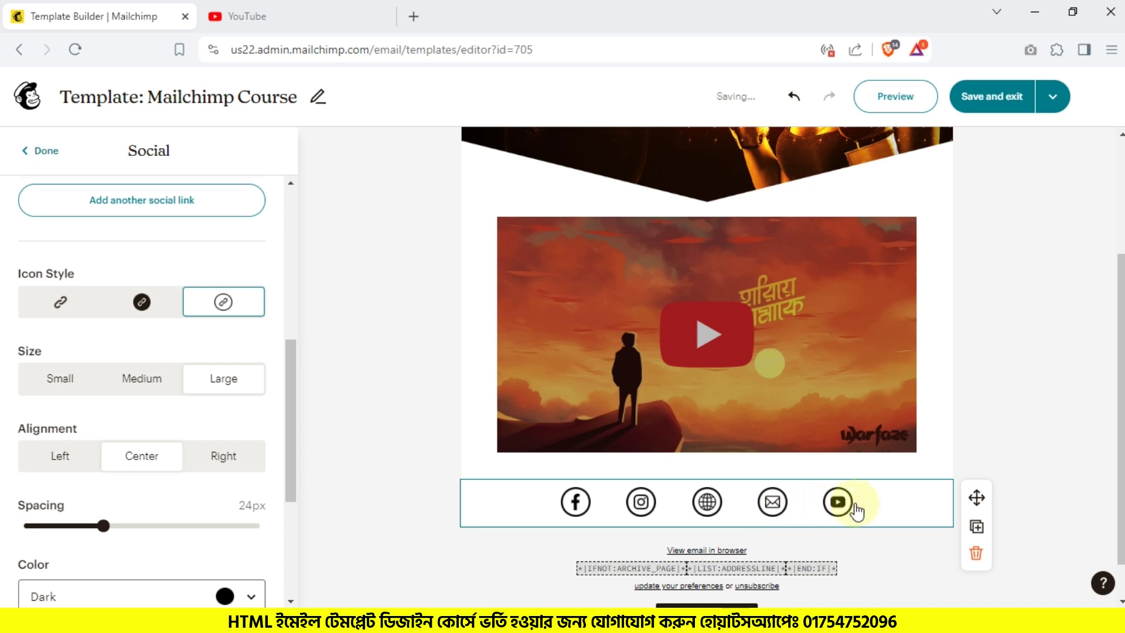
# Step: Show the social icons as large filled circles
pyautogui.click(57, 305)
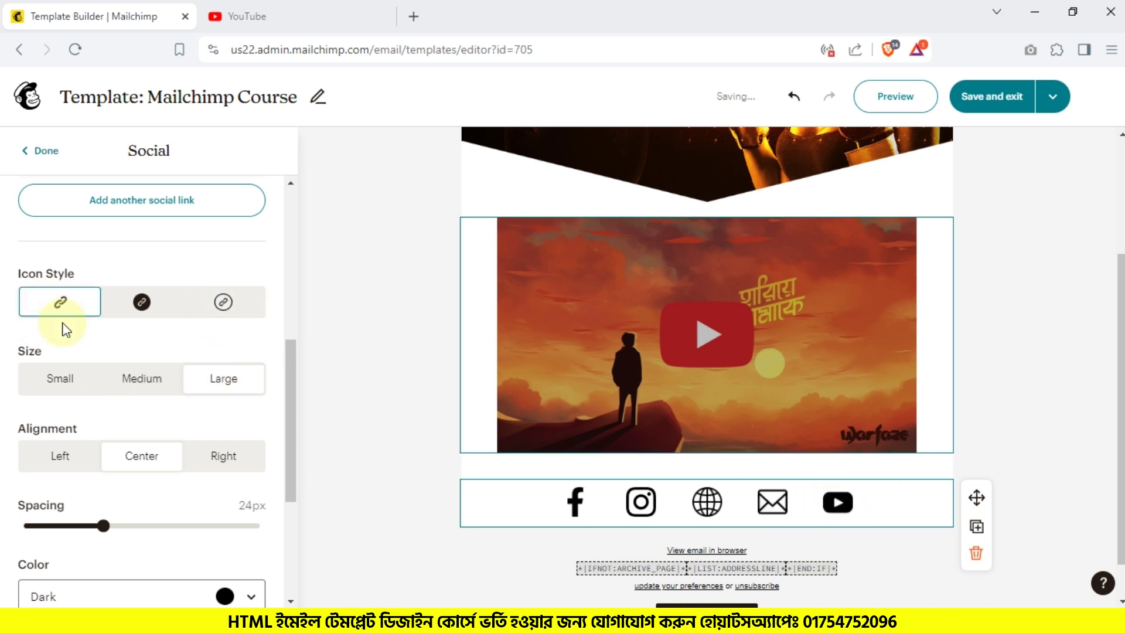
pyautogui.click(142, 301)
pyautogui.click(63, 377)
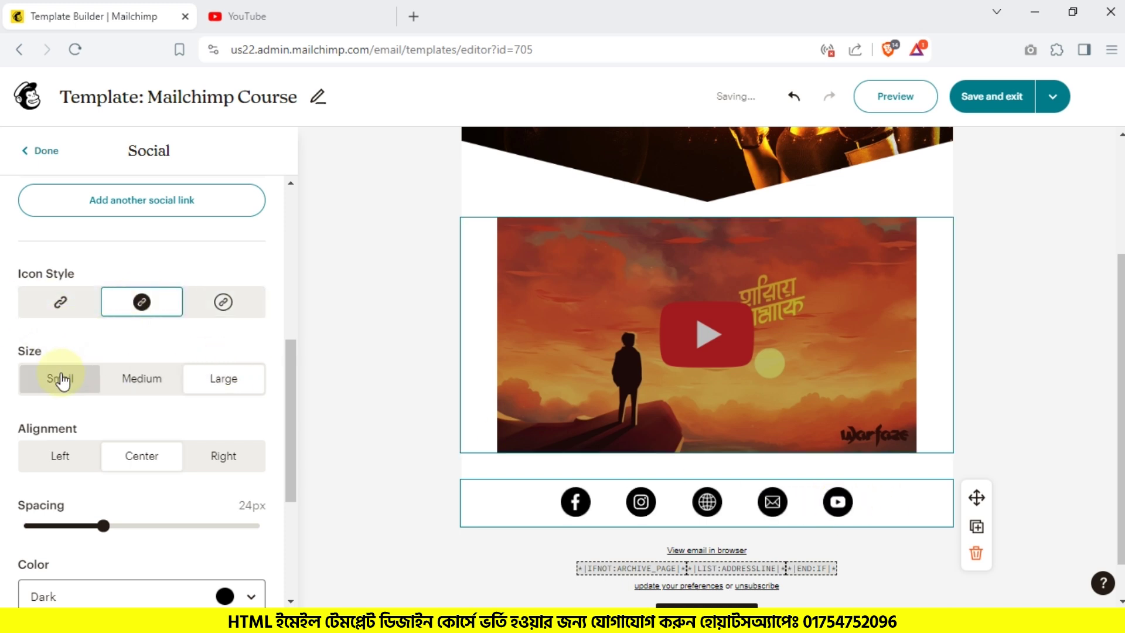
pyautogui.click(160, 389)
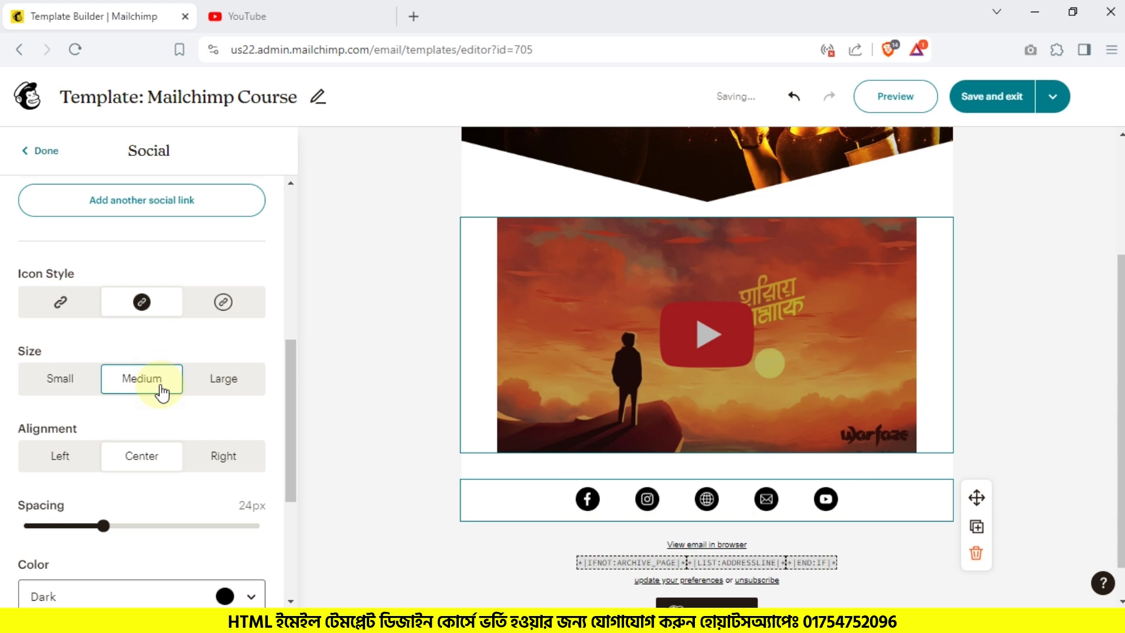
pyautogui.click(238, 388)
# Step: Center the social icons and reduce their spacing from 24px to 12px
pyautogui.scroll(-1, 135, 384)
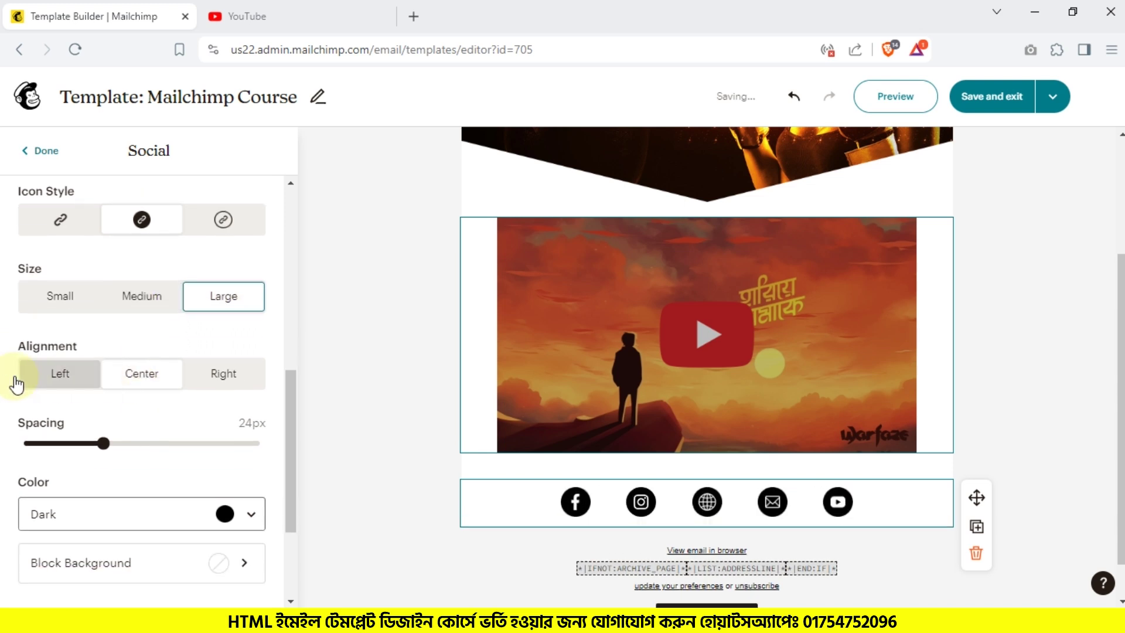
pyautogui.click(79, 377)
pyautogui.click(141, 375)
pyautogui.click(219, 375)
pyautogui.click(123, 380)
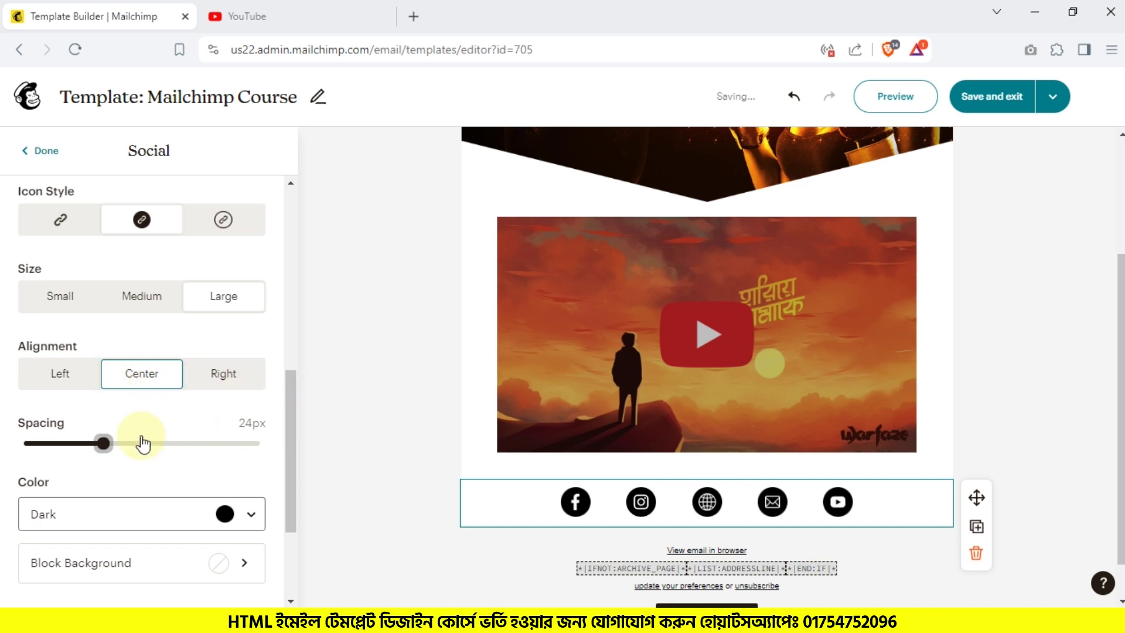
pyautogui.moveTo(104, 443); pyautogui.dragTo(52, 444)
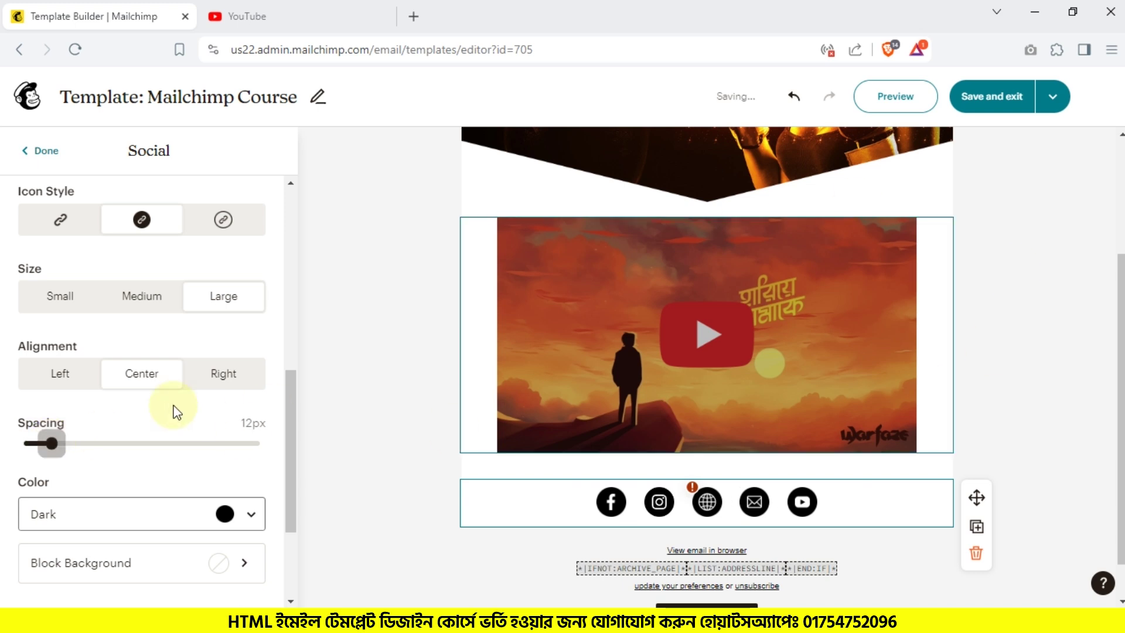
# Step: Make the social icons Light on a black (#000000) block background
pyautogui.scroll(-2, 116, 394)
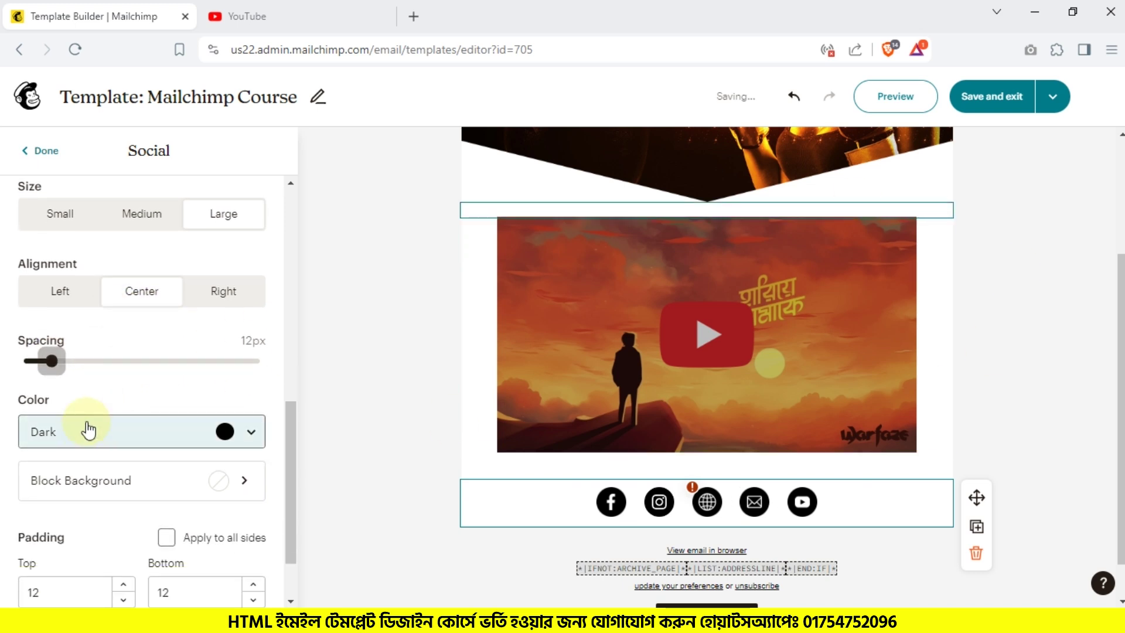
pyautogui.click(88, 431)
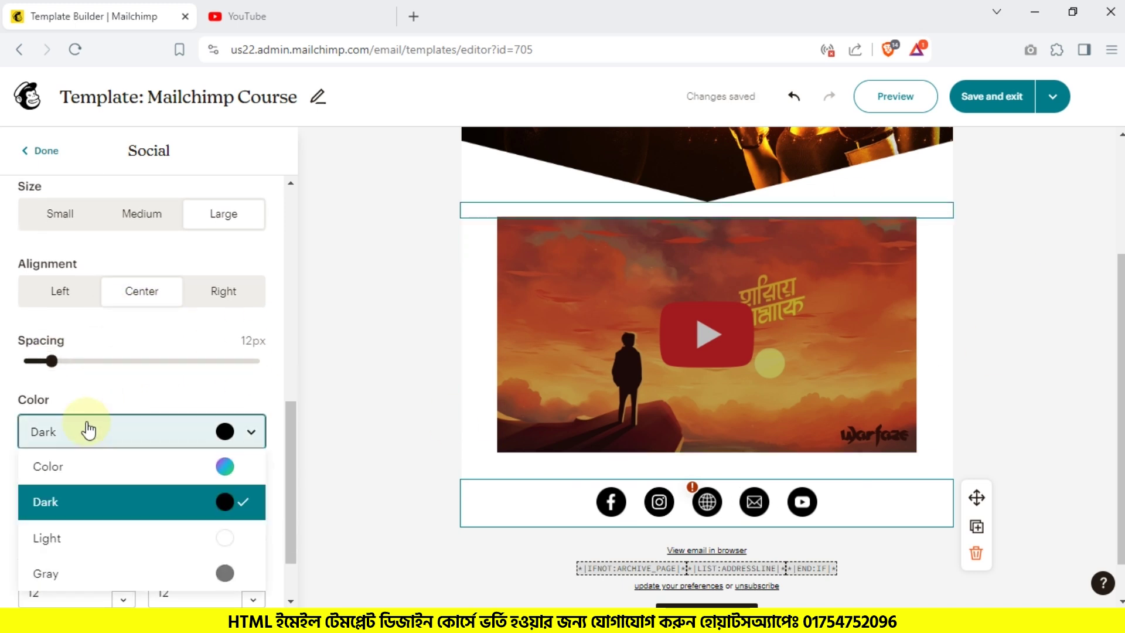
pyautogui.scroll(-2, 150, 387)
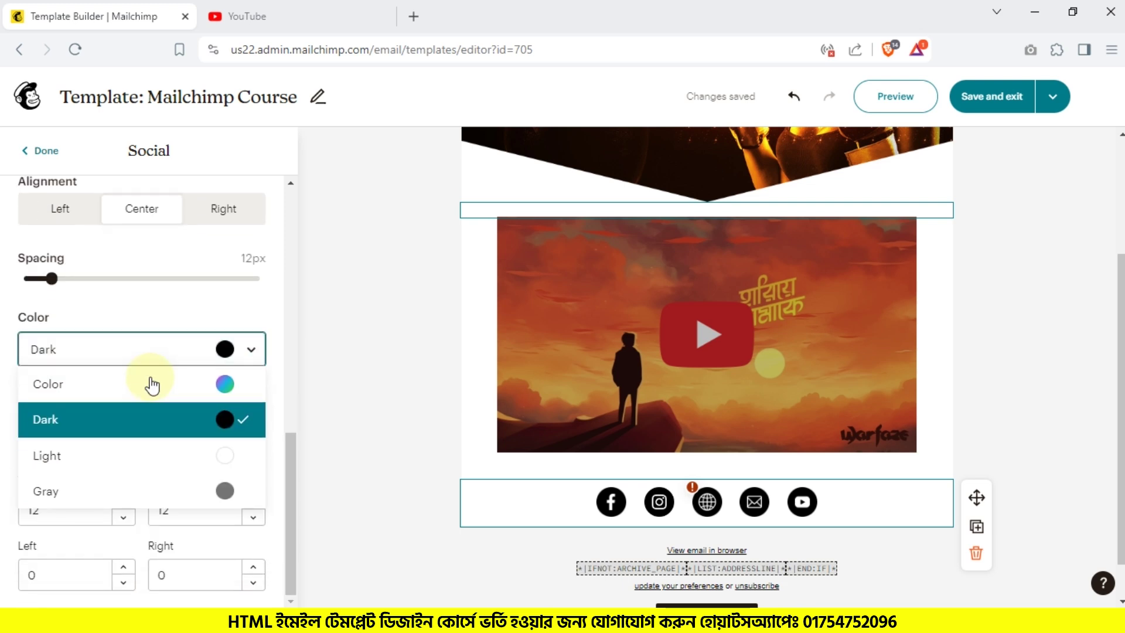
pyautogui.click(156, 391)
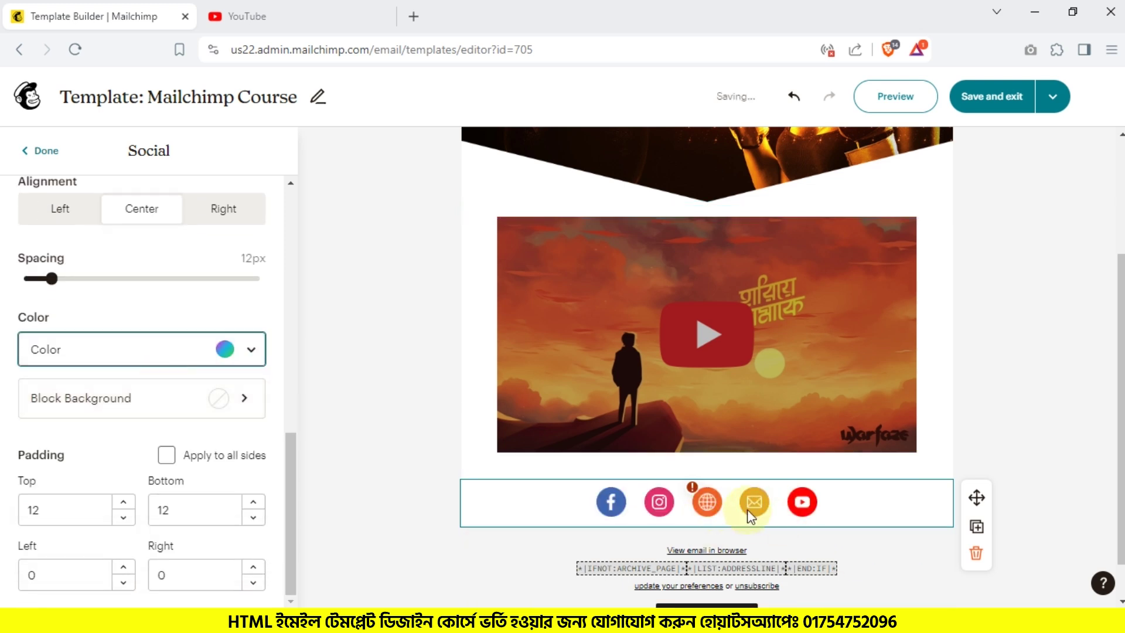
pyautogui.click(126, 351)
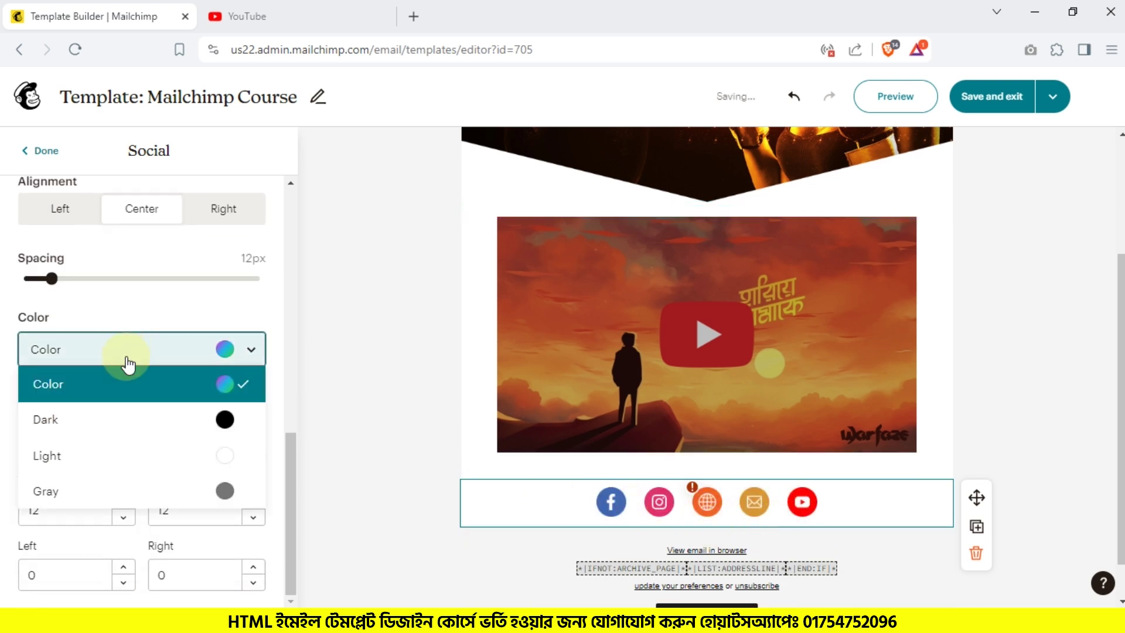
pyautogui.click(110, 422)
pyautogui.click(119, 358)
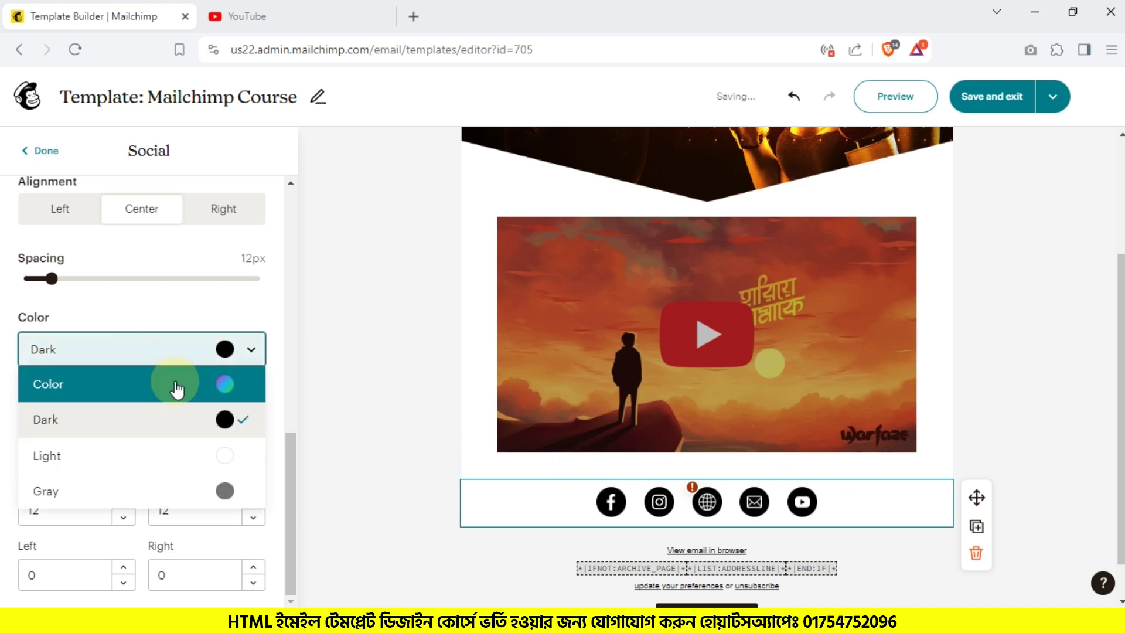
pyautogui.click(116, 458)
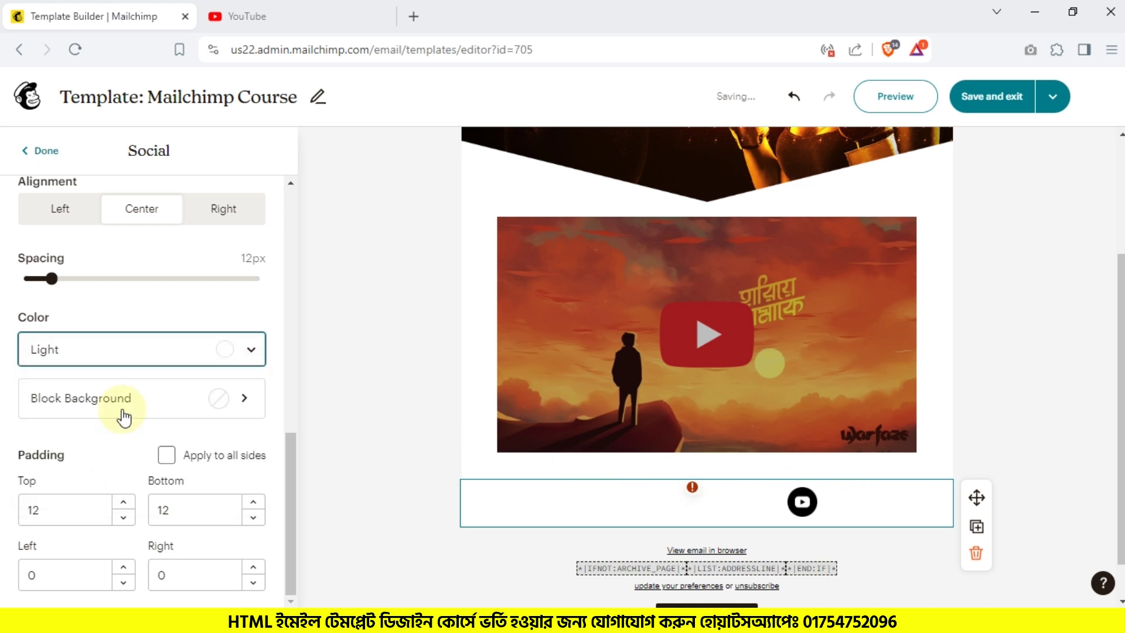
pyautogui.click(158, 422)
pyautogui.click(63, 563)
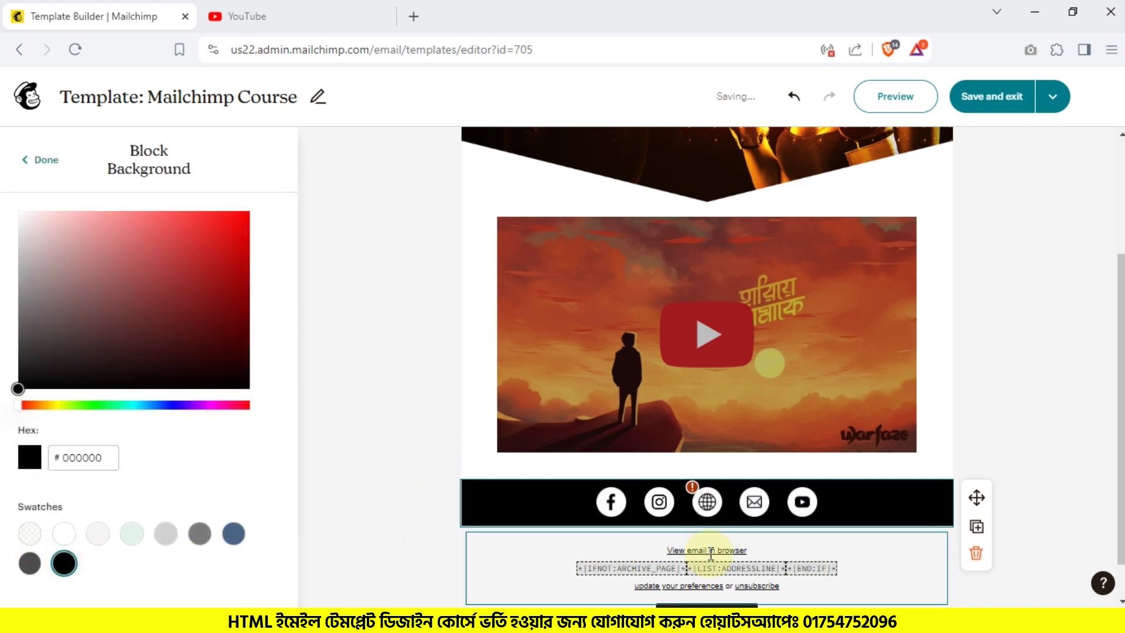
# Step: Switch the social icon colour to Gray
pyautogui.click(40, 172)
pyautogui.scroll(-5, 129, 451)
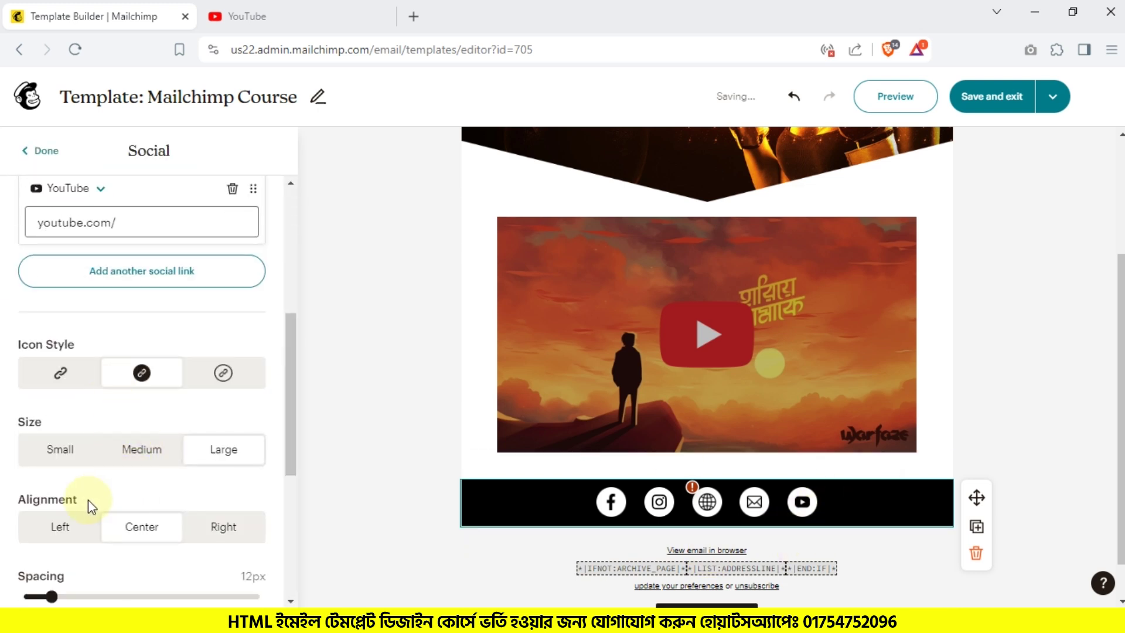
pyautogui.scroll(-4, 88, 500)
pyautogui.click(93, 422)
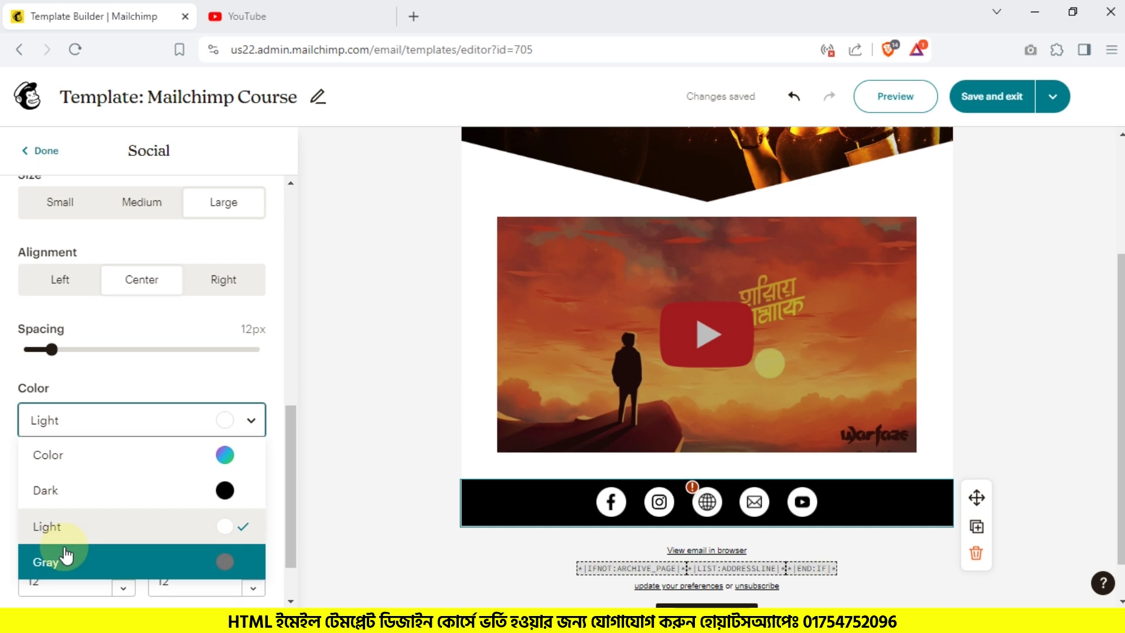
pyautogui.click(66, 553)
# Step: Make the social block background transparent and finish editing the block
pyautogui.click(118, 467)
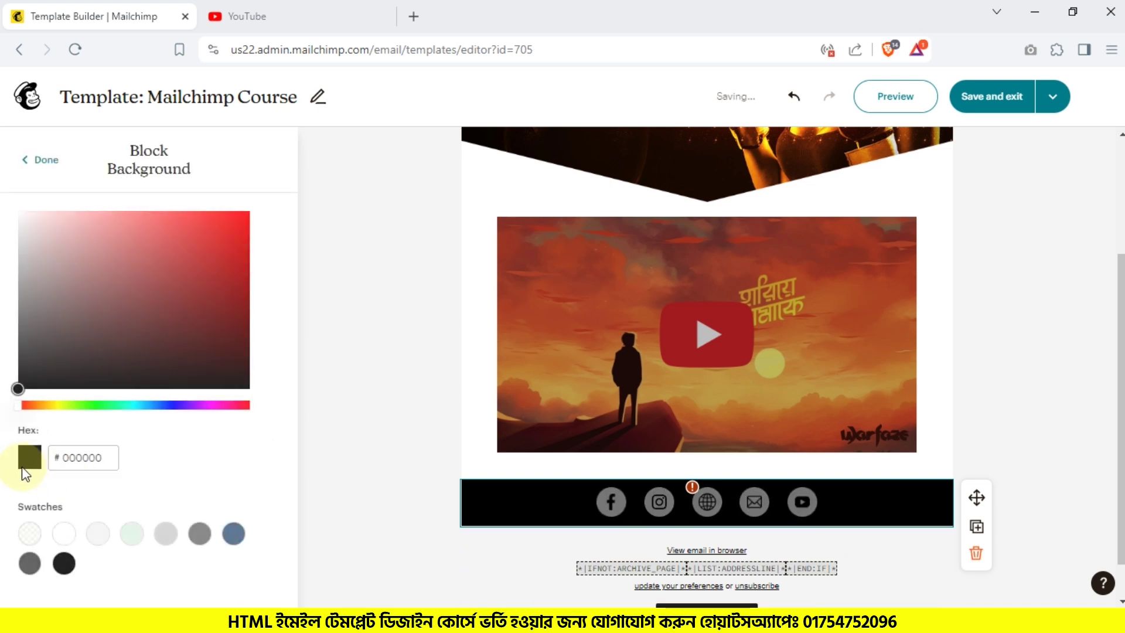
pyautogui.click(30, 533)
pyautogui.click(40, 159)
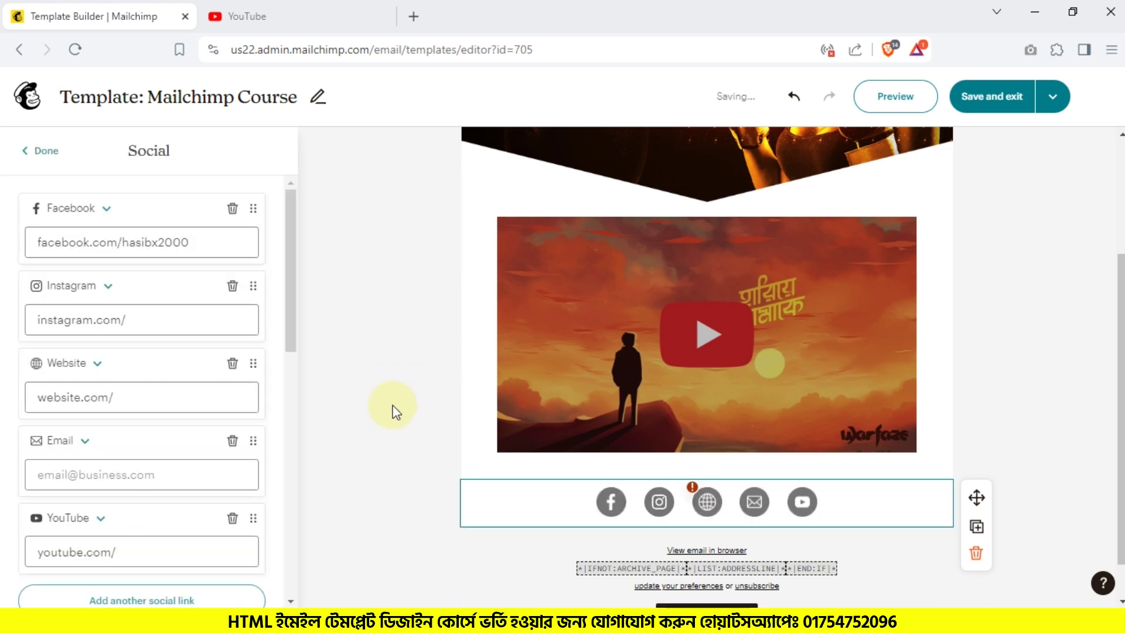
pyautogui.scroll(-12, 158, 402)
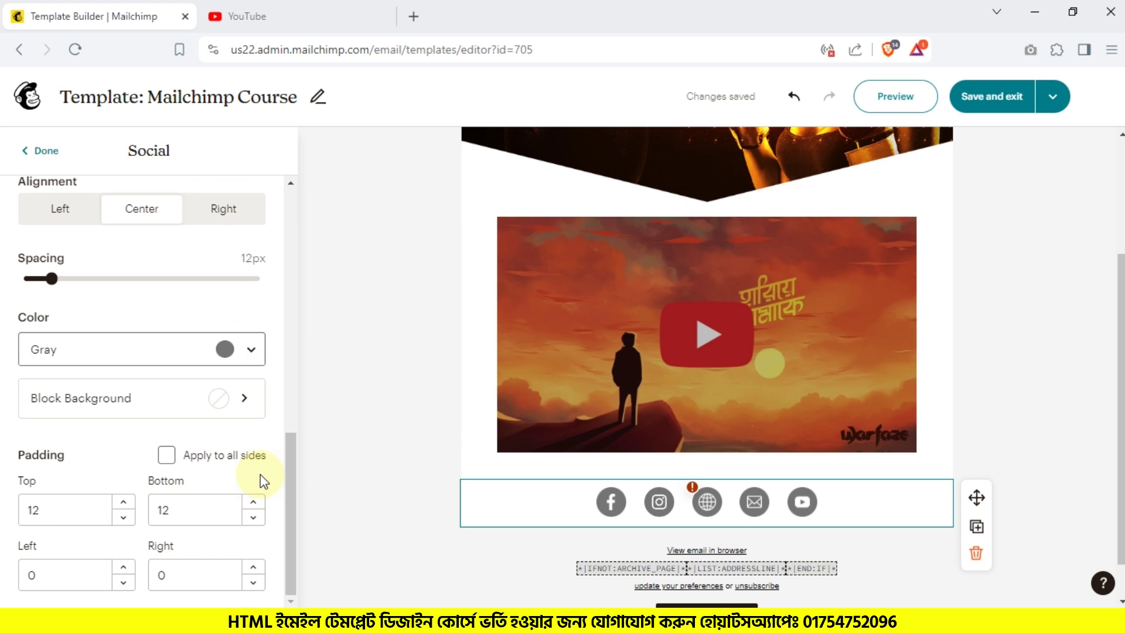
pyautogui.click(41, 150)
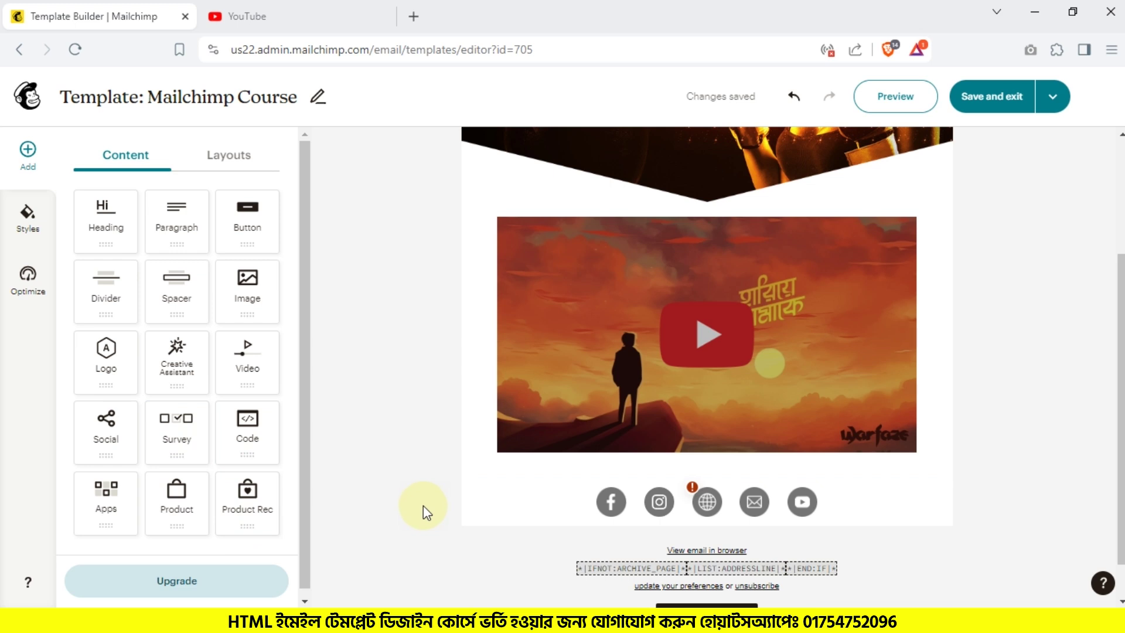
# Step: Add a custom HTML Code block near the social icons and delete the YouTube video block
pyautogui.moveTo(245, 431); pyautogui.dragTo(719, 458)
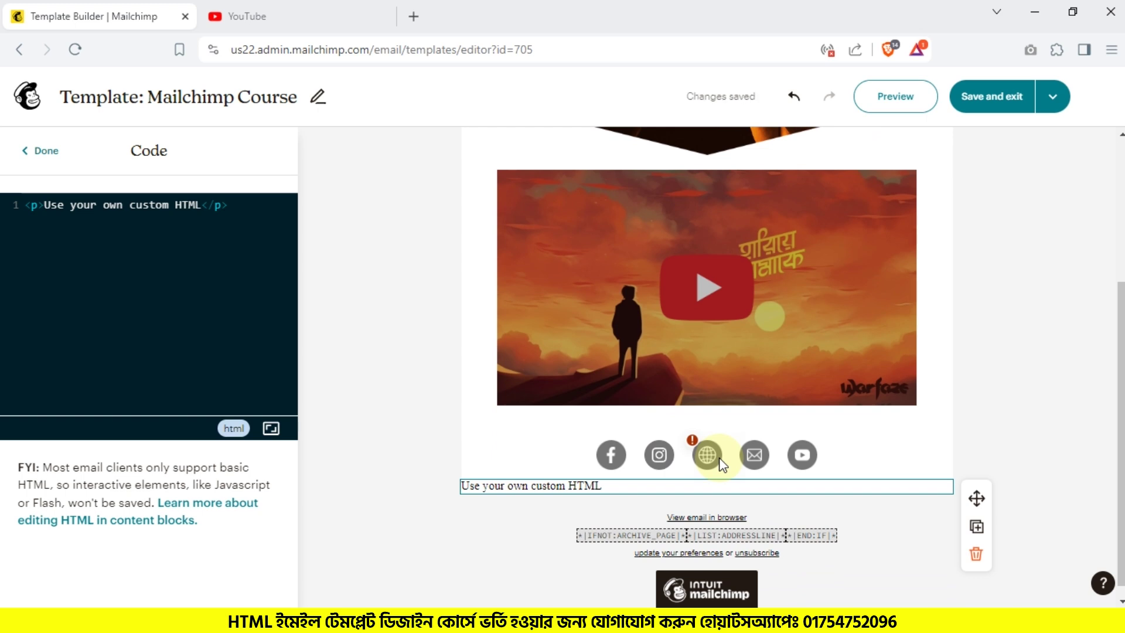
pyautogui.click(933, 347)
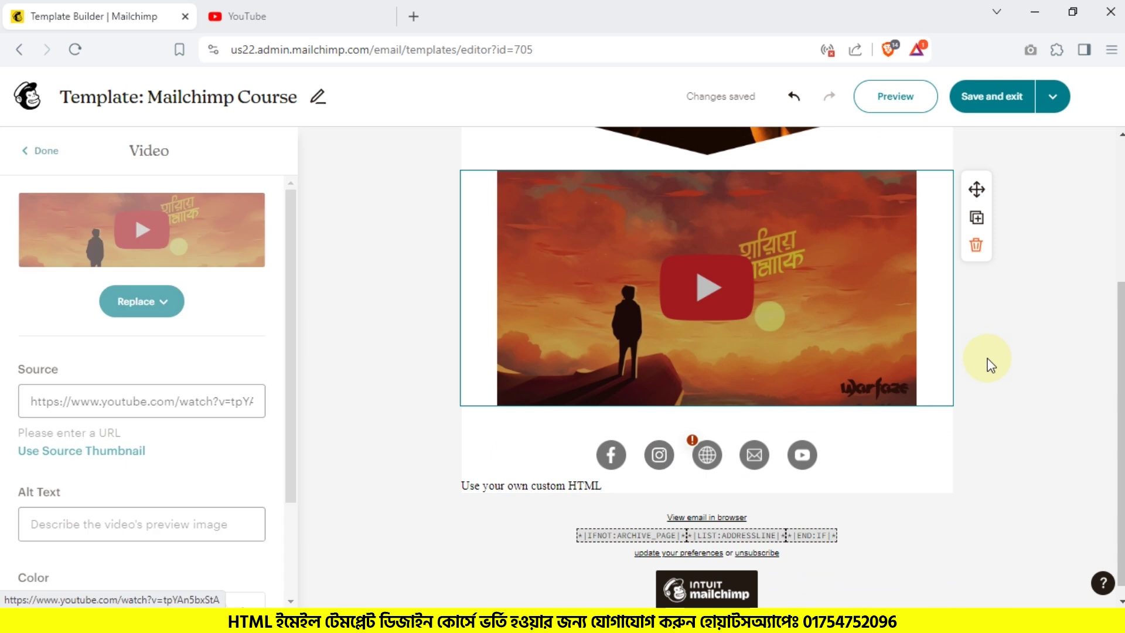
pyautogui.click(977, 245)
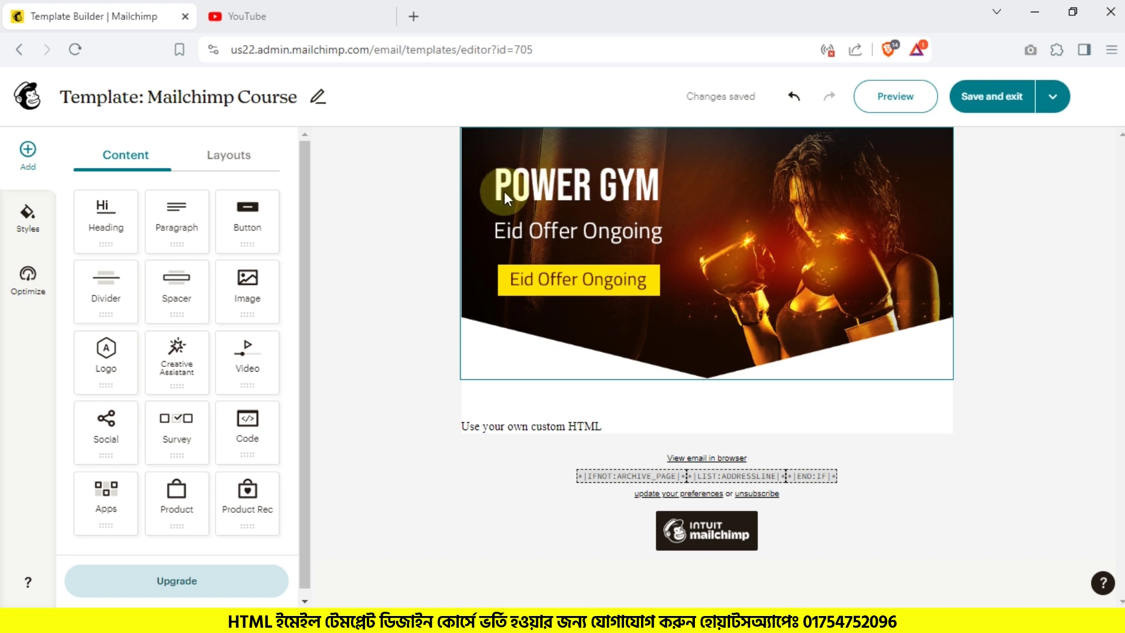
# Step: Open the custom HTML block below the POWER GYM banner for code editing
pyautogui.click(613, 269)
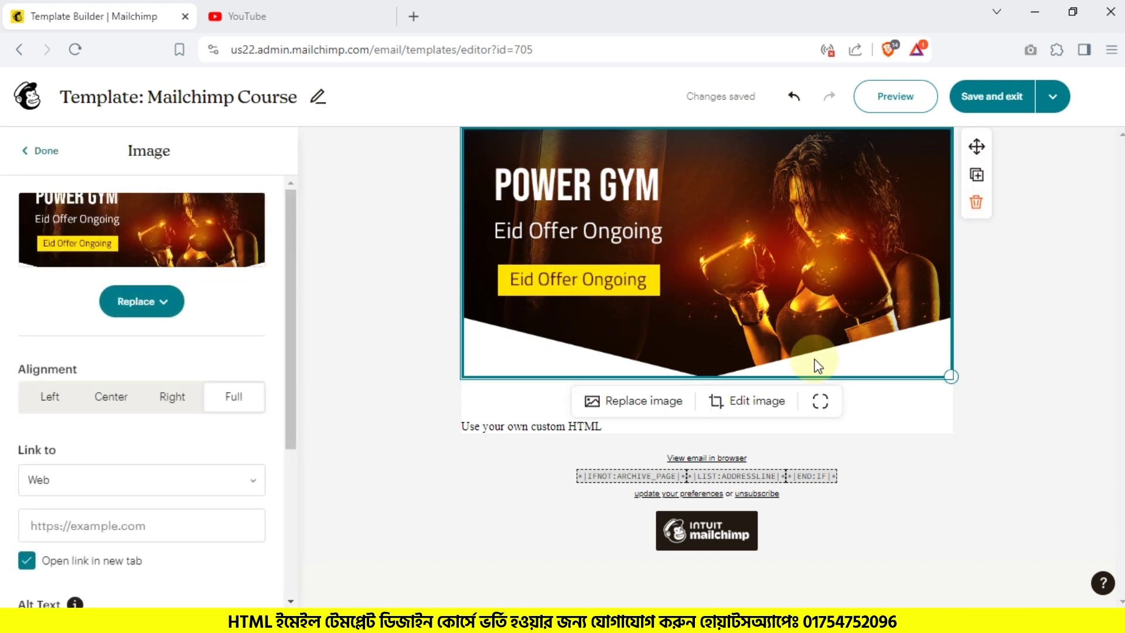
pyautogui.click(1042, 370)
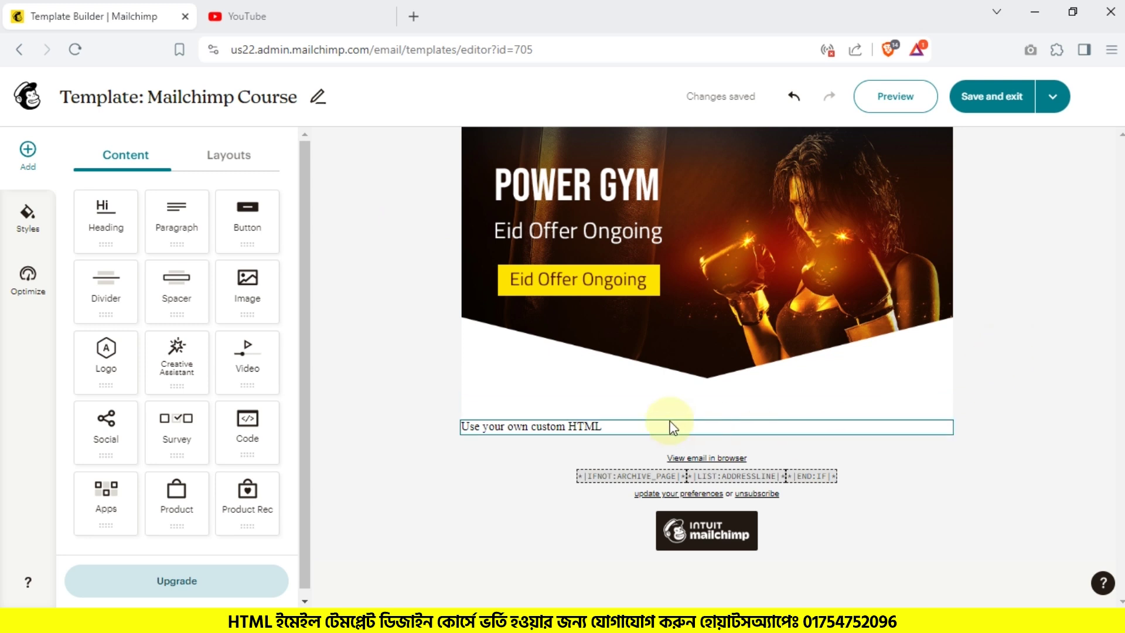
pyautogui.click(610, 428)
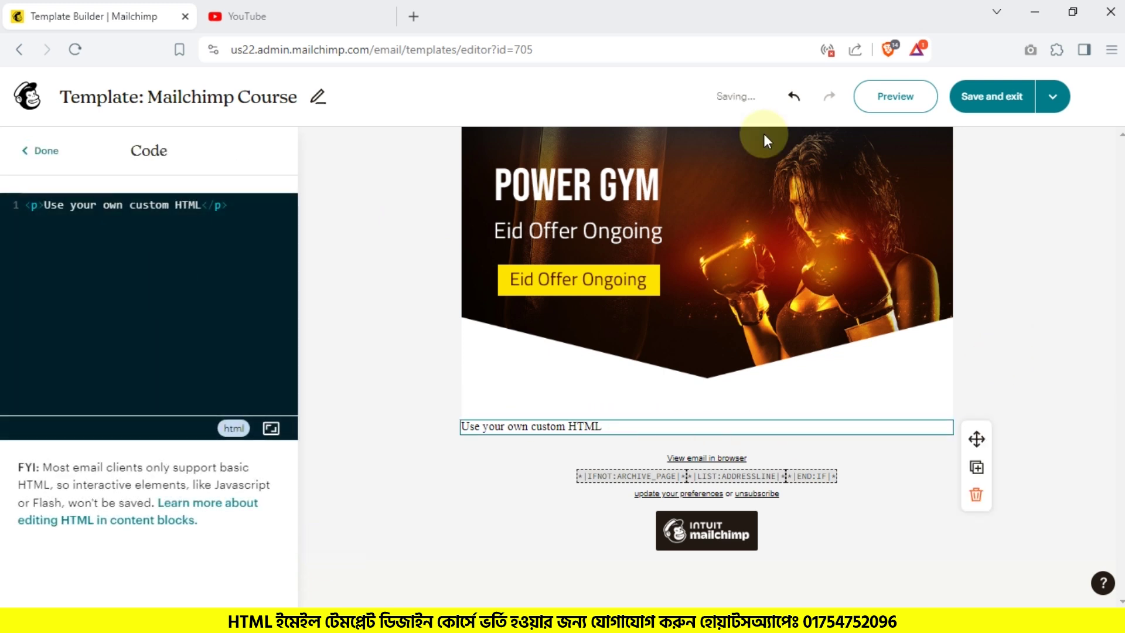
# Step: Open header.html from the blocks folder and select all of its page source
pyautogui.click(1035, 12)
pyautogui.doubleClick(714, 179)
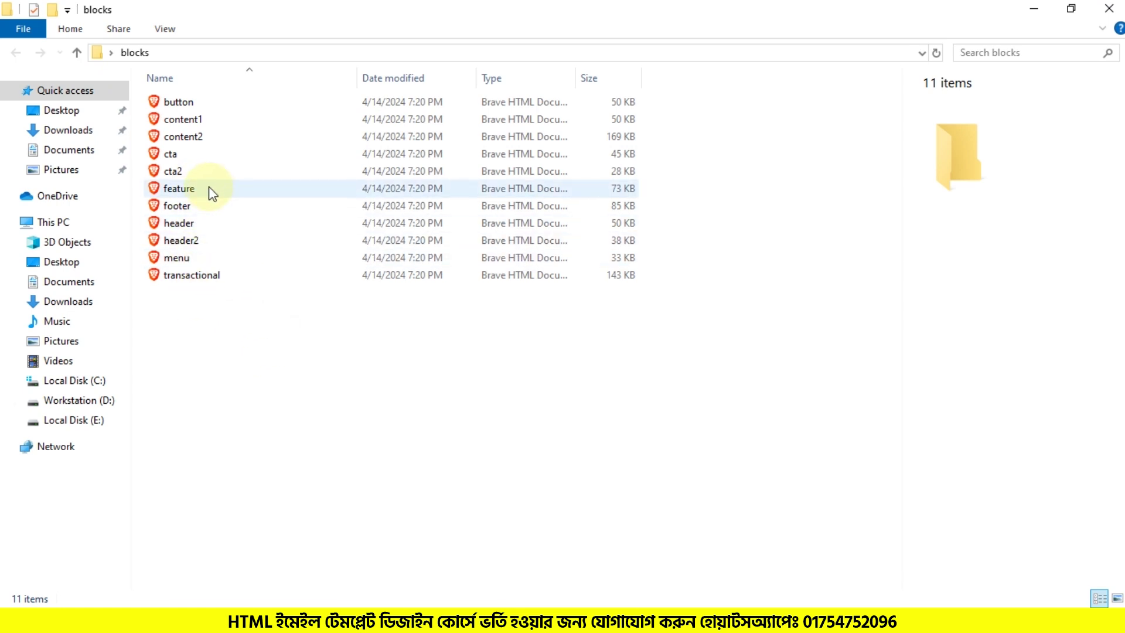
pyautogui.doubleClick(199, 223)
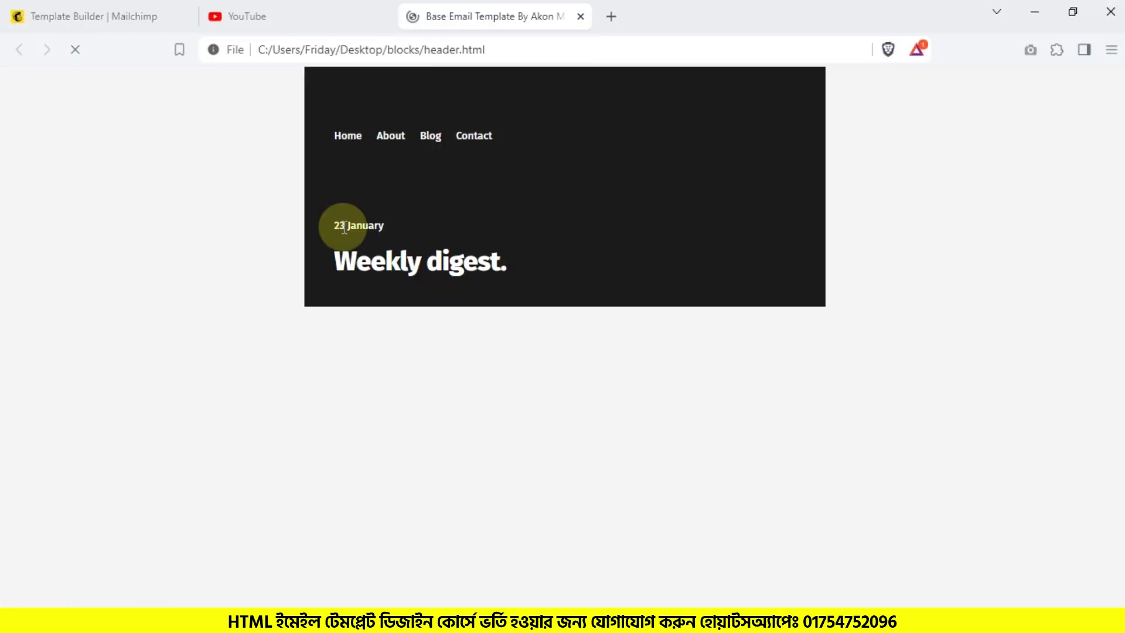
pyautogui.hotkey('ctrl', 'u')
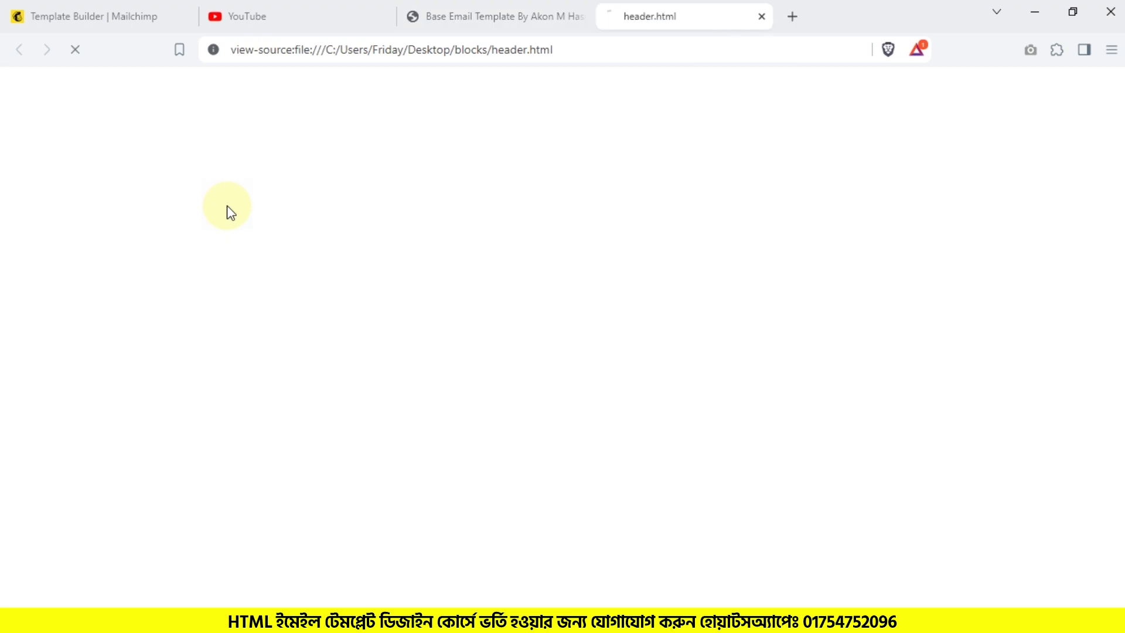
pyautogui.hotkey('ctrl', 'a')
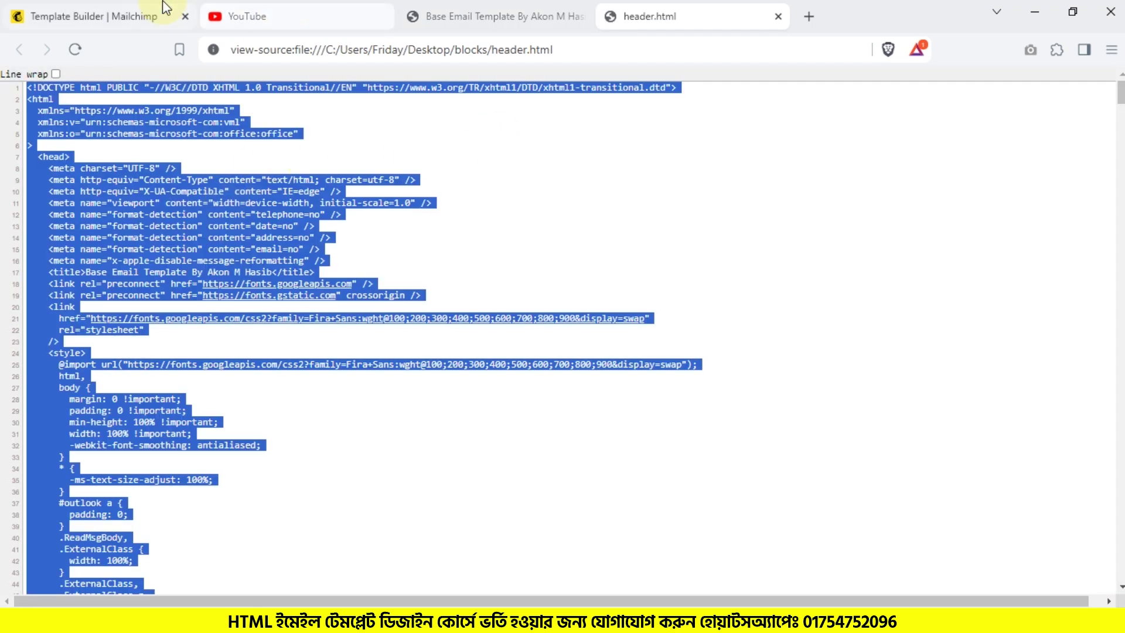
# Step: Replace the code block's placeholder HTML with the header.html source
pyautogui.click(164, 12)
pyautogui.click(382, 15)
pyautogui.click(58, 277)
pyautogui.hotkey('ctrl', 'a')
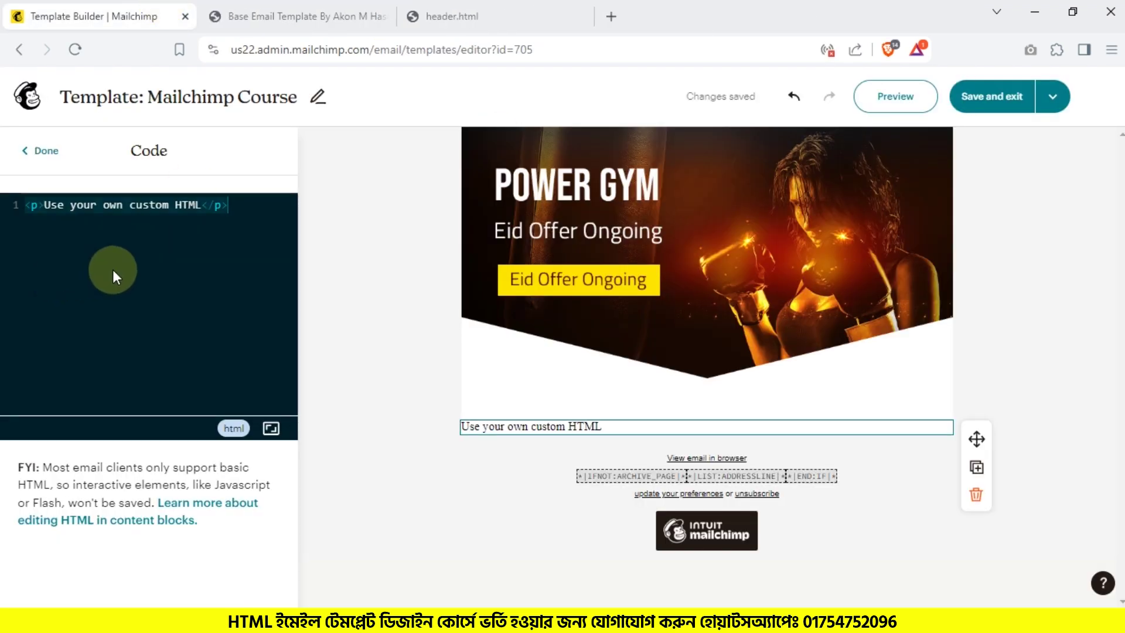
pyautogui.hotkey('ctrl', 'v')
# Step: Inspect the spacer and the Weekly digest header code block, then preview the email
pyautogui.scroll(-3, 598, 386)
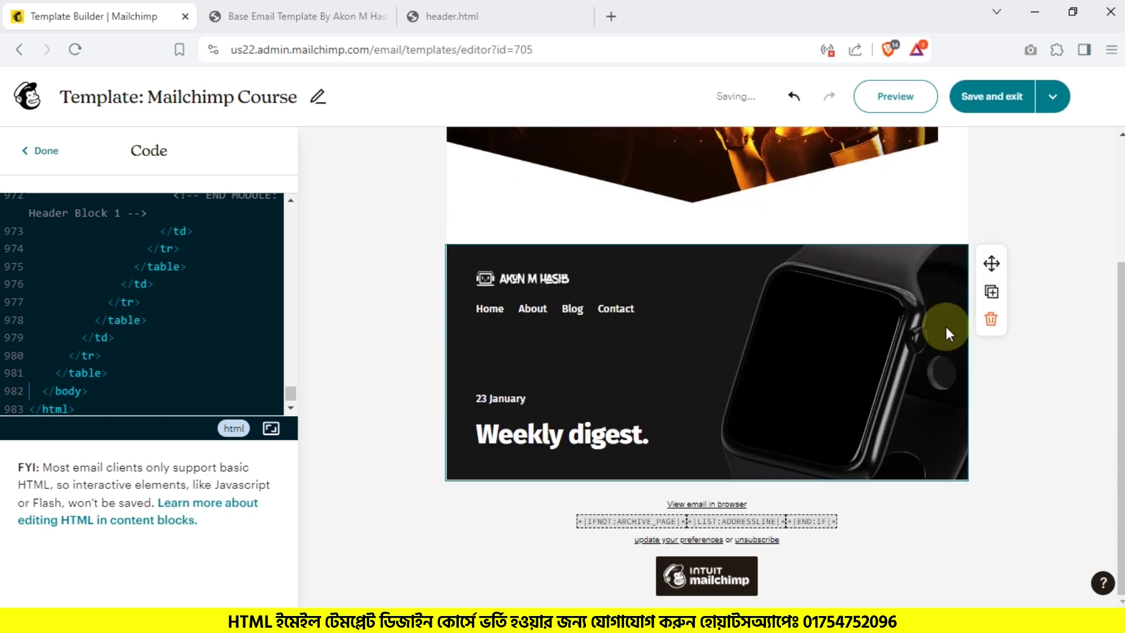
pyautogui.click(958, 241)
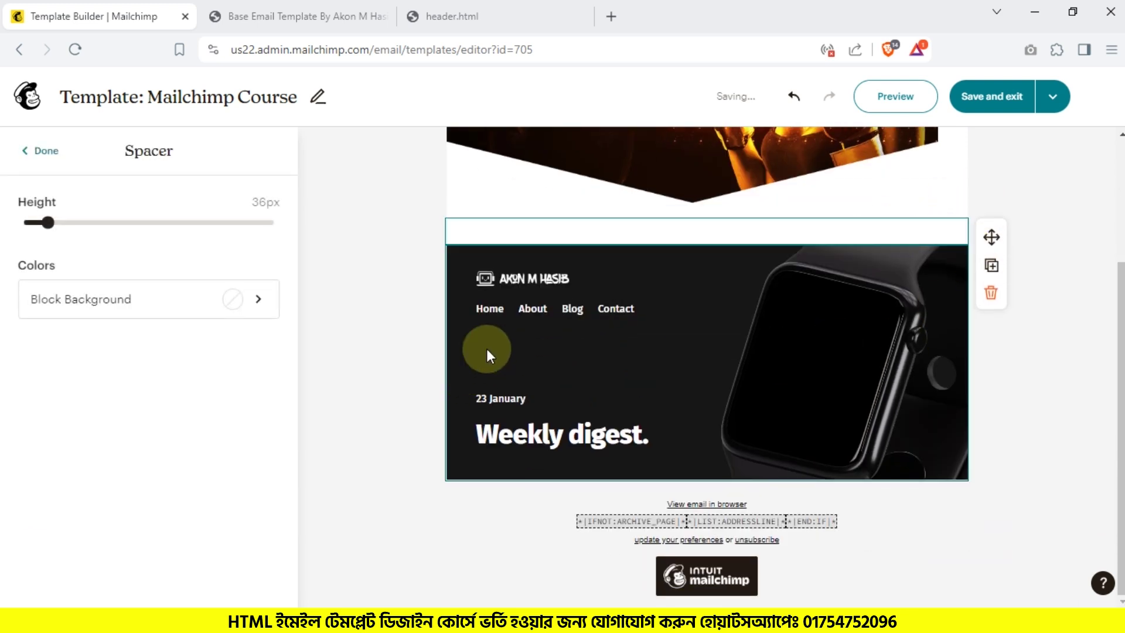
pyautogui.click(356, 416)
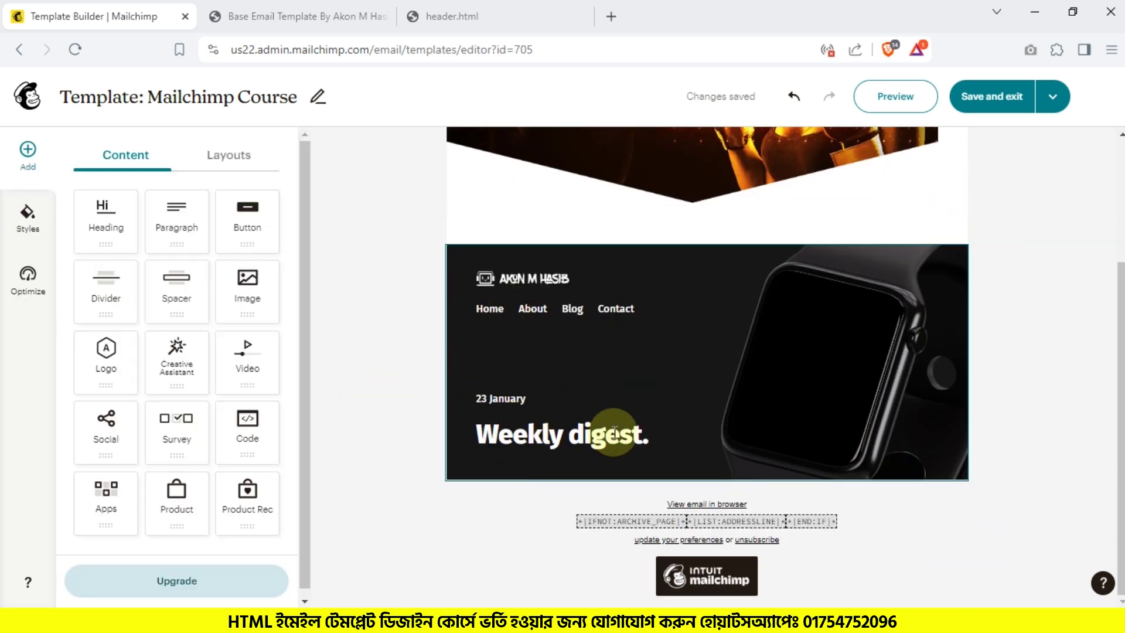
pyautogui.click(491, 434)
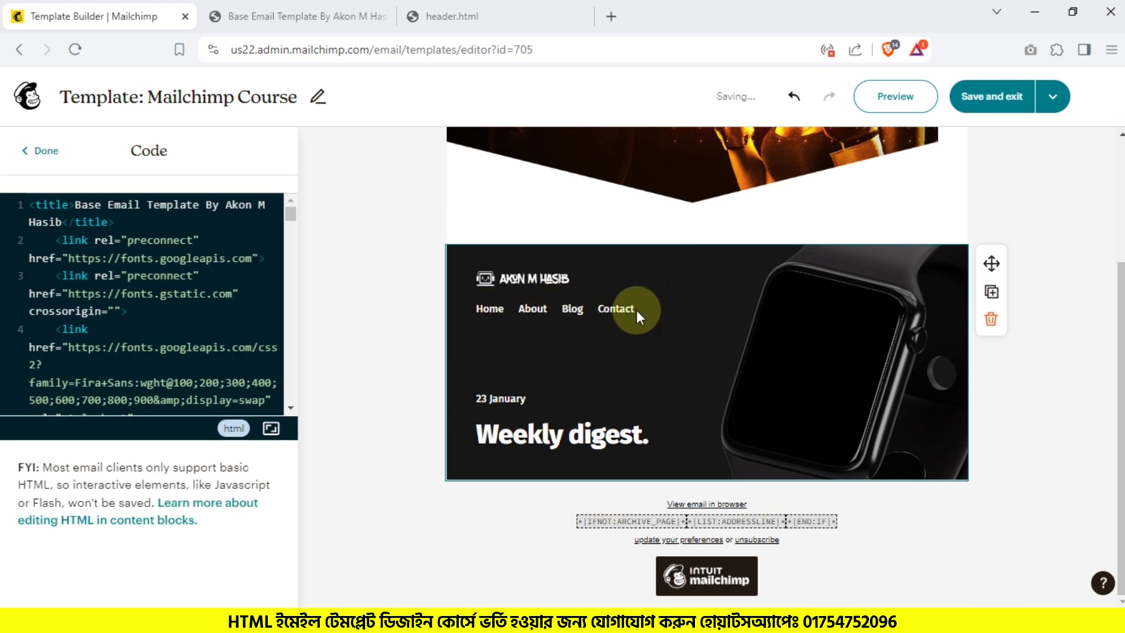
pyautogui.click(895, 96)
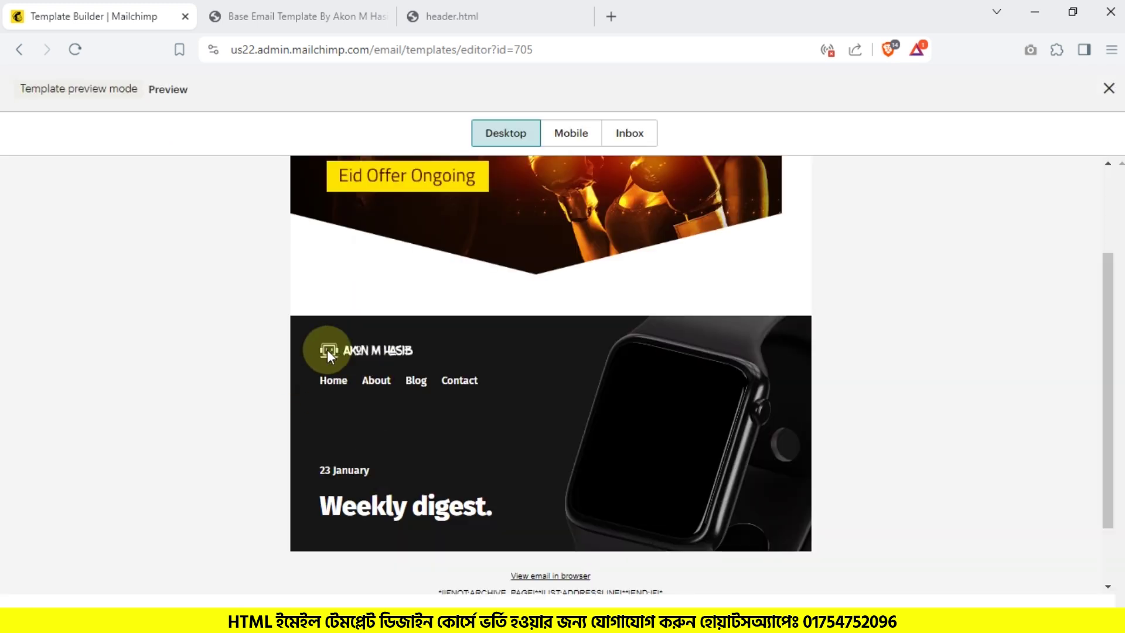
# Step: Select the Home/About/Blog/Contact links and 'Weekly digest.' heading in the preview
pyautogui.moveTo(348, 345); pyautogui.dragTo(676, 15)
pyautogui.click(176, 12)
pyautogui.moveTo(320, 380); pyautogui.dragTo(475, 381)
pyautogui.click(485, 381)
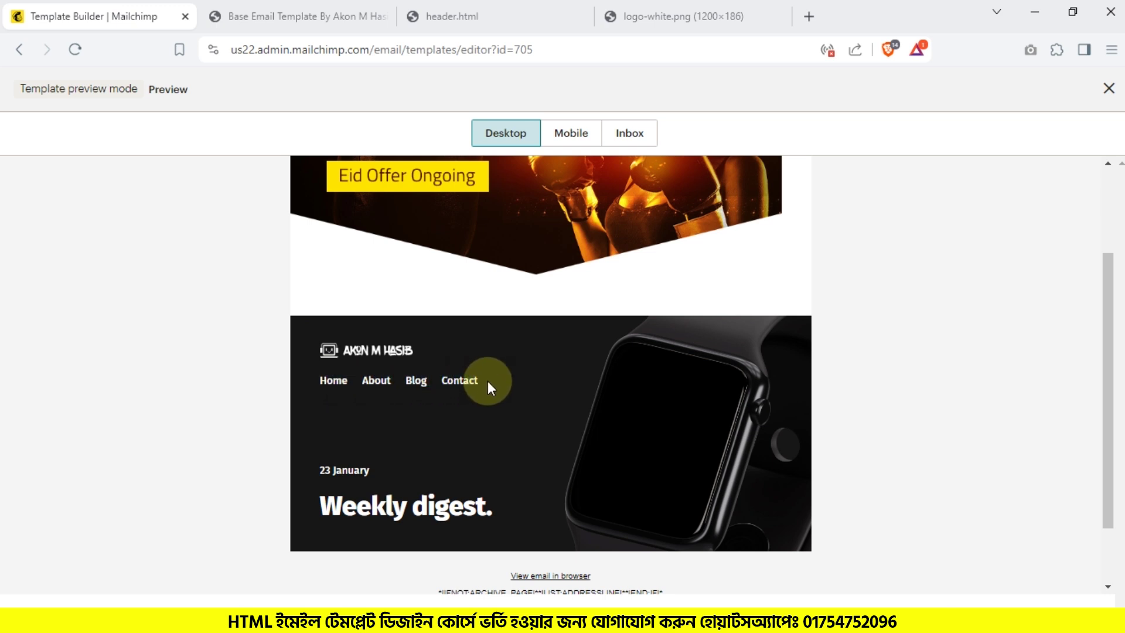
pyautogui.doubleClick(458, 382)
pyautogui.click(459, 383)
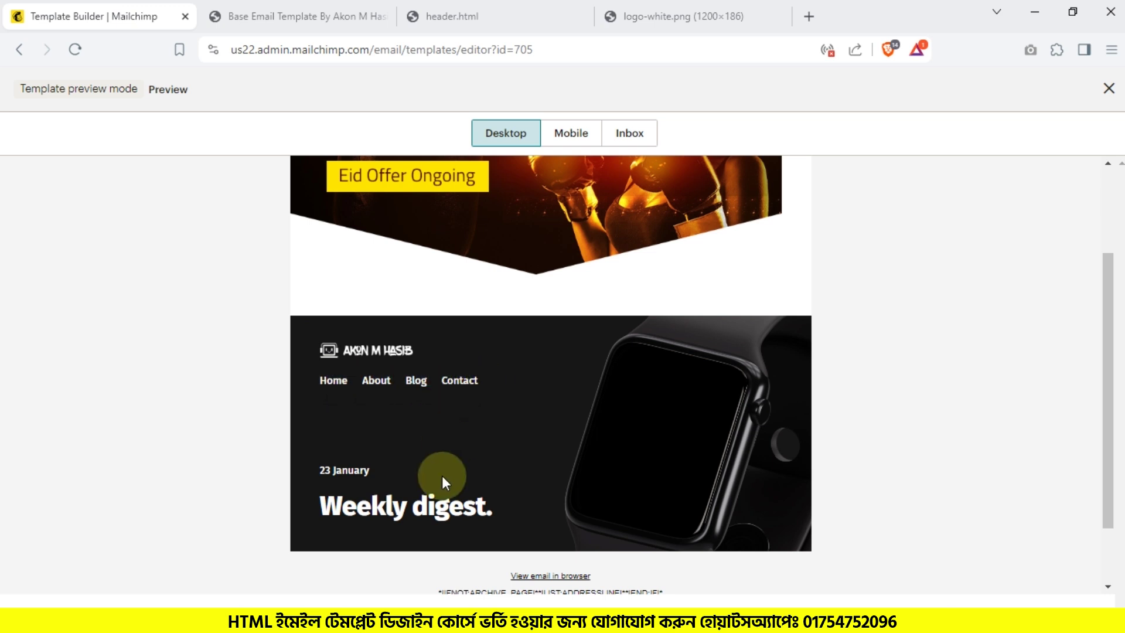
pyautogui.moveTo(329, 471); pyautogui.dragTo(362, 471)
pyautogui.moveTo(416, 512); pyautogui.dragTo(341, 507)
# Step: Check the header's logo image, then close the preview
pyautogui.scroll(3, 354, 487)
pyautogui.moveTo(331, 221); pyautogui.dragTo(550, 251)
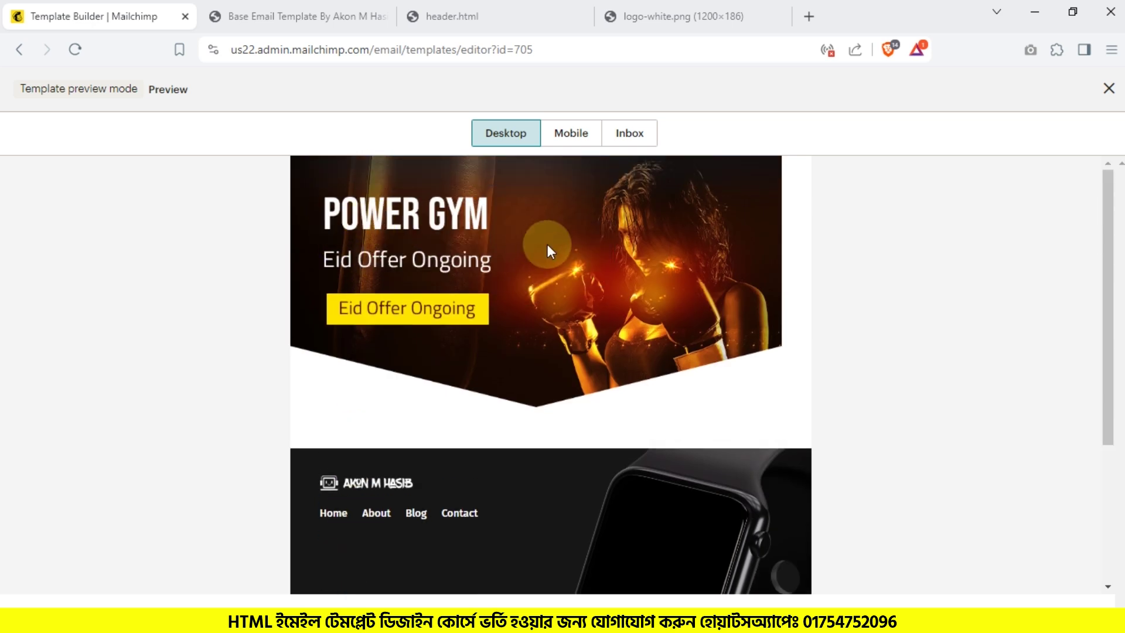
pyautogui.scroll(-3, 762, 390)
pyautogui.moveTo(703, 329); pyautogui.dragTo(694, 340)
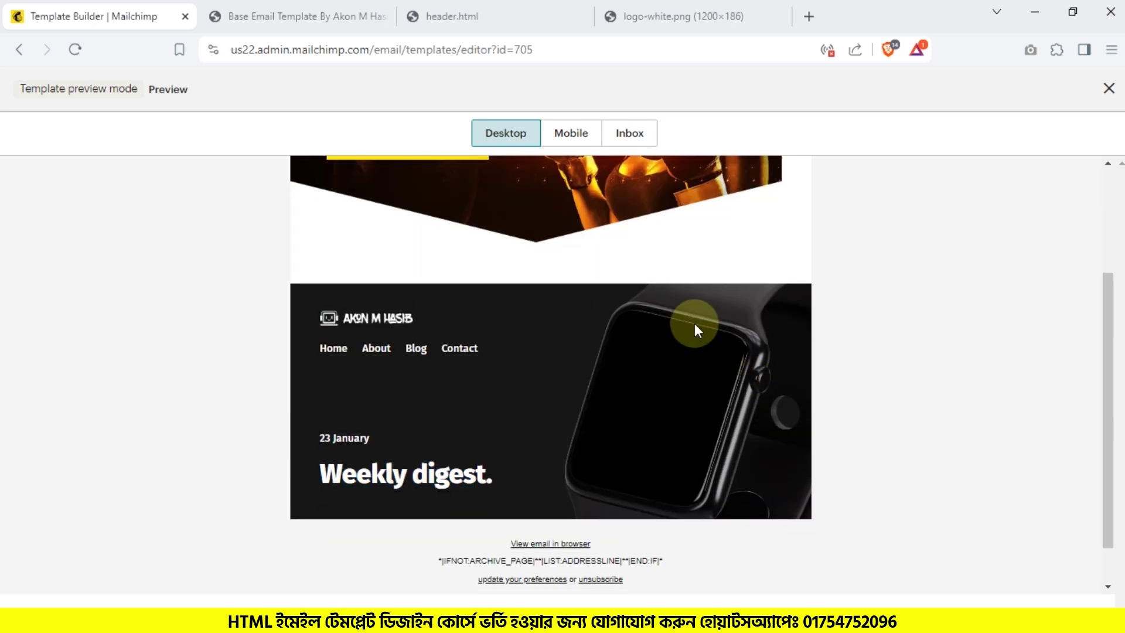
pyautogui.click(749, 372)
pyautogui.click(1109, 88)
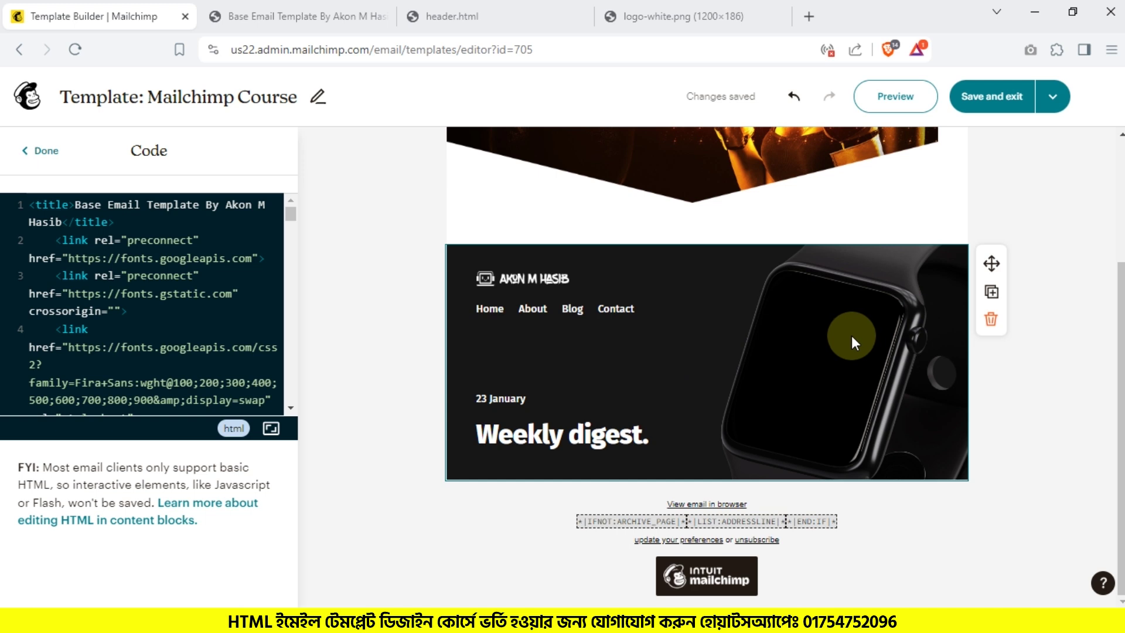
# Step: Open header2.html's page source and select all of it
pyautogui.click(271, 623)
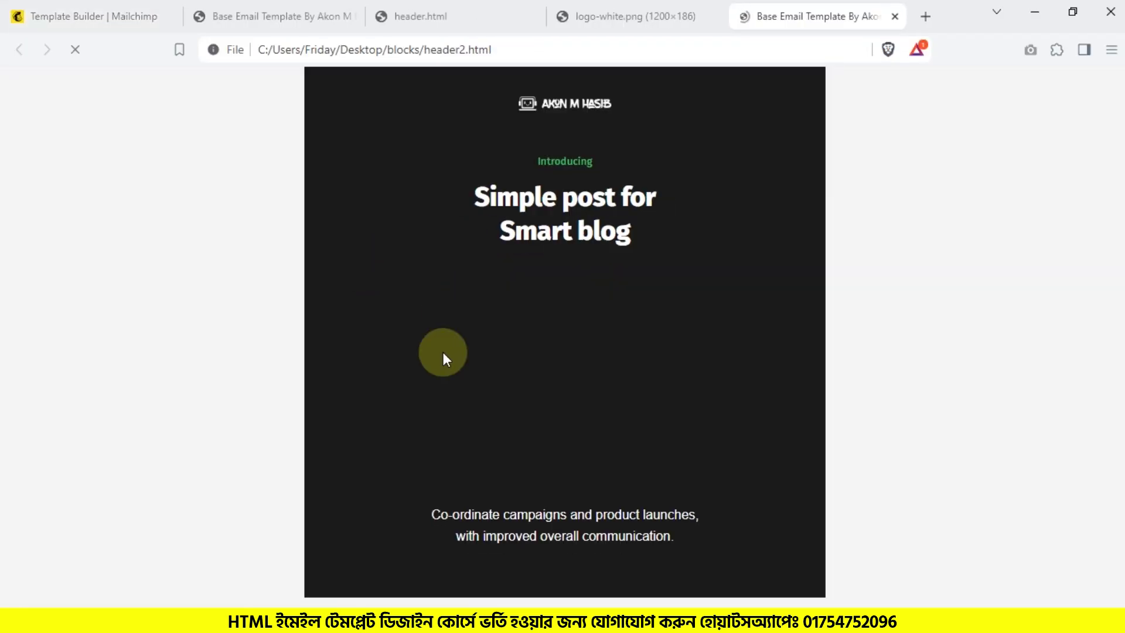
pyautogui.hotkey('ctrl', 'u')
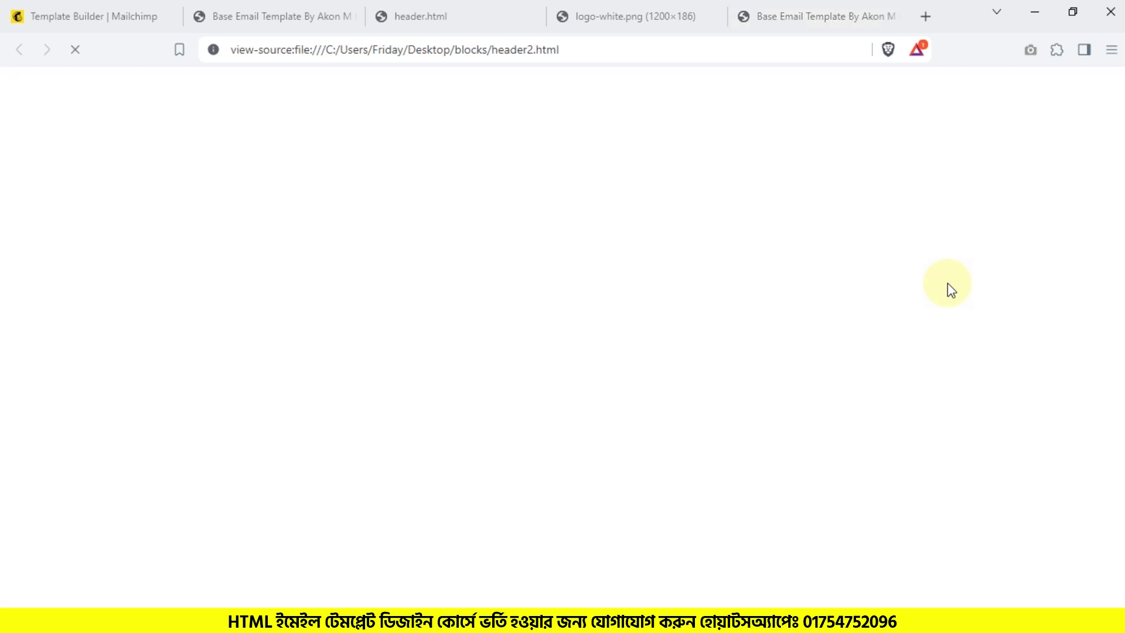
pyautogui.hotkey('ctrl', 'a')
# Step: Replace the code block's header HTML with the header2 source and preview the email
pyautogui.click(51, 8)
pyautogui.hotkey('ctrl', 'a')
pyautogui.hotkey('ctrl', 'v')
pyautogui.scroll(-3, 603, 312)
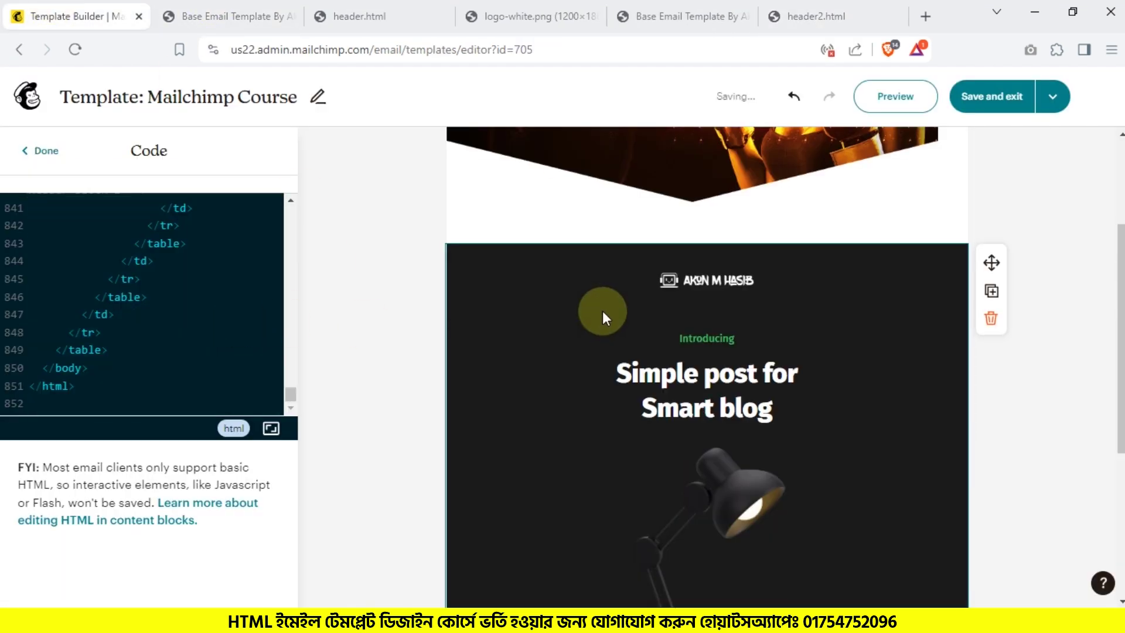
pyautogui.scroll(2, 847, 371)
pyautogui.scroll(-1, 847, 368)
pyautogui.scroll(-1, 847, 367)
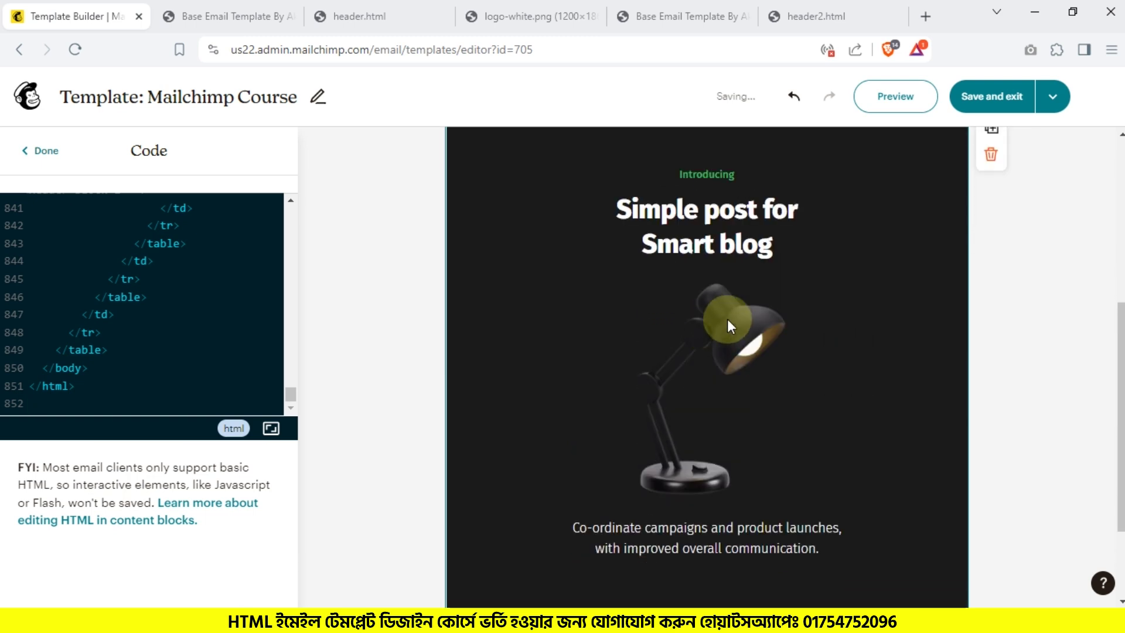
pyautogui.click(894, 99)
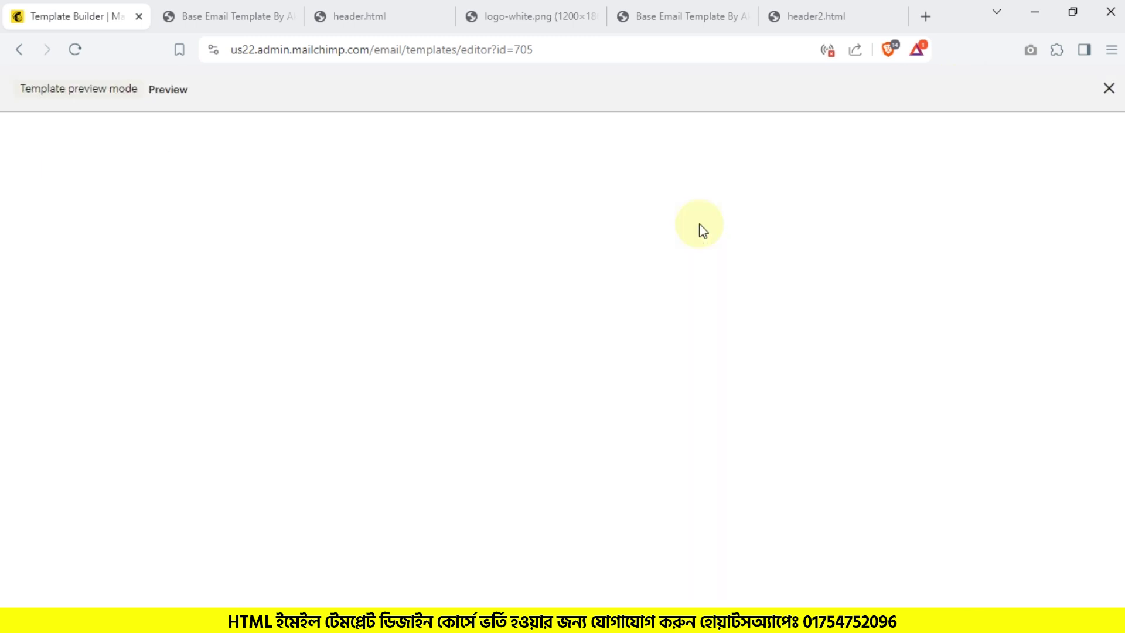
# Step: Select the 'Introducing' and 'Simple post for Smart blog' heading text in the preview
pyautogui.scroll(-3, 594, 401)
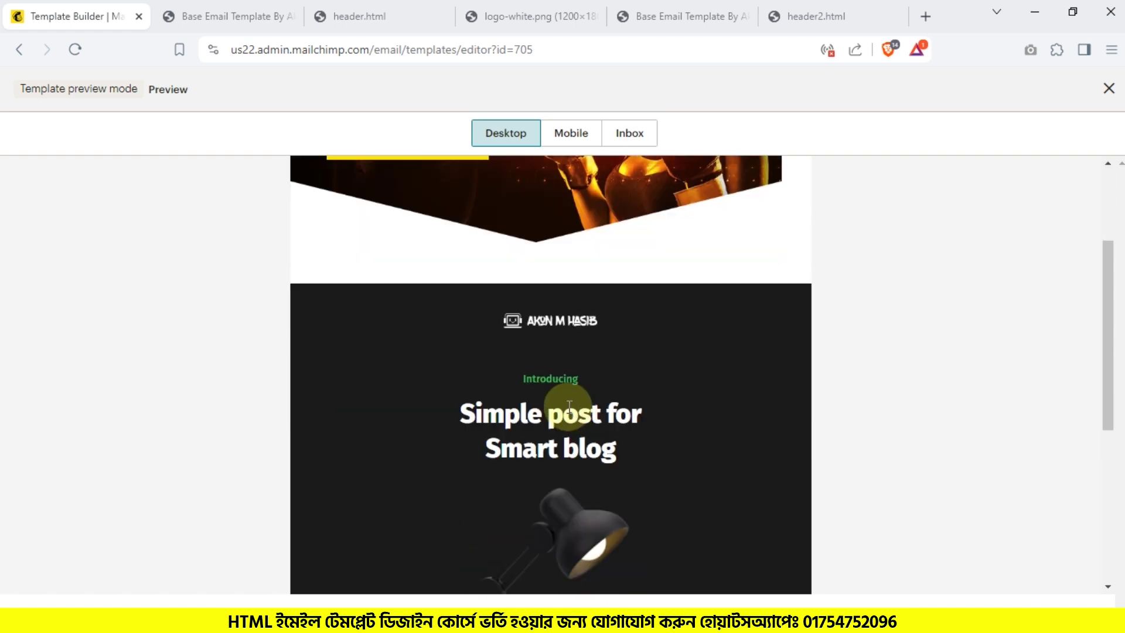
pyautogui.moveTo(516, 380); pyautogui.dragTo(592, 379)
pyautogui.click(523, 420)
pyautogui.tripleClick(524, 420)
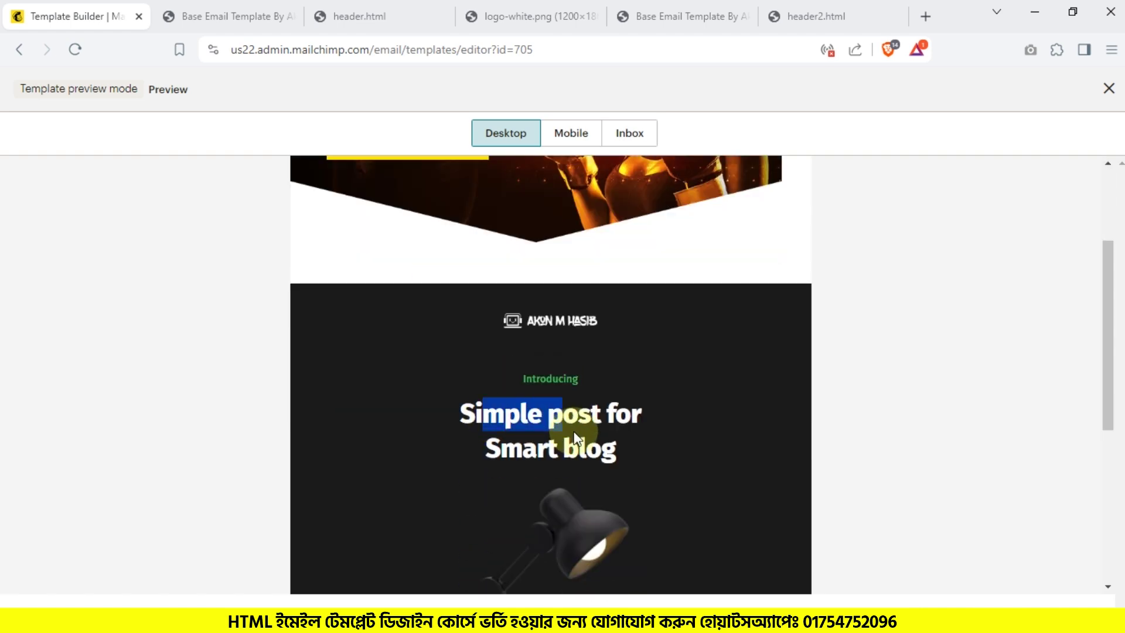
pyautogui.click(656, 397)
# Step: Re-check the Smart blog line, then close the preview
pyautogui.scroll(-2, 656, 397)
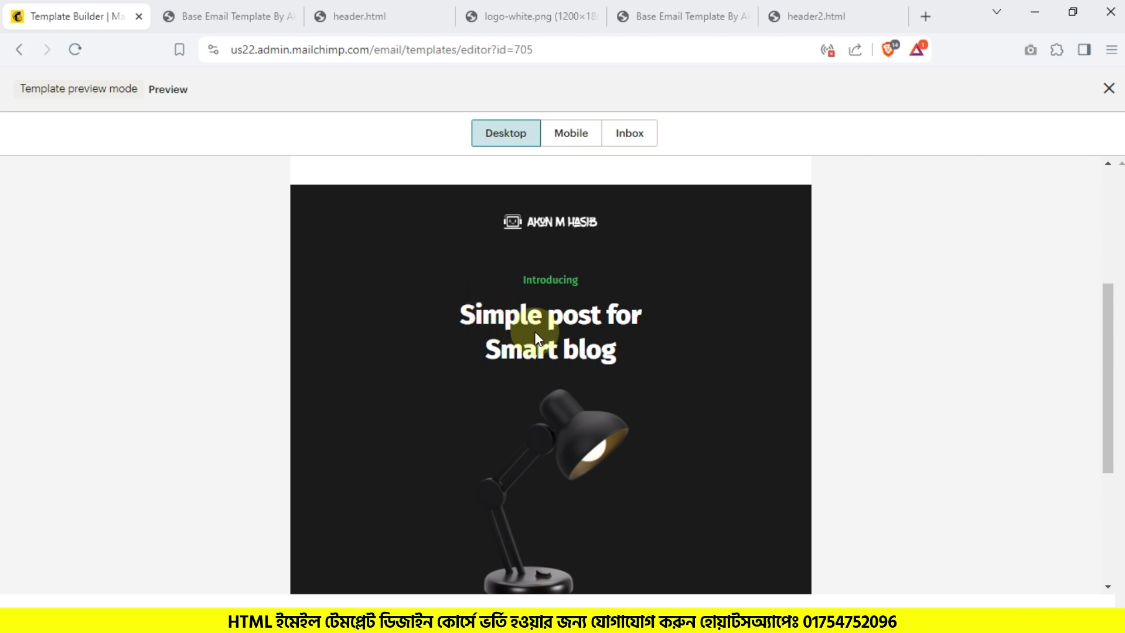
pyautogui.scroll(5, 515, 334)
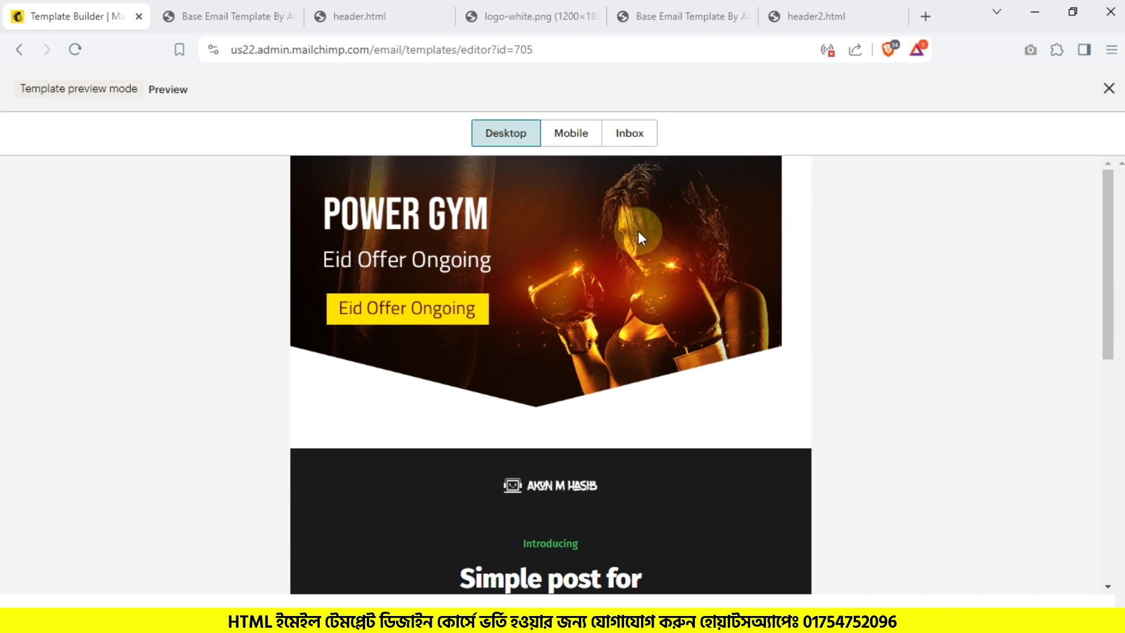
pyautogui.scroll(-4, 644, 405)
pyautogui.scroll(4, 551, 234)
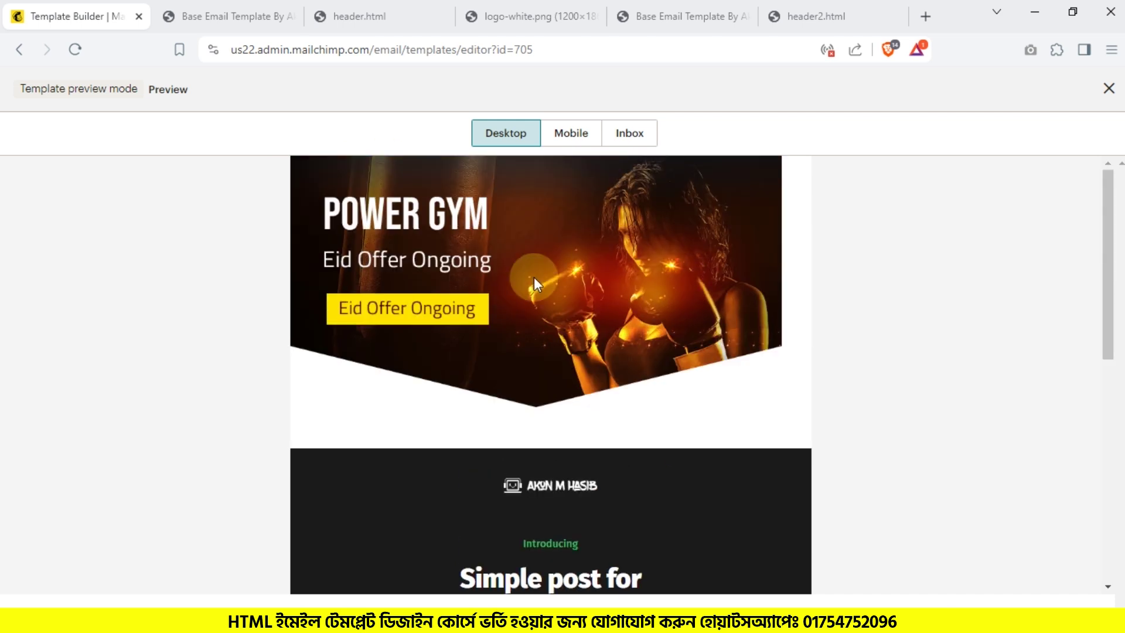
pyautogui.scroll(-4, 652, 557)
pyautogui.moveTo(516, 357); pyautogui.dragTo(652, 361)
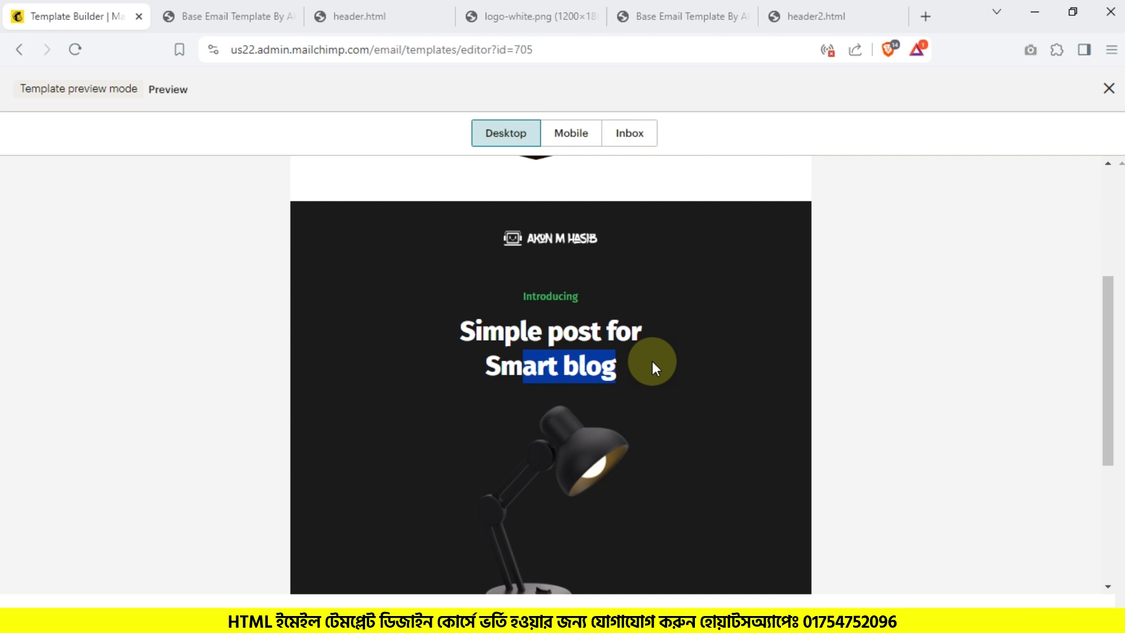
pyautogui.click(970, 294)
pyautogui.scroll(4, 970, 294)
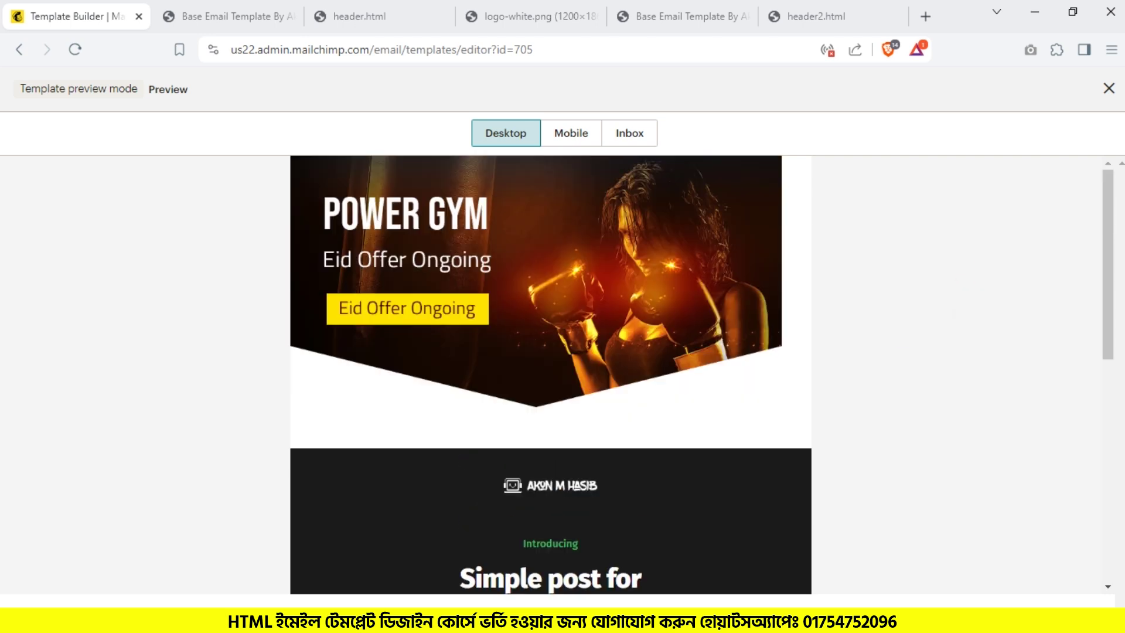
pyautogui.click(1110, 84)
pyautogui.scroll(5, 726, 418)
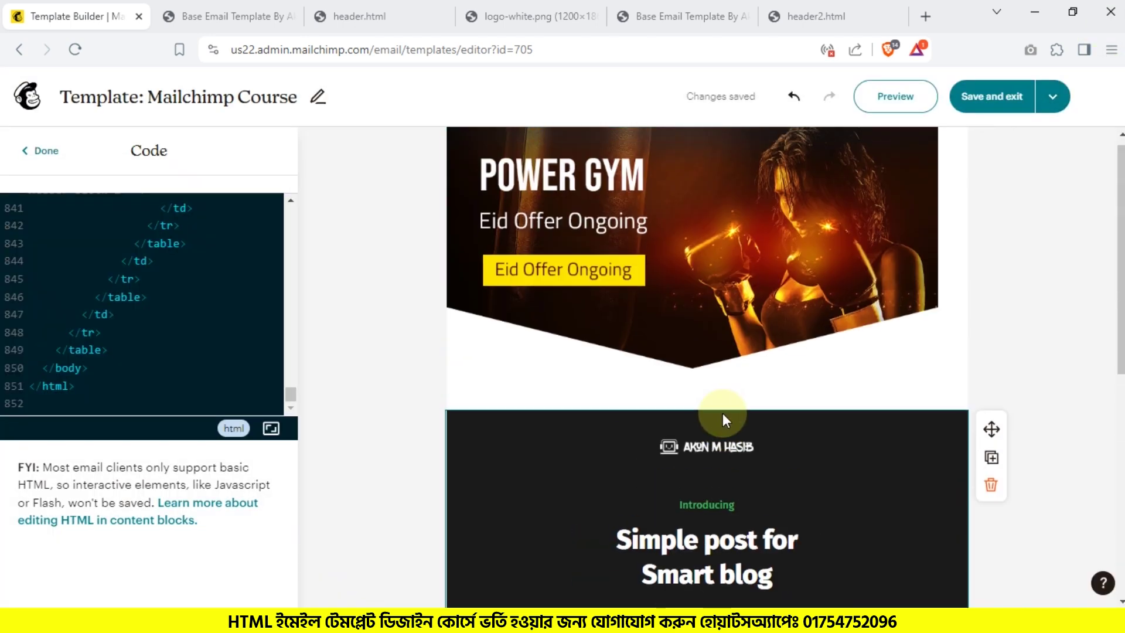
# Step: Delete the Simple post for Smart blog block and the POWER GYM banner image
pyautogui.click(912, 490)
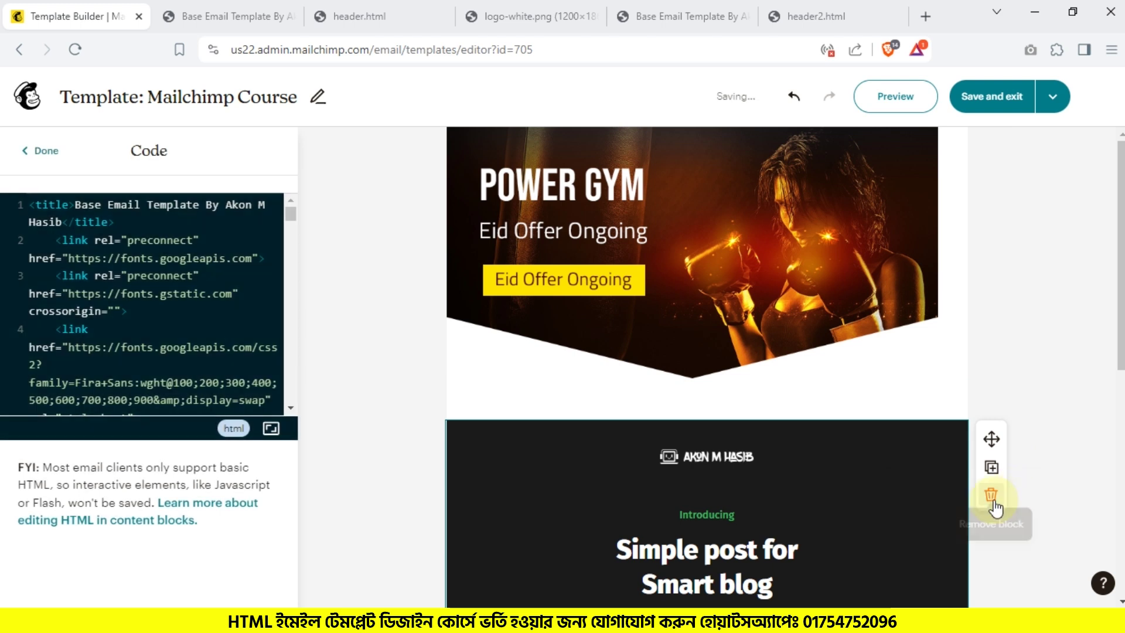
pyautogui.click(991, 495)
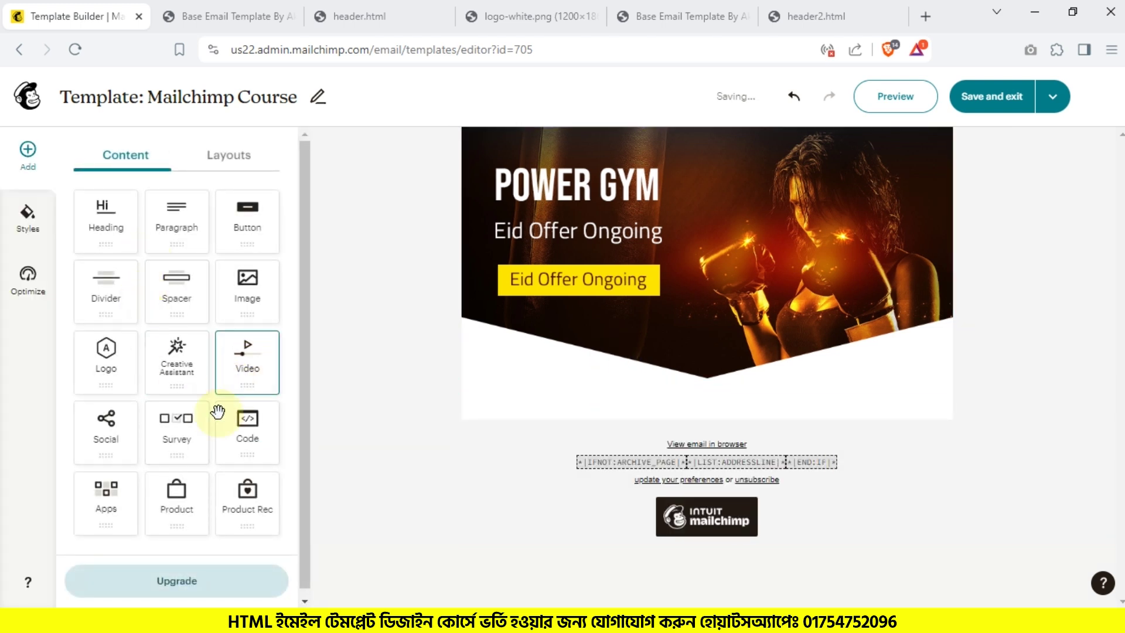
pyautogui.moveTo(293, 434); pyautogui.dragTo(243, 374)
pyautogui.click(885, 221)
pyautogui.click(977, 202)
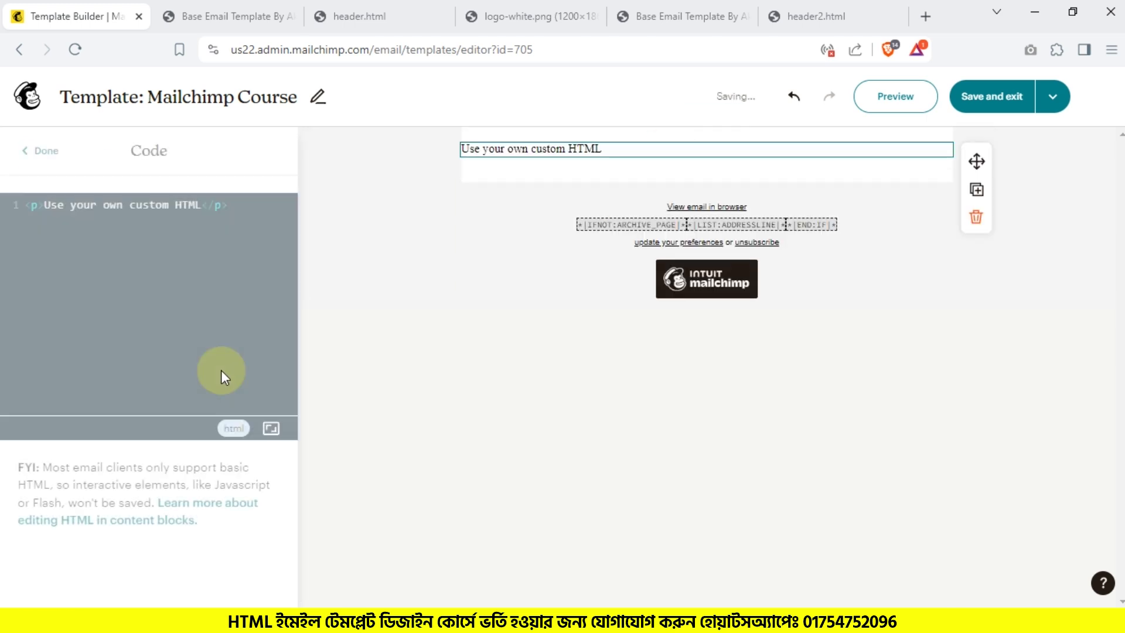
# Step: Replace the code block's placeholder with the button.html page source
pyautogui.click(285, 620)
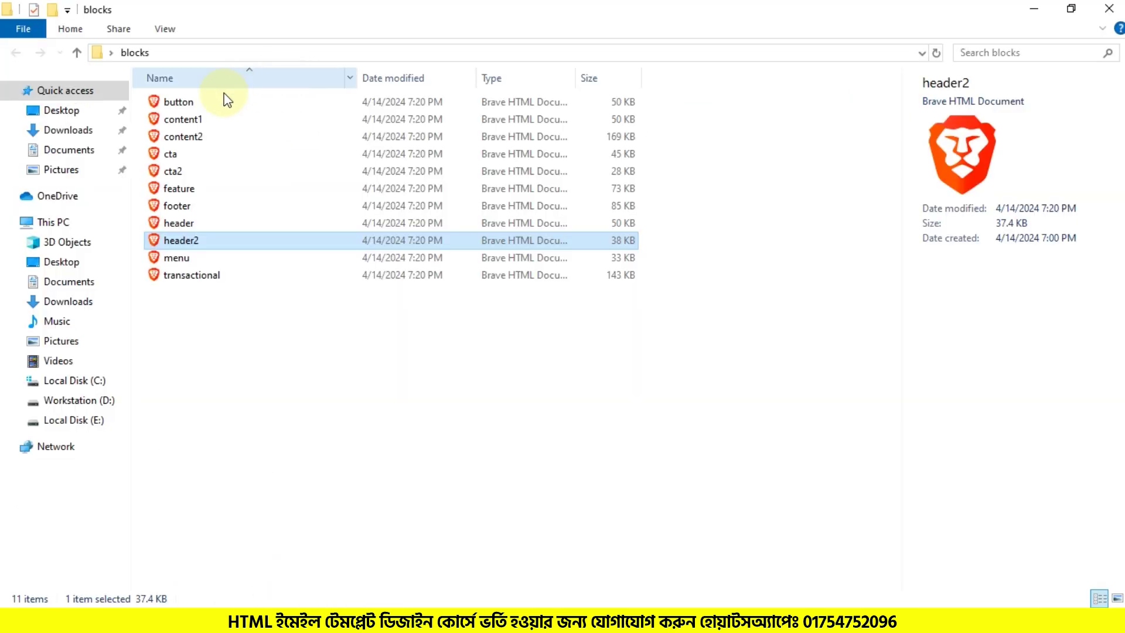
pyautogui.doubleClick(213, 104)
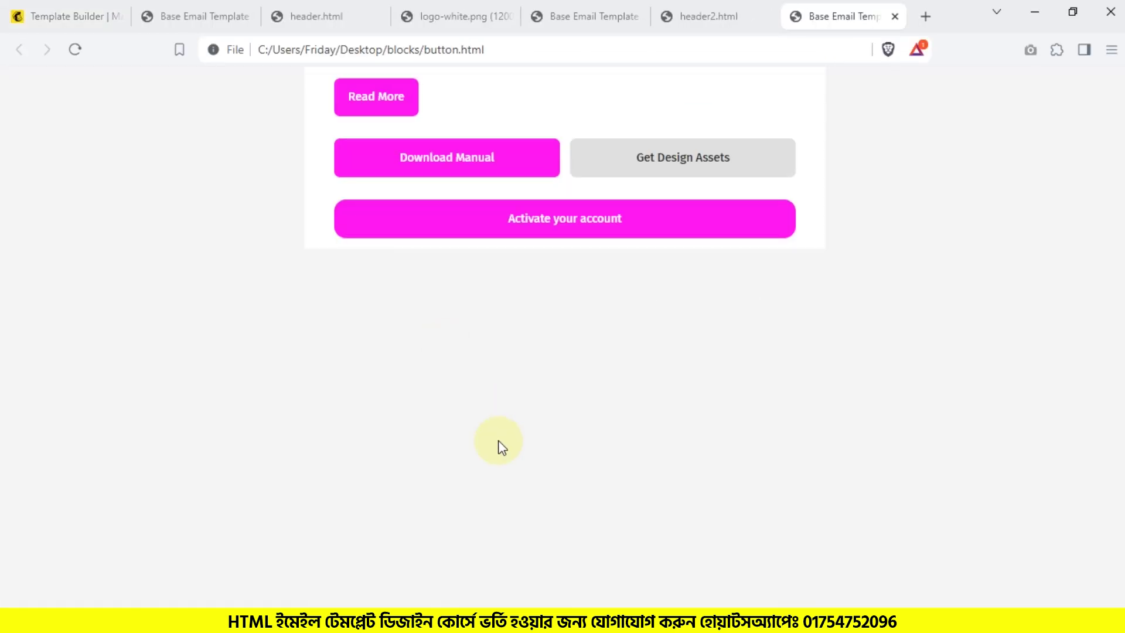
pyautogui.hotkey('ctrl', 'u')
pyautogui.hotkey('ctrl', 'a')
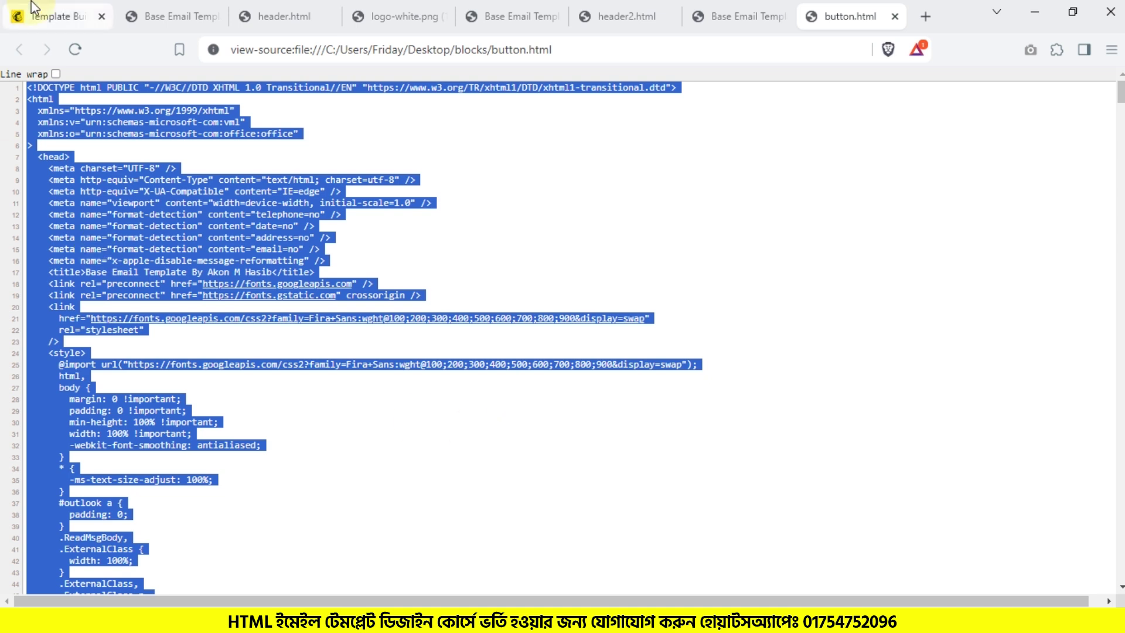
pyautogui.click(35, 16)
pyautogui.click(130, 281)
pyautogui.hotkey('ctrl', 'a')
pyautogui.hotkey('ctrl', 'v')
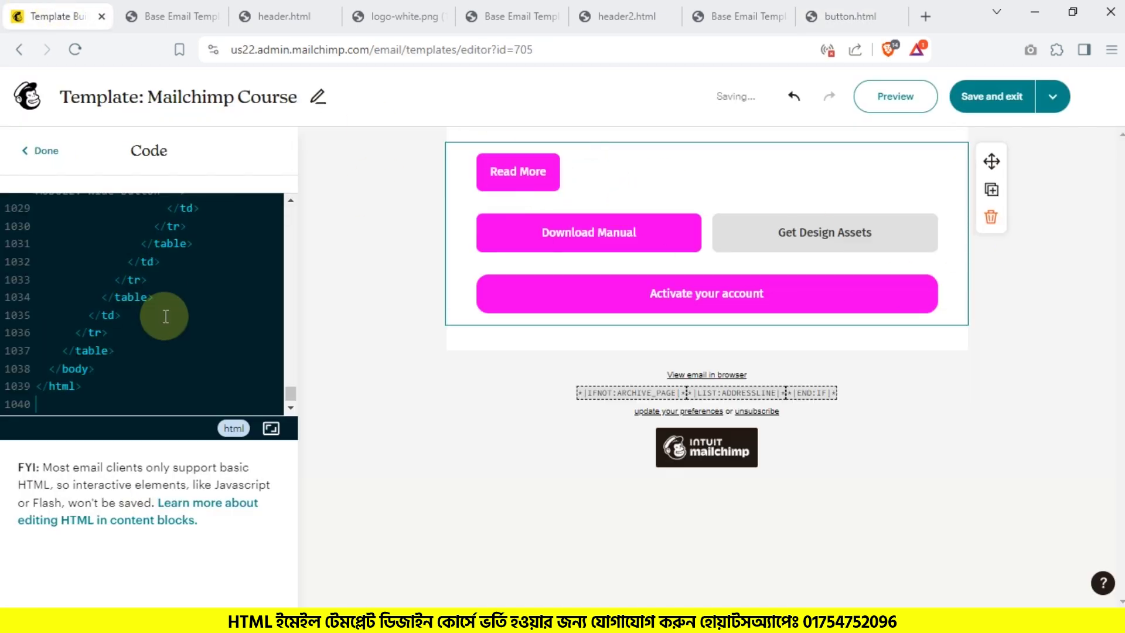
# Step: Duplicate the buttons block and select the content1 file in the blocks folder
pyautogui.scroll(10, 166, 282)
pyautogui.scroll(-2, 166, 282)
pyautogui.scroll(4, 167, 283)
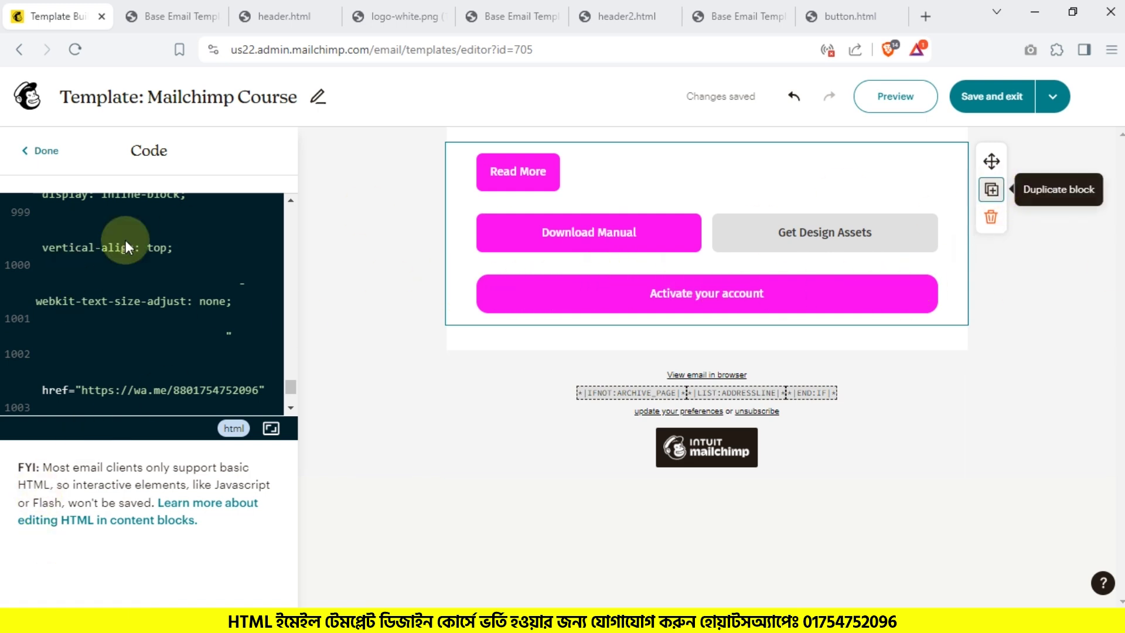
pyautogui.click(1000, 198)
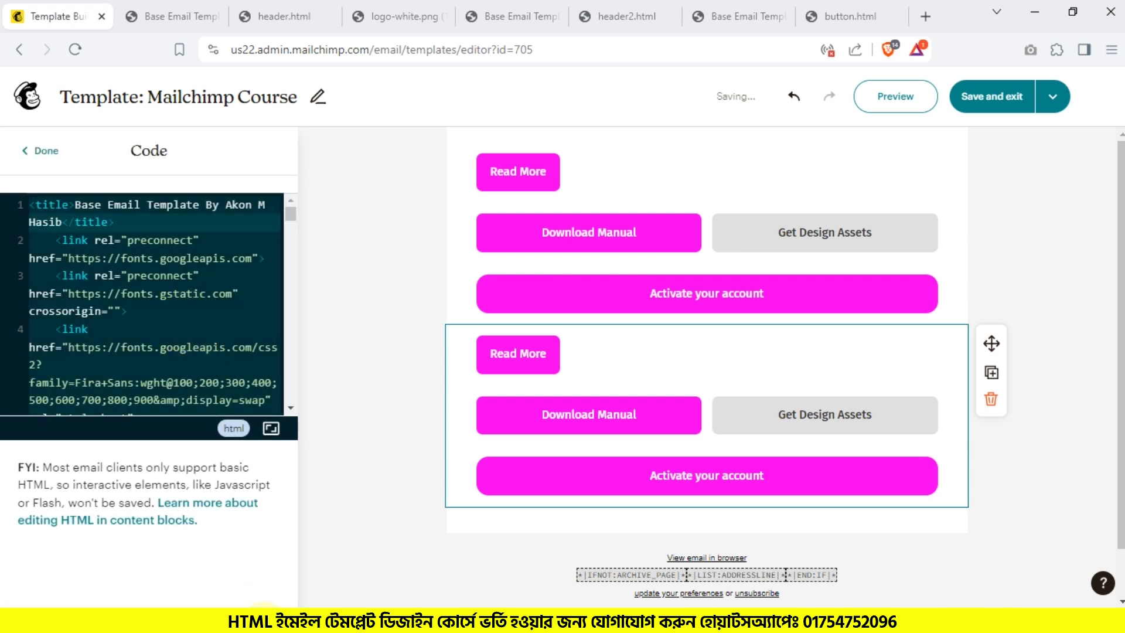
pyautogui.hotkey('alt', 'Tab')
pyautogui.click(179, 120)
# Step: Replace the duplicated block's code with content1.html copied from Notepad++
pyautogui.rightClick(177, 119)
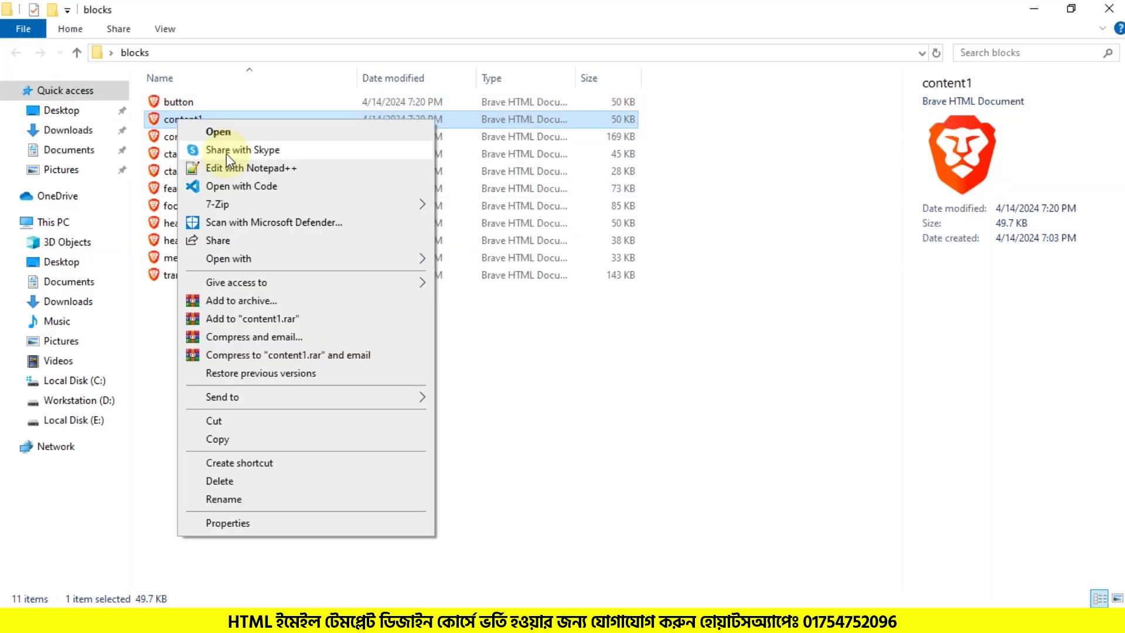
pyautogui.click(233, 161)
pyautogui.hotkey('ctrl', 'a')
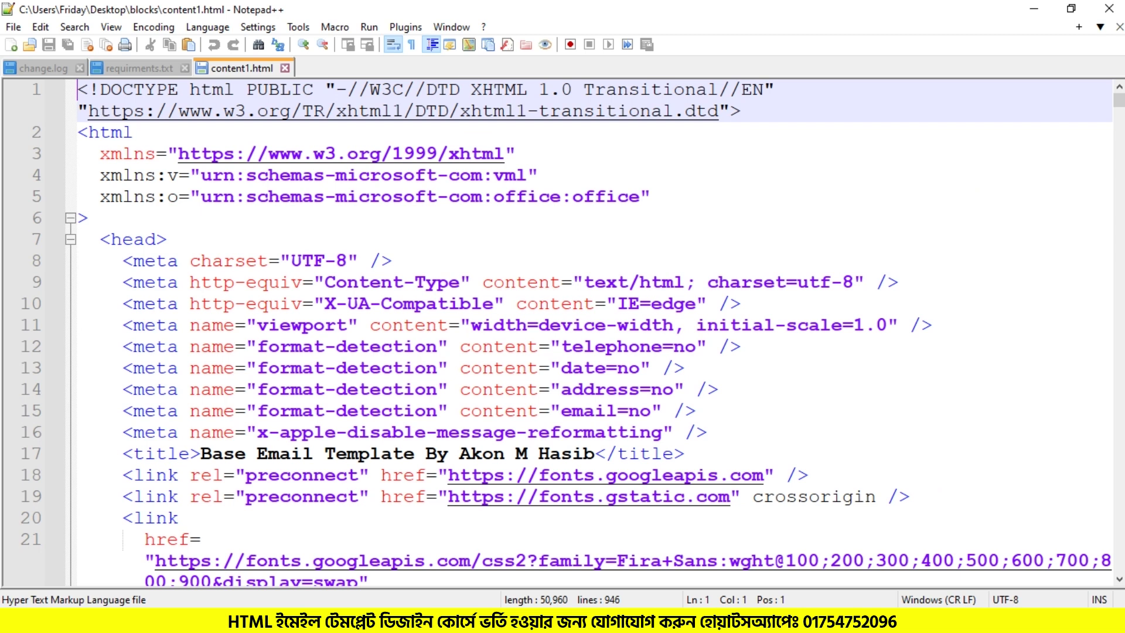
pyautogui.hotkey('alt', 'Tab')
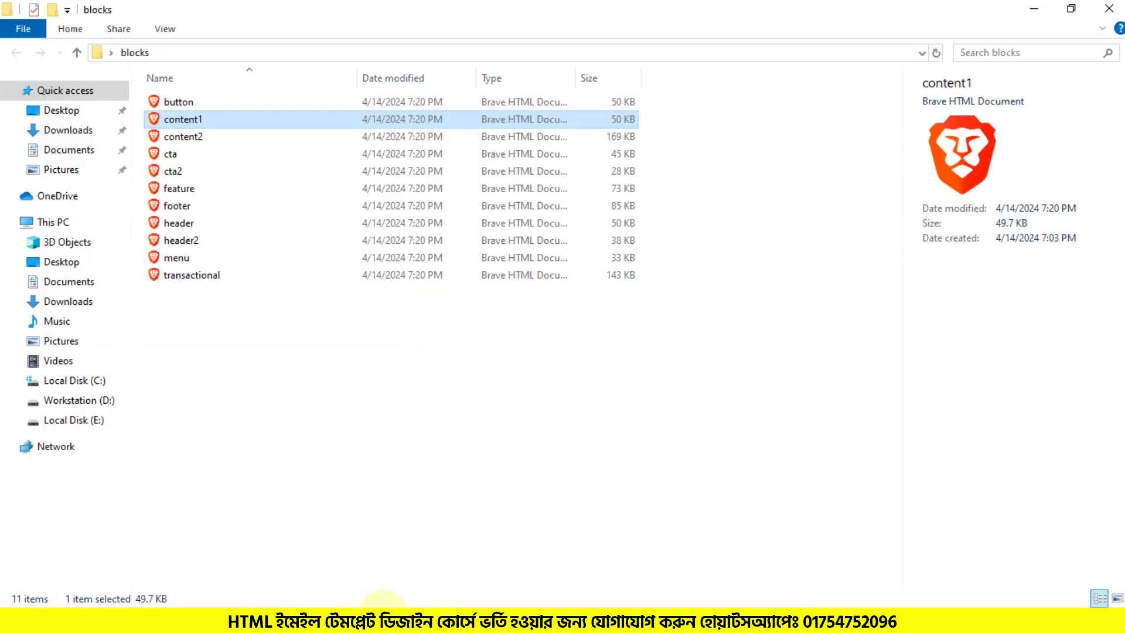
pyautogui.hotkey('alt', 'Tab')
pyautogui.click(85, 285)
pyautogui.hotkey('ctrl', 'a')
pyautogui.hotkey('ctrl', 'v')
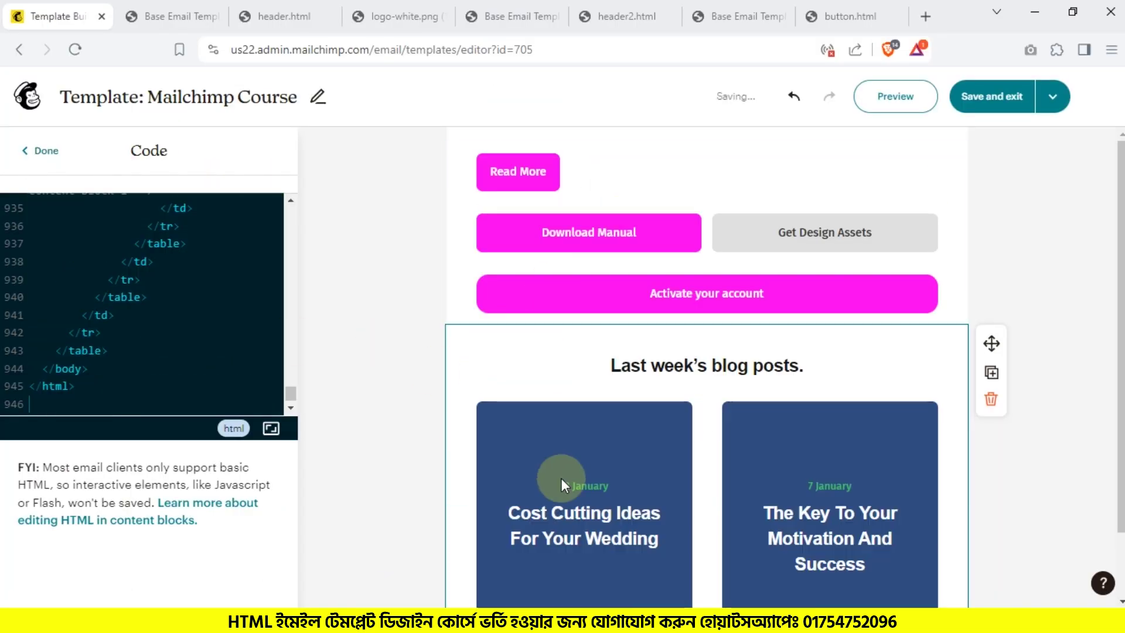
# Step: Compare content1.html in the browser and select the 'Cost Cutting Ideas For Your Wedding' title
pyautogui.scroll(-3, 902, 433)
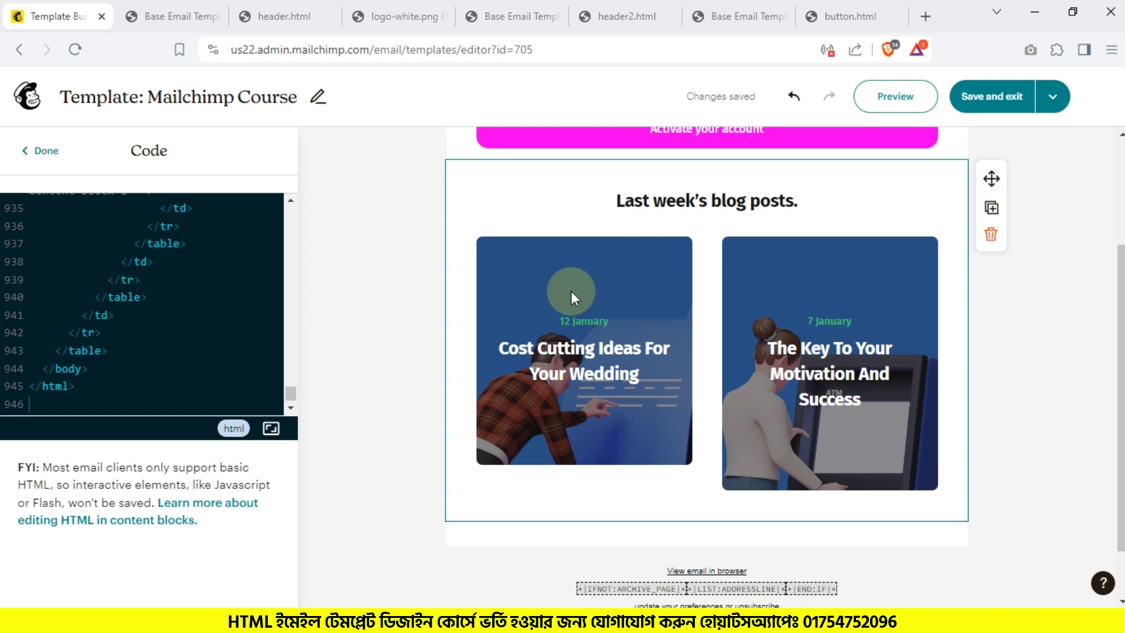
pyautogui.hotkey('alt', 'Tab')
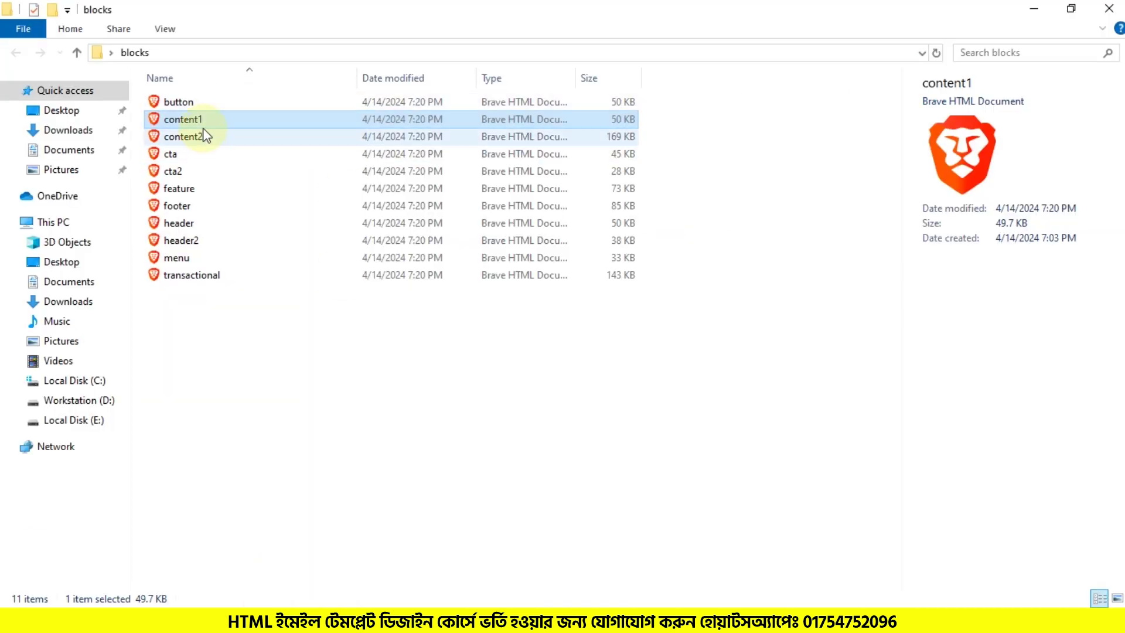
pyautogui.doubleClick(205, 120)
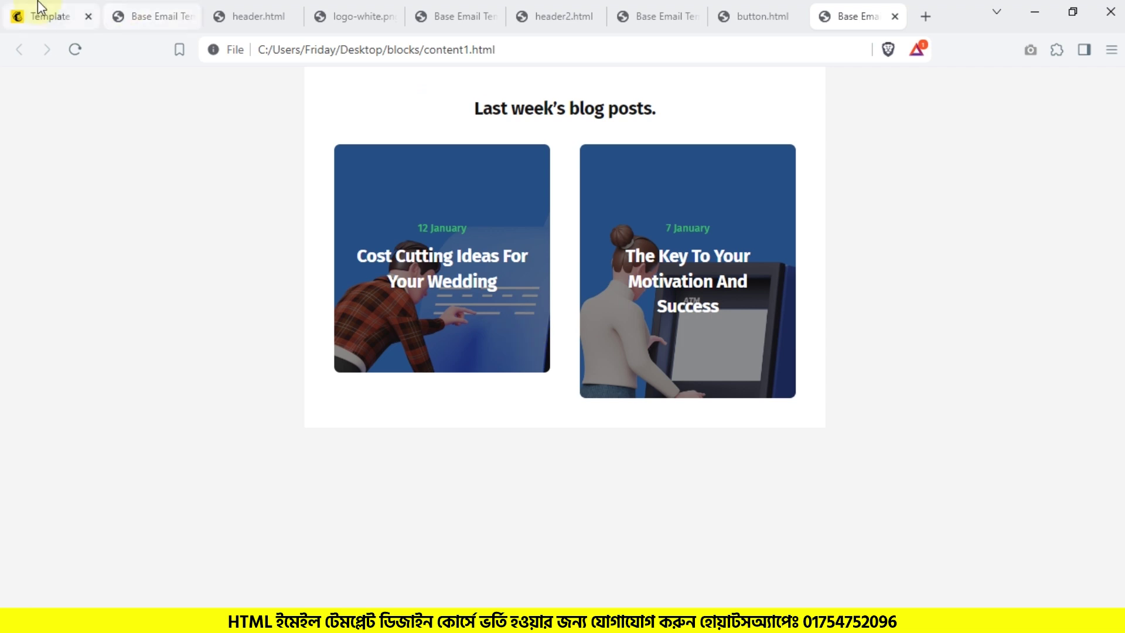
pyautogui.click(23, 16)
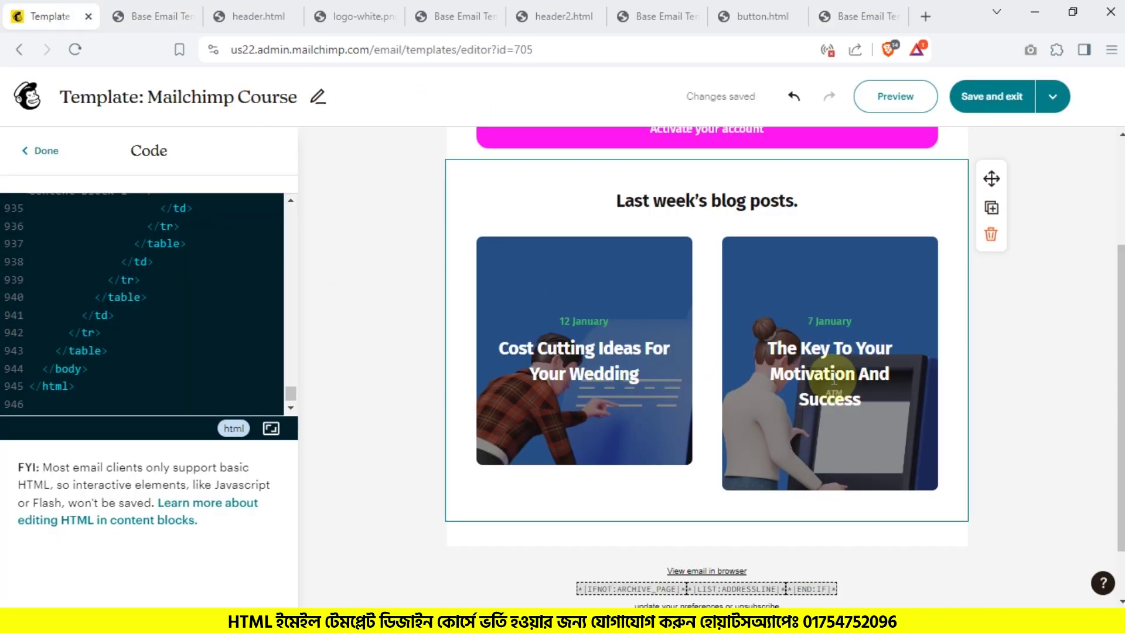
pyautogui.scroll(5, 183, 282)
pyautogui.hotkey('alt', 'Tab')
pyautogui.moveTo(1057, 368); pyautogui.dragTo(972, 260)
# Step: Find the 'Cost Cutting Ideas For Your Wedding' title text in the Mailchimp editor
pyautogui.hotkey('alt', 'Tab')
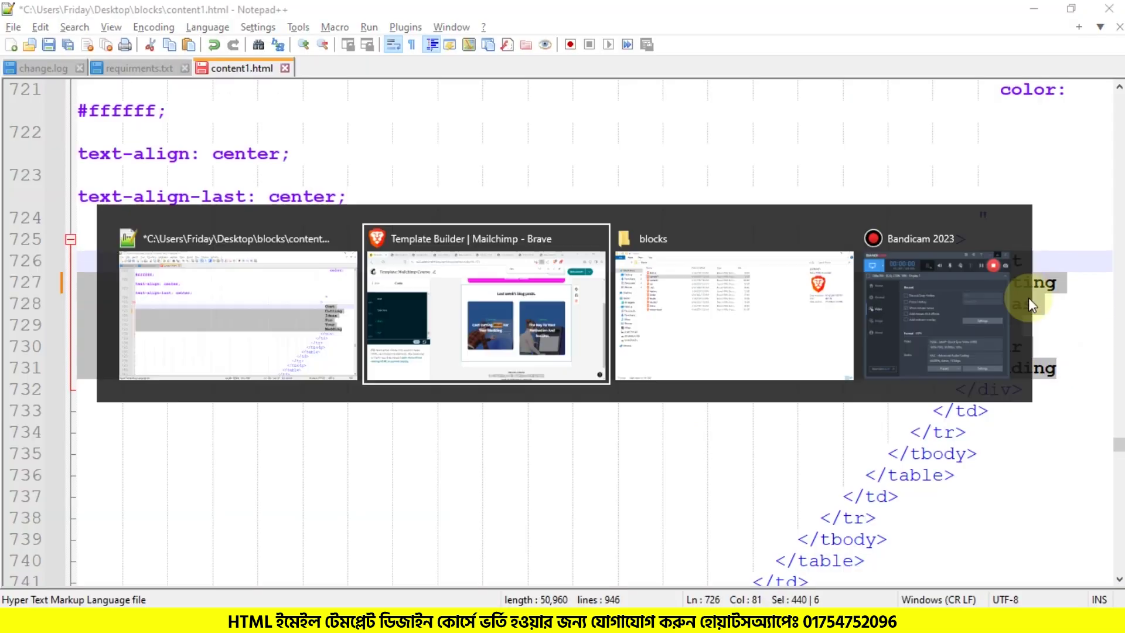
pyautogui.hotkey('alt', 'Tab')
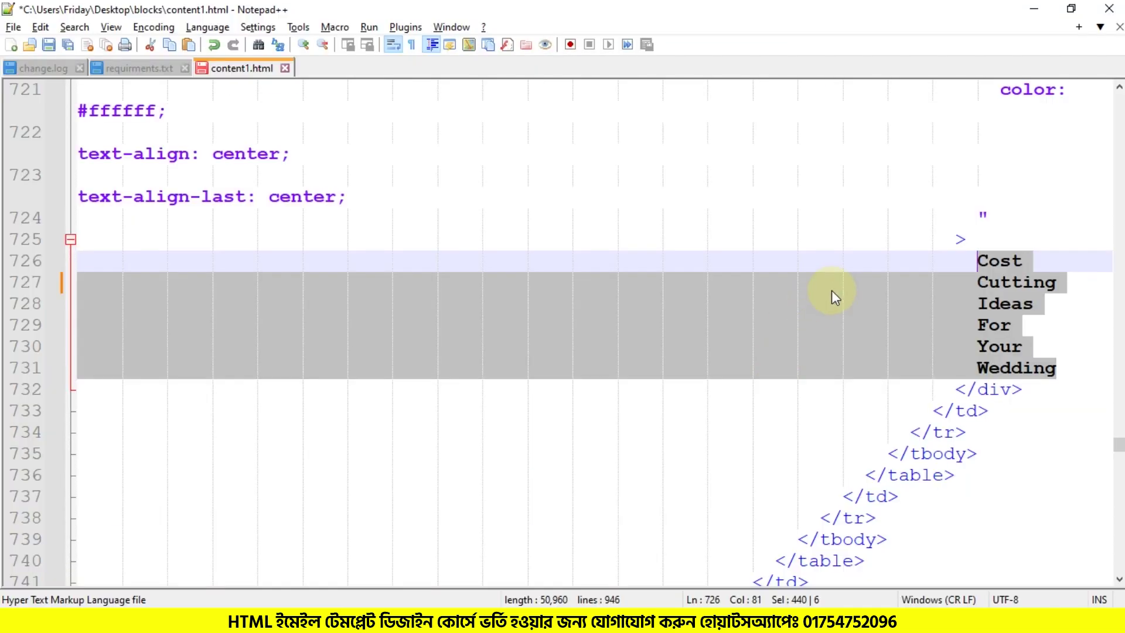
pyautogui.click(834, 289)
pyautogui.hotkey('ctrl', 'f')
pyautogui.hotkey('alt', 'Tab')
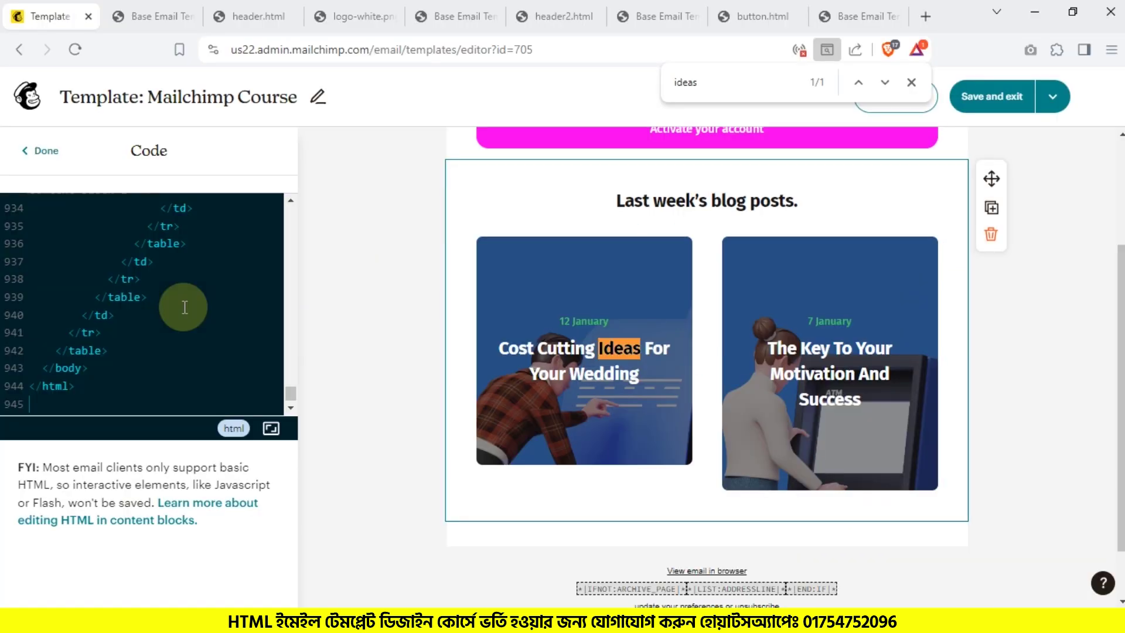
pyautogui.click(1092, 334)
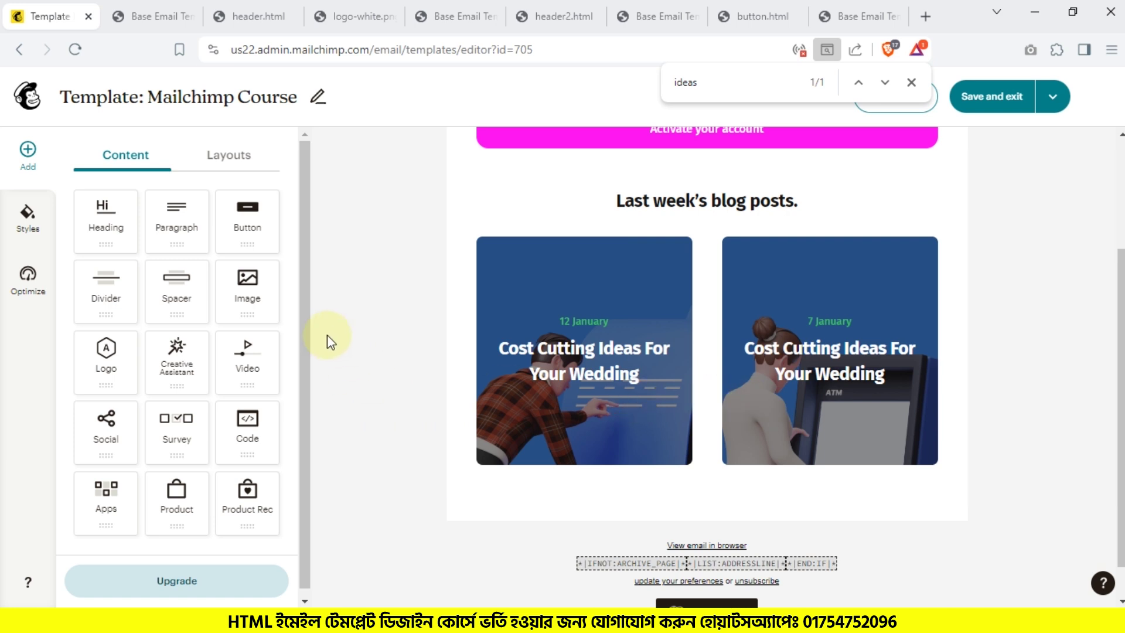
# Step: Add an empty code block below the blog cards and select the content2 file
pyautogui.moveTo(246, 428); pyautogui.dragTo(691, 458)
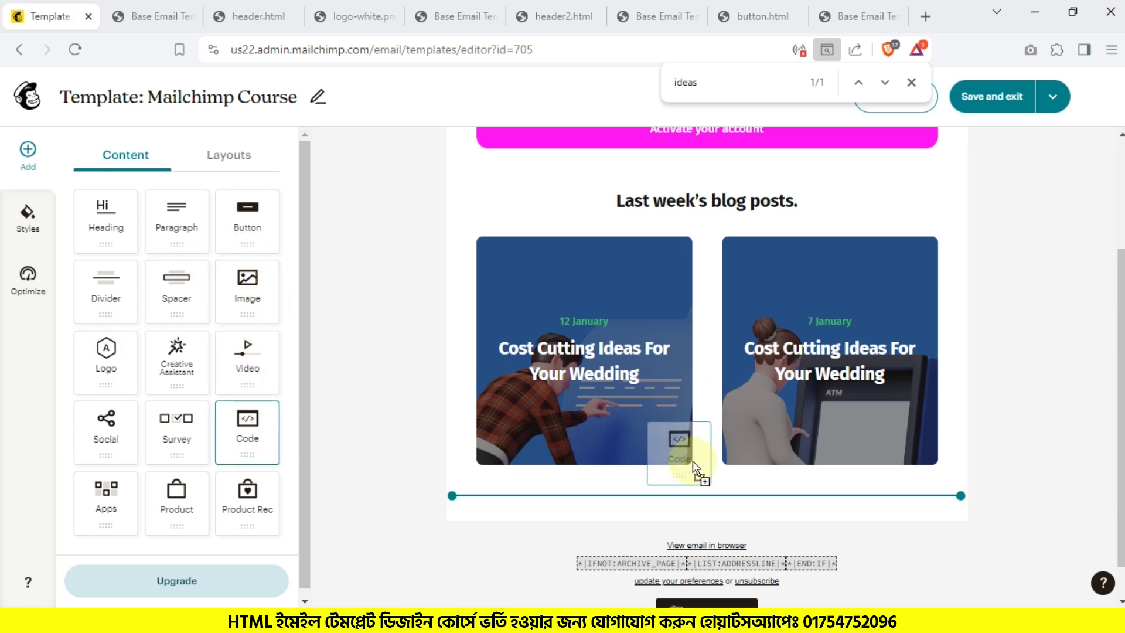
pyautogui.moveTo(457, 484); pyautogui.dragTo(458, 486)
pyautogui.hotkey('alt', 'Tab')
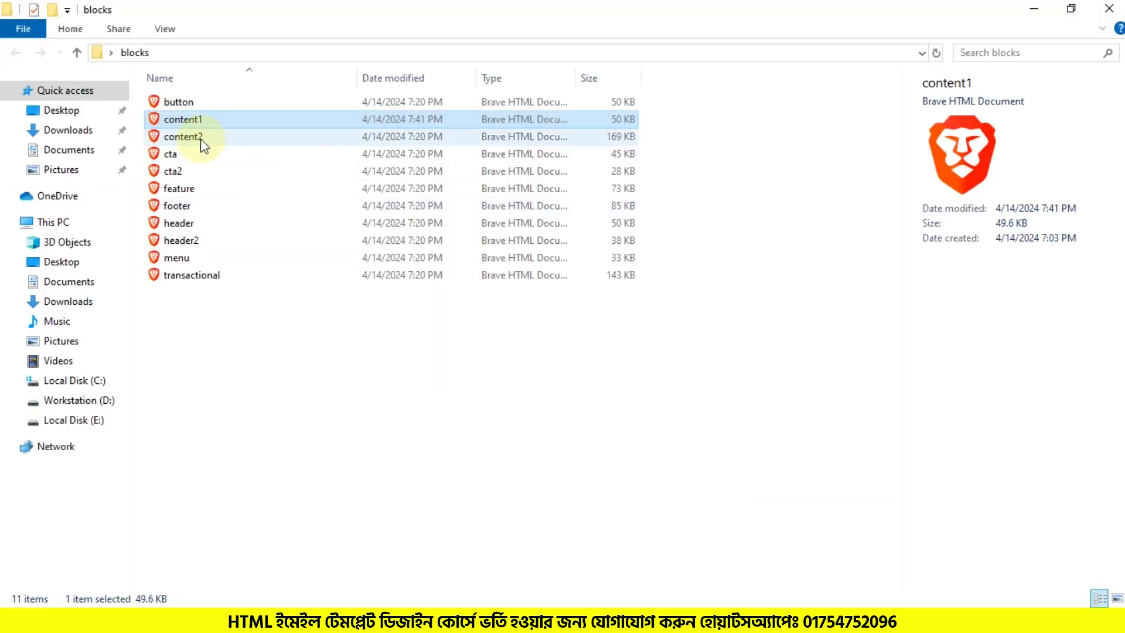
pyautogui.click(202, 139)
# Step: Paste the content2 HTML into the new code block to add the four-item 'Last week's blog posts' section
pyautogui.rightClick(206, 145)
pyautogui.click(252, 183)
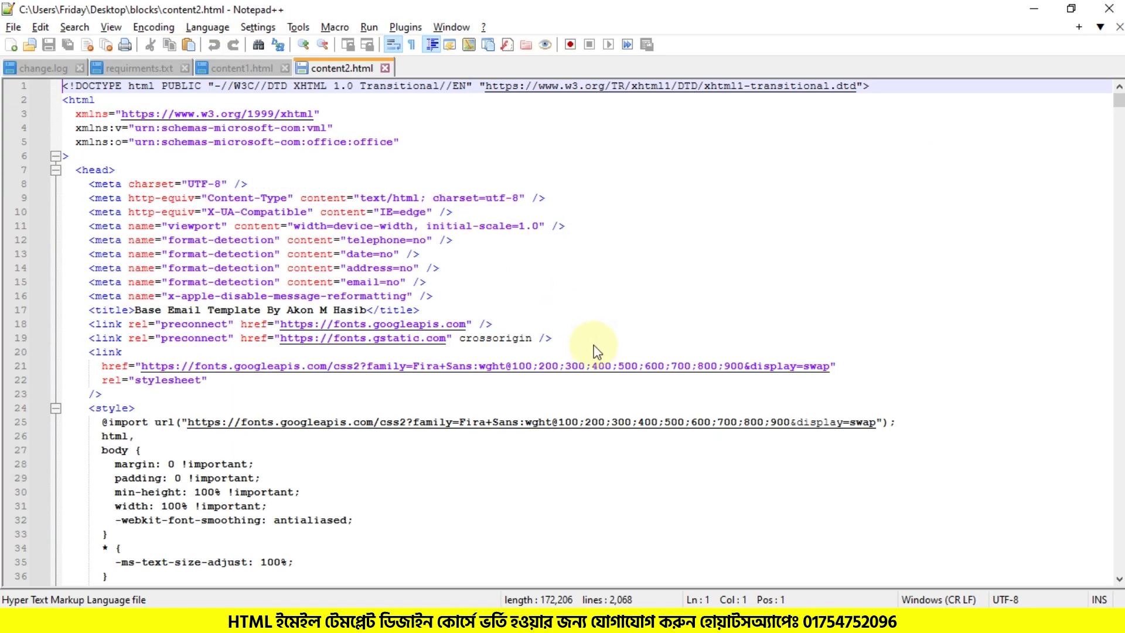
pyautogui.hotkey('ctrl', 'a')
pyautogui.hotkey('alt', 'Tab')
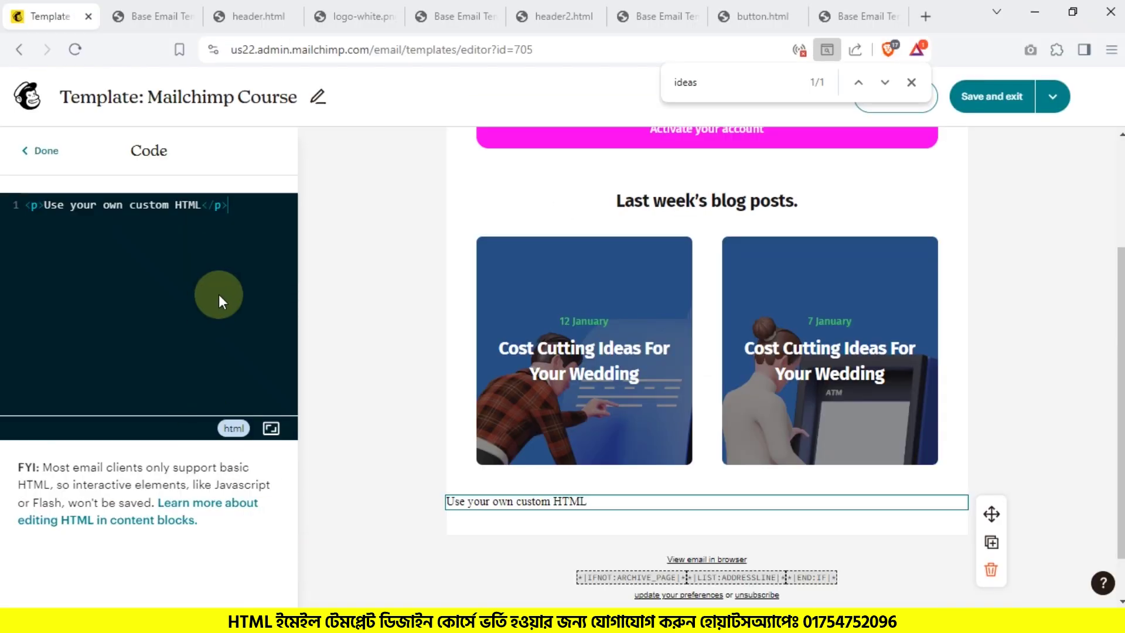
pyautogui.hotkey('ctrl', 'a')
pyautogui.hotkey('ctrl', 'v')
pyautogui.scroll(-5, 562, 296)
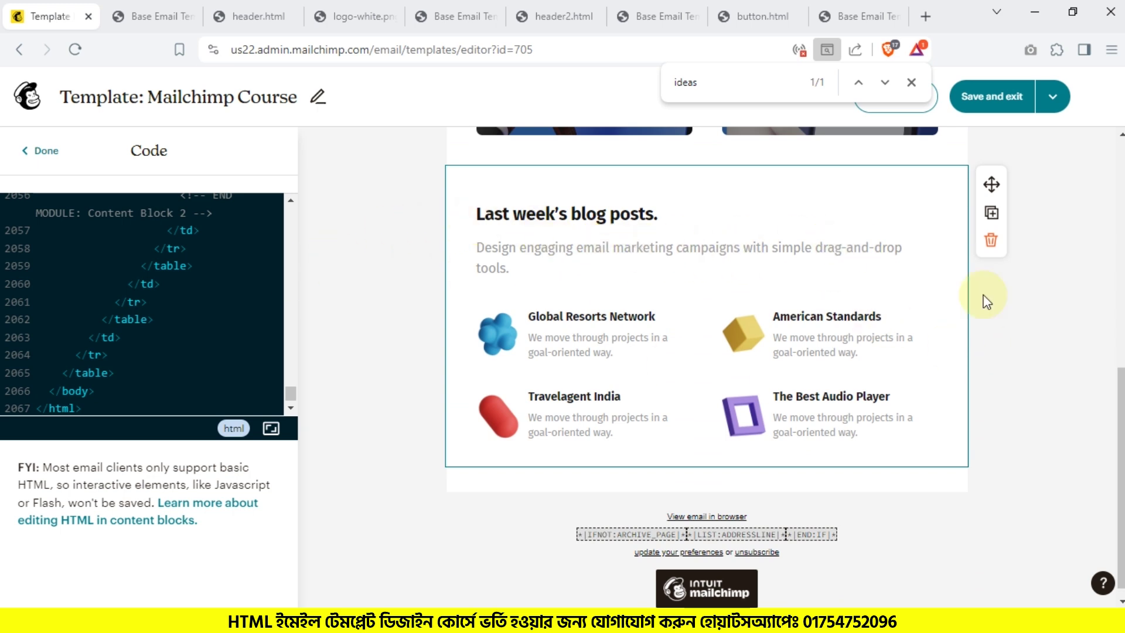
pyautogui.click(1101, 346)
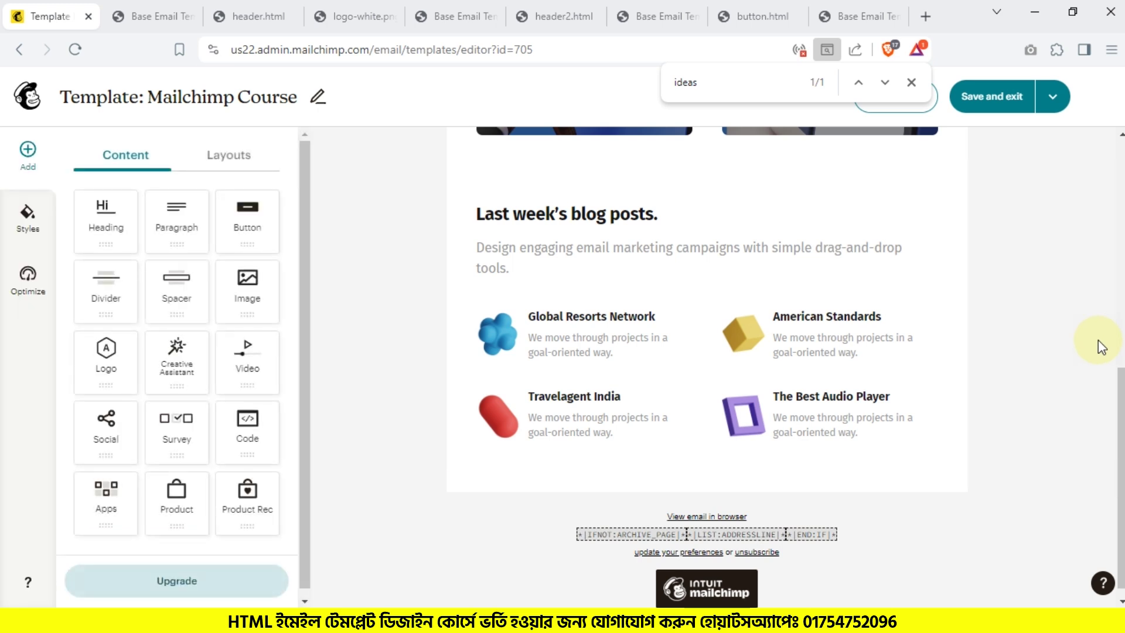
pyautogui.click(600, 235)
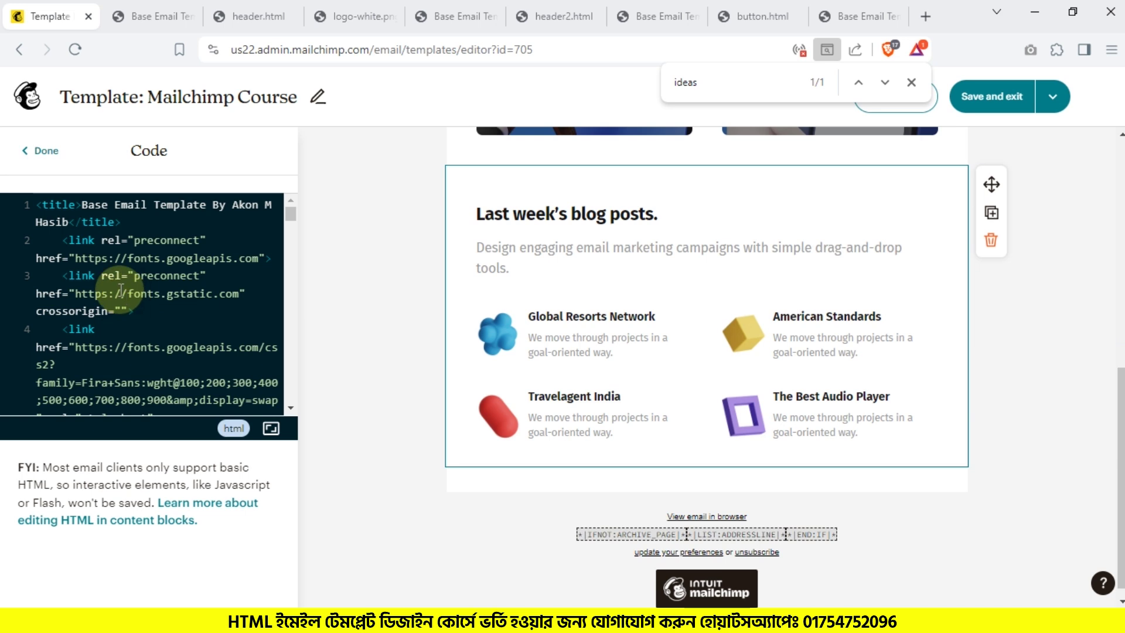
# Step: Preview the template in mobile and desktop views, scrolling through the whole email
pyautogui.scroll(3, 641, 322)
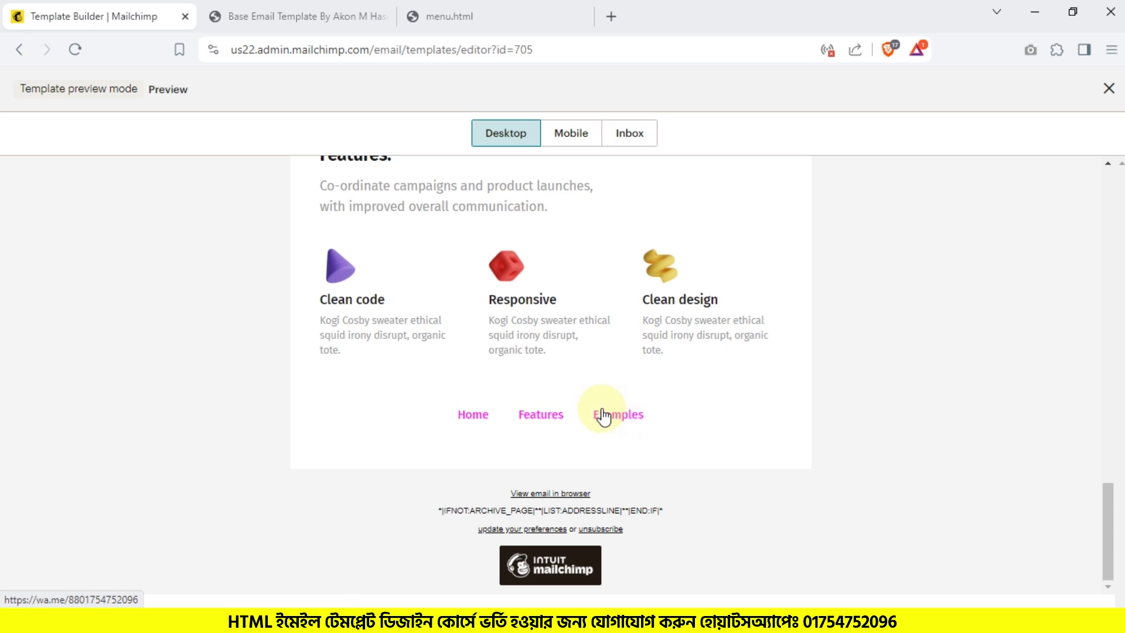
pyautogui.click(571, 137)
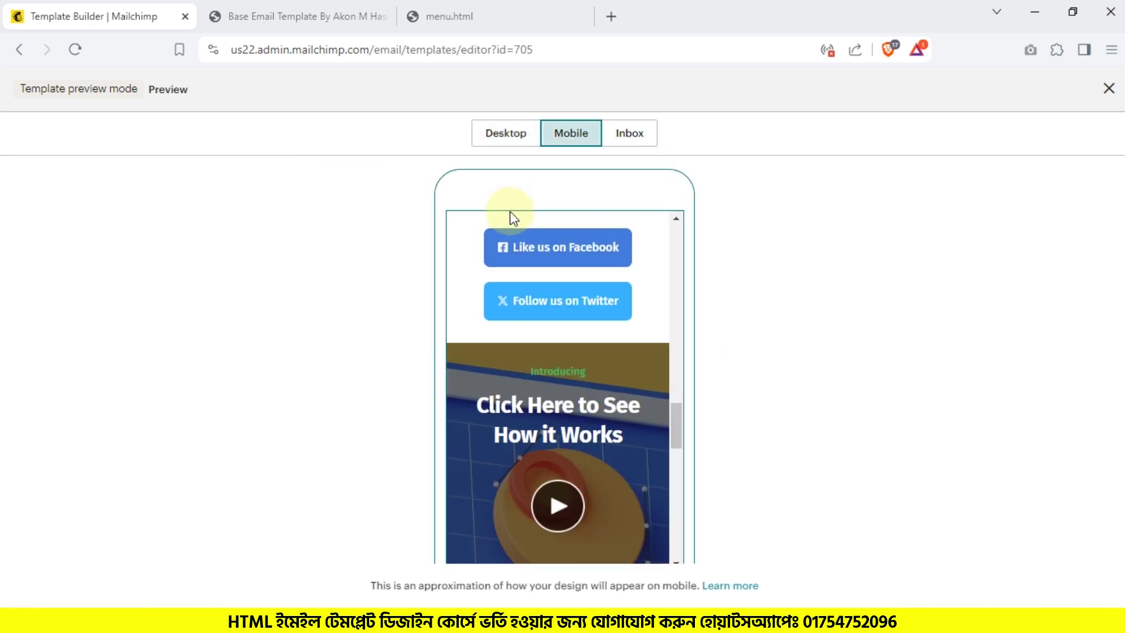
pyautogui.scroll(15, 548, 308)
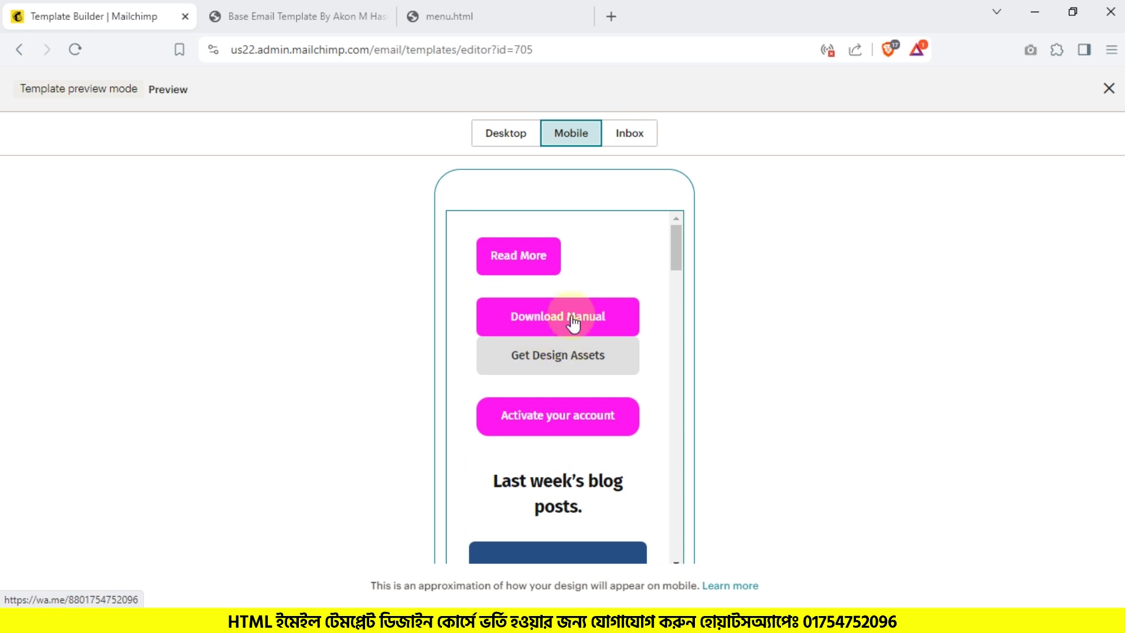
pyautogui.scroll(-5, 560, 318)
pyautogui.scroll(-10, 553, 313)
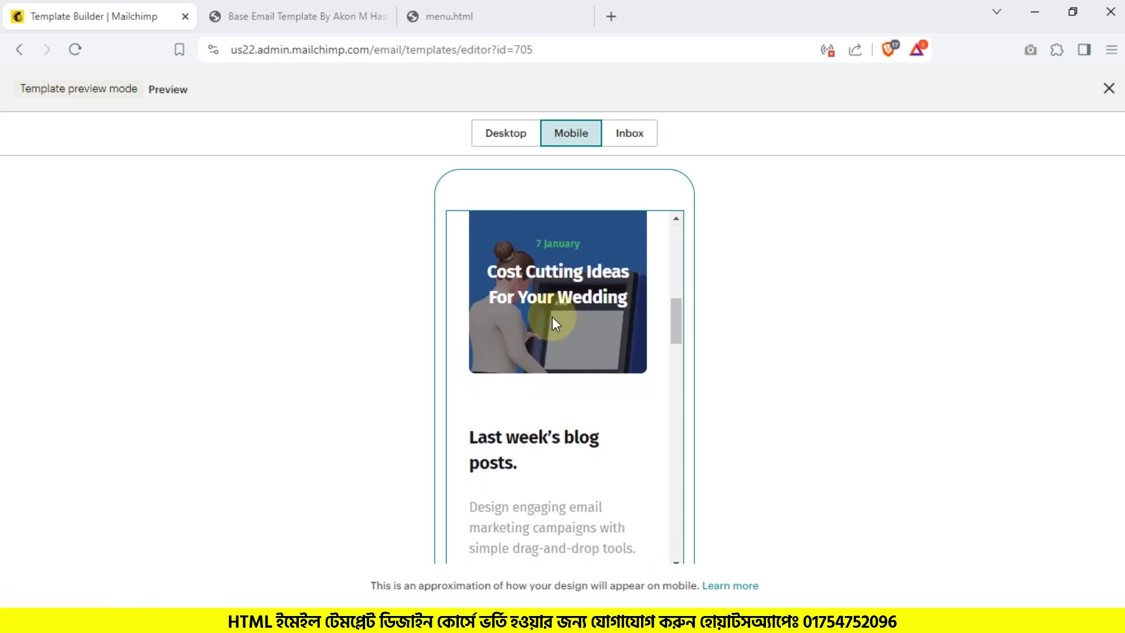
pyautogui.scroll(-10, 553, 299)
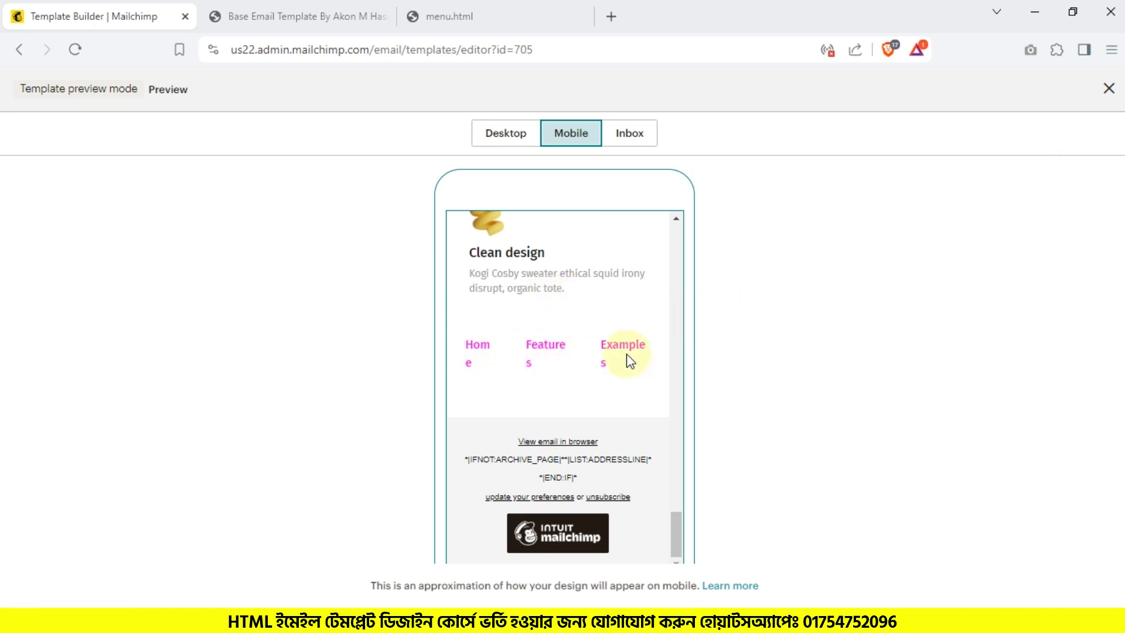
pyautogui.click(508, 135)
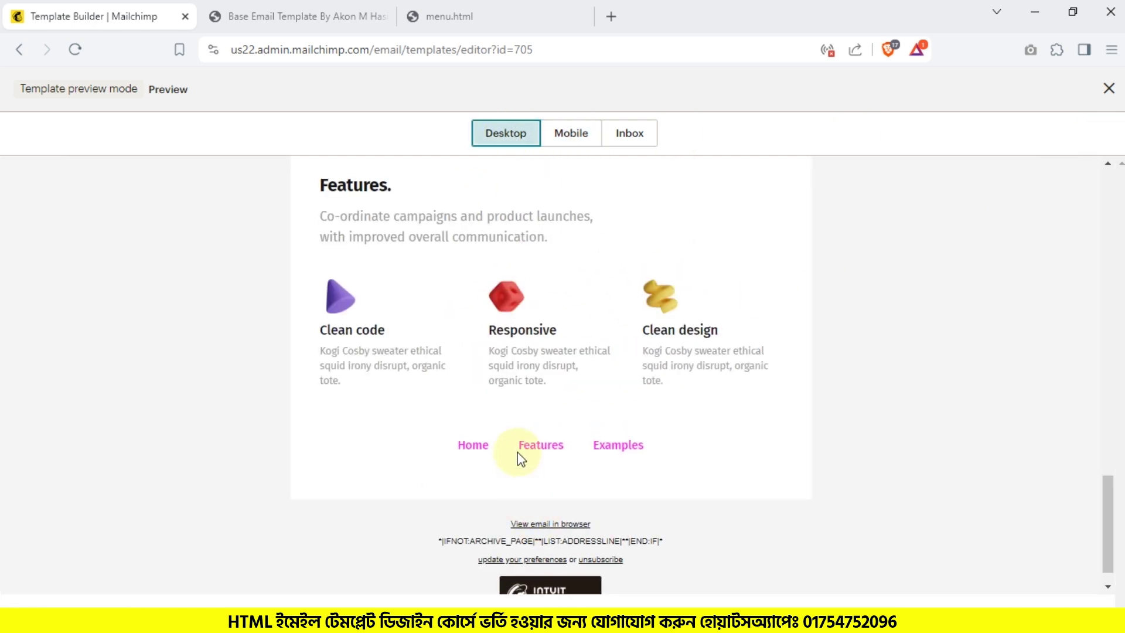
pyautogui.click(1109, 88)
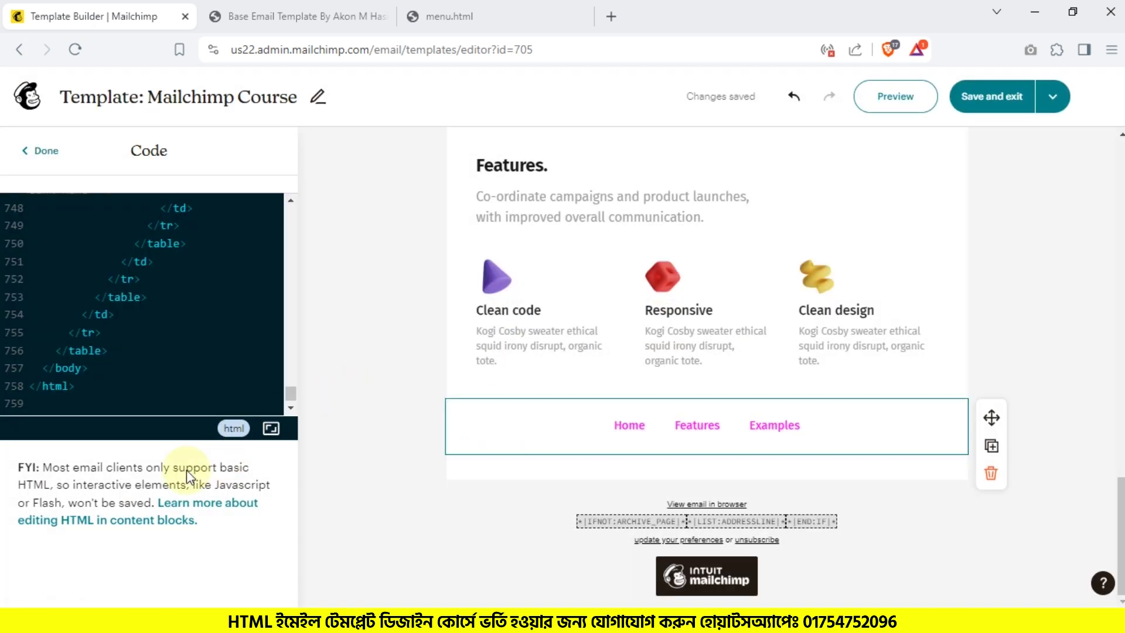
# Step: Open the transactional block file in the browser and select all of its HTML source
pyautogui.click(266, 623)
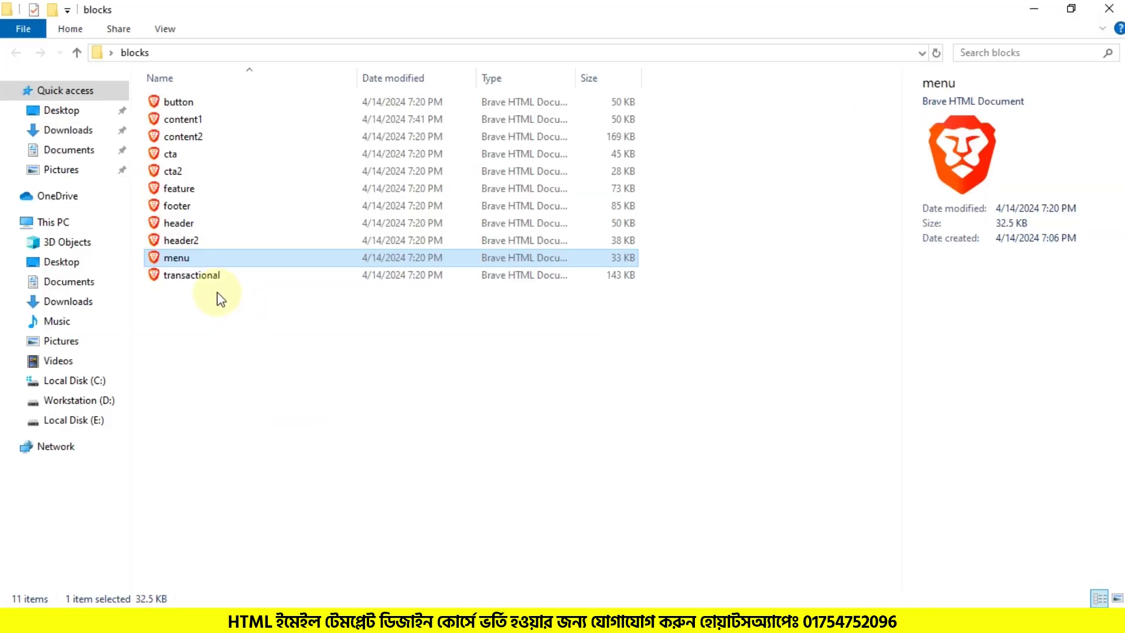
pyautogui.click(204, 279)
pyautogui.doubleClick(193, 276)
pyautogui.hotkey('ctrl', 'u')
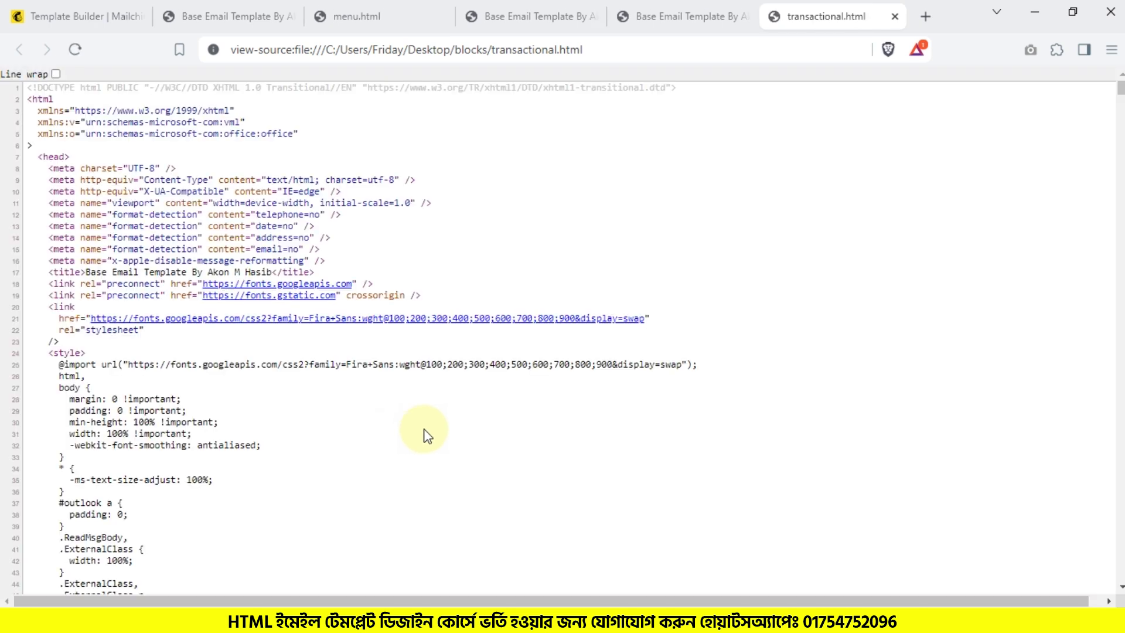
pyautogui.hotkey('ctrl', 'a')
pyautogui.click(58, 17)
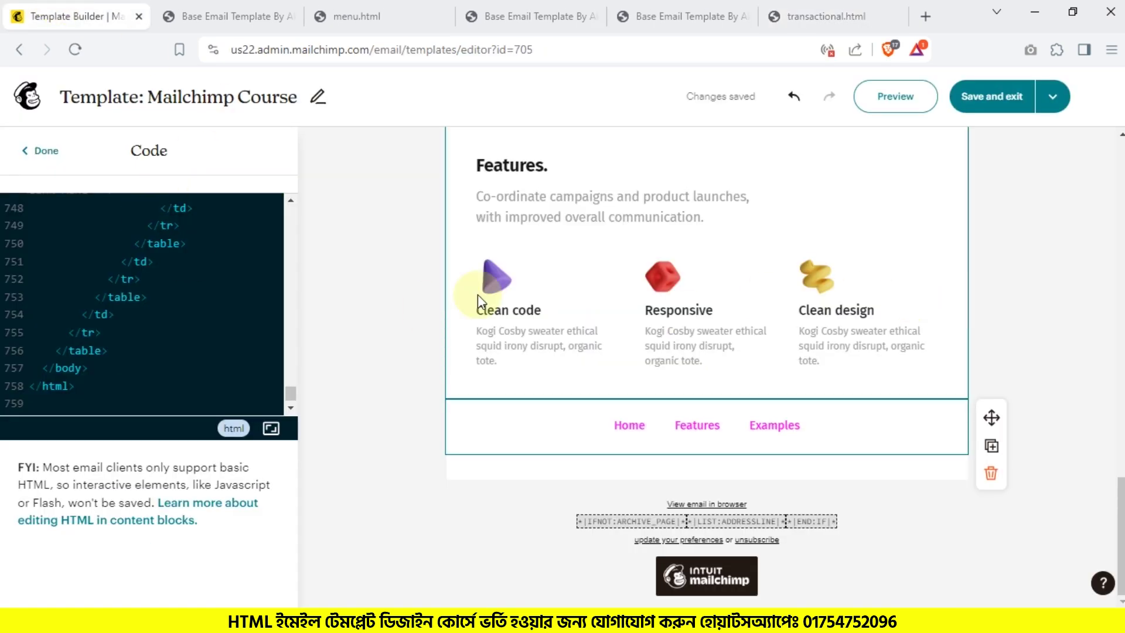
# Step: Replace the block's code with the transactional HTML and review the 'Hello shop owner!' order block
pyautogui.click(136, 306)
pyautogui.hotkey('ctrl', 'a')
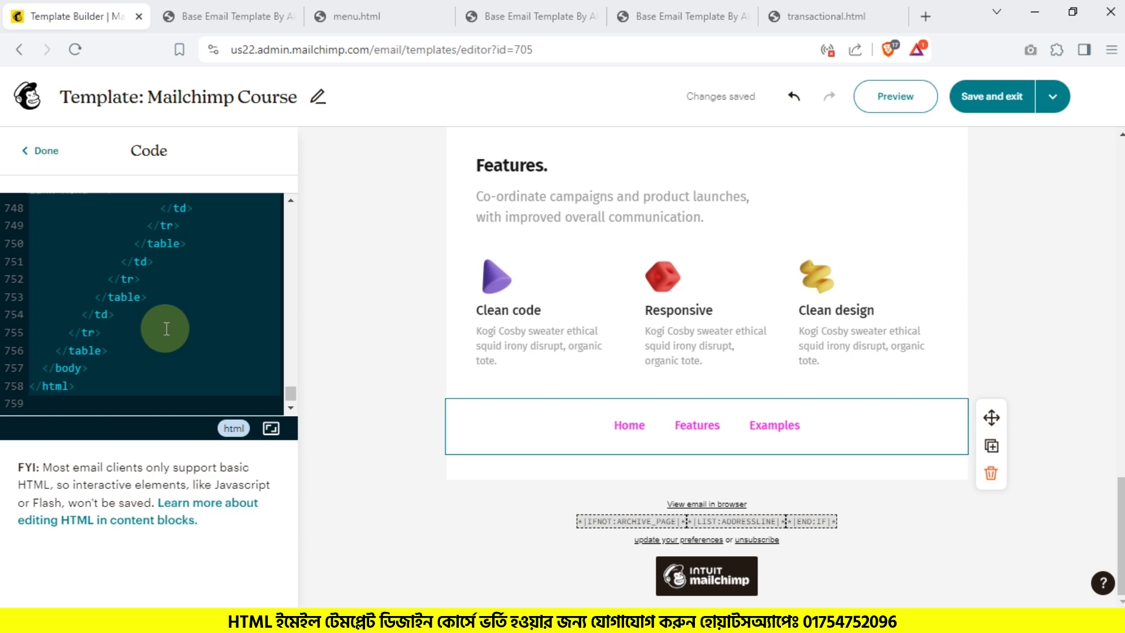
pyautogui.hotkey('ctrl', 'v')
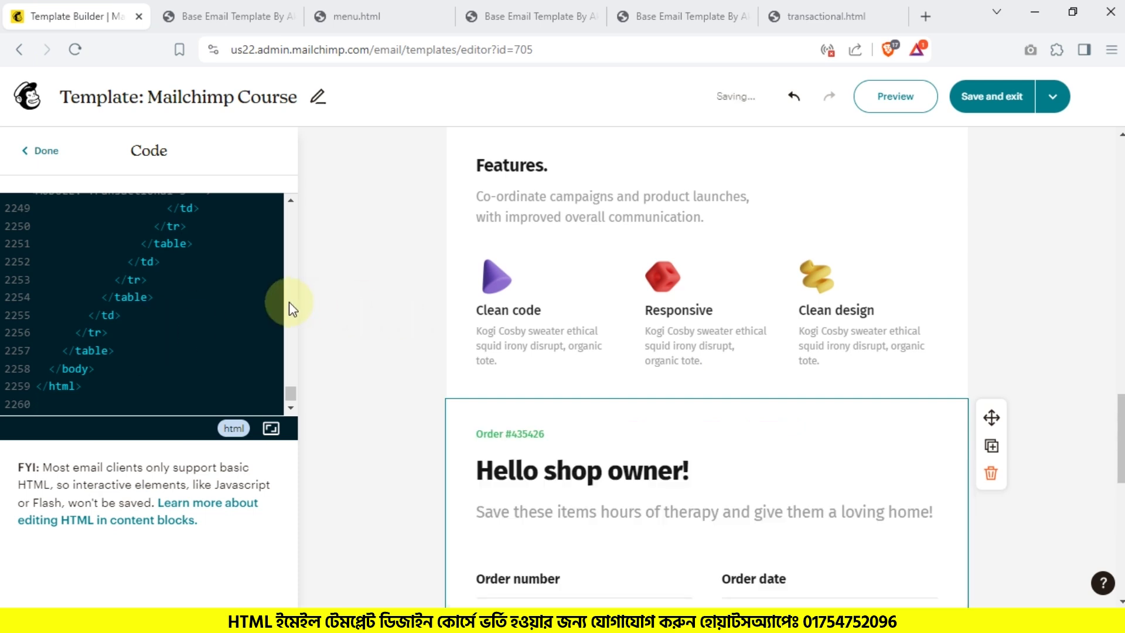
pyautogui.scroll(-3, 359, 381)
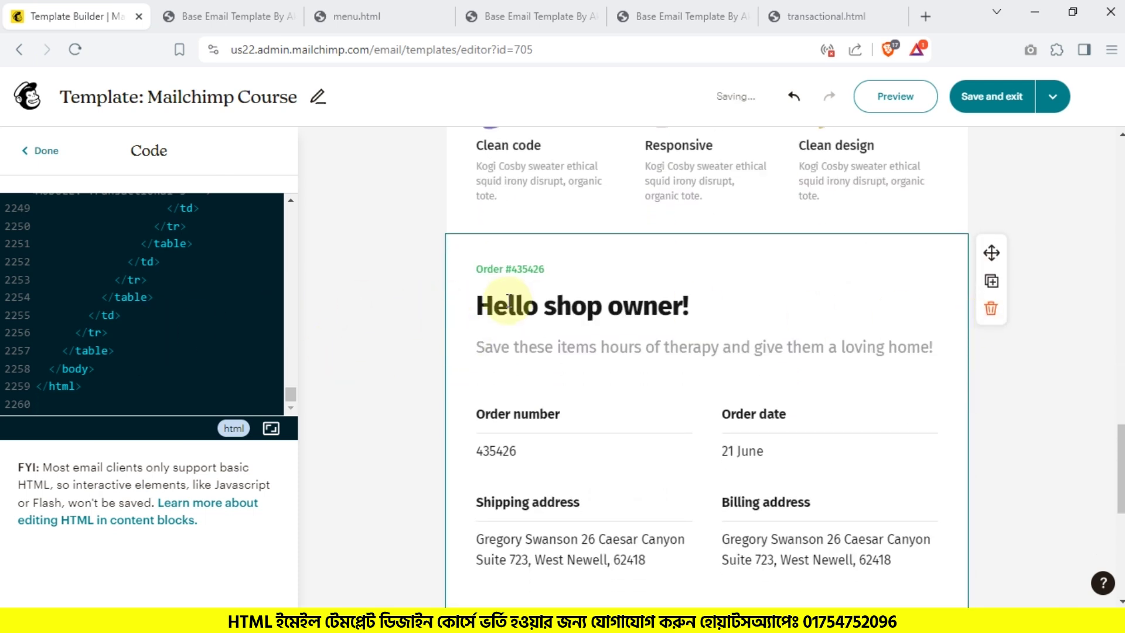
pyautogui.scroll(-7, 660, 384)
pyautogui.scroll(4, 663, 383)
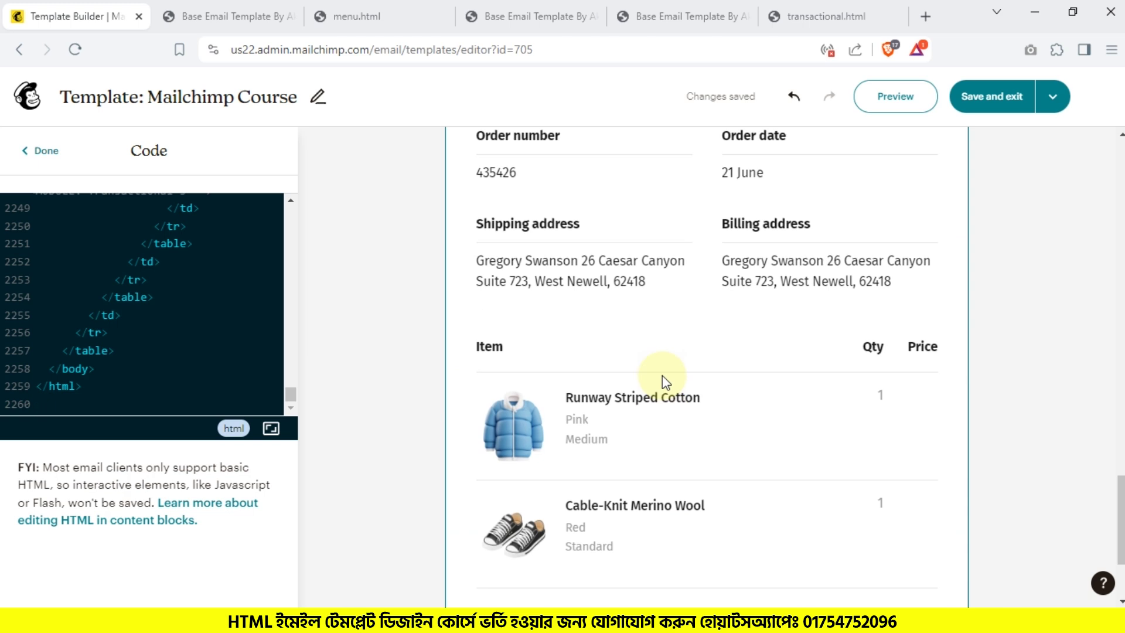
pyautogui.scroll(4, 796, 443)
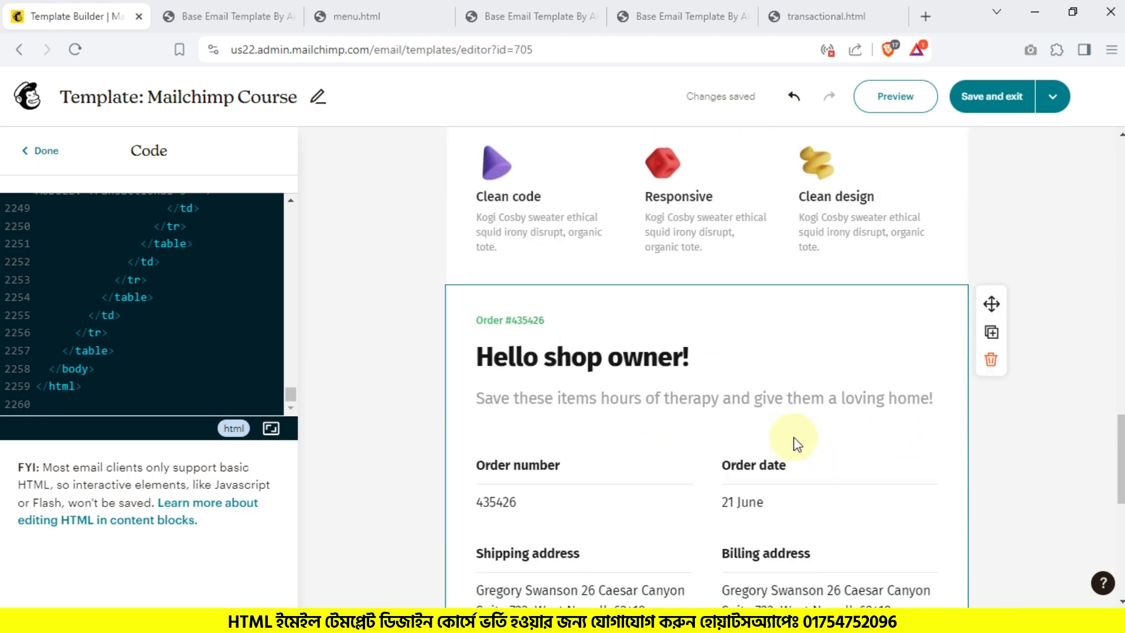
pyautogui.scroll(-3, 532, 440)
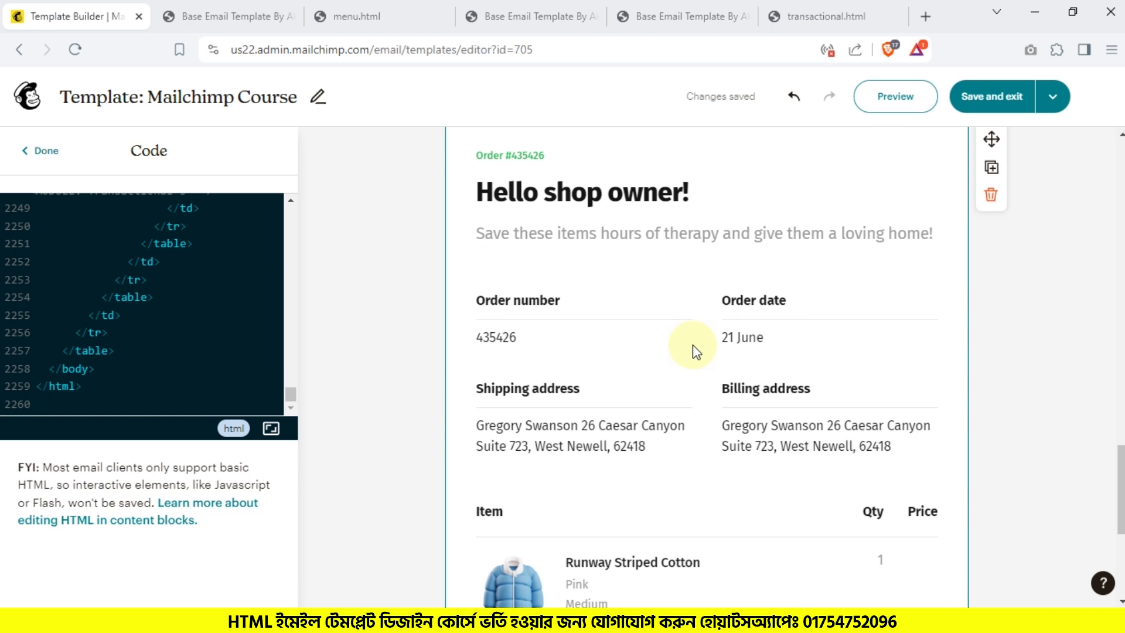
pyautogui.scroll(-3, 693, 344)
pyautogui.scroll(-3, 668, 403)
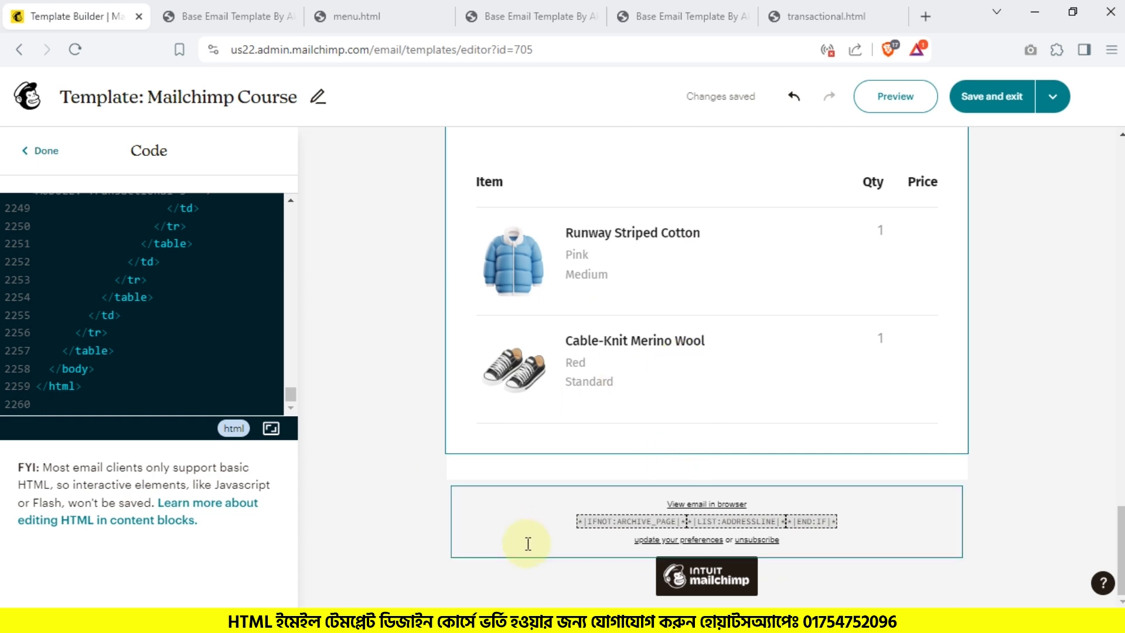
pyautogui.scroll(3, 699, 367)
pyautogui.scroll(5, 699, 368)
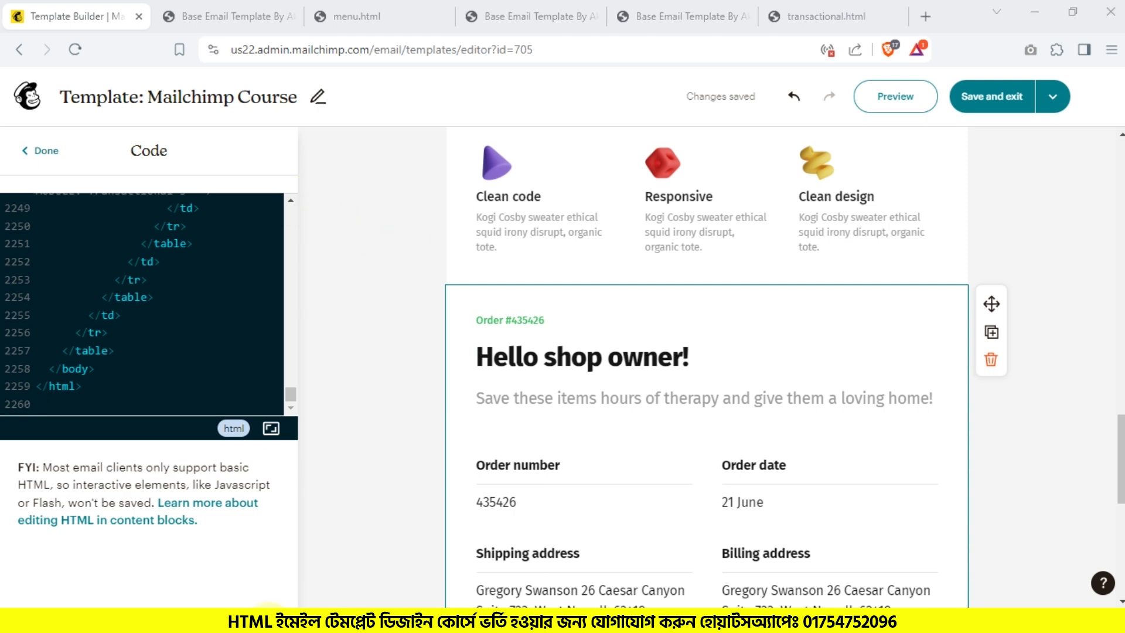
pyautogui.click(271, 625)
# Step: Copy footer.html's full source from the browser and paste it over the Mailchimp block's code
pyautogui.doubleClick(177, 206)
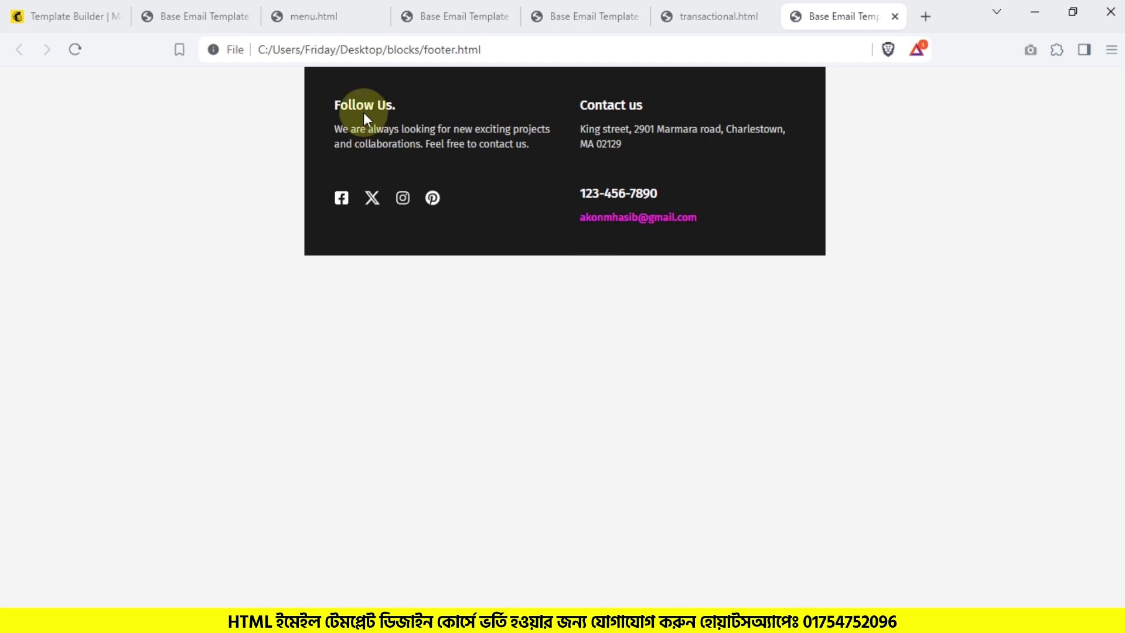
pyautogui.moveTo(355, 106); pyautogui.dragTo(363, 106)
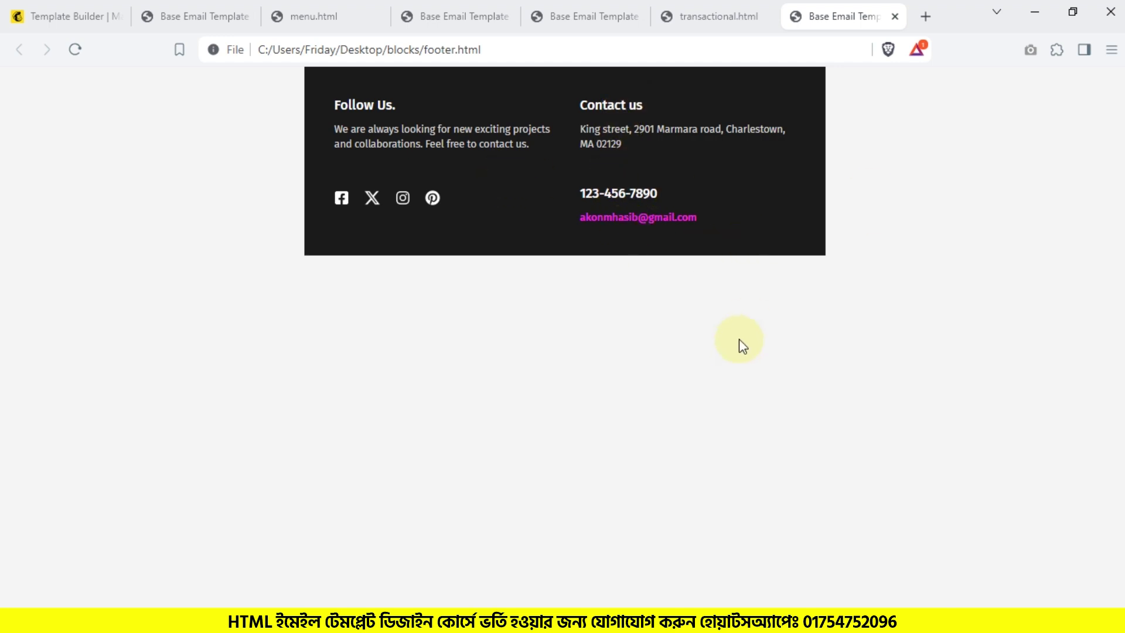
pyautogui.hotkey('ctrl', 'u')
pyautogui.hotkey('ctrl', 'a')
pyautogui.click(32, 8)
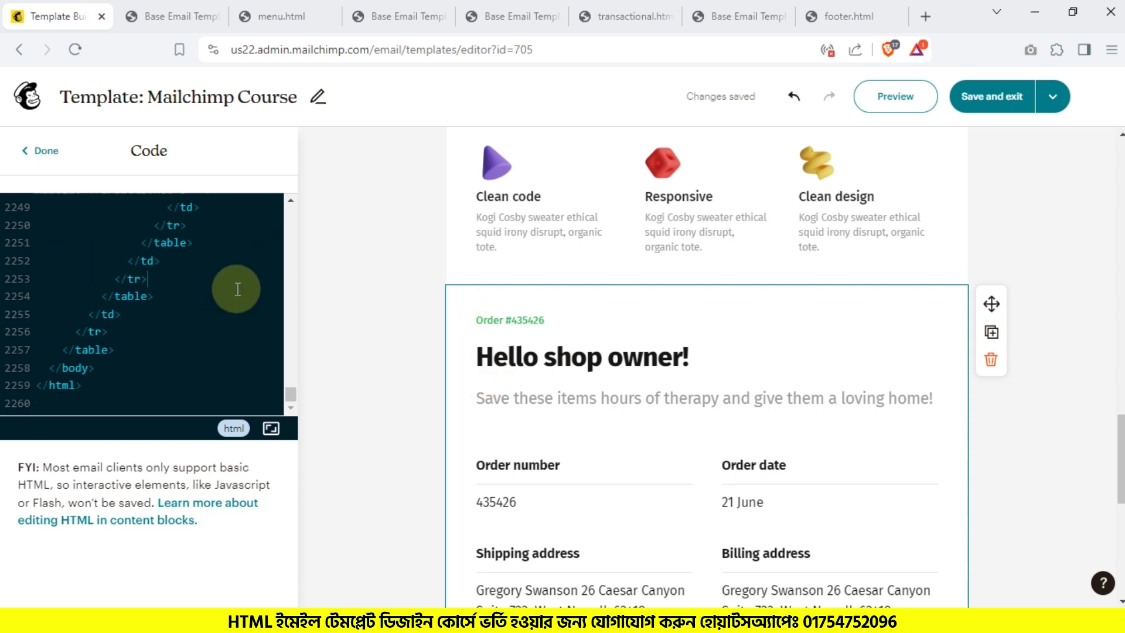
pyautogui.hotkey('ctrl', 'a')
pyautogui.hotkey('ctrl', 'v')
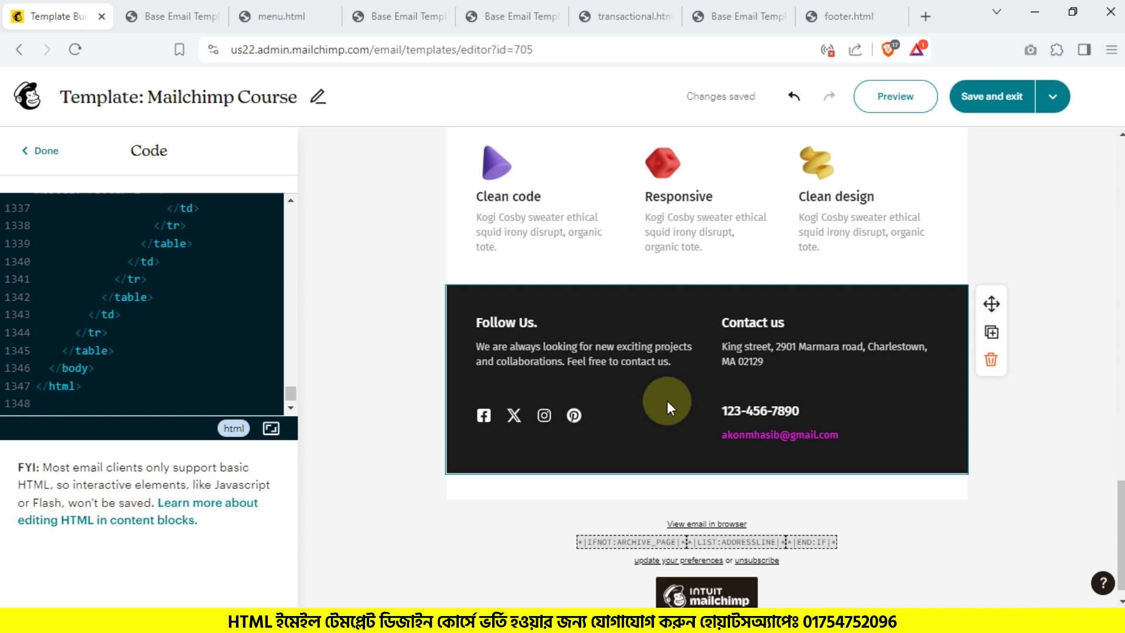
# Step: Delete the buttons block from the template
pyautogui.scroll(15, 635, 403)
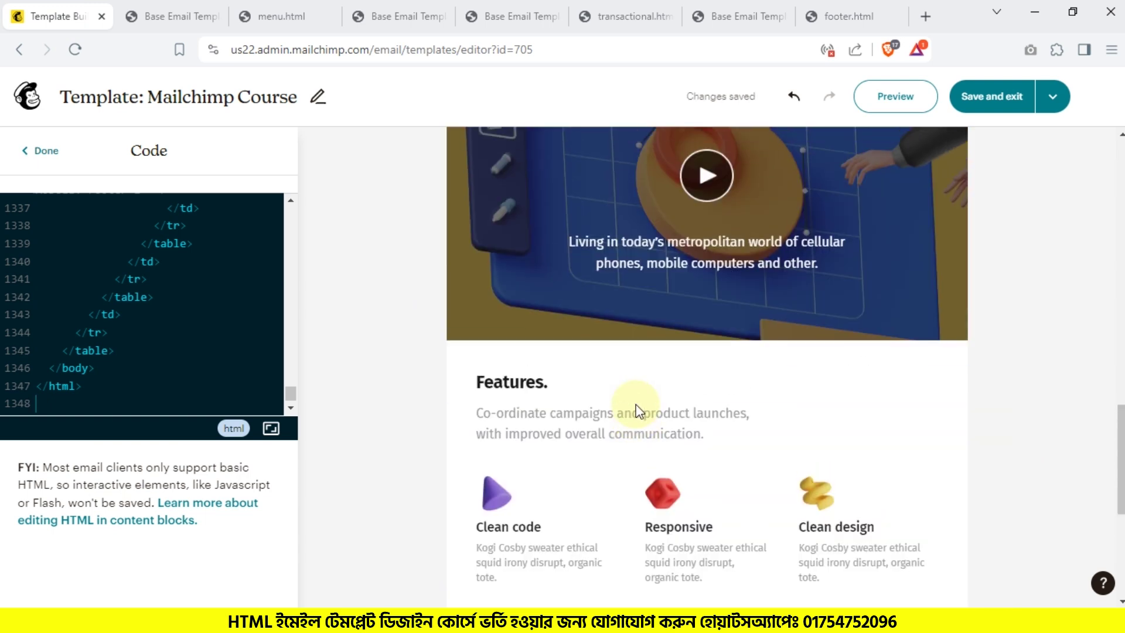
pyautogui.scroll(2, 635, 403)
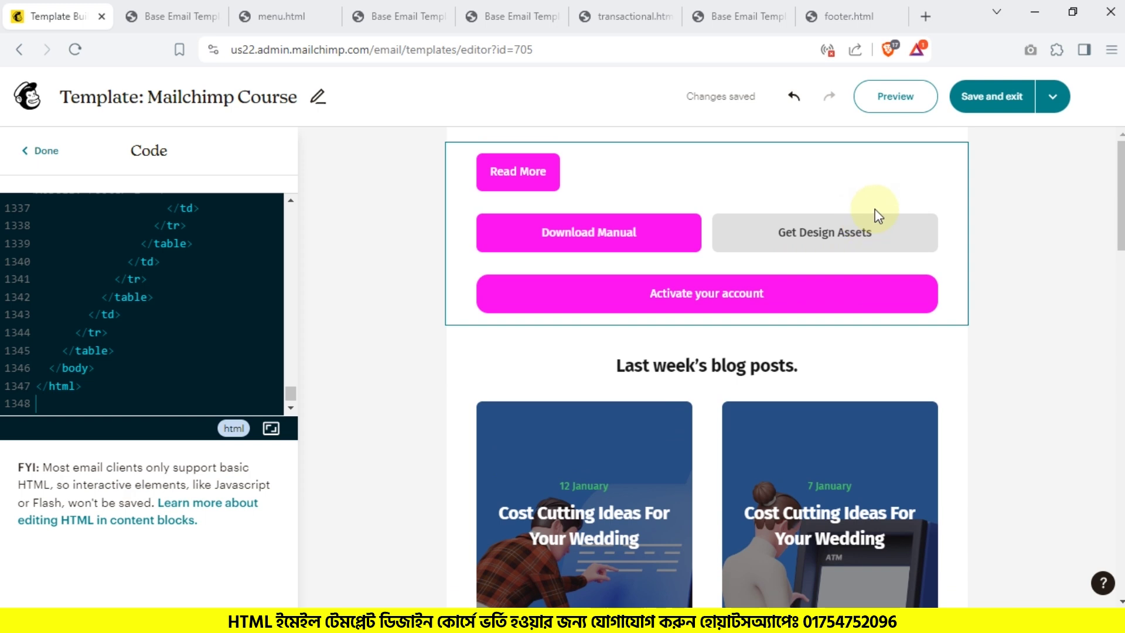
pyautogui.click(919, 195)
pyautogui.click(990, 220)
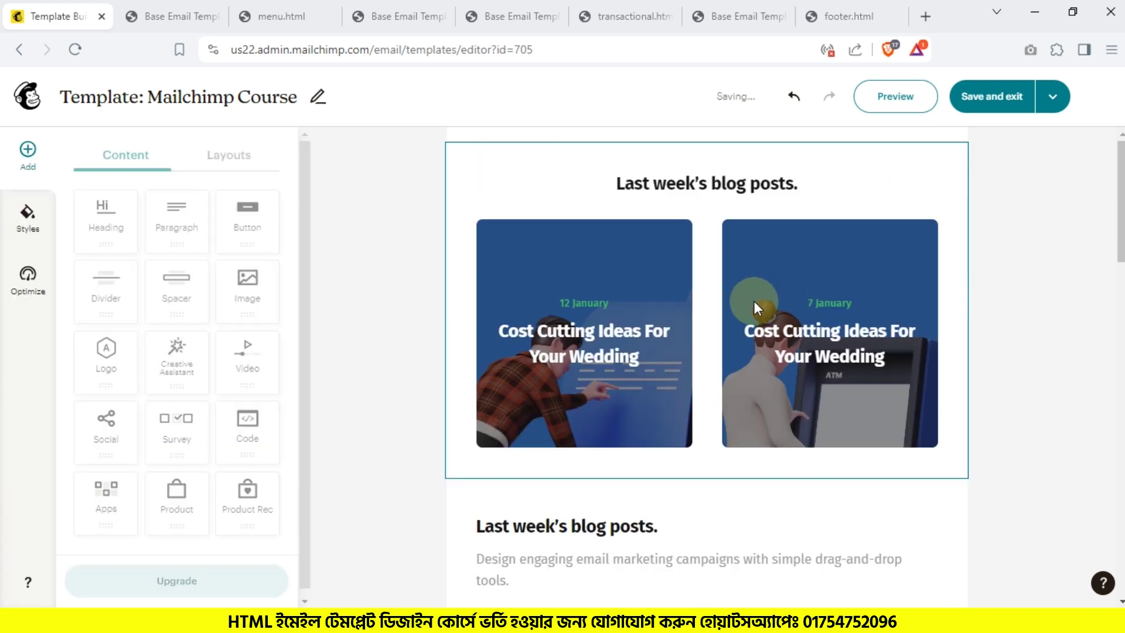
# Step: Place a new code block at the very top of the email and open its code
pyautogui.scroll(-6, 754, 301)
pyautogui.scroll(-10, 754, 301)
pyautogui.scroll(1, 753, 301)
pyautogui.scroll(-1, 754, 300)
pyautogui.scroll(10, 754, 299)
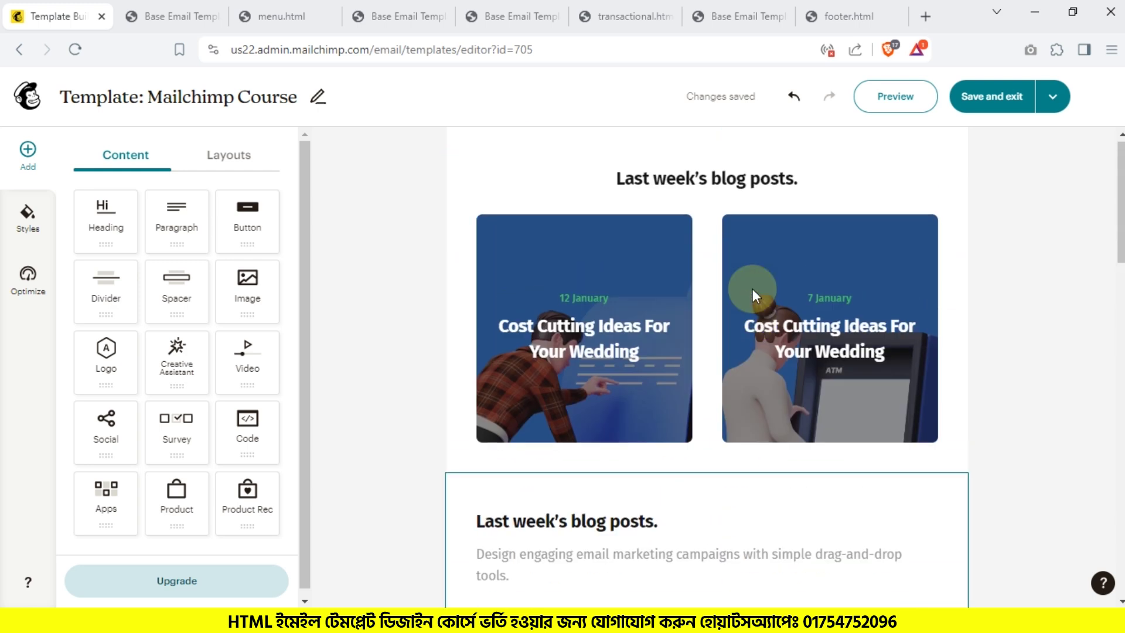
pyautogui.click(891, 184)
pyautogui.click(990, 194)
pyautogui.moveTo(991, 495); pyautogui.dragTo(873, 210)
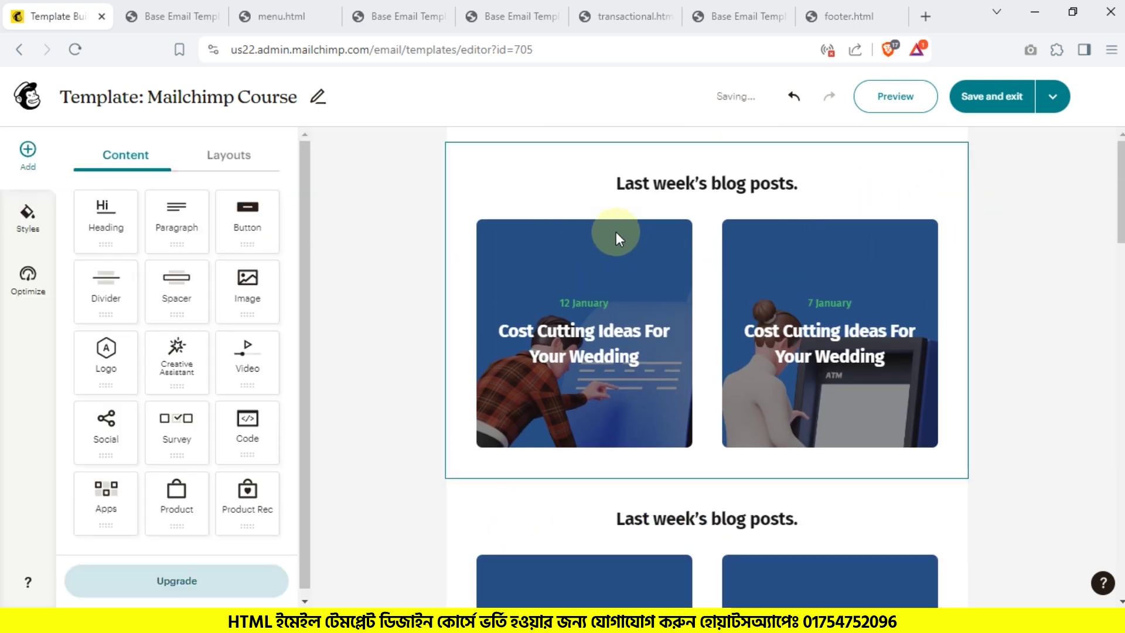
pyautogui.click(622, 235)
# Step: Open header.html in the browser, then preview the template with its 'Weekly digest.' header
pyautogui.click(280, 617)
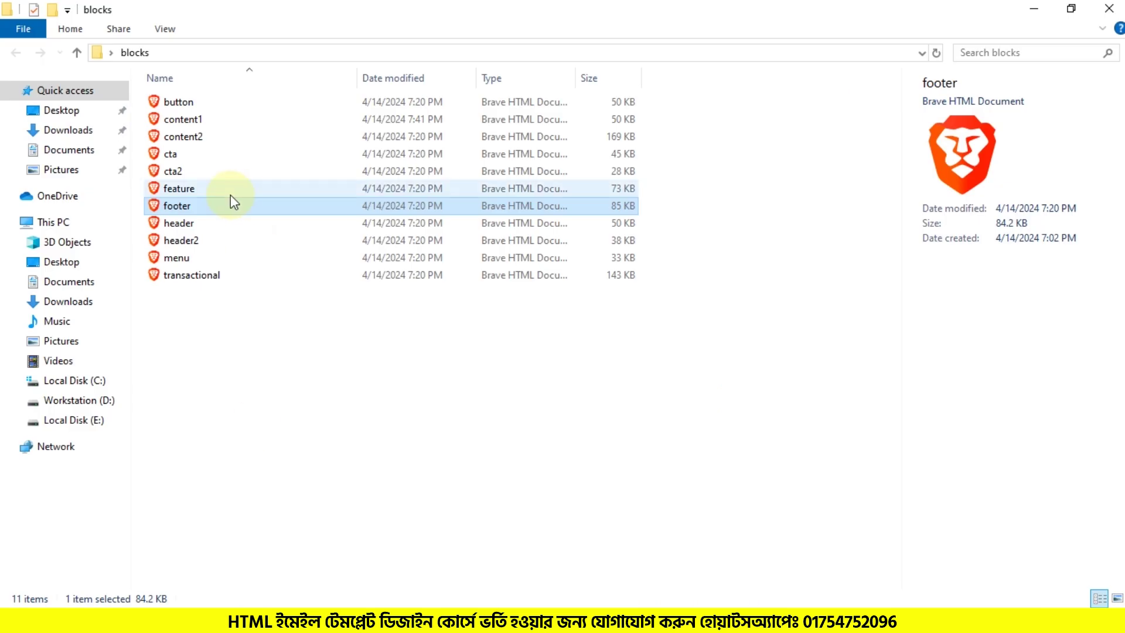
pyautogui.doubleClick(178, 222)
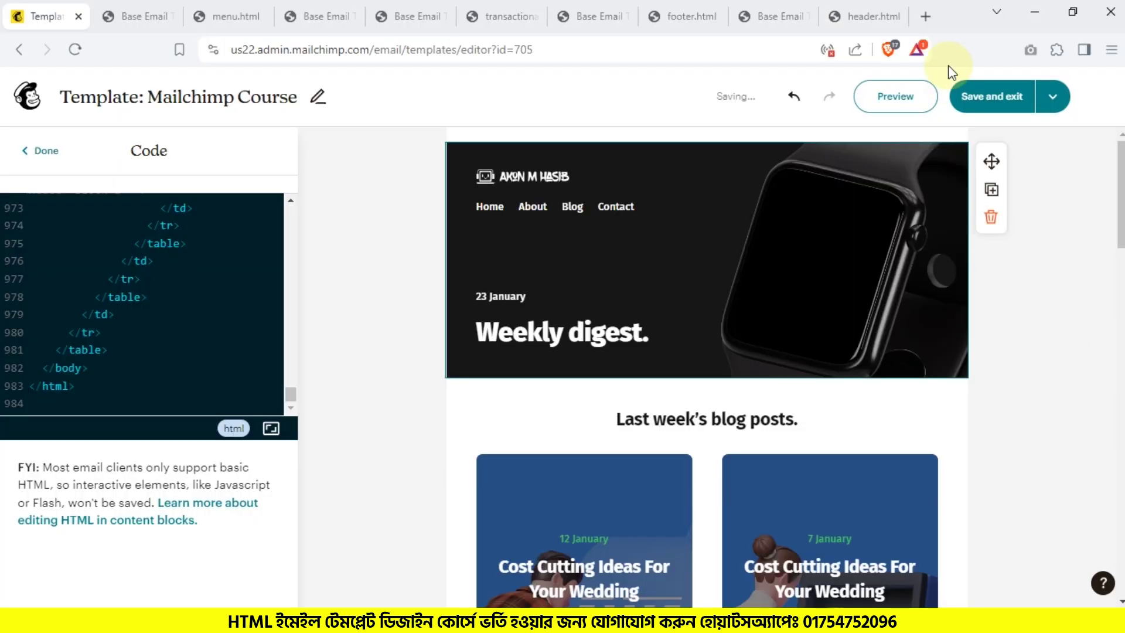
pyautogui.click(923, 96)
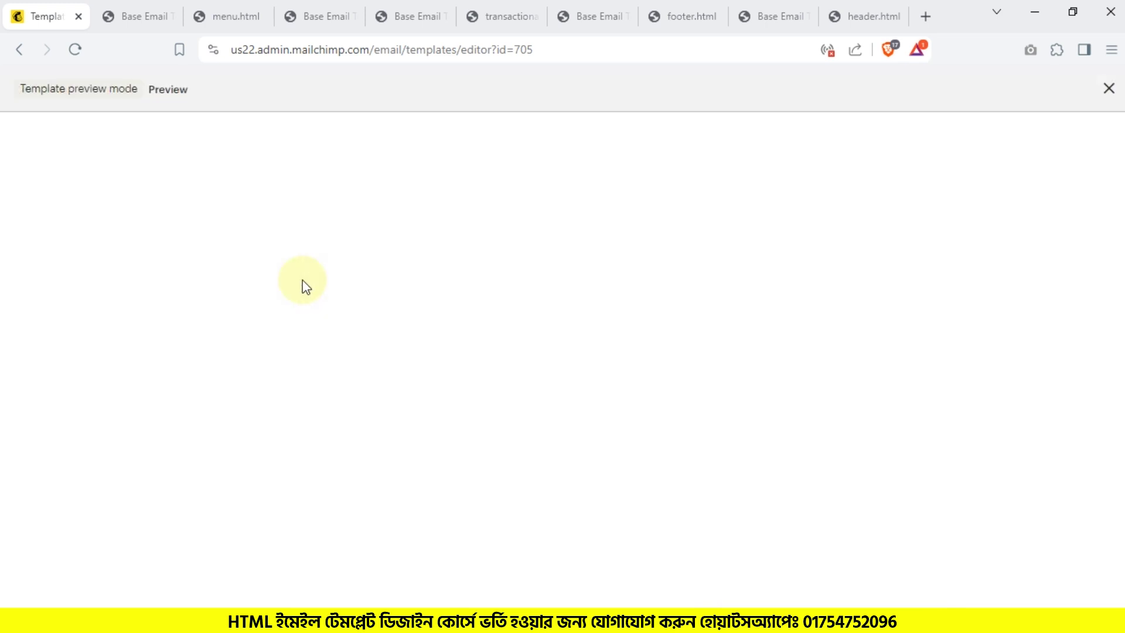
pyautogui.scroll(-7, 352, 305)
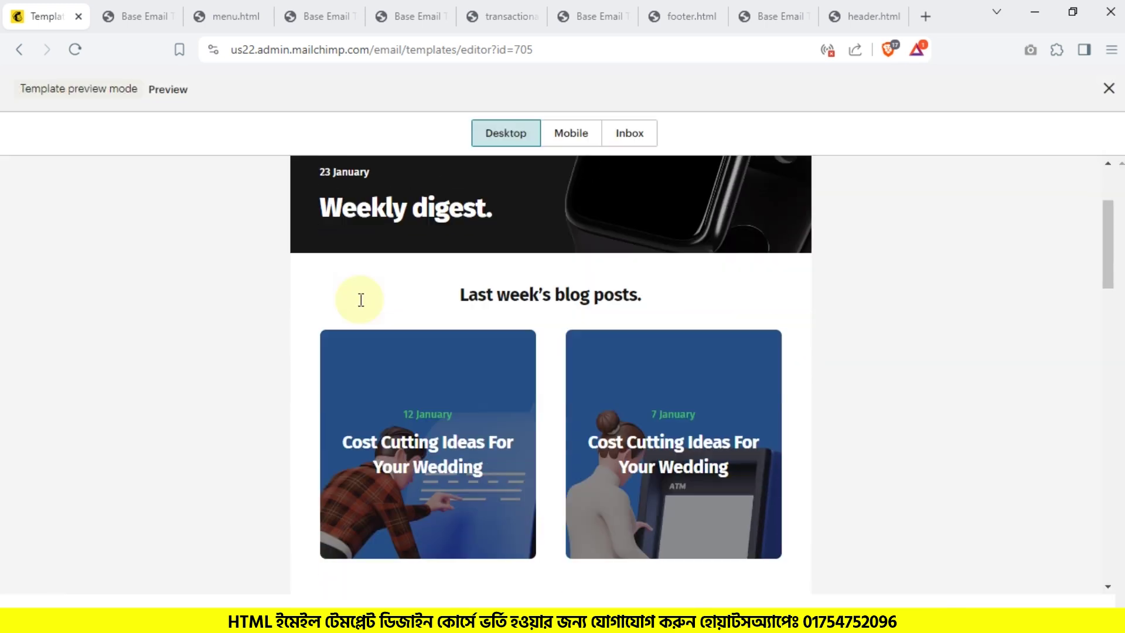
pyautogui.scroll(-12, 363, 306)
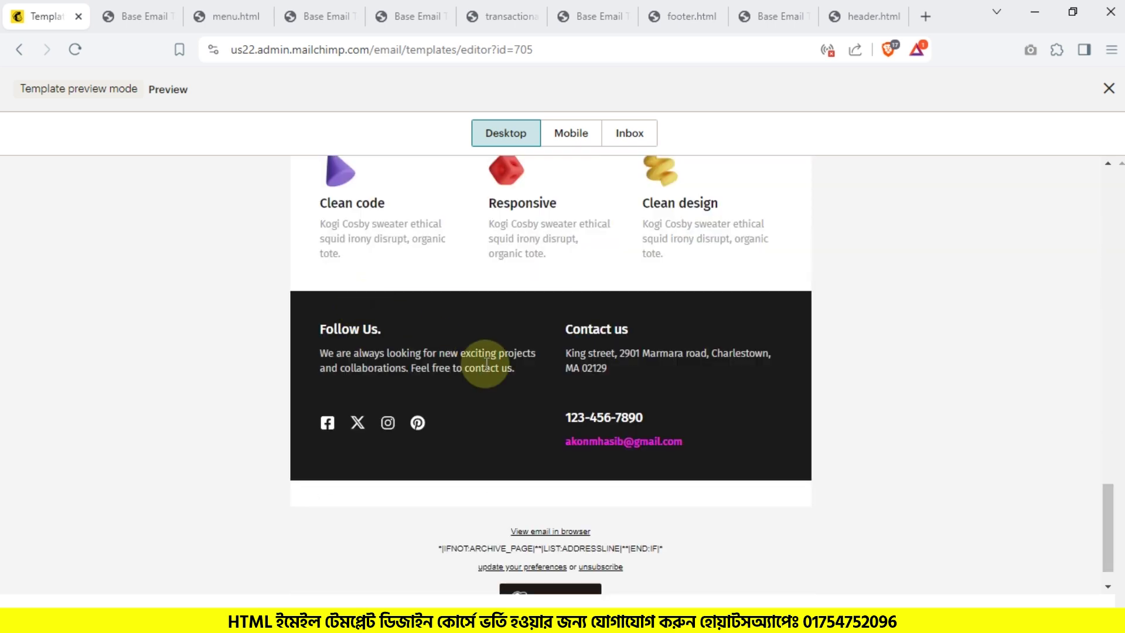
pyautogui.scroll(10, 564, 328)
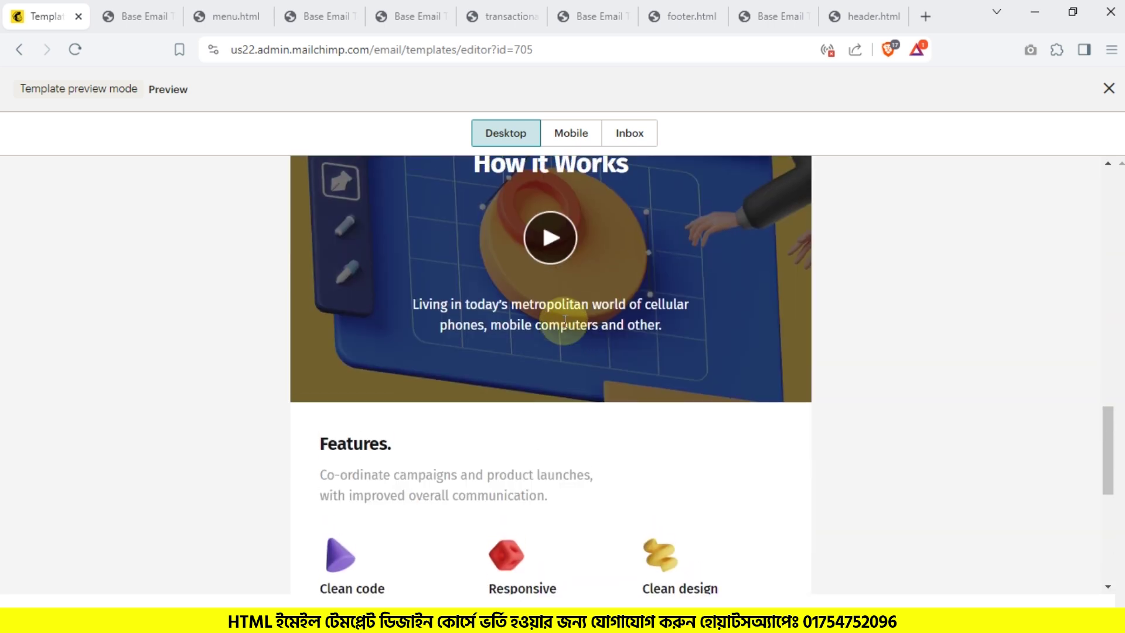
pyautogui.scroll(10, 574, 328)
pyautogui.scroll(-5, 578, 328)
pyautogui.scroll(6, 578, 331)
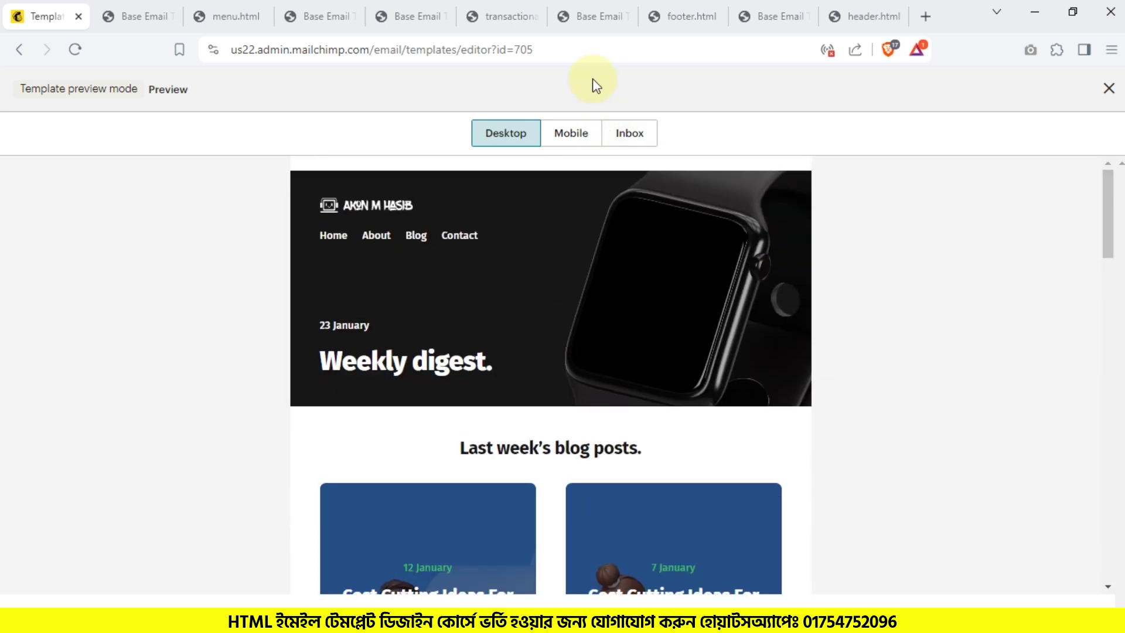
pyautogui.click(579, 141)
pyautogui.scroll(-10, 585, 299)
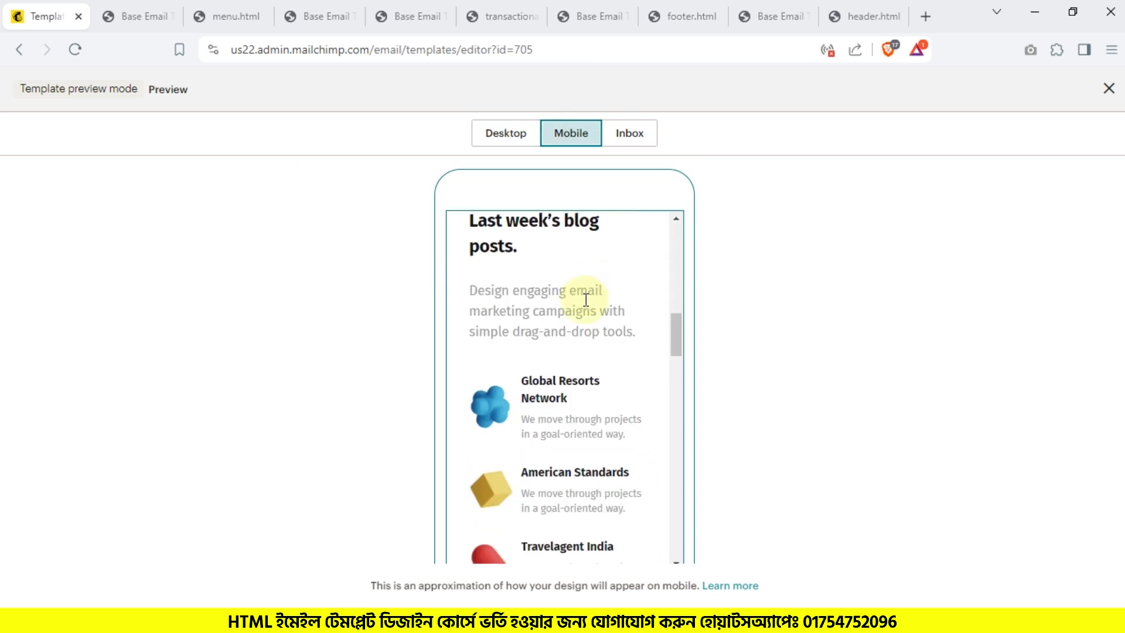
pyautogui.scroll(-10, 584, 283)
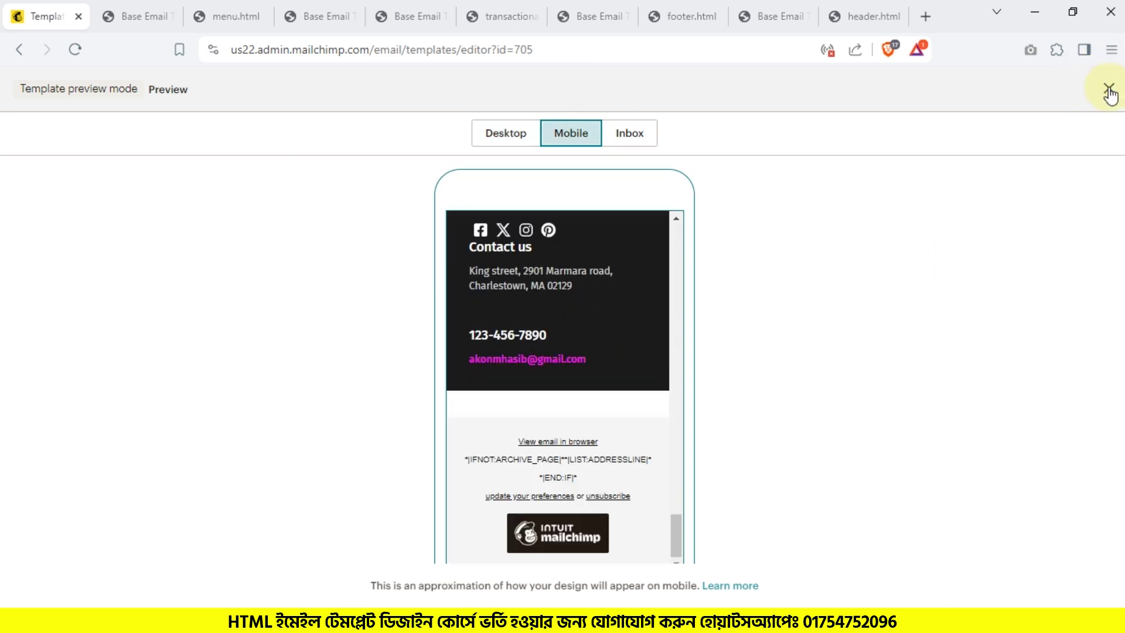
pyautogui.click(1109, 89)
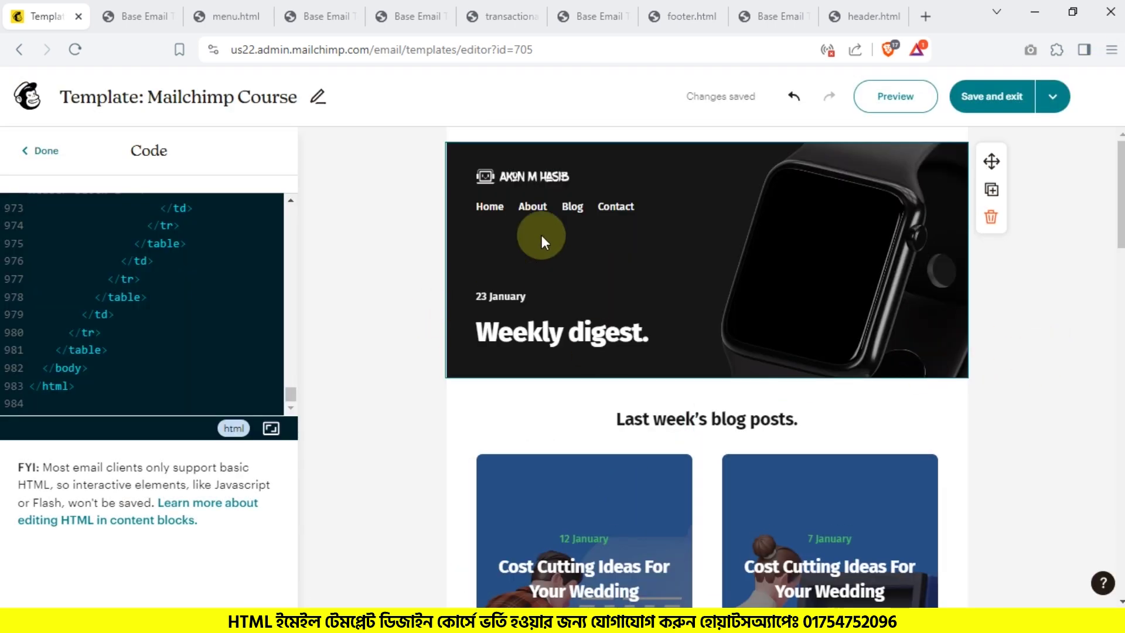
pyautogui.scroll(-3, 814, 248)
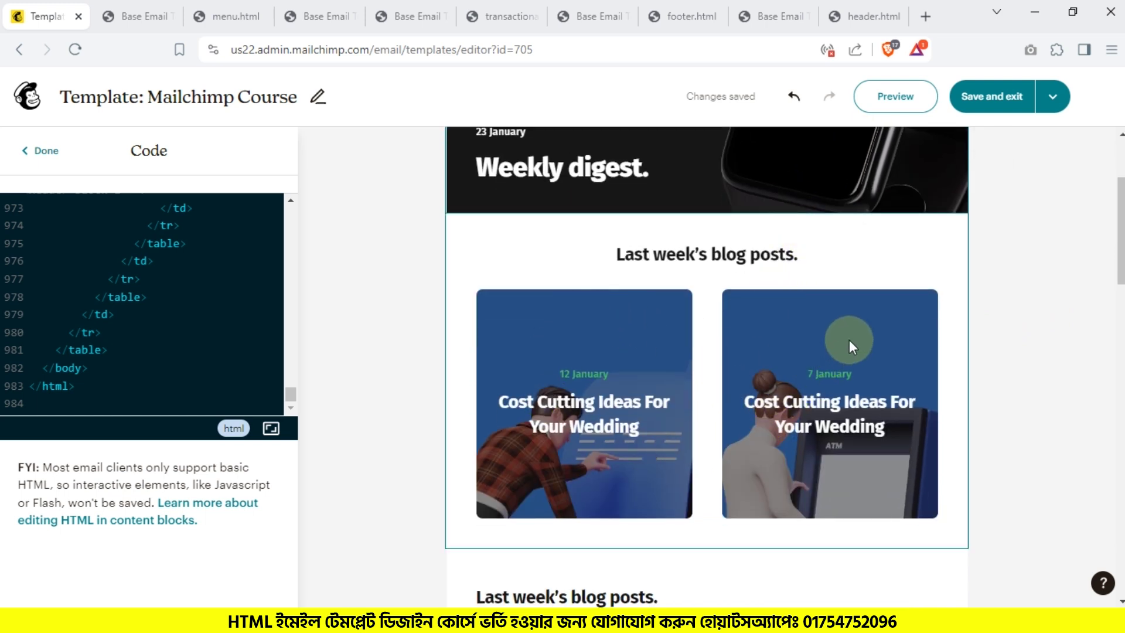
pyautogui.scroll(2, 849, 340)
pyautogui.scroll(-10, 849, 339)
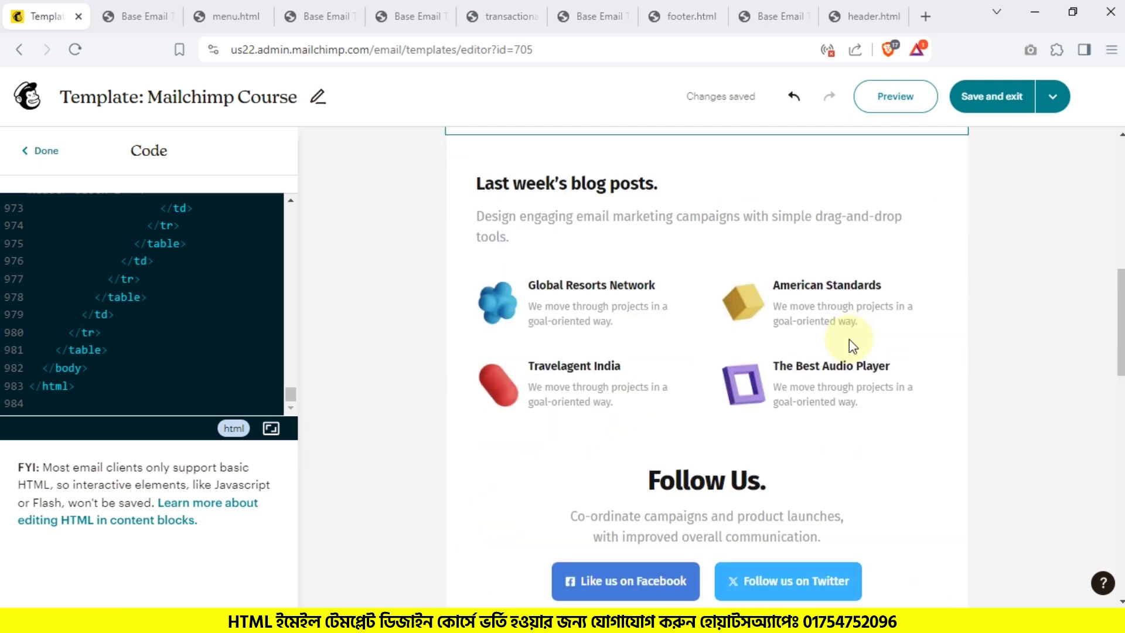
pyautogui.scroll(4, 571, 293)
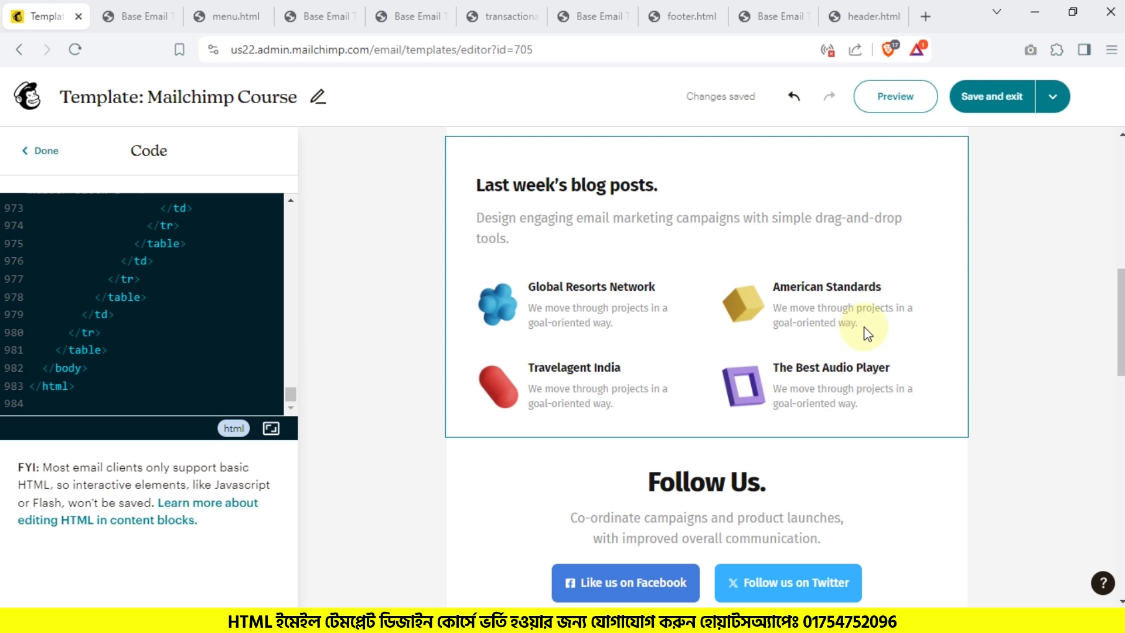
pyautogui.scroll(-4, 579, 273)
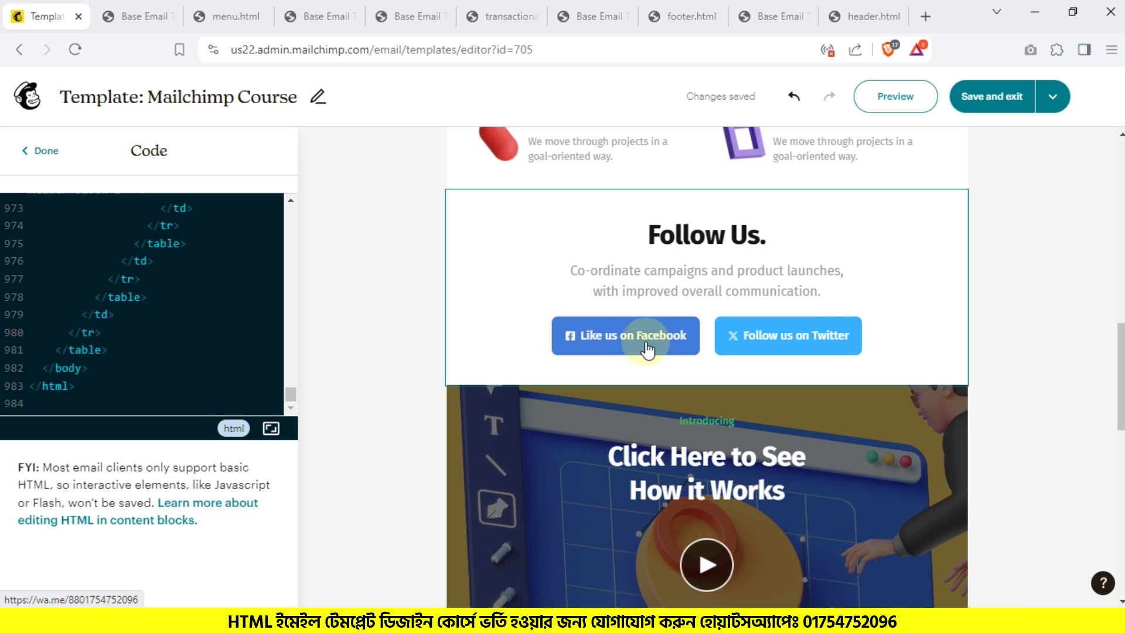
pyautogui.scroll(-5, 645, 346)
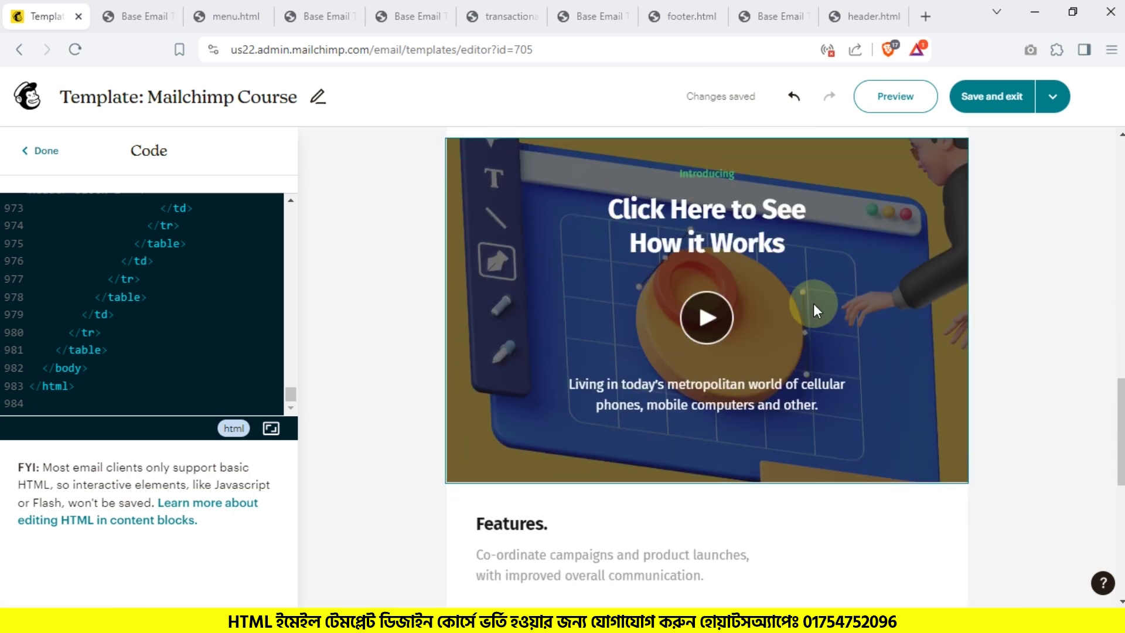
pyautogui.scroll(-6, 586, 287)
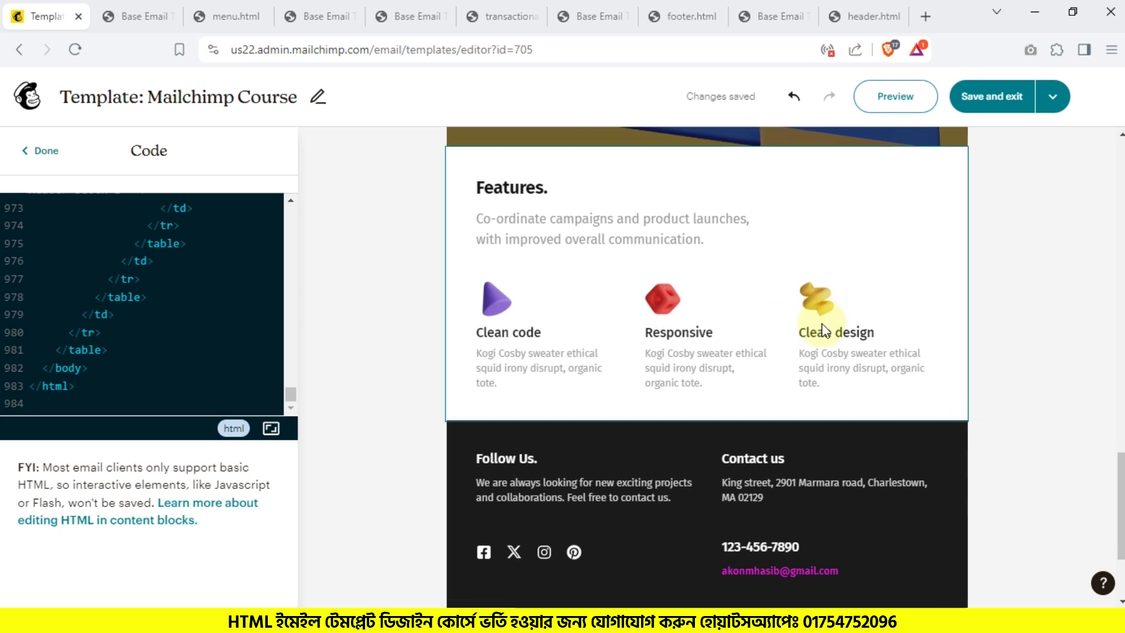
pyautogui.scroll(-3, 611, 298)
pyautogui.scroll(15, 780, 347)
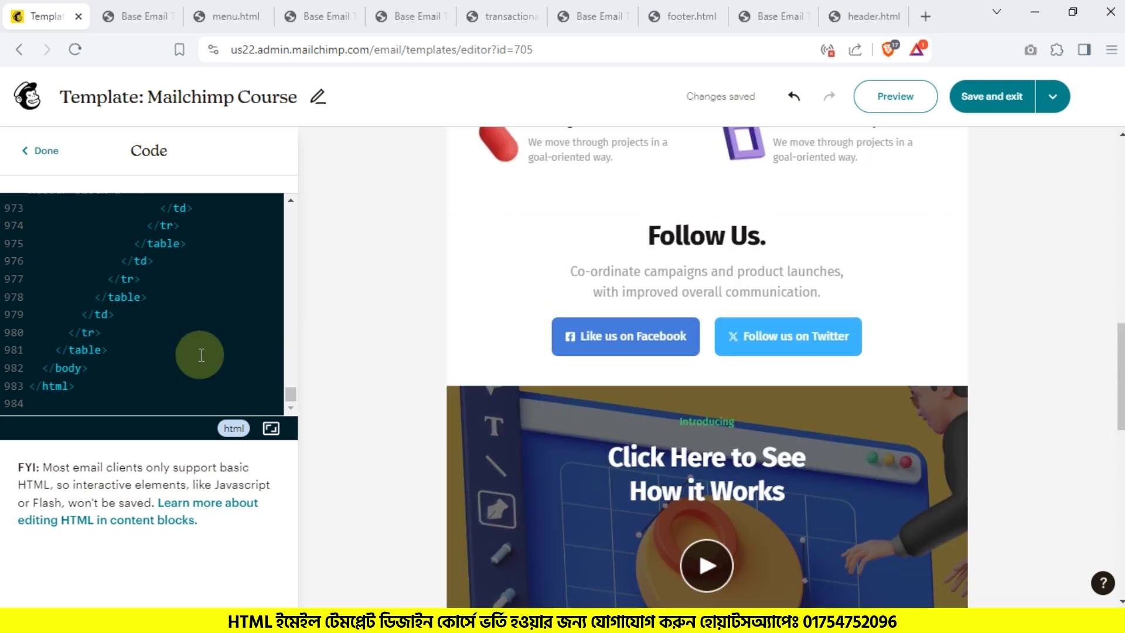
pyautogui.scroll(7, 879, 316)
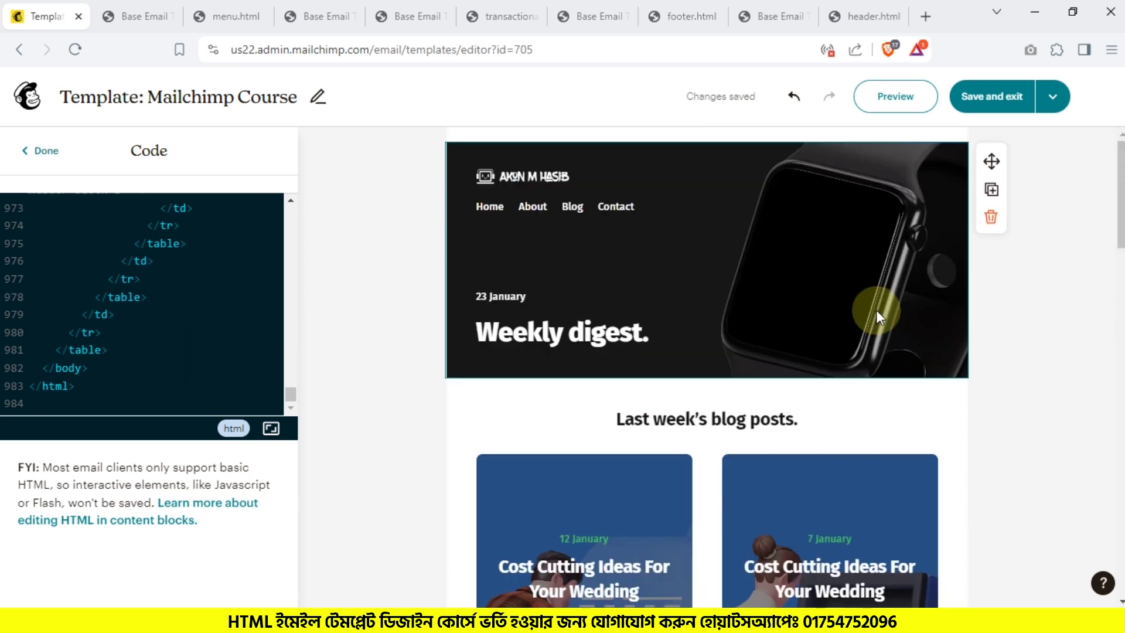
# Step: Delete the header, blog cards, Last week's posts, Follow Us, video, Features and footer blocks
pyautogui.click(990, 217)
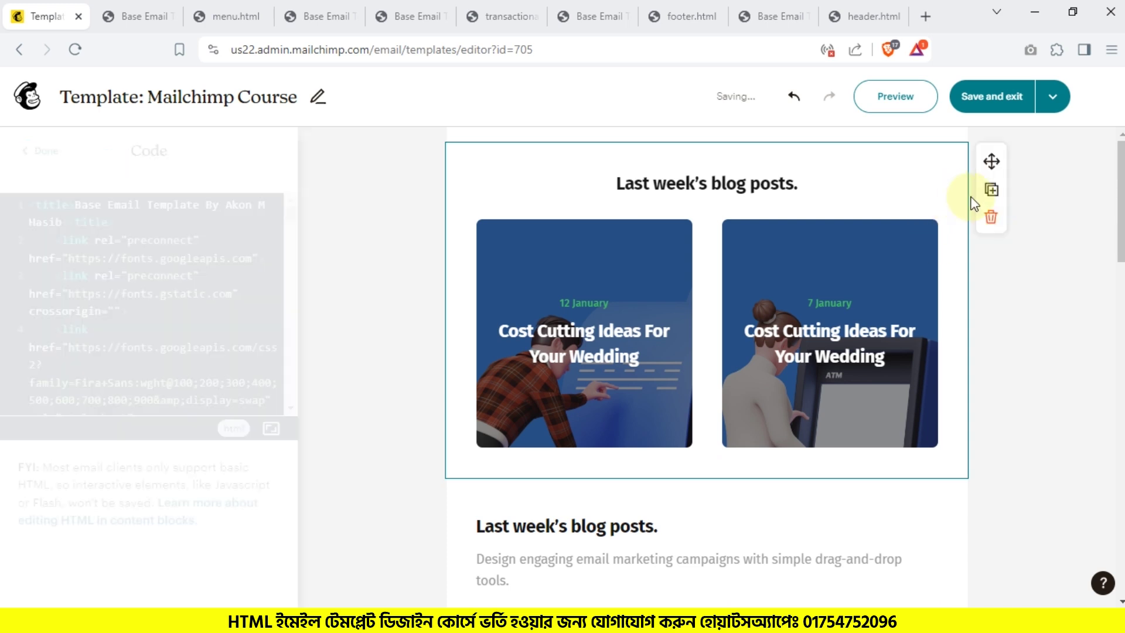
pyautogui.click(990, 218)
pyautogui.click(945, 197)
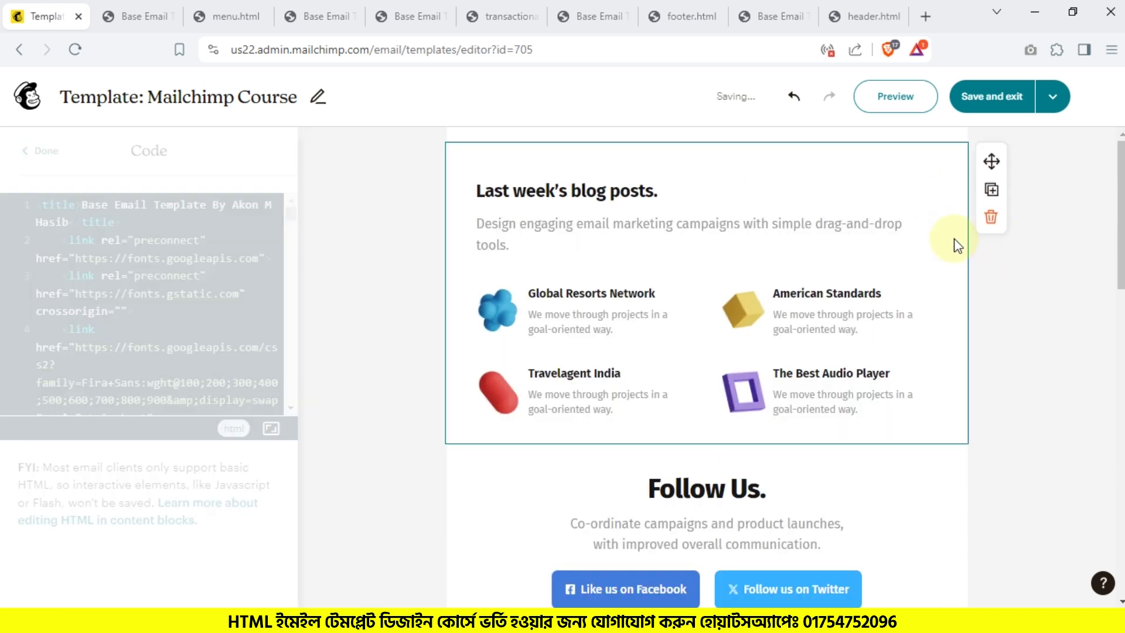
pyautogui.click(989, 217)
pyautogui.click(954, 268)
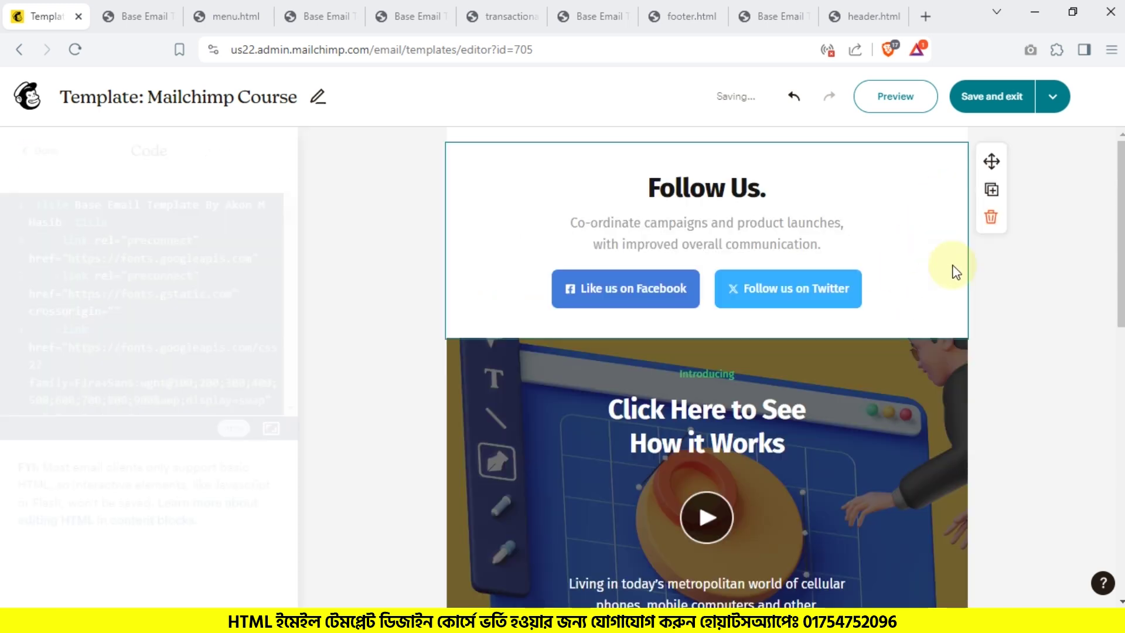
pyautogui.click(991, 218)
pyautogui.click(927, 227)
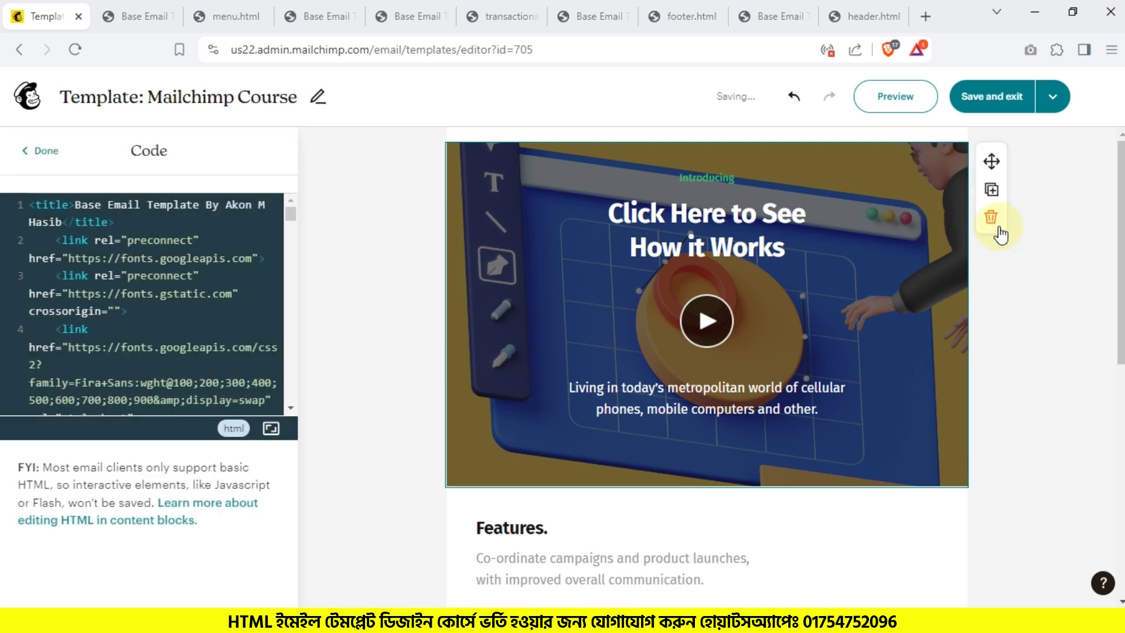
pyautogui.click(992, 218)
pyautogui.click(925, 256)
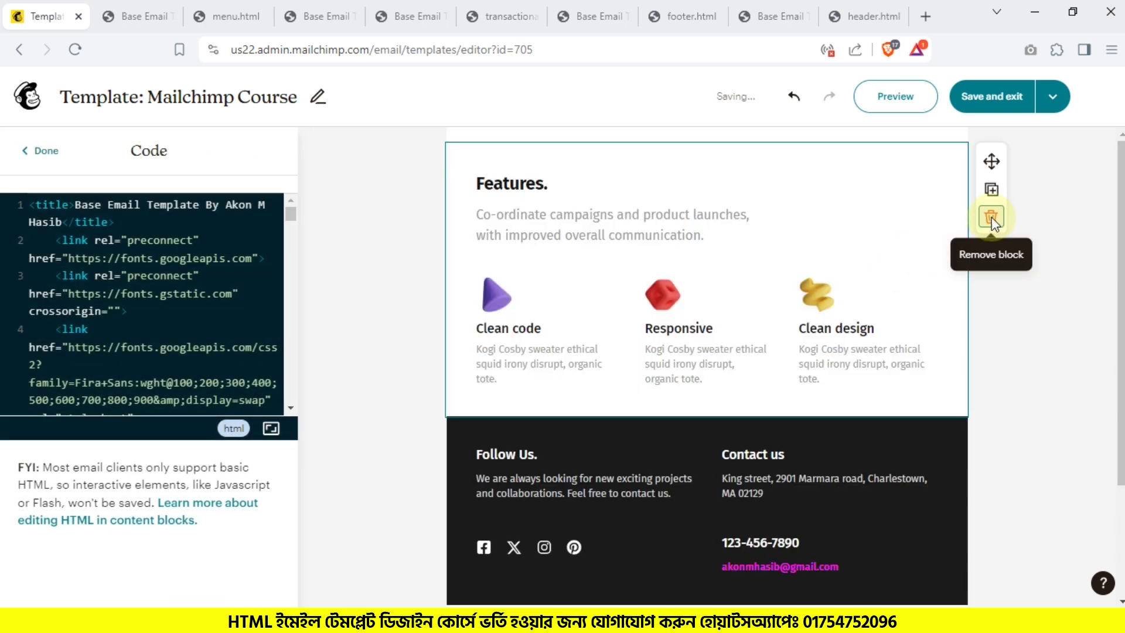
pyautogui.click(991, 218)
pyautogui.click(892, 234)
pyautogui.click(992, 219)
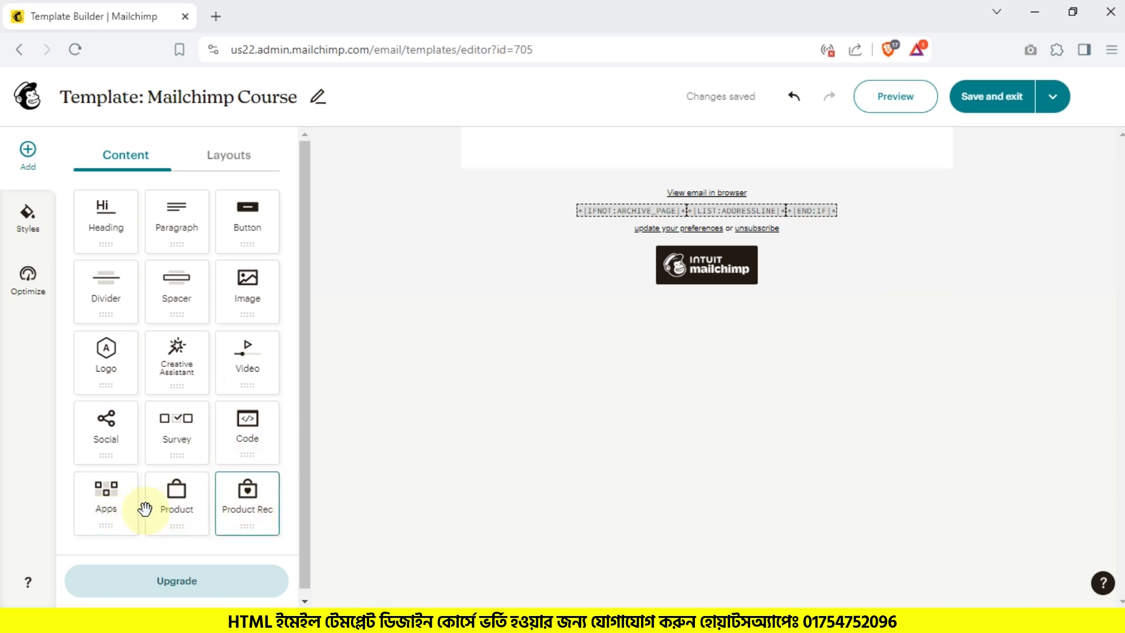
# Step: Drop an Apps block into the empty email, then open the browser's extensions list
pyautogui.moveTo(83, 497); pyautogui.dragTo(625, 143)
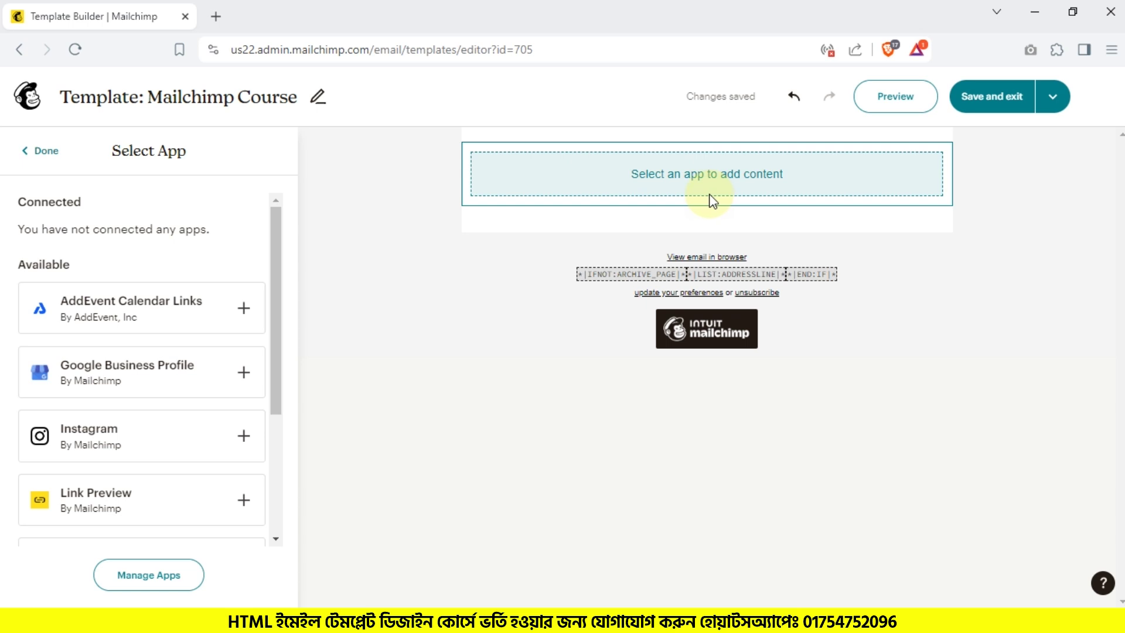
pyautogui.scroll(-1, 54, 342)
pyautogui.scroll(2, 60, 395)
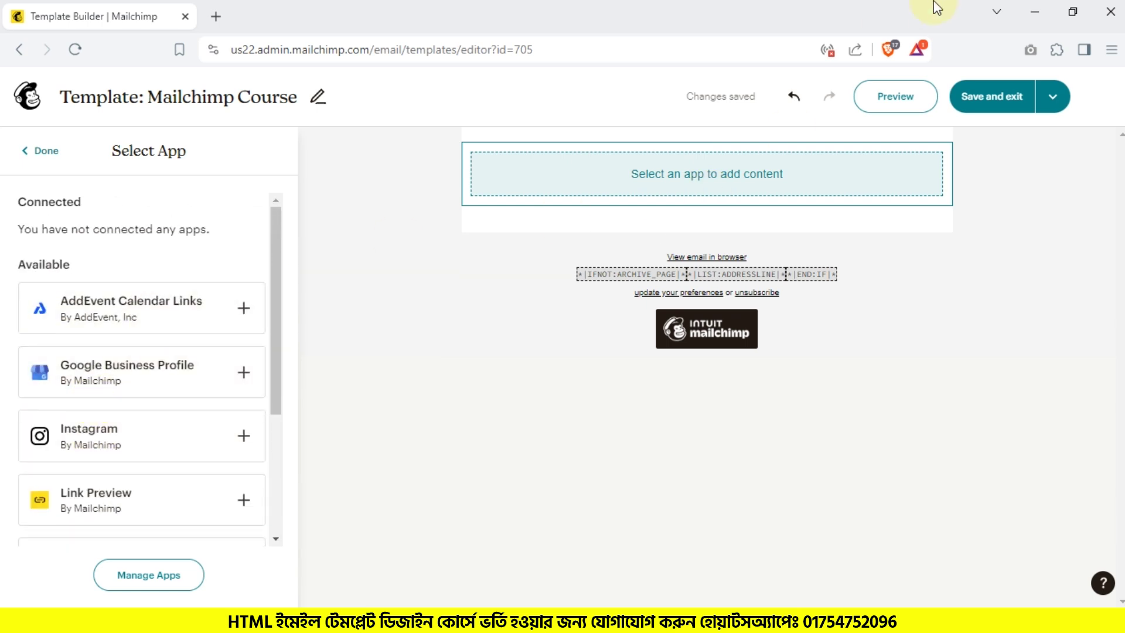
pyautogui.click(1054, 51)
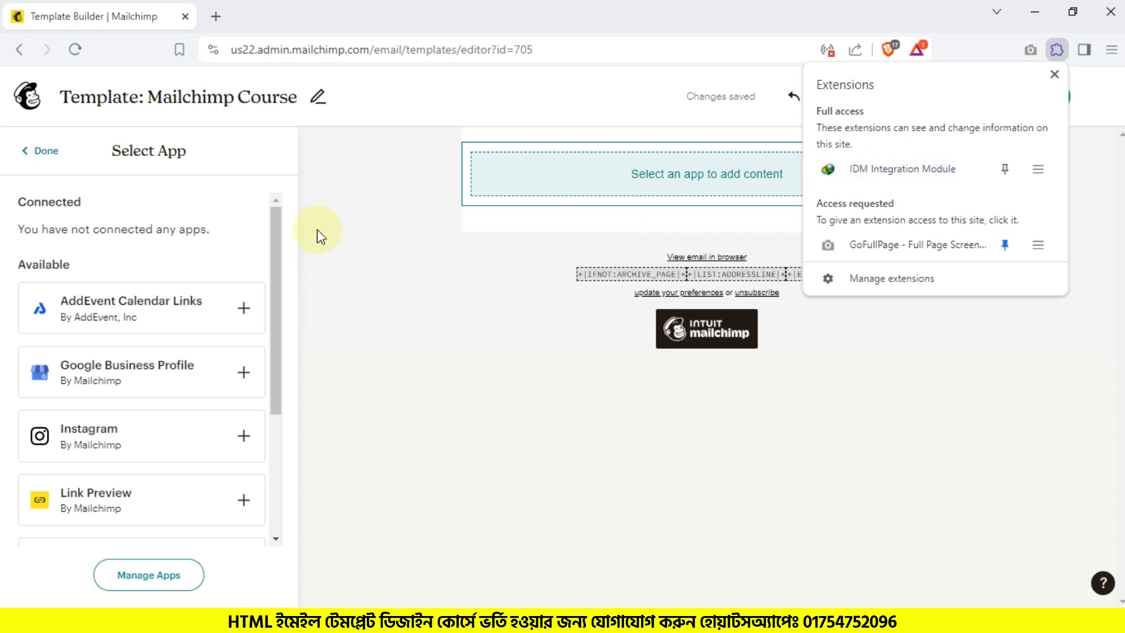
# Step: Save a 'Test' event on Monday 15 April, 8–9 PM, and choose AddEvent Calendar Links
pyautogui.click(351, 394)
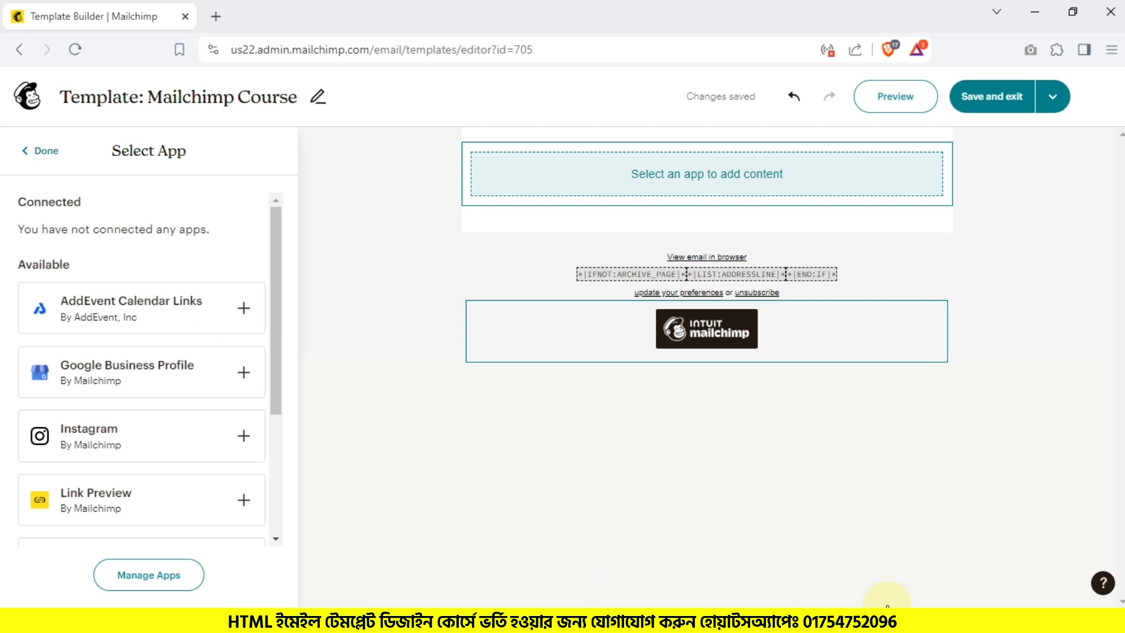
pyautogui.click(1058, 620)
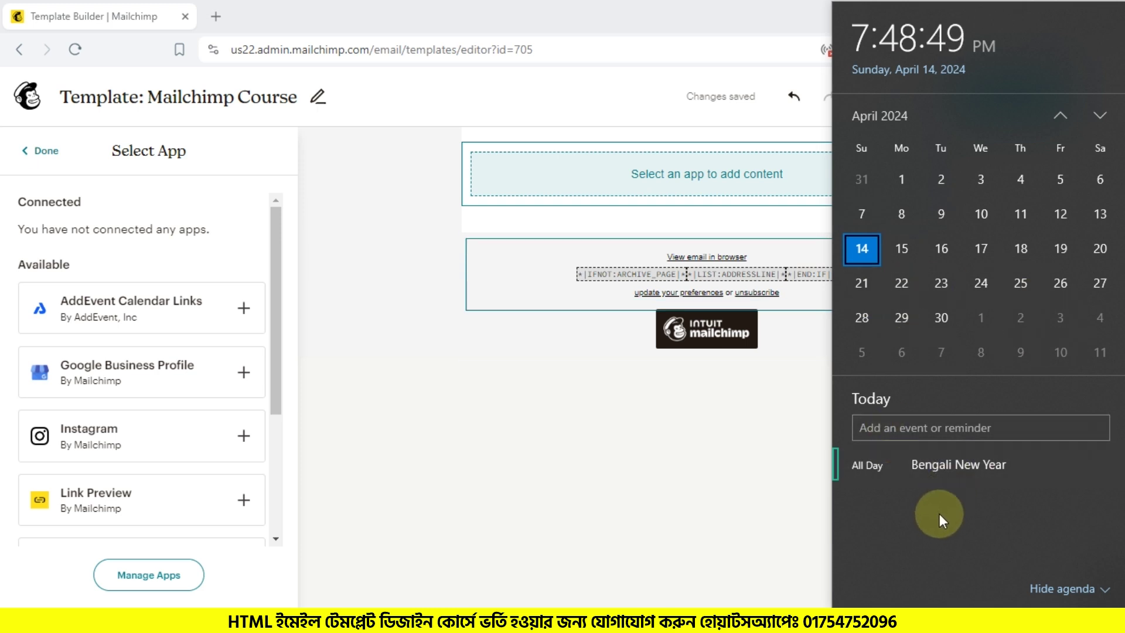
pyautogui.click(892, 255)
pyautogui.click(953, 429)
pyautogui.write('Test')
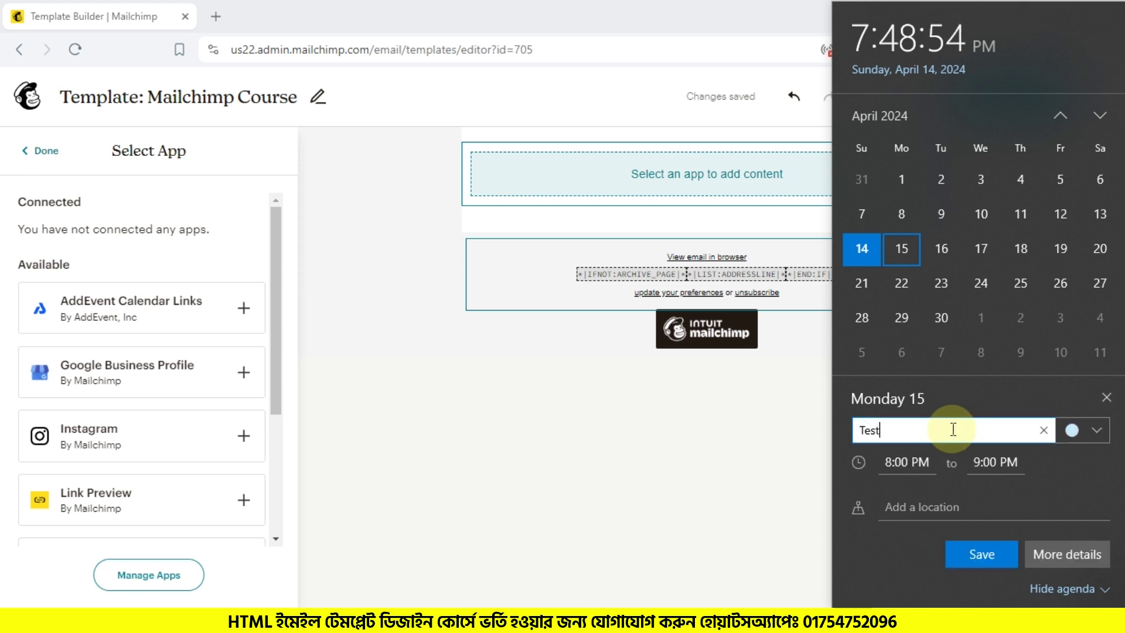
pyautogui.click(999, 546)
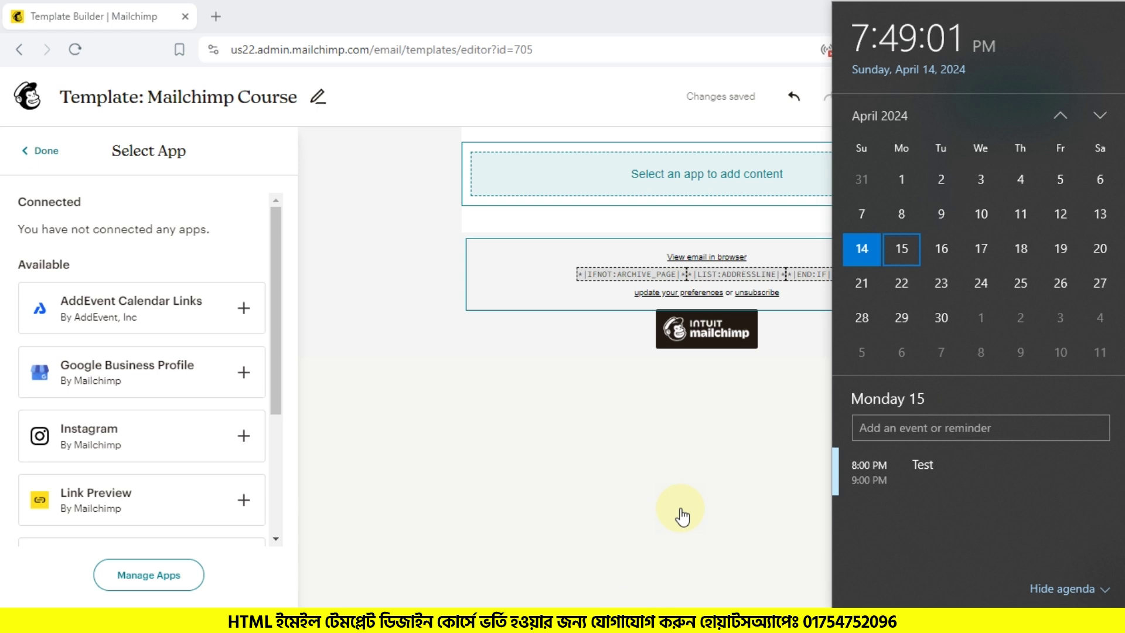
pyautogui.click(613, 443)
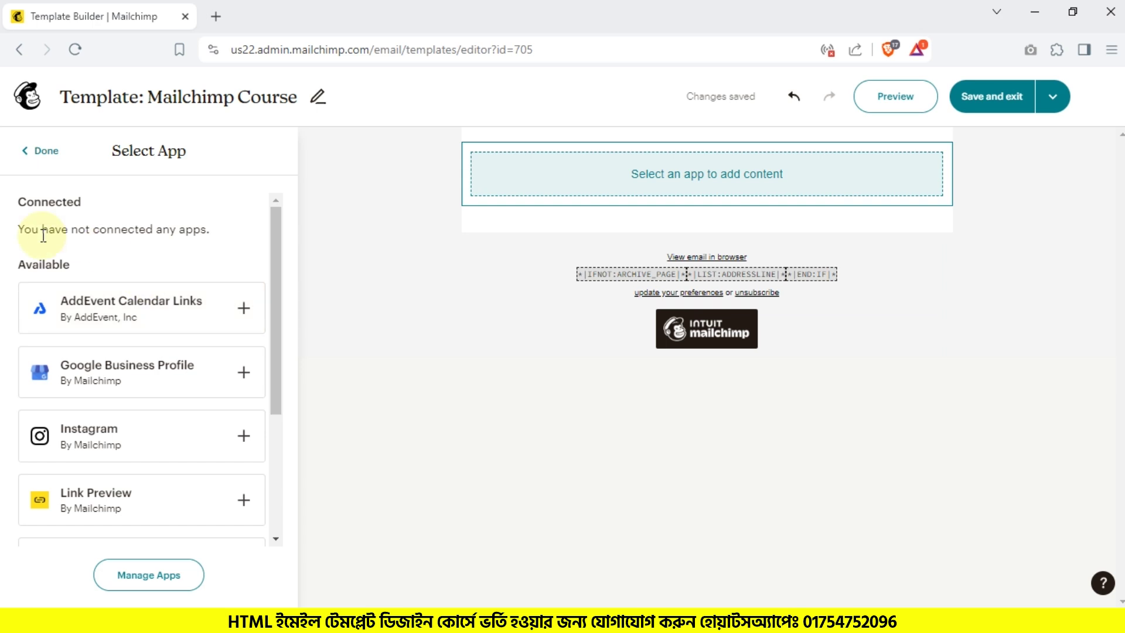
pyautogui.click(245, 314)
# Step: Connect AddEvent to Mailchimp by signing in to AddEvent with a Google account
pyautogui.click(146, 390)
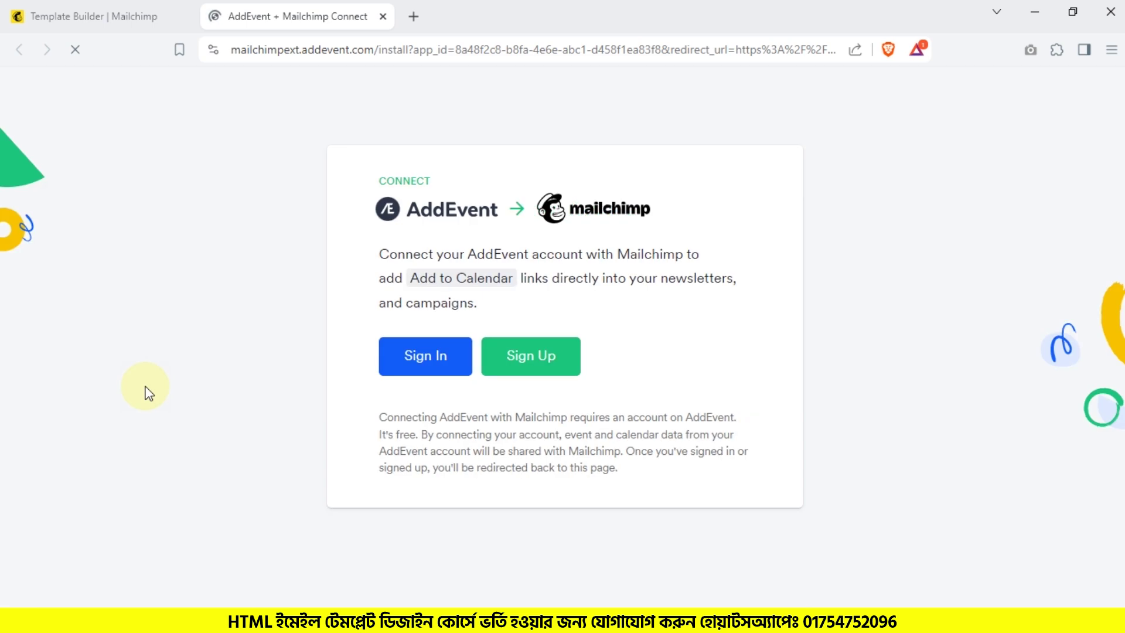
pyautogui.click(403, 370)
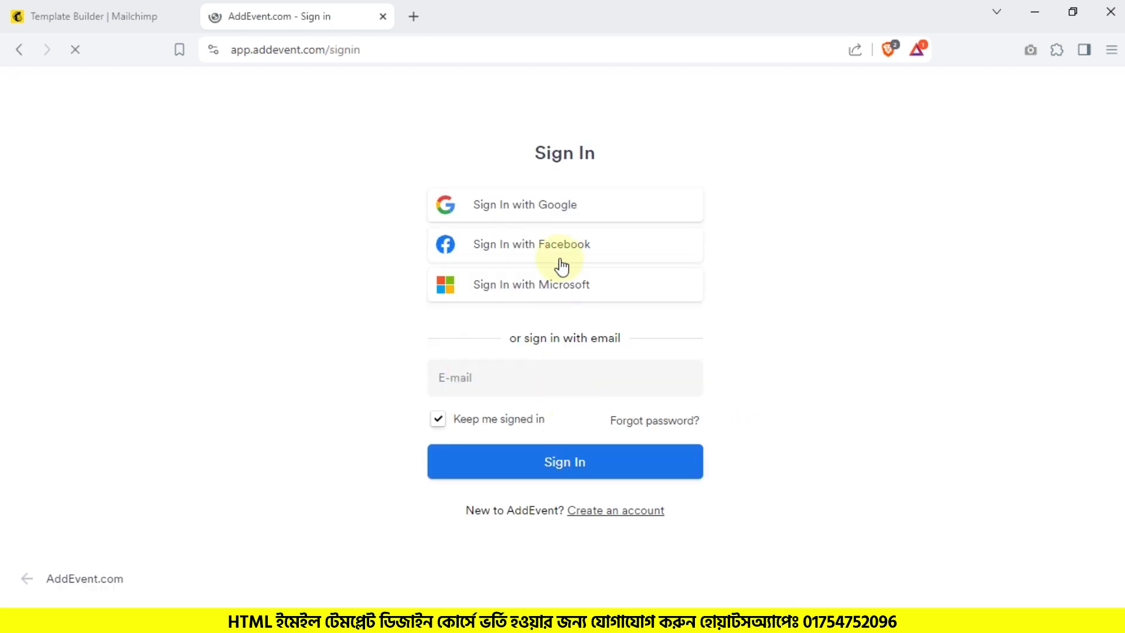
pyautogui.click(558, 214)
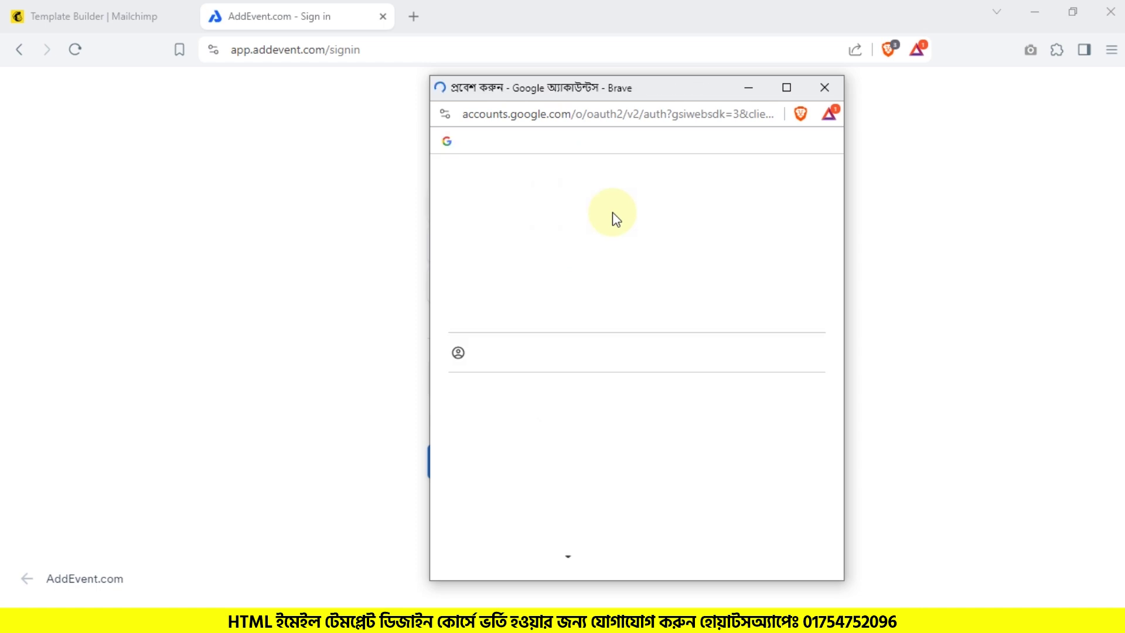
pyautogui.click(573, 321)
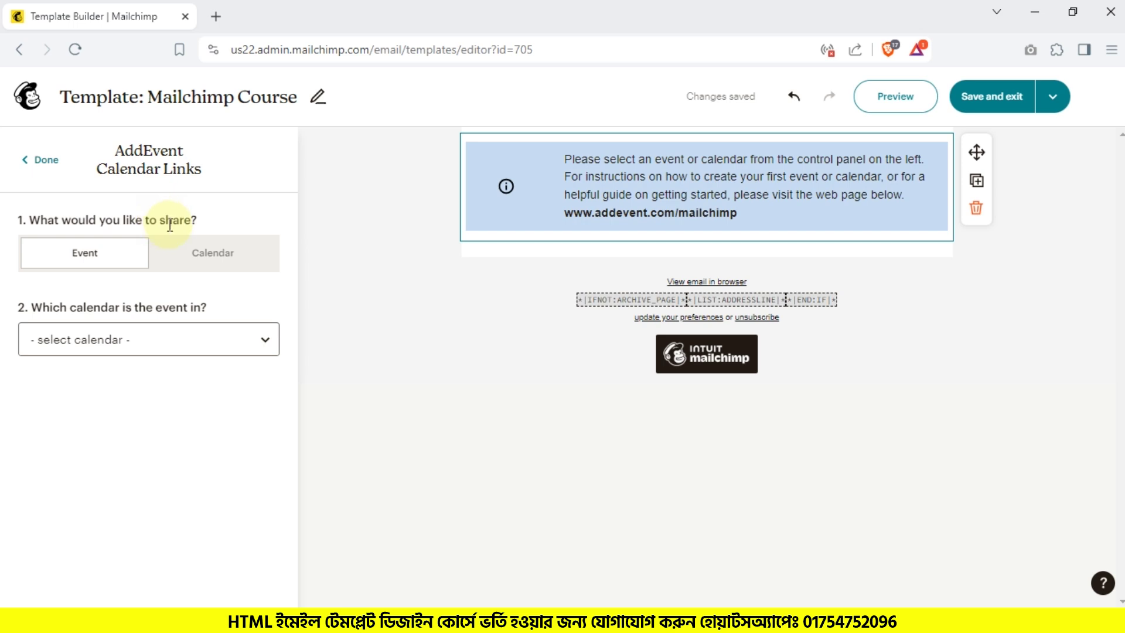
# Step: Compare sharing a whole calendar with a single event, leaving single event selected
pyautogui.click(211, 252)
pyautogui.scroll(-1, 207, 337)
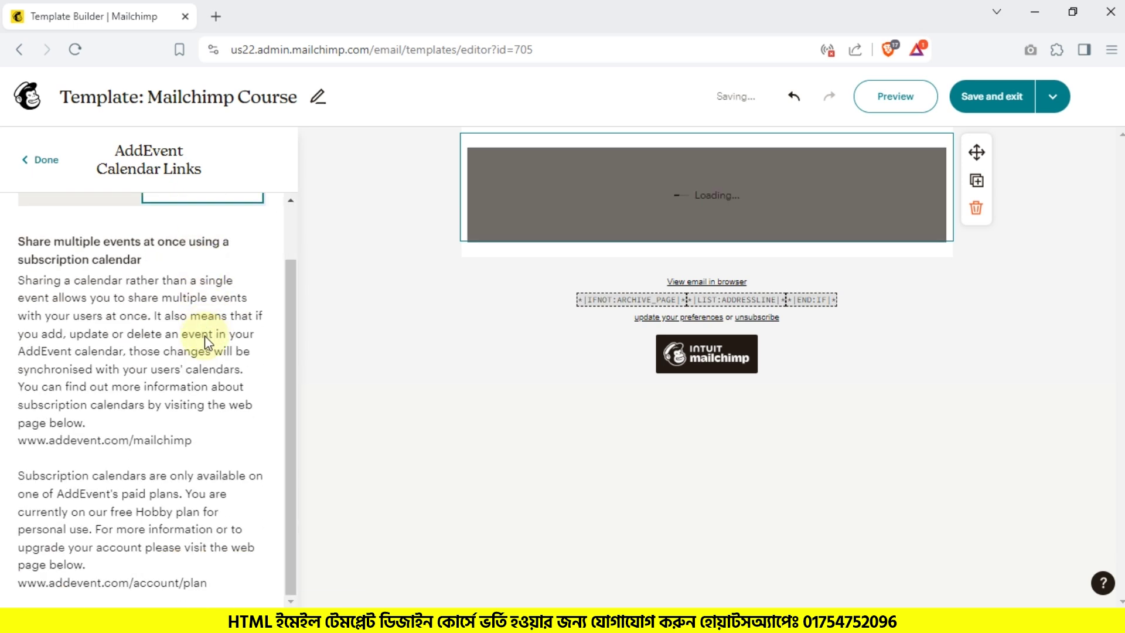
pyautogui.scroll(1, 178, 437)
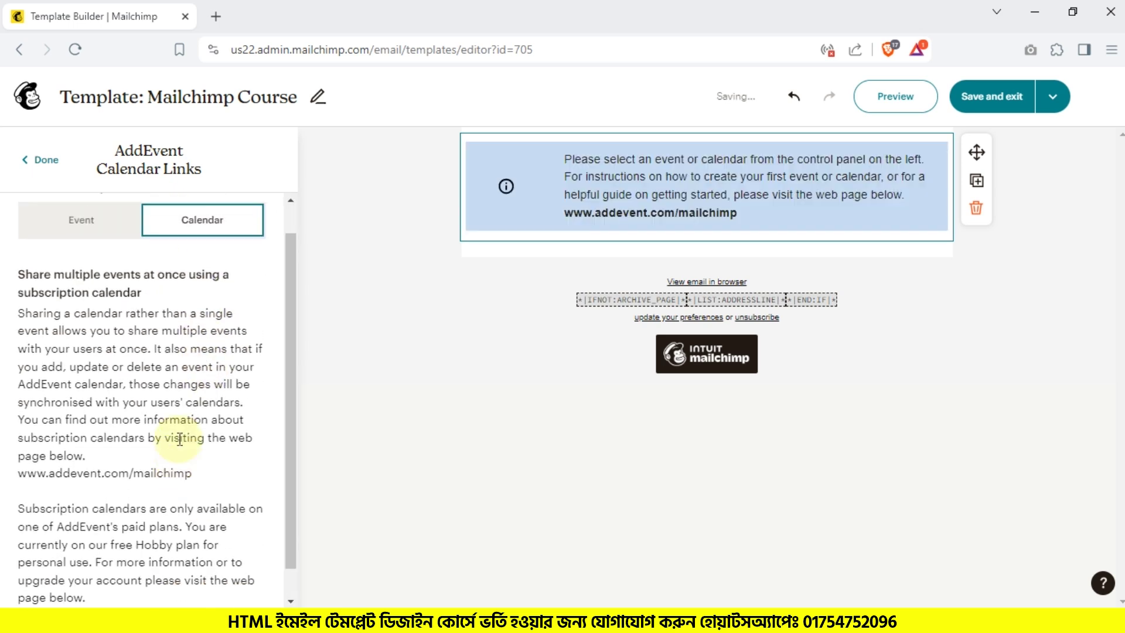
pyautogui.click(82, 253)
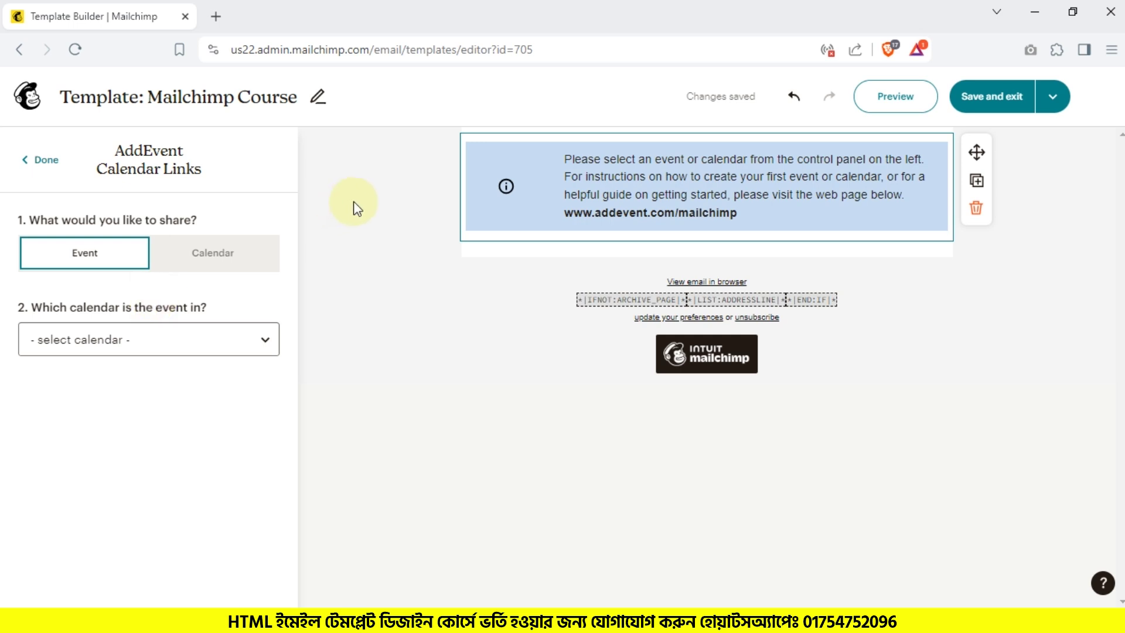
pyautogui.click(237, 249)
pyautogui.click(138, 253)
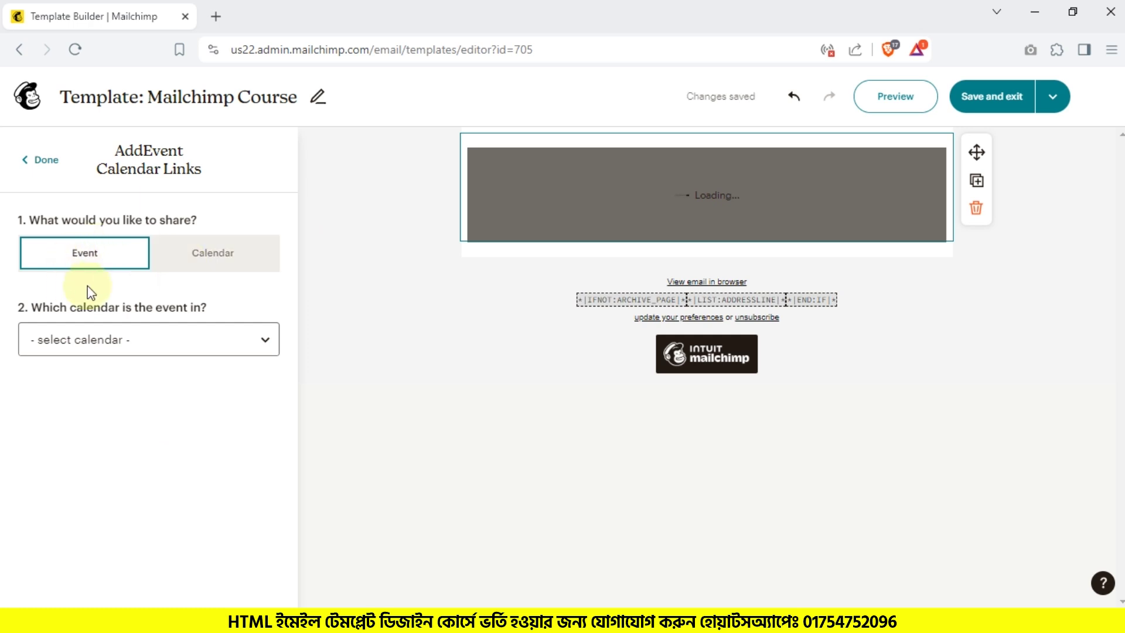
# Step: Choose Main Calendar as the calendar for the AddEvent block
pyautogui.click(136, 316)
pyautogui.click(136, 340)
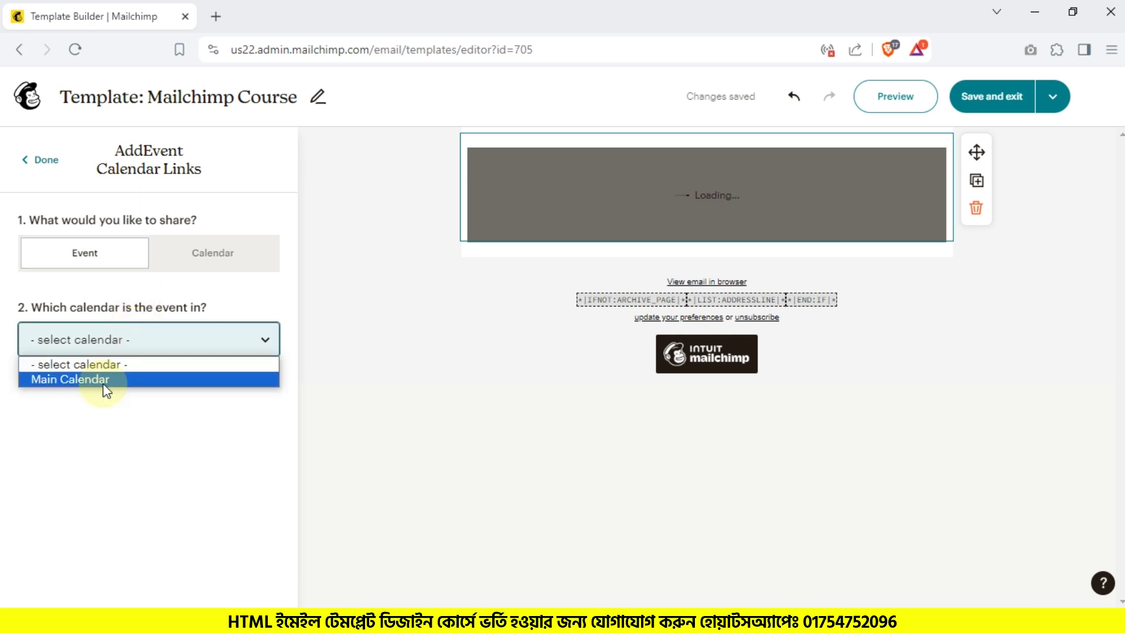
pyautogui.click(139, 282)
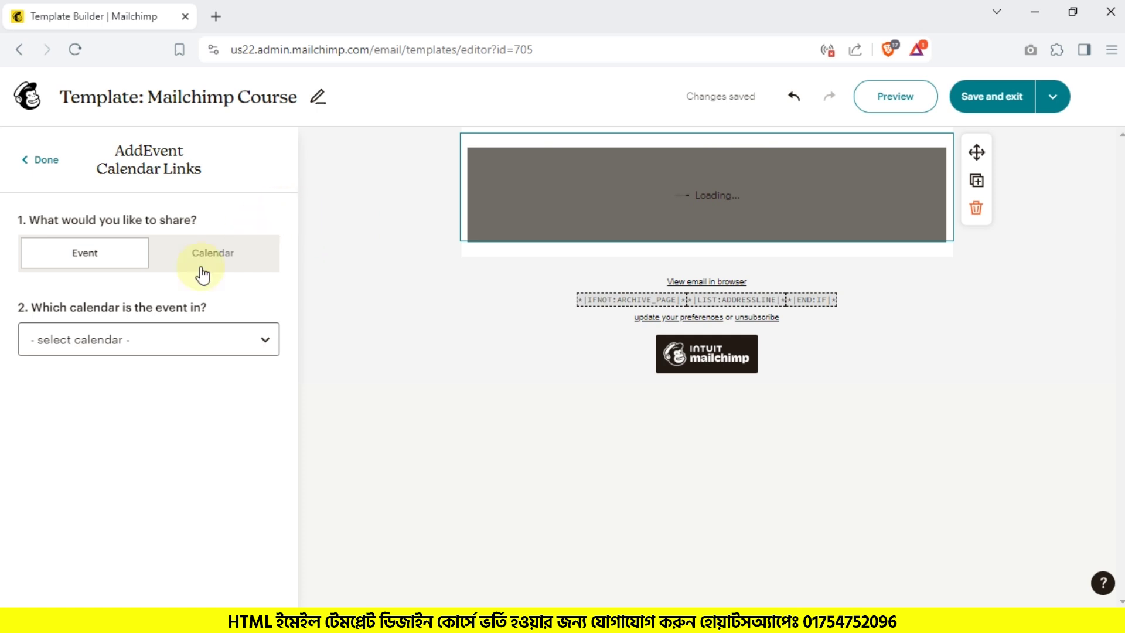
pyautogui.click(104, 342)
pyautogui.click(80, 378)
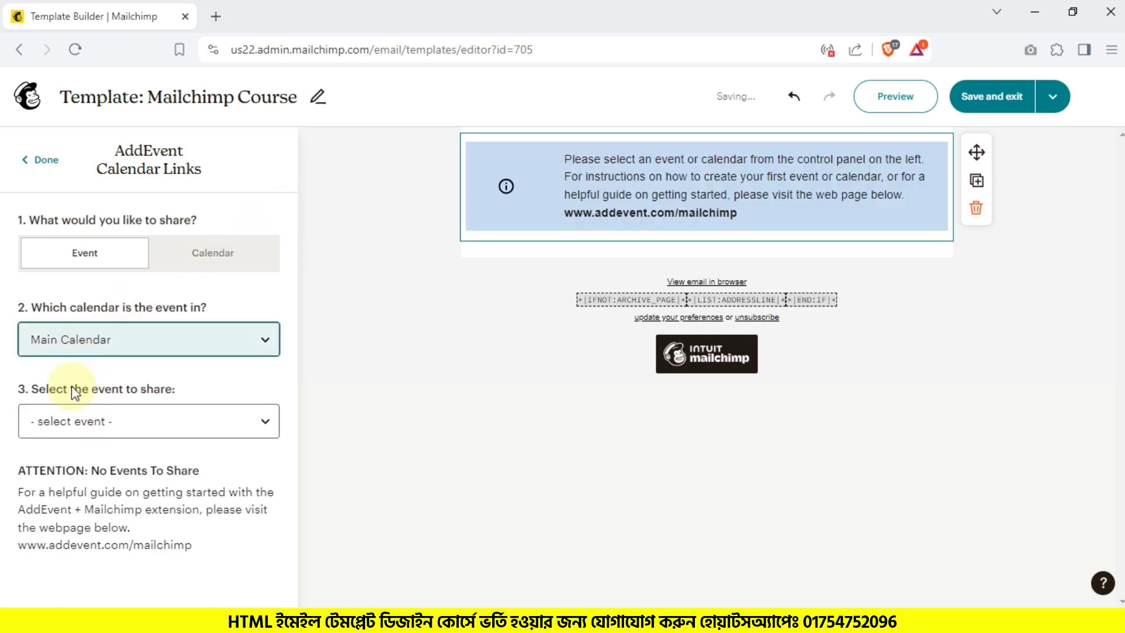
pyautogui.click(95, 340)
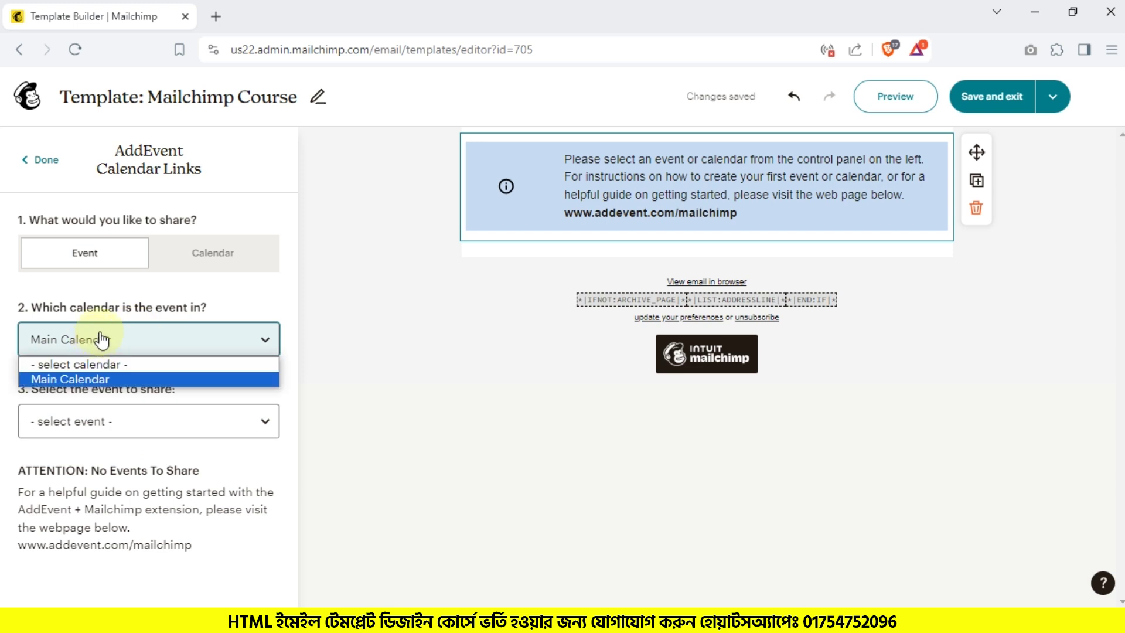
pyautogui.click(135, 523)
pyautogui.click(106, 421)
pyautogui.click(106, 421)
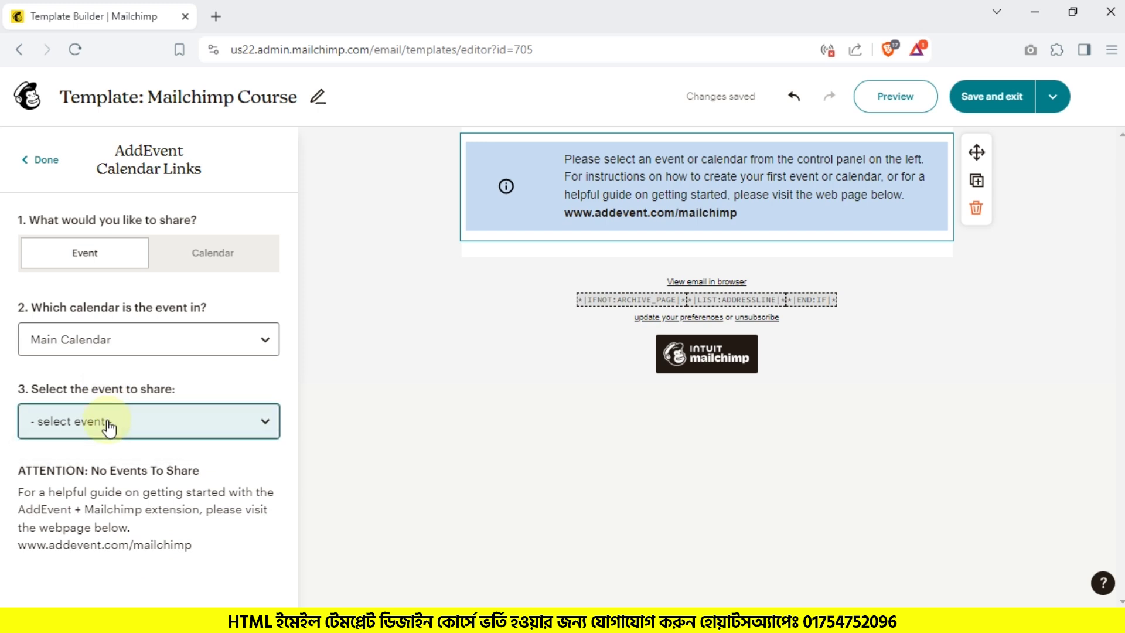
pyautogui.click(112, 413)
pyautogui.click(112, 413)
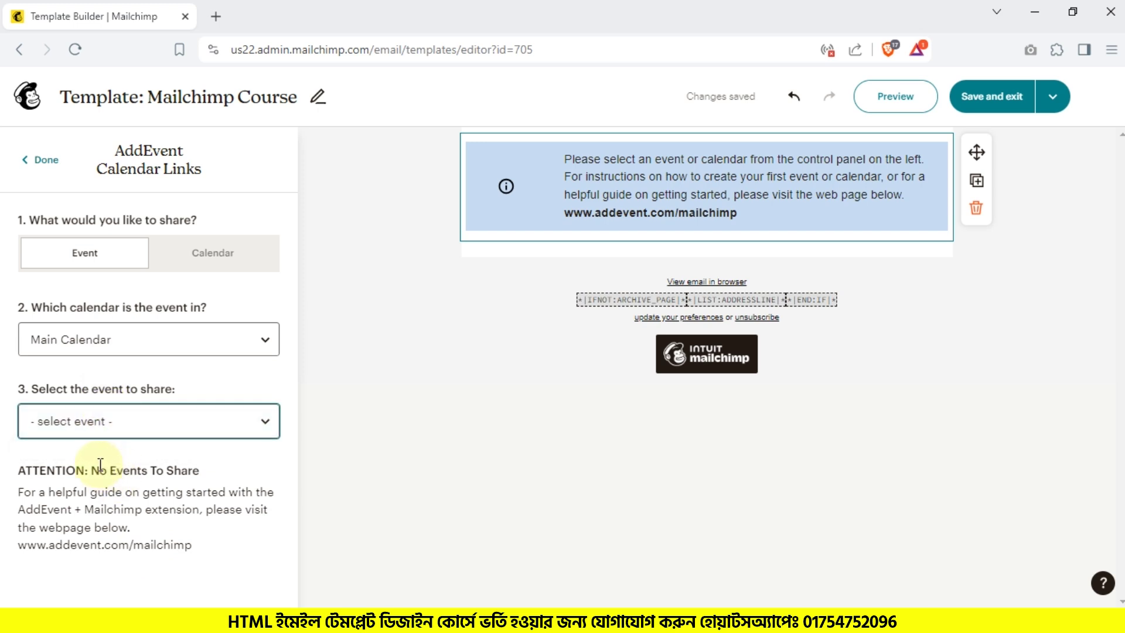
pyautogui.moveTo(197, 547); pyautogui.dragTo(18, 547)
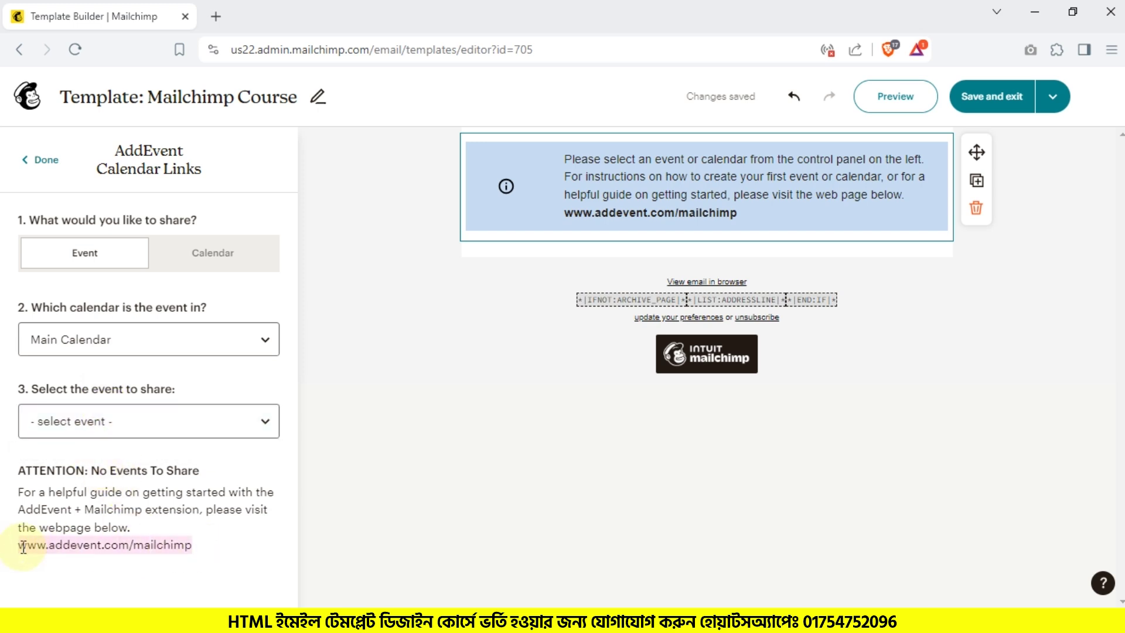
pyautogui.rightClick(55, 545)
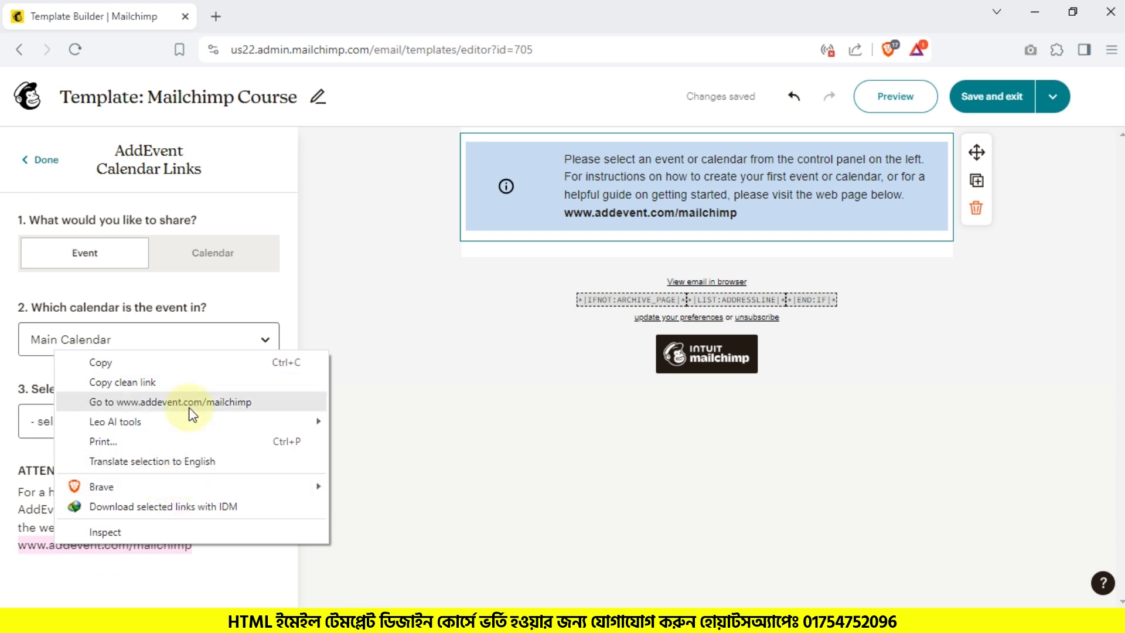
pyautogui.click(176, 402)
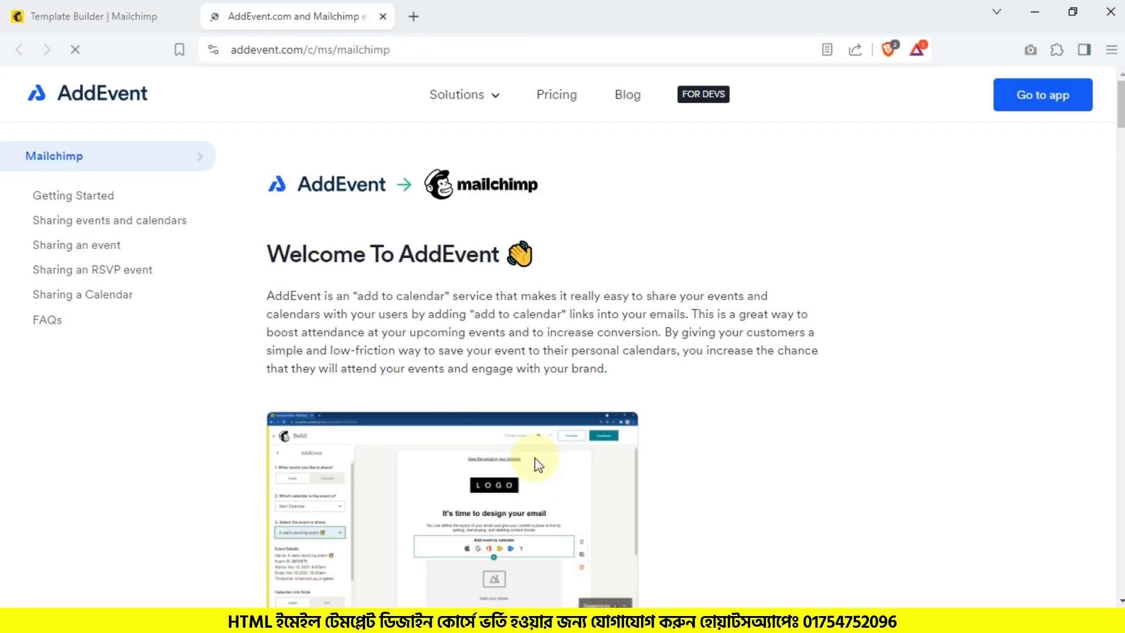
# Step: Go from the guide into the AddEvent app and start a new event via Create > Event
pyautogui.scroll(-10, 609, 352)
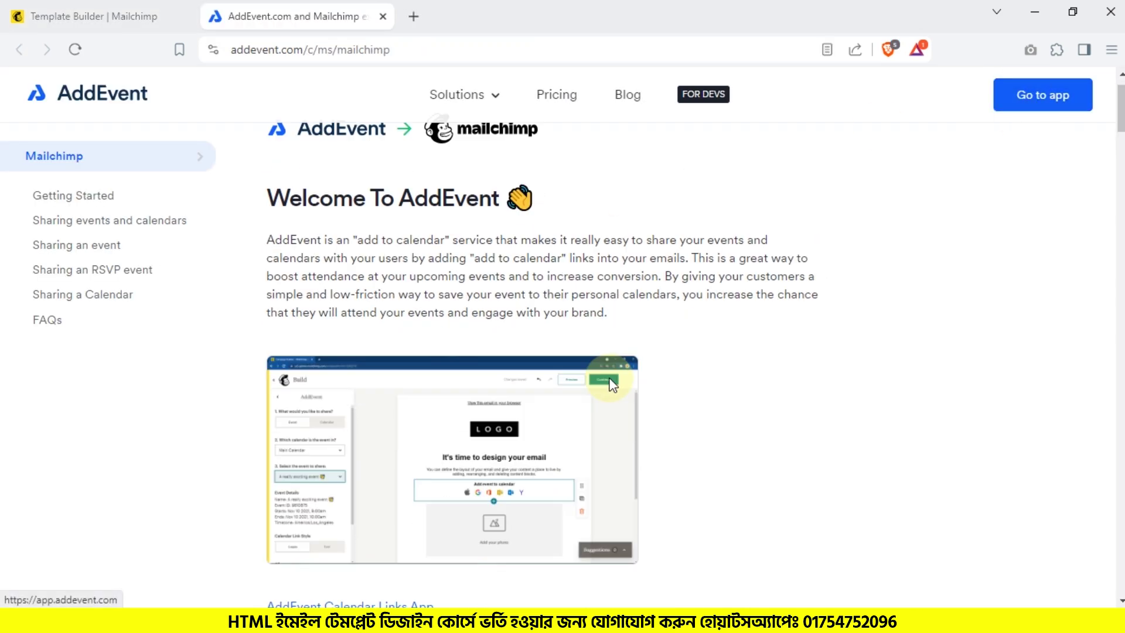
pyautogui.scroll(-5, 711, 243)
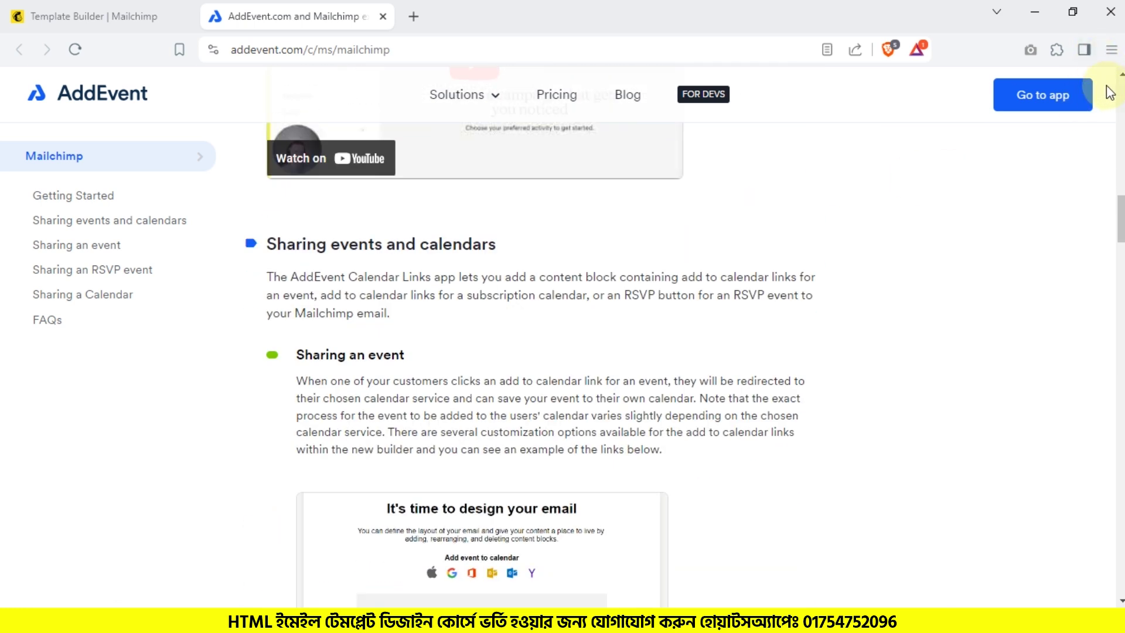
pyautogui.click(1080, 100)
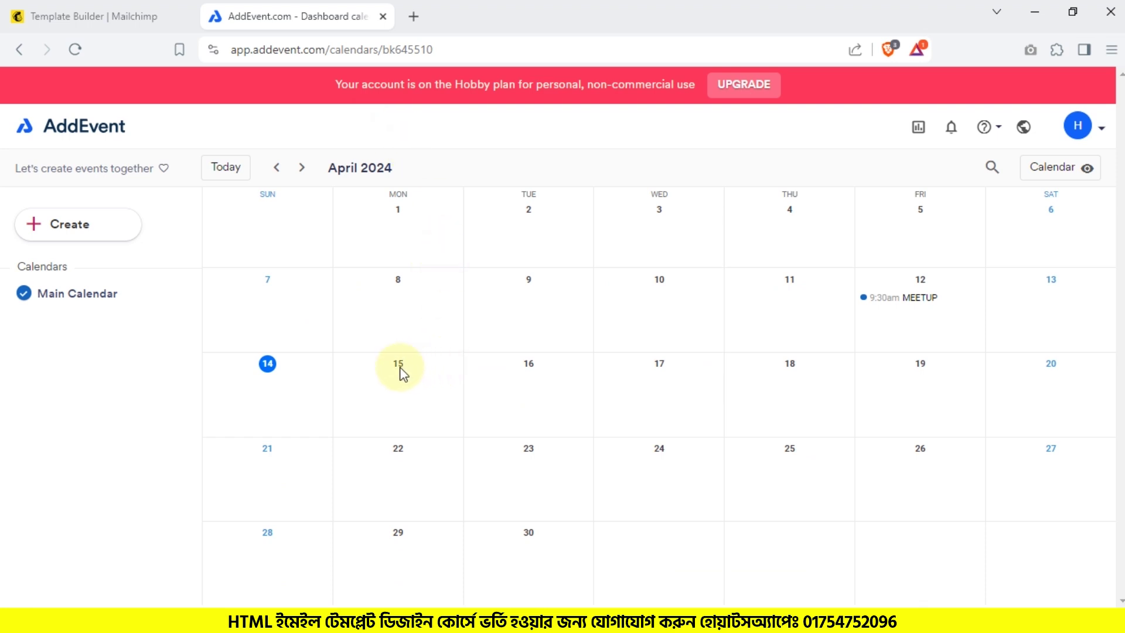
pyautogui.click(59, 228)
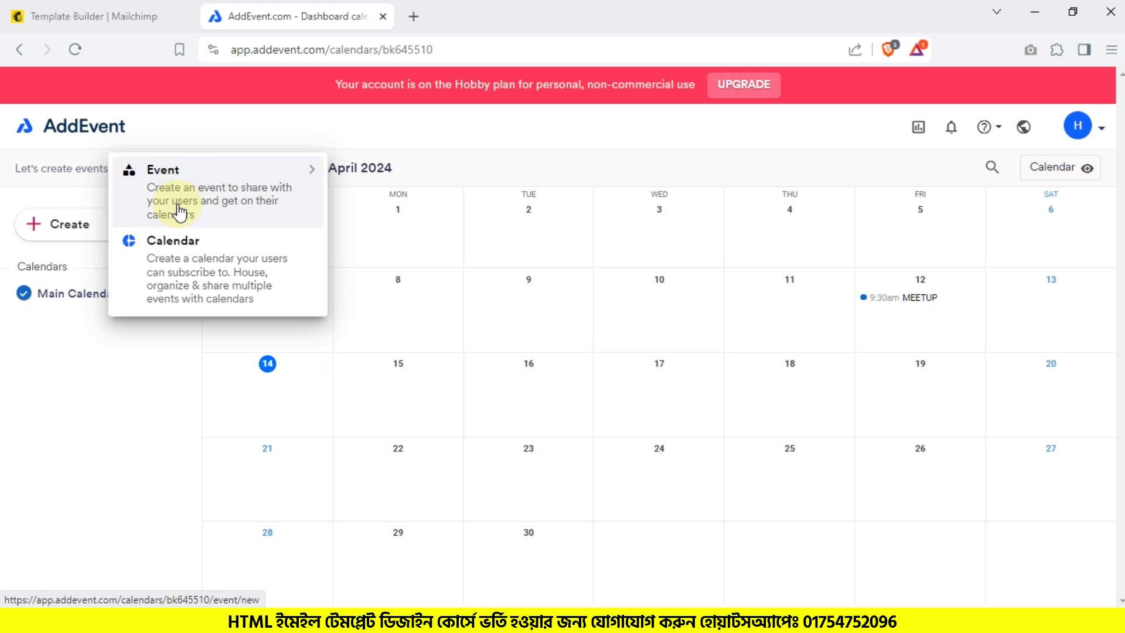
pyautogui.click(181, 202)
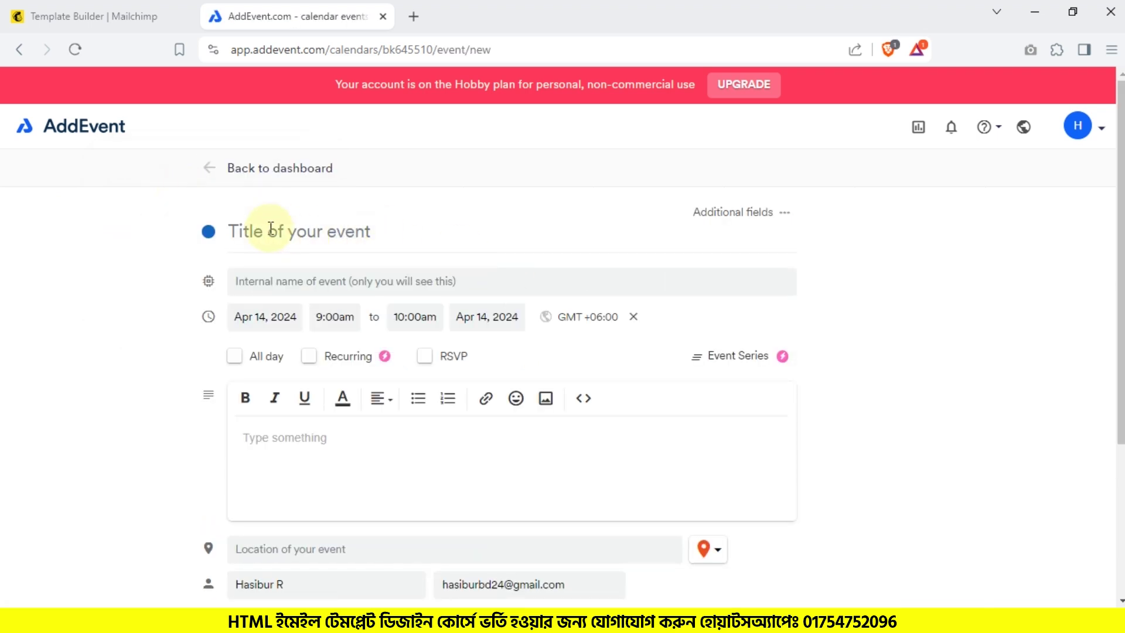
# Step: Title the event Workshop and give it the internal name Game Dev
pyautogui.scroll(-4, 359, 282)
pyautogui.scroll(4, 361, 283)
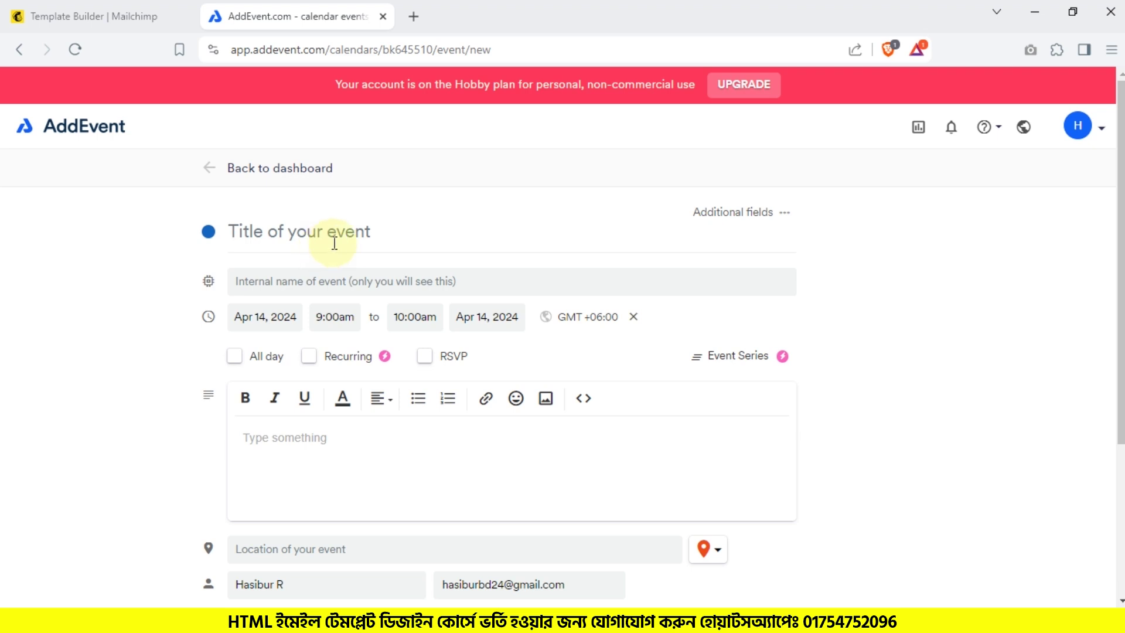
pyautogui.write('Workshop')
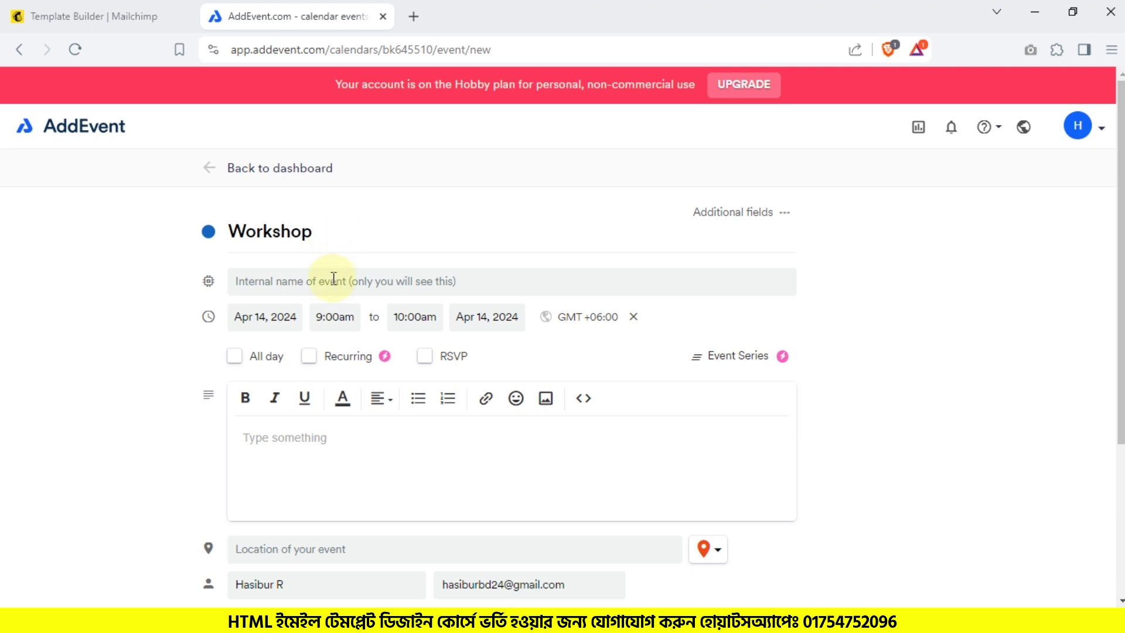
pyautogui.write('In')
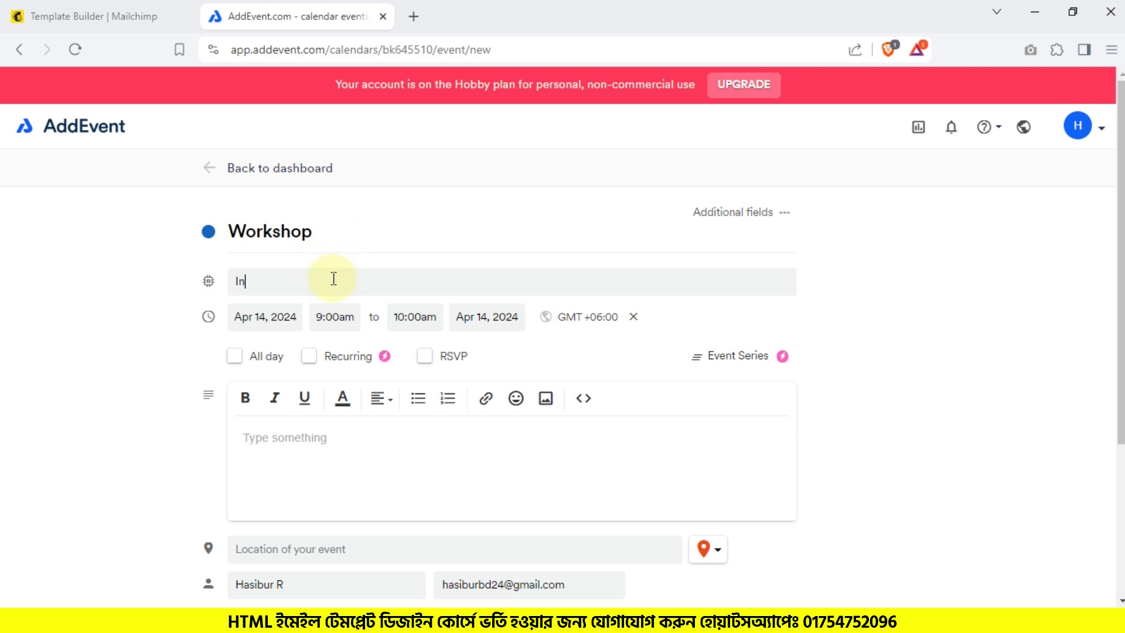
pyautogui.press('BackSpace')
pyautogui.write('Game Dev')
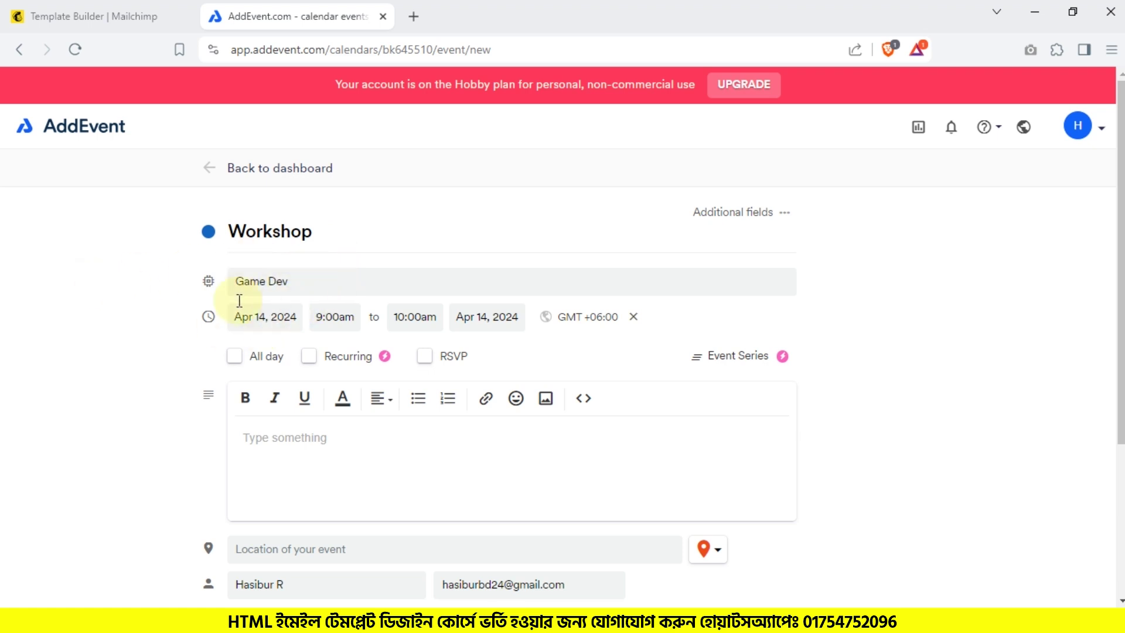
# Step: Set the event to start on Apr 15, 2024 at 12:00pm
pyautogui.click(258, 321)
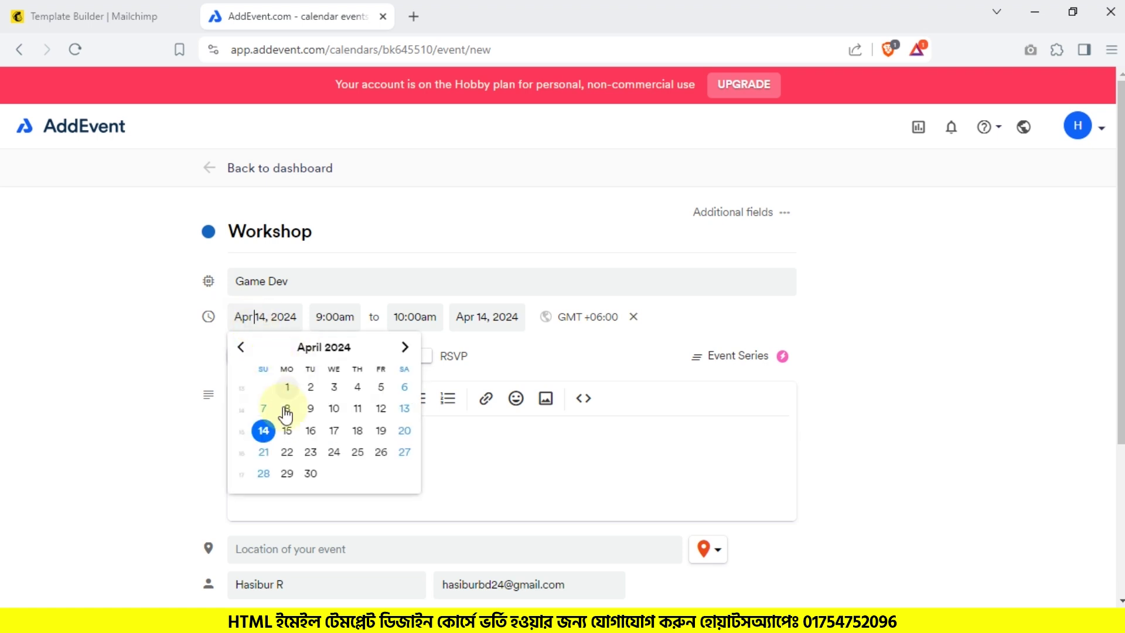
pyautogui.click(287, 431)
pyautogui.click(343, 314)
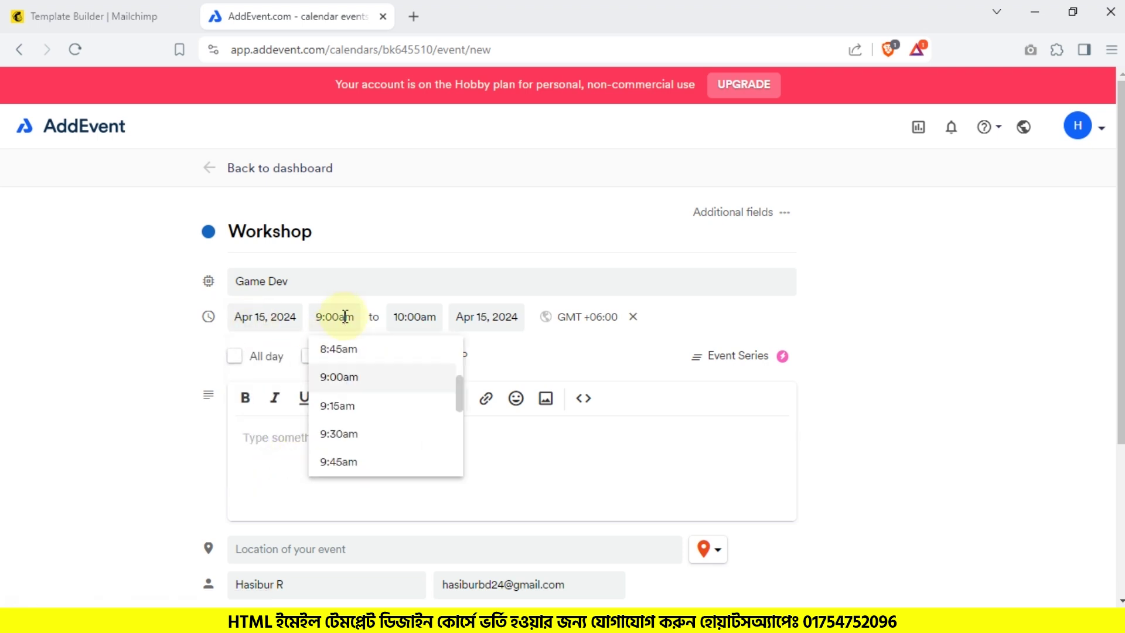
pyautogui.scroll(-5, 354, 426)
pyautogui.click(352, 386)
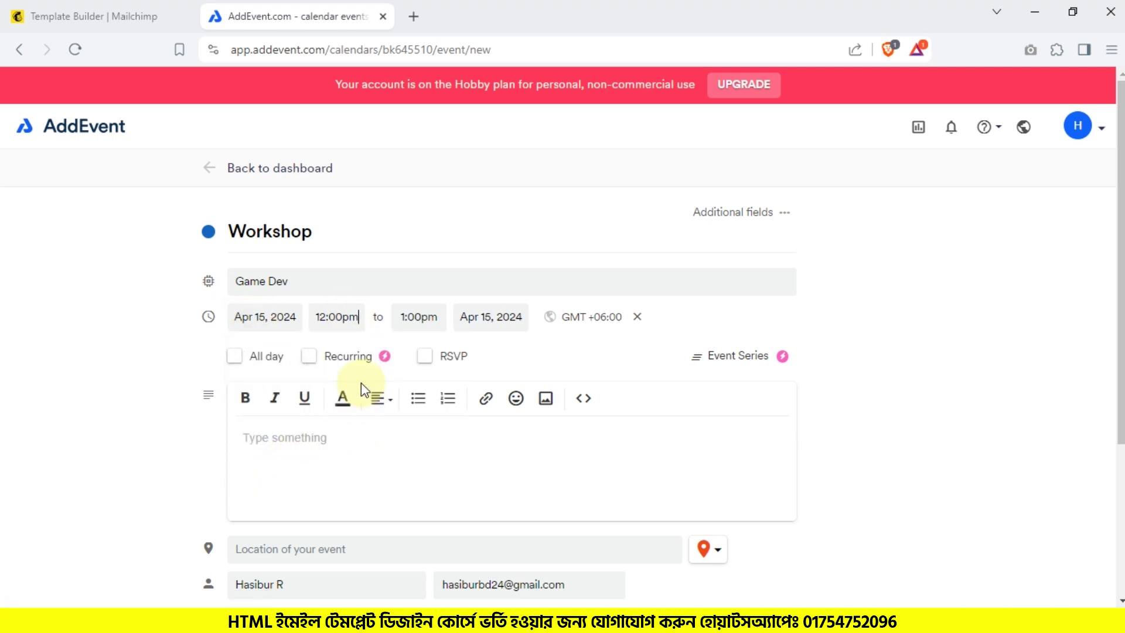
# Step: End the event Apr 15 at 1:00pm, keeping GMT +06:00 and All day unchecked
pyautogui.click(423, 313)
pyautogui.click(483, 317)
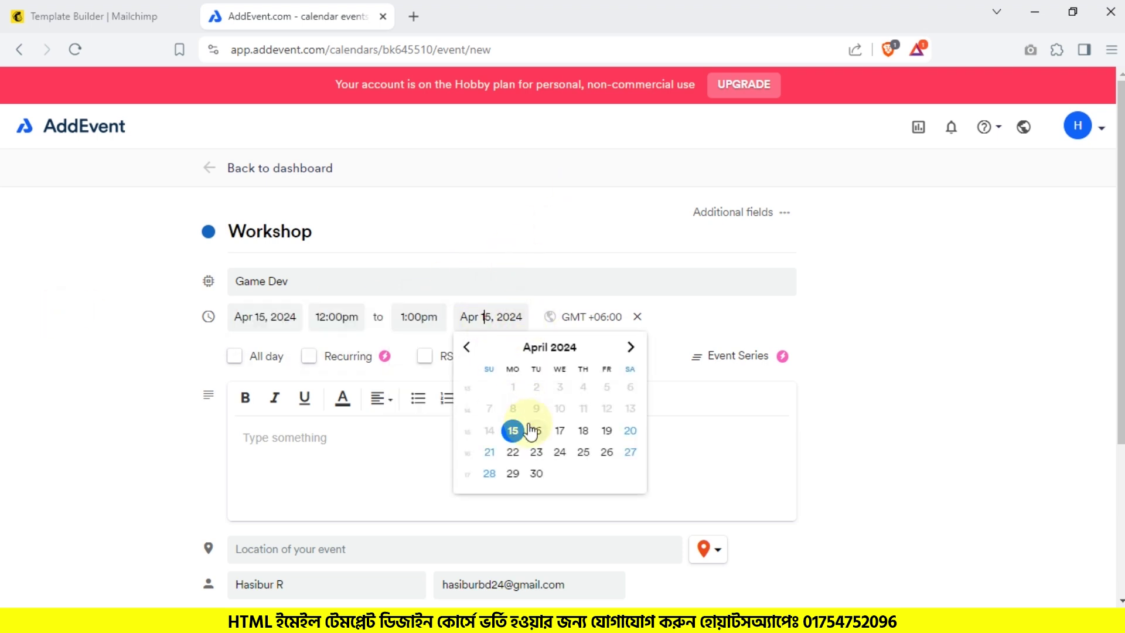
pyautogui.click(535, 431)
pyautogui.click(522, 319)
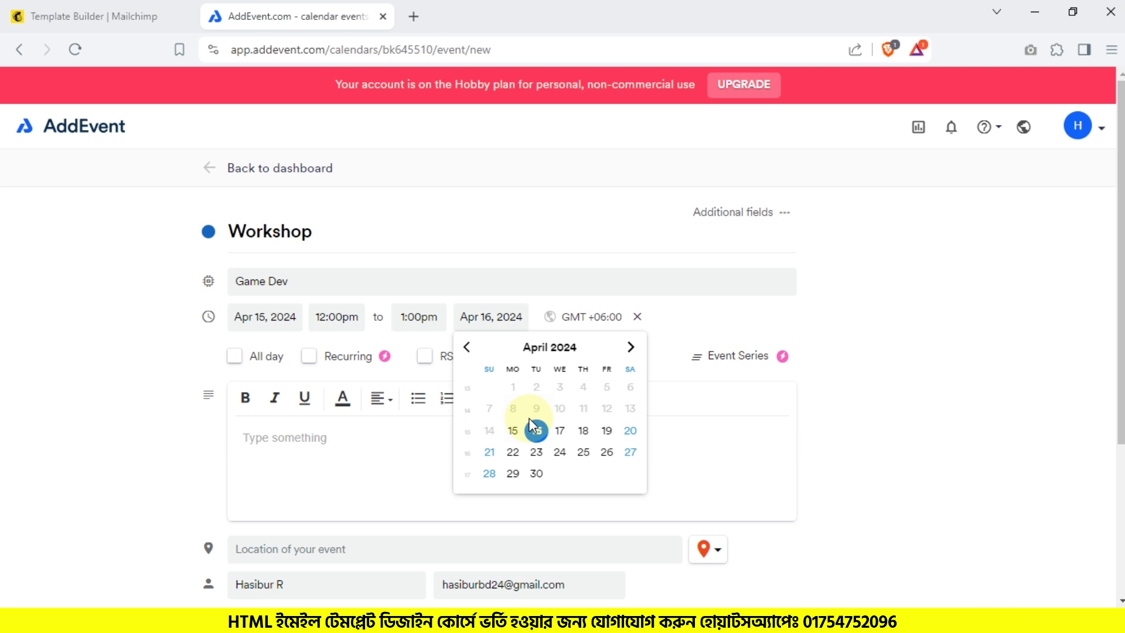
pyautogui.click(513, 430)
pyautogui.click(593, 321)
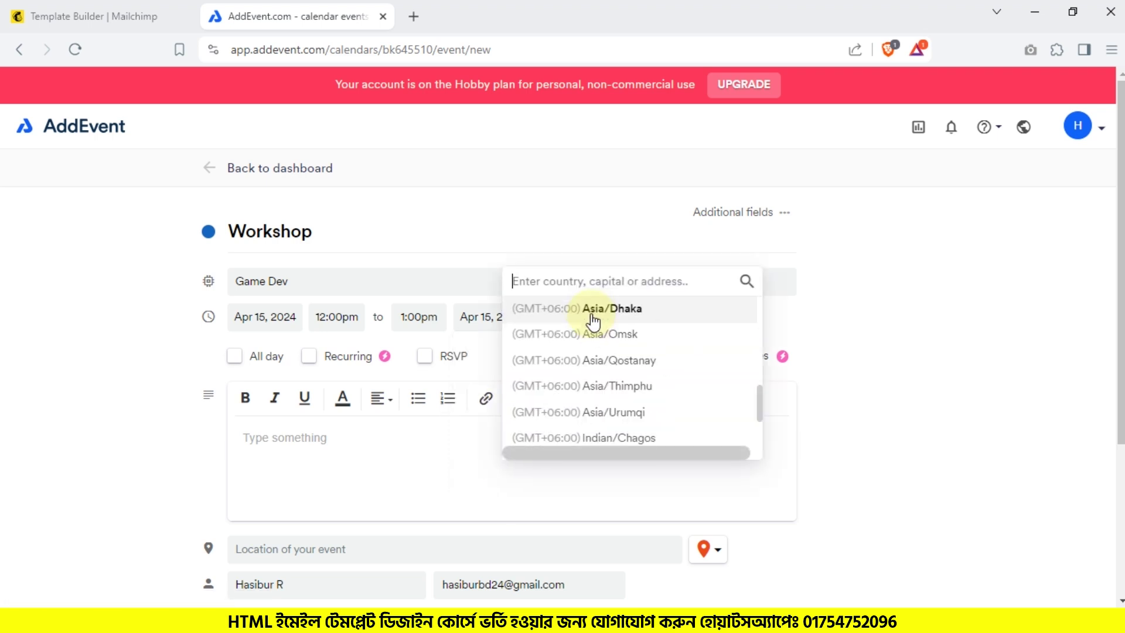
pyautogui.click(7, 293)
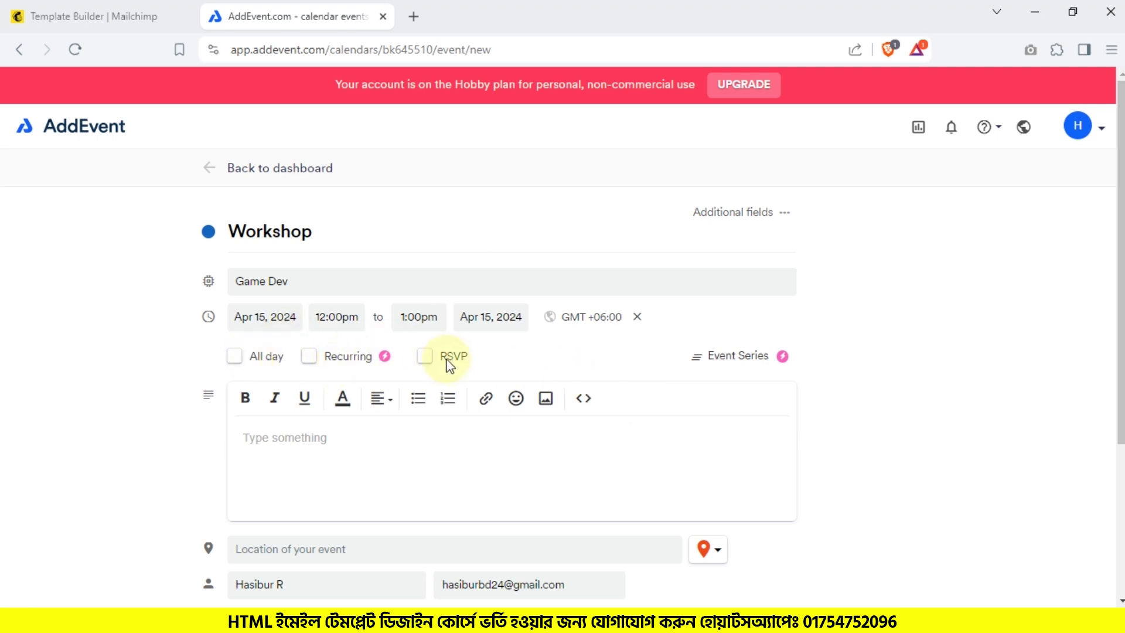
pyautogui.click(236, 356)
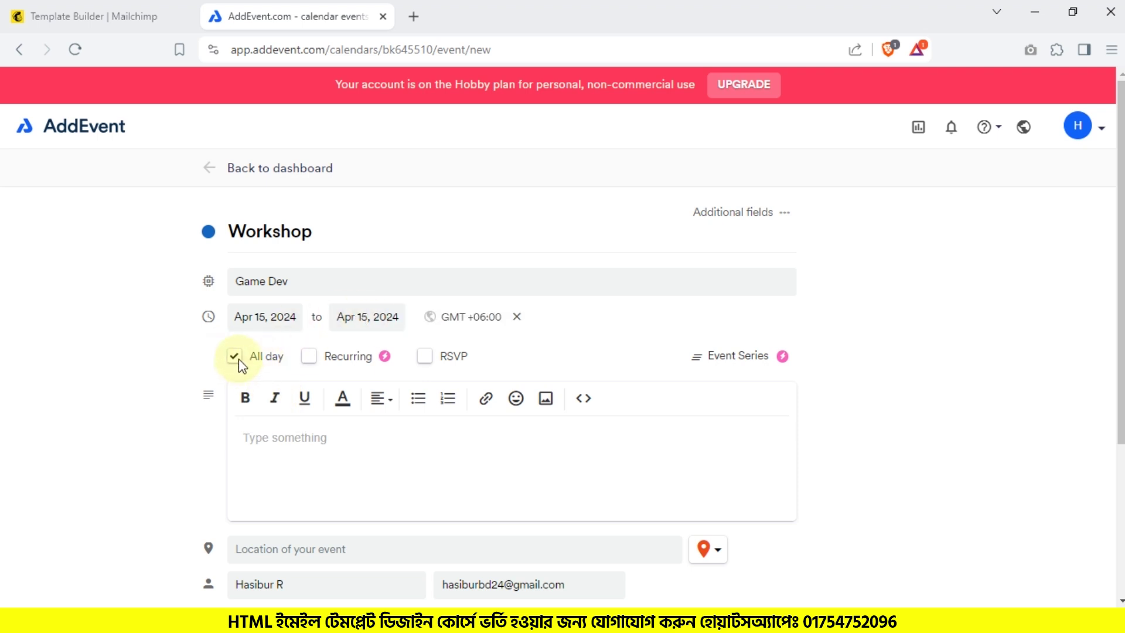
pyautogui.click(237, 358)
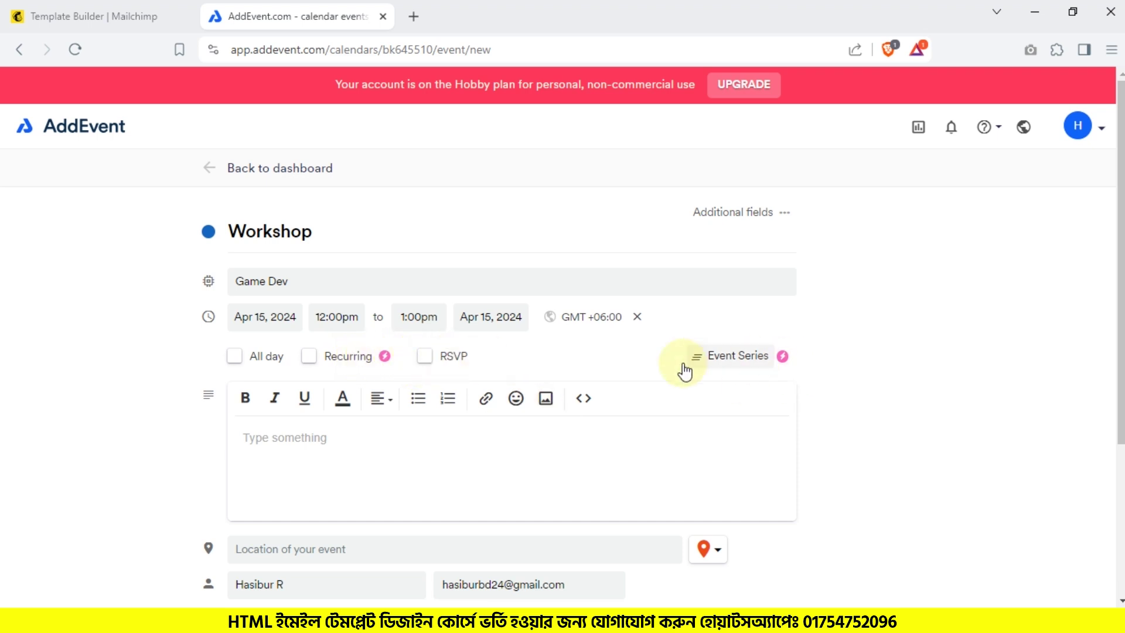
# Step: Add the bold description 'Game dev workshop for new comers!'
pyautogui.click(286, 446)
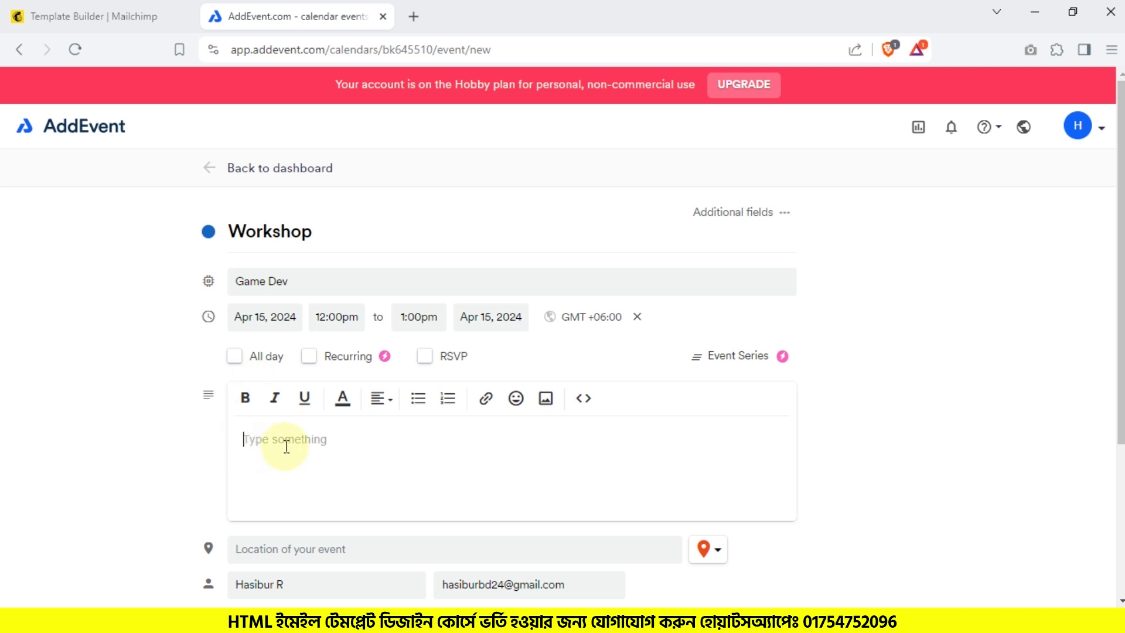
pyautogui.write('Game dev workshop for new commers')
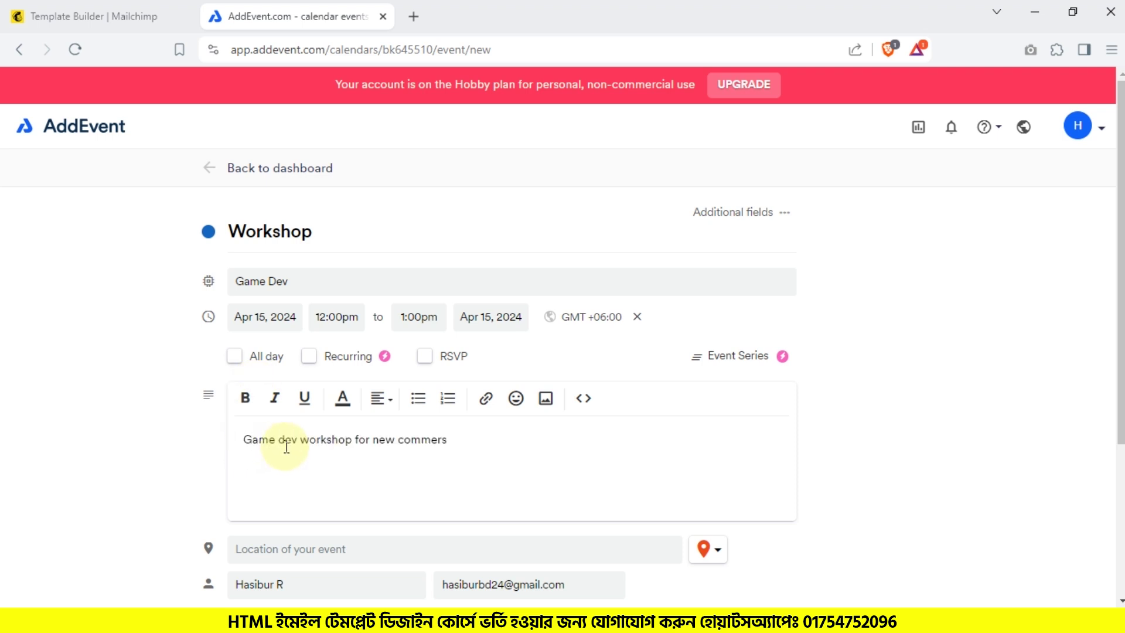
pyautogui.write('!')
pyautogui.click(434, 440)
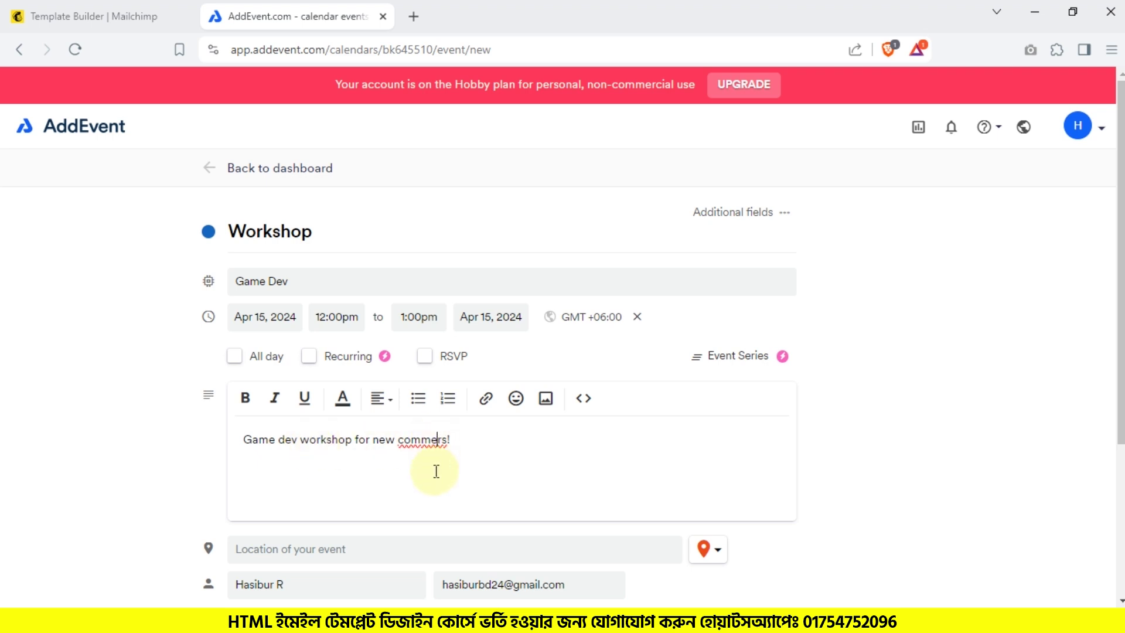
pyautogui.press('BackSpace')
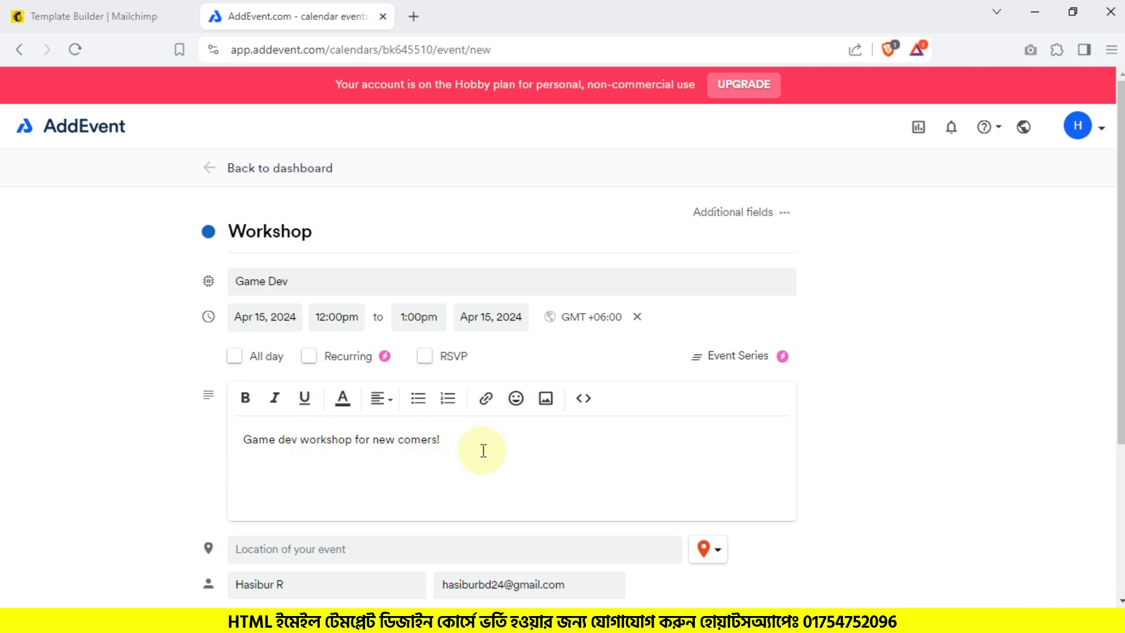
pyautogui.moveTo(442, 439); pyautogui.dragTo(281, 433)
pyautogui.moveTo(517, 436); pyautogui.dragTo(246, 423)
pyautogui.click(259, 402)
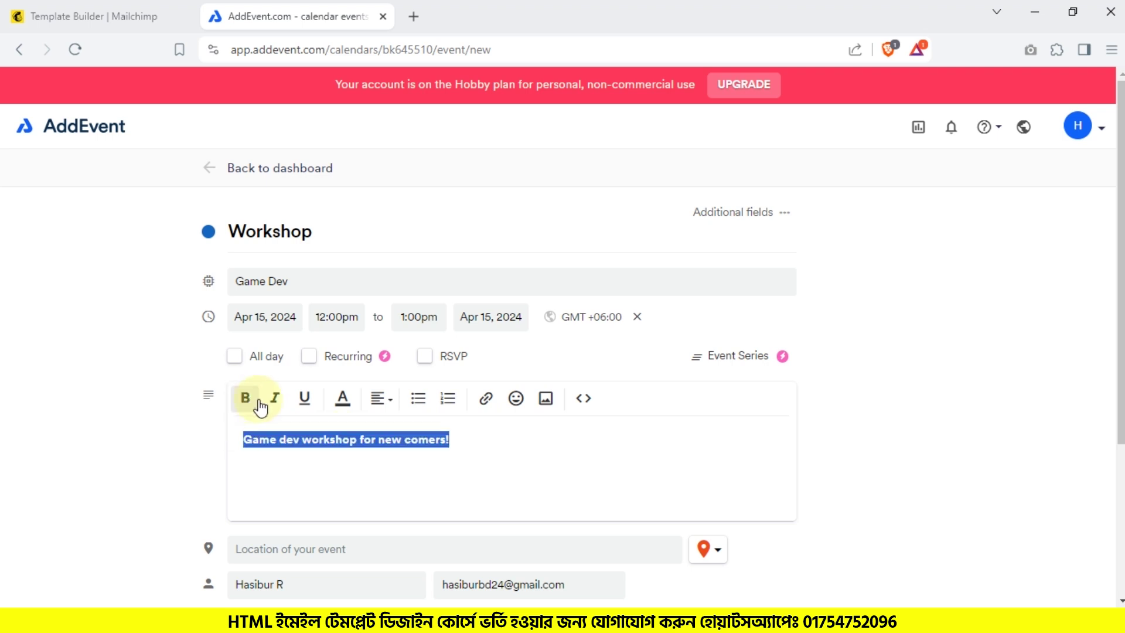
pyautogui.click(521, 447)
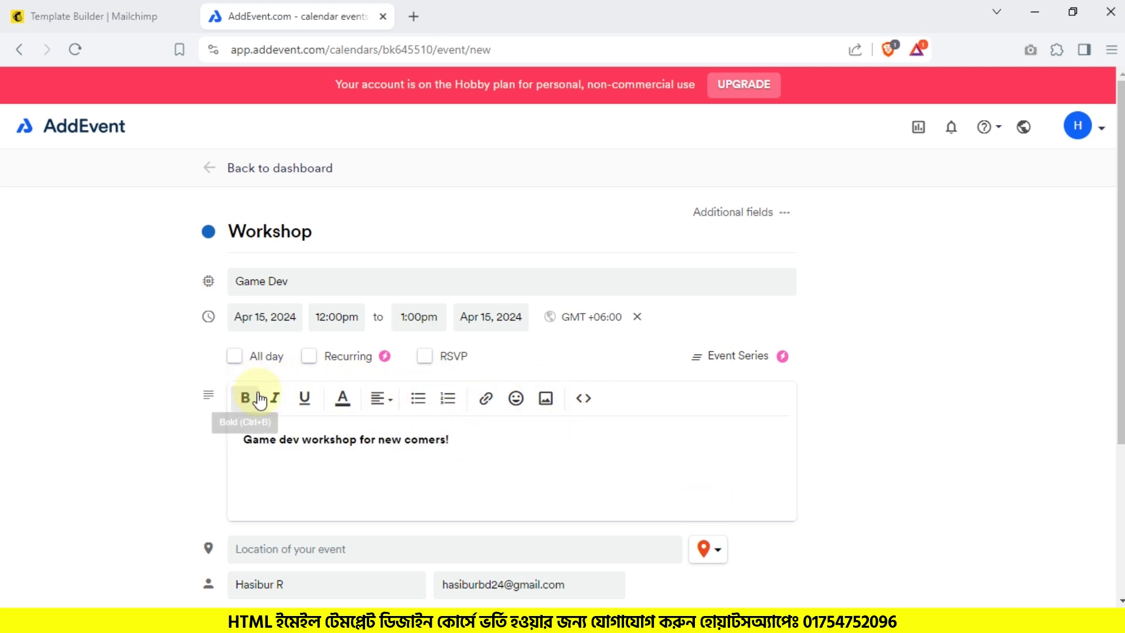
# Step: Add a new Google Meet location to the event from the saved locations list
pyautogui.scroll(-1, 342, 315)
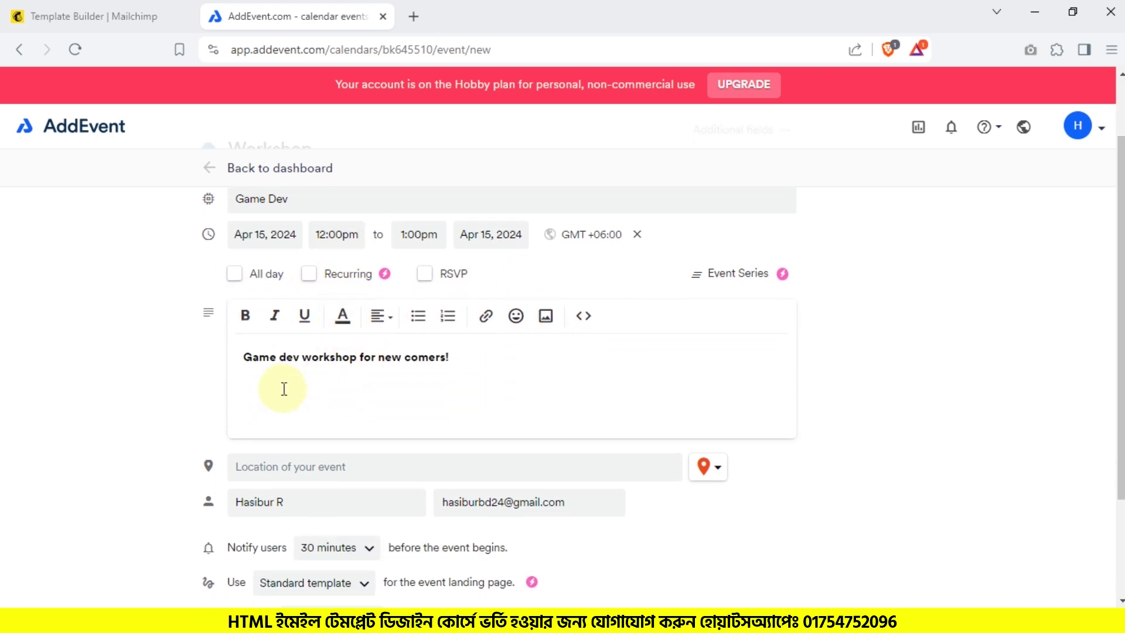
pyautogui.scroll(-2, 284, 389)
pyautogui.click(277, 331)
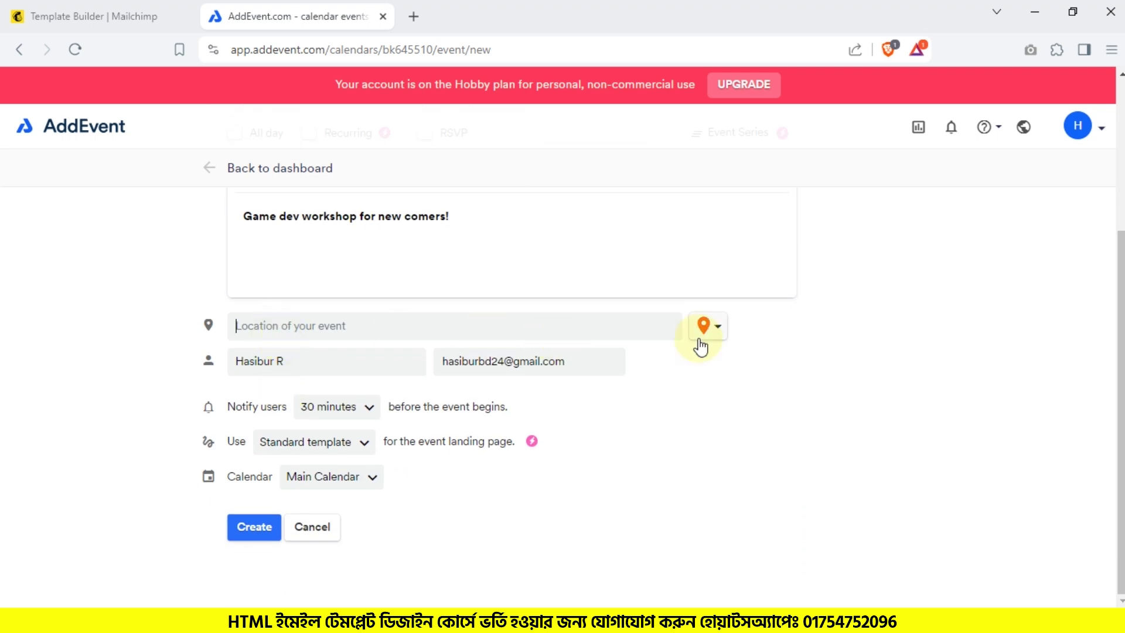
pyautogui.click(714, 329)
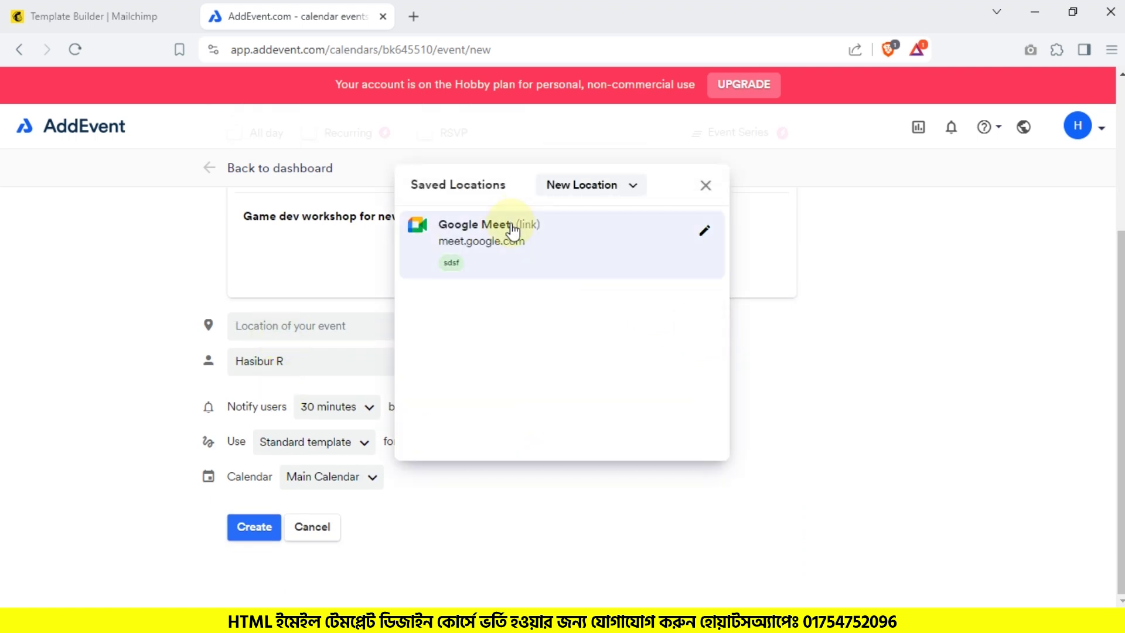
pyautogui.click(599, 190)
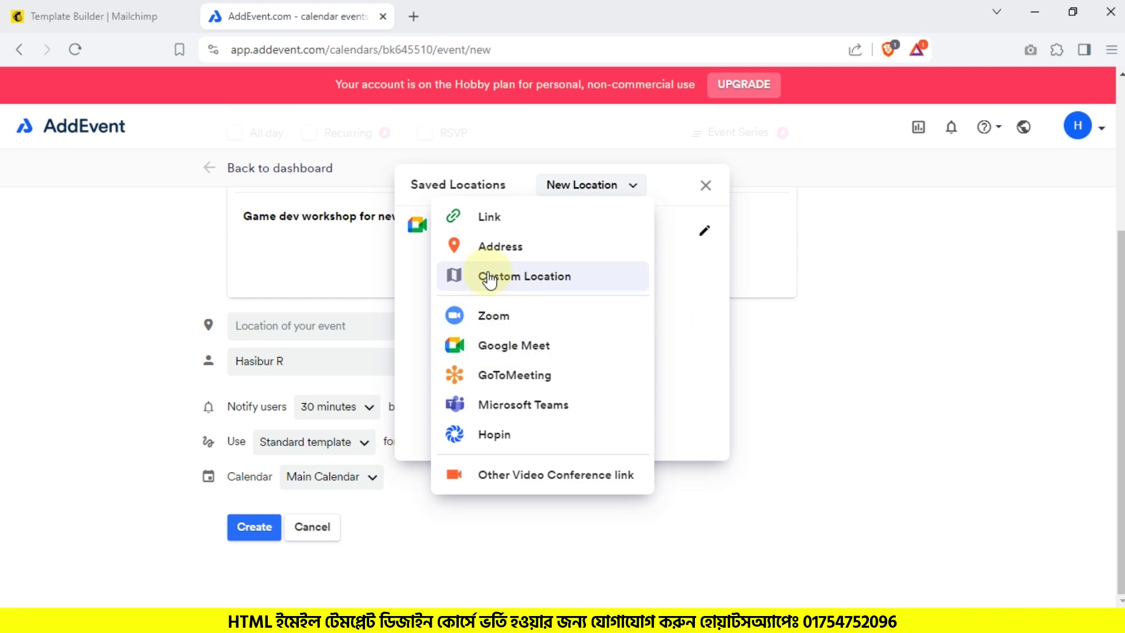
pyautogui.click(575, 348)
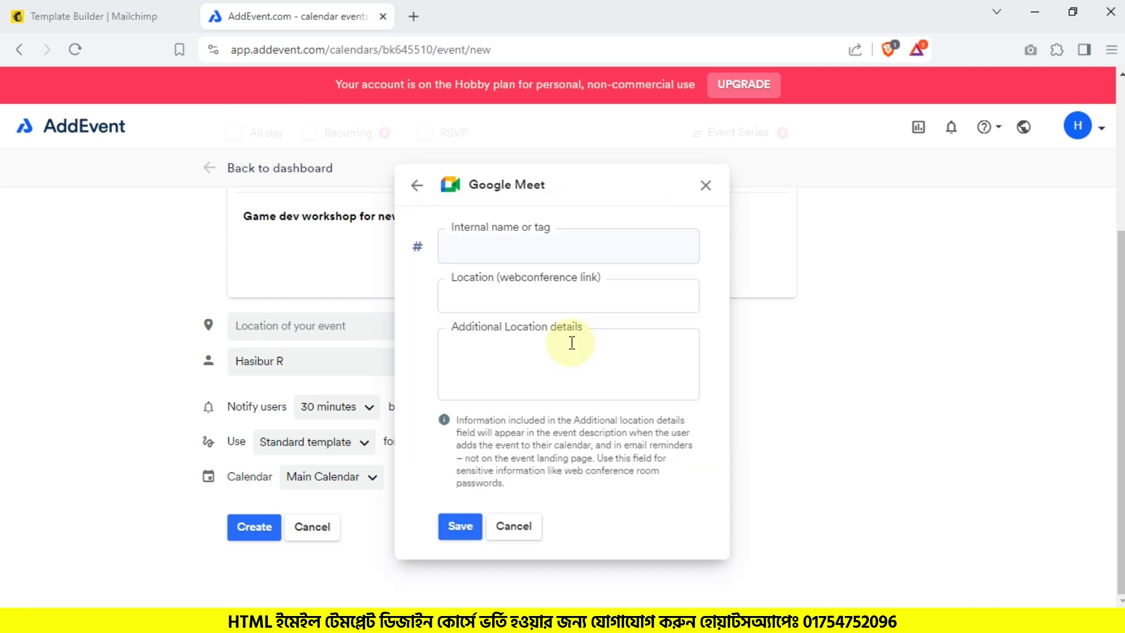
# Step: Name the Google Meet location GAME and start a new browser tab for Meet
pyautogui.click(516, 240)
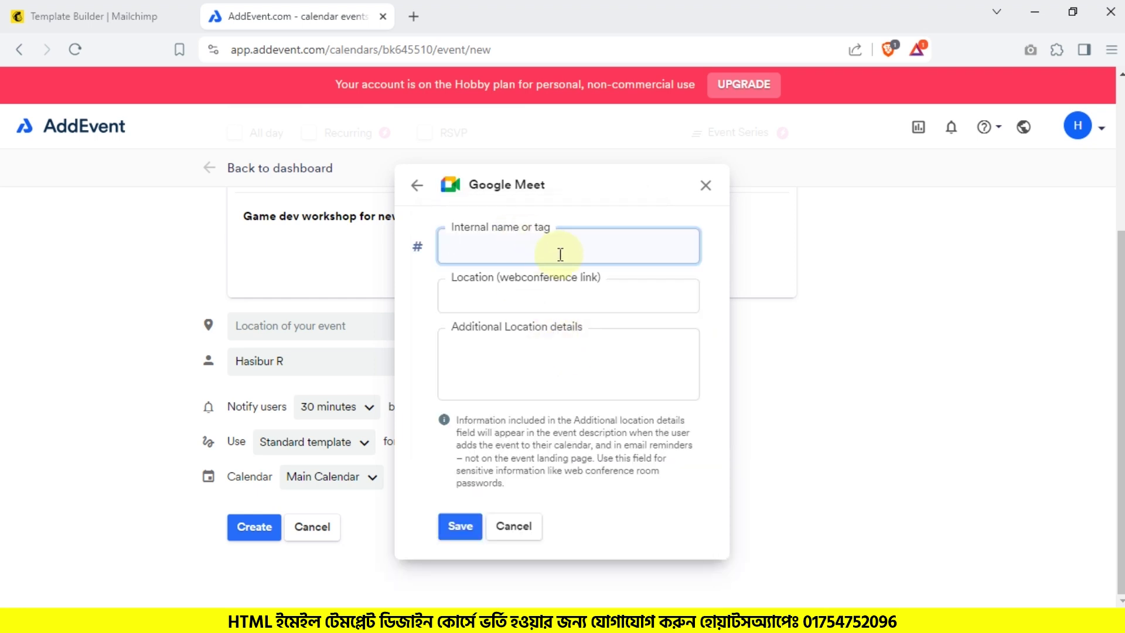
pyautogui.click(460, 534)
pyautogui.click(504, 250)
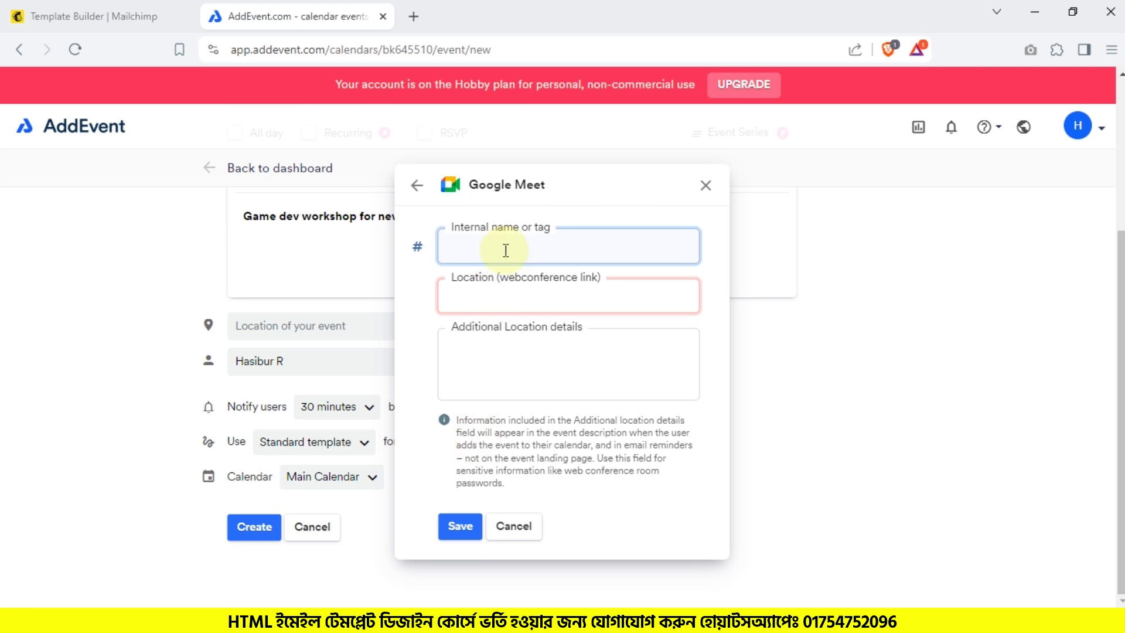
pyautogui.click(539, 299)
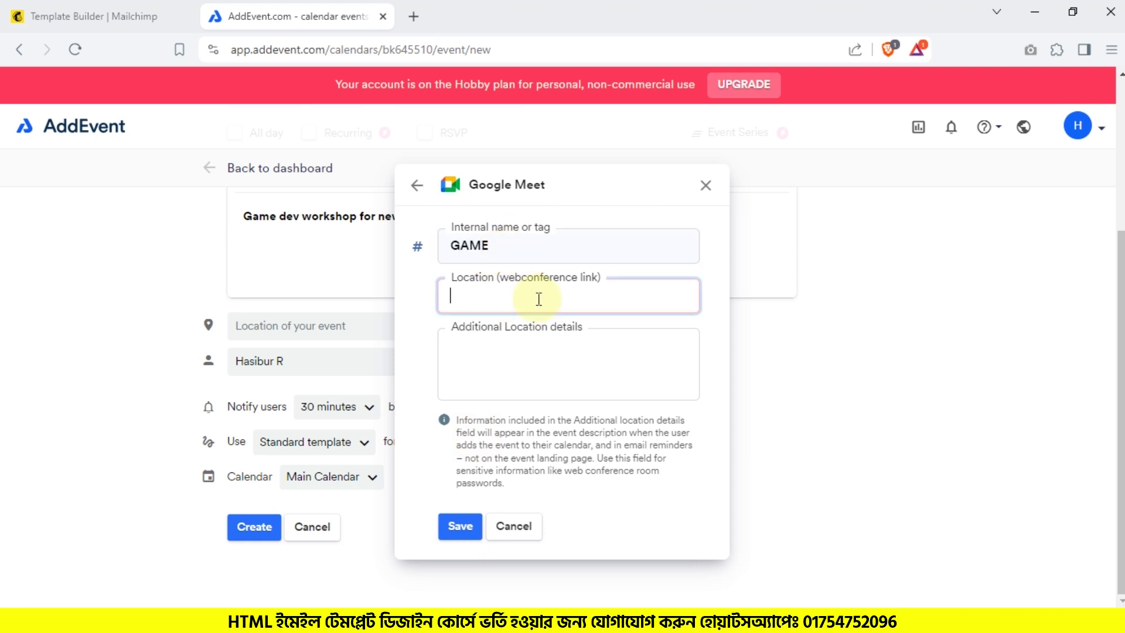
pyautogui.click(413, 11)
# Step: Create a Google Meet meeting for later at meet.google.com and copy its link
pyautogui.write('meet.google.com')
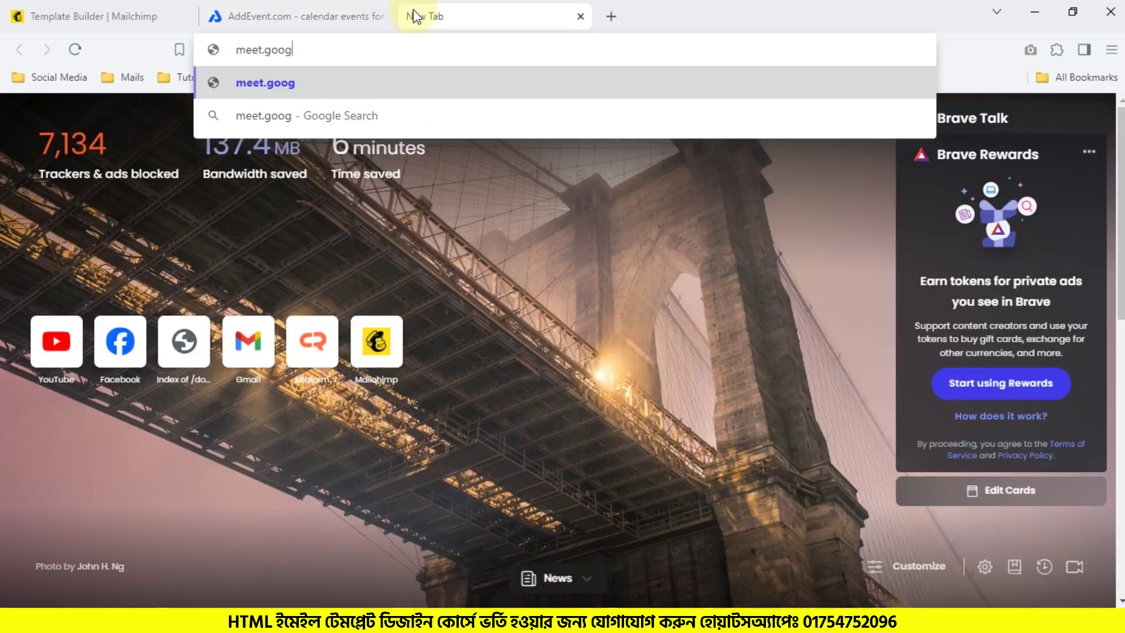
pyautogui.press('Return')
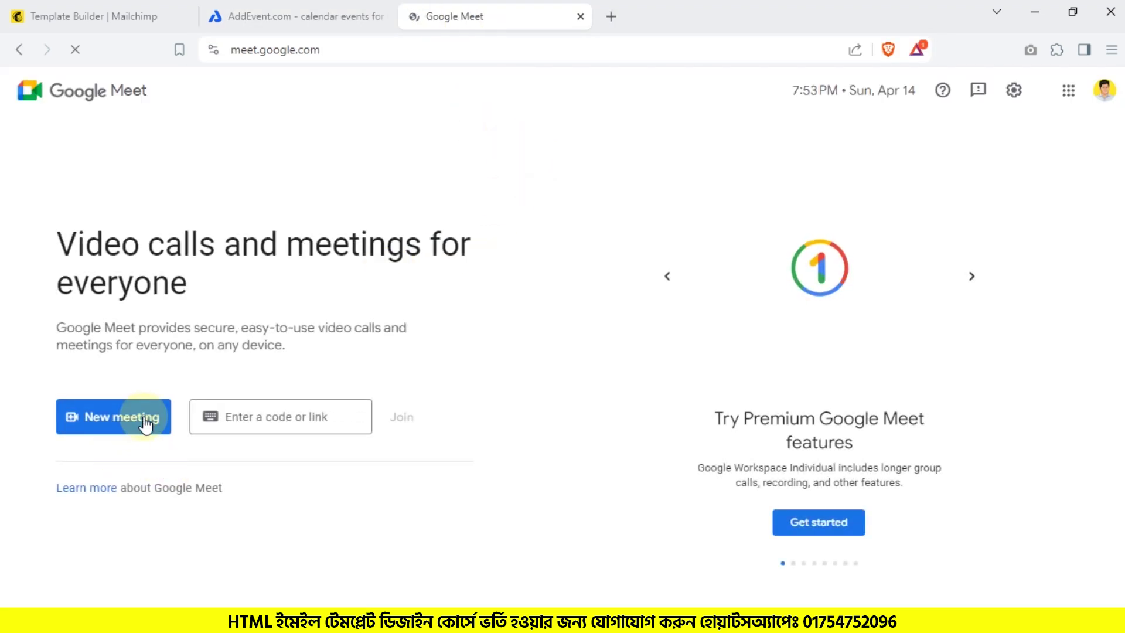
pyautogui.click(137, 434)
pyautogui.click(220, 414)
pyautogui.click(666, 354)
# Step: Paste the Meet link into the GAME location's webconference link field and save it
pyautogui.click(364, 16)
pyautogui.tripleClick(638, 304)
pyautogui.write('https://meet.google.com/pjg-hbgr-uqf')
pyautogui.click(553, 391)
pyautogui.click(461, 525)
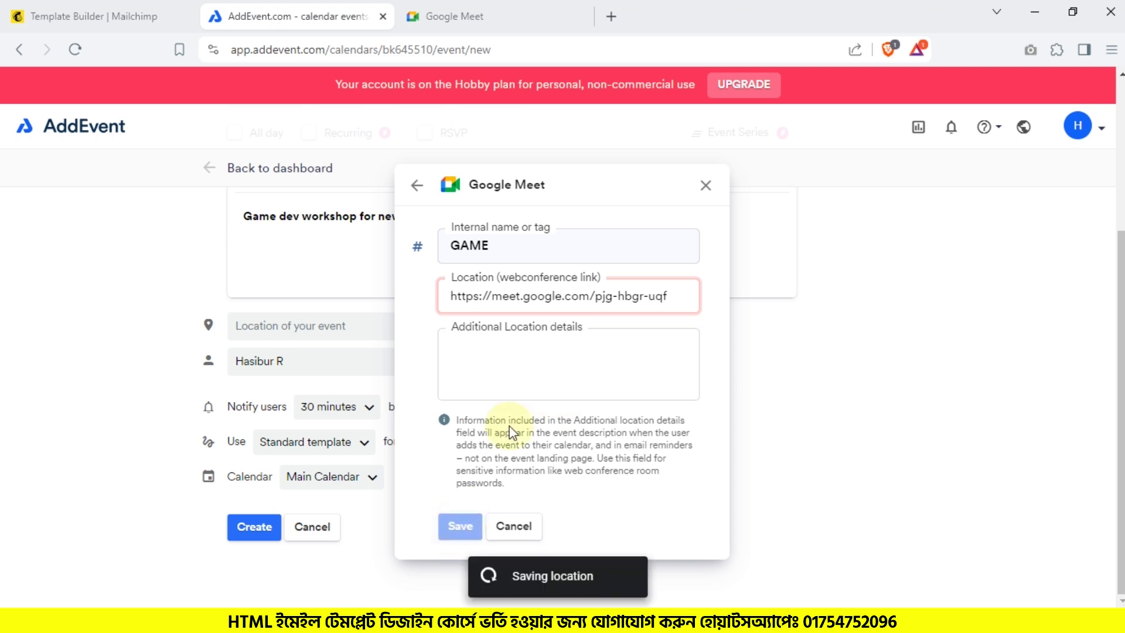
# Step: Apply the saved GAME location and replace the organizer's name with a new one
pyautogui.click(589, 260)
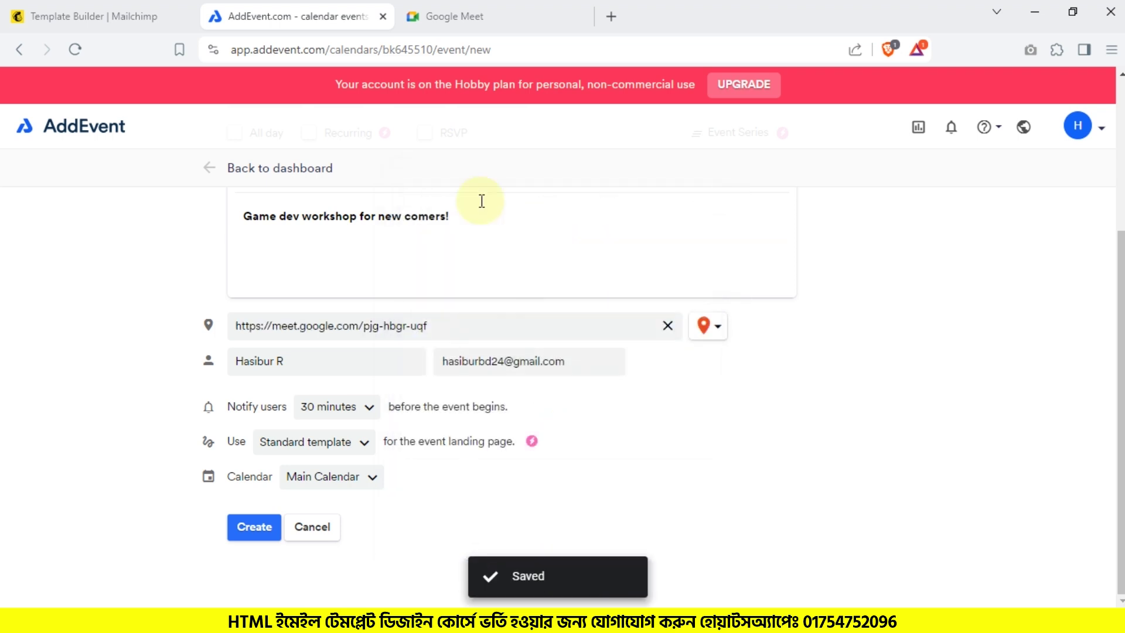
pyautogui.click(710, 336)
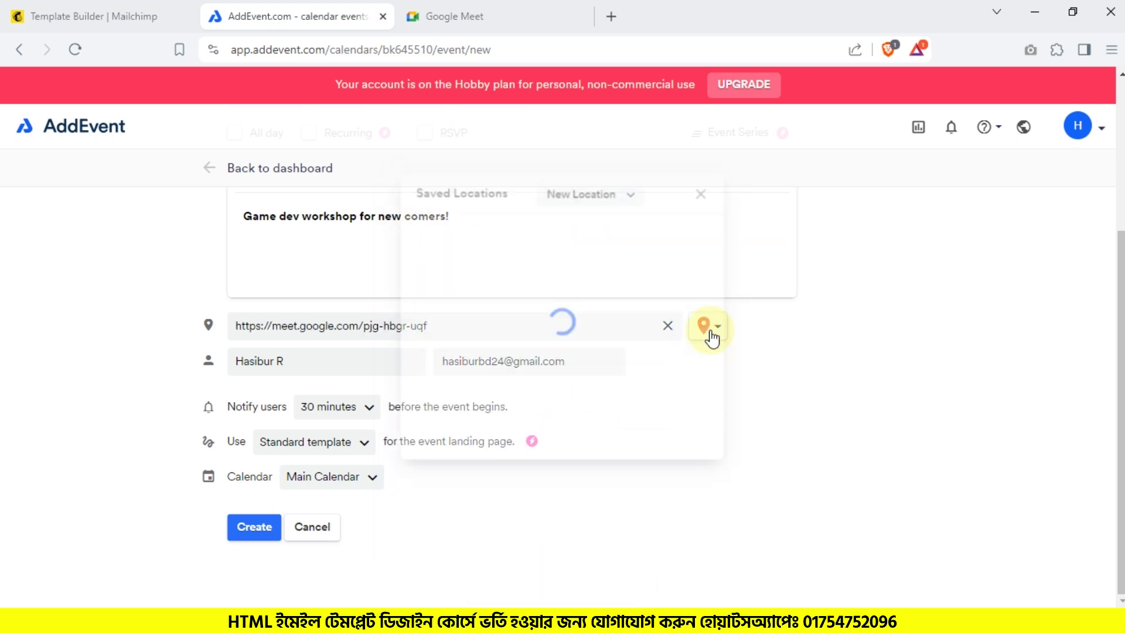
pyautogui.click(110, 352)
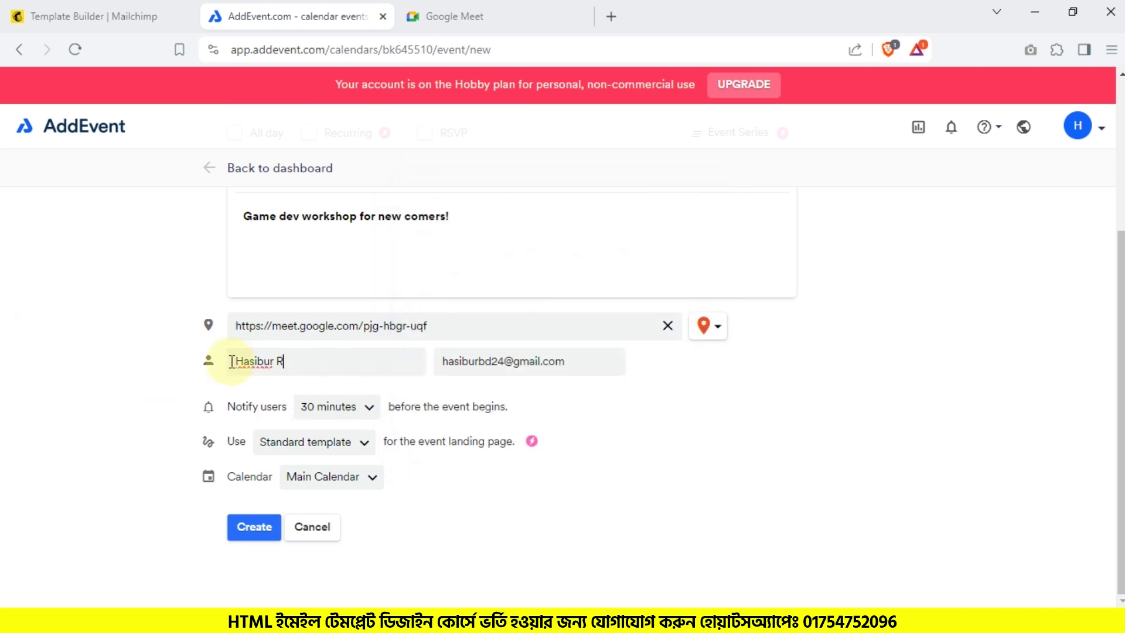
pyautogui.moveTo(231, 361); pyautogui.dragTo(167, 362)
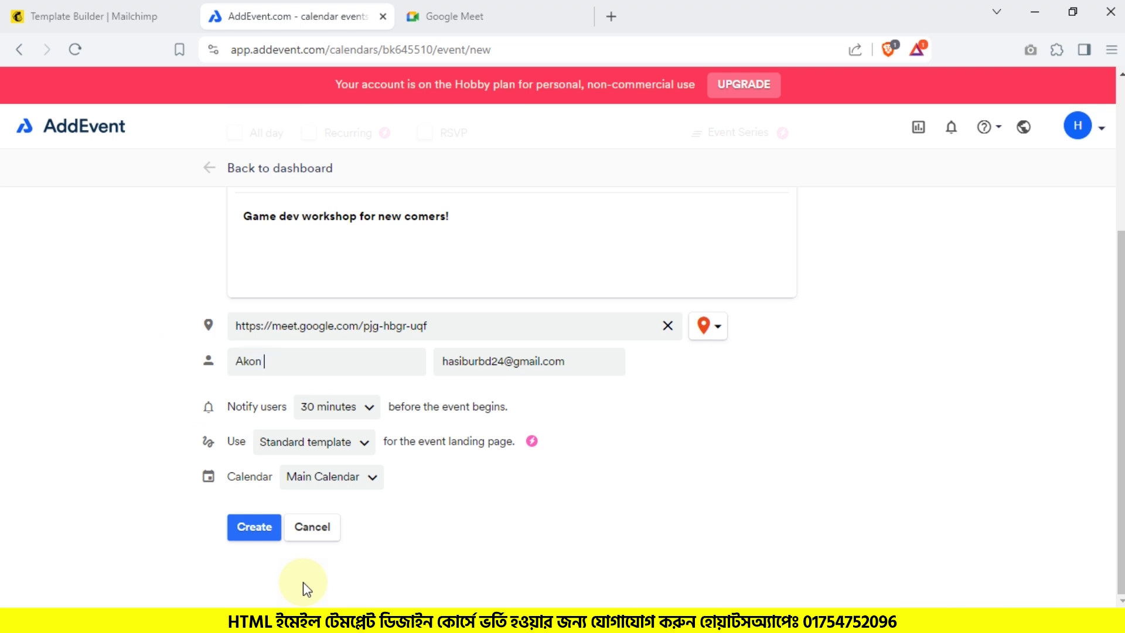
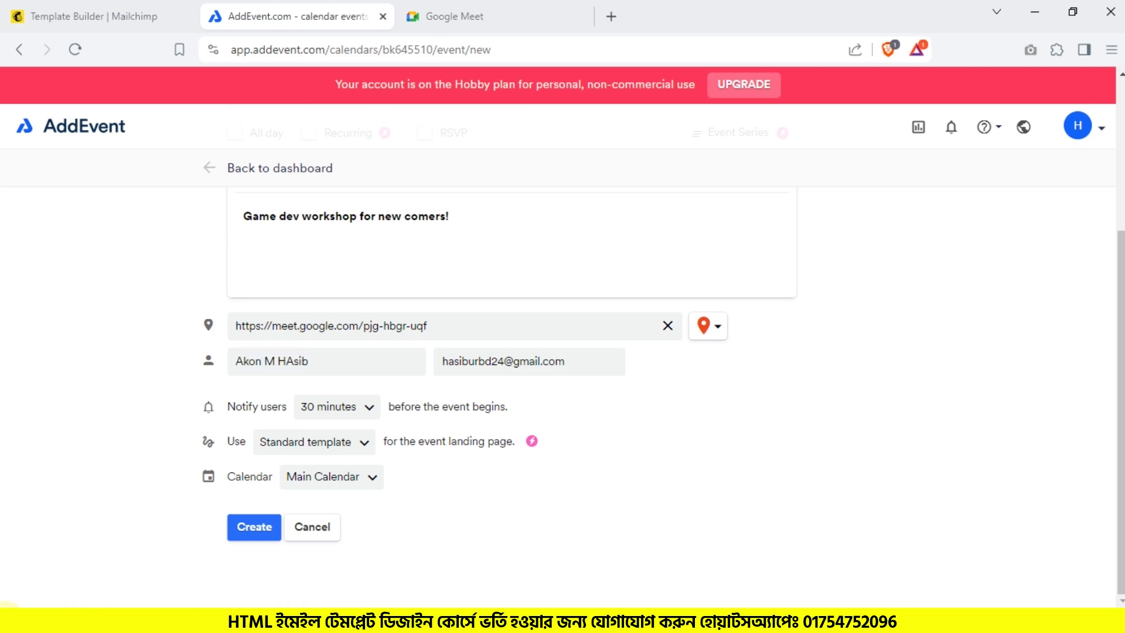
# Step: Keep the 30-minute reminder, Standard template and Main Calendar, then create the event
pyautogui.click(361, 409)
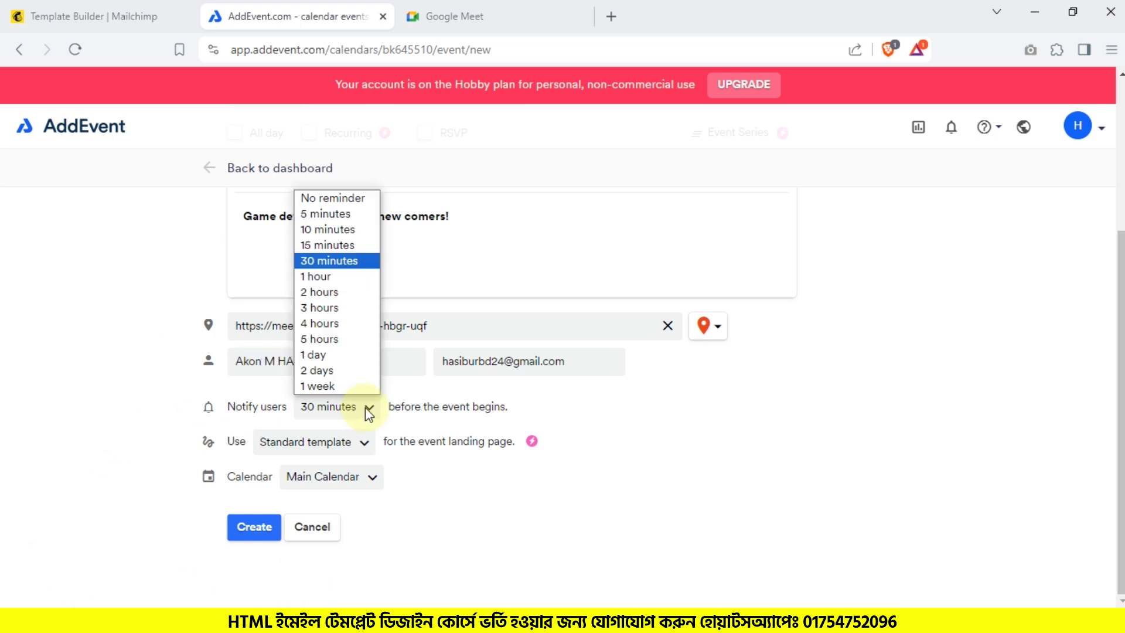
pyautogui.click(365, 406)
pyautogui.click(365, 407)
pyautogui.click(365, 406)
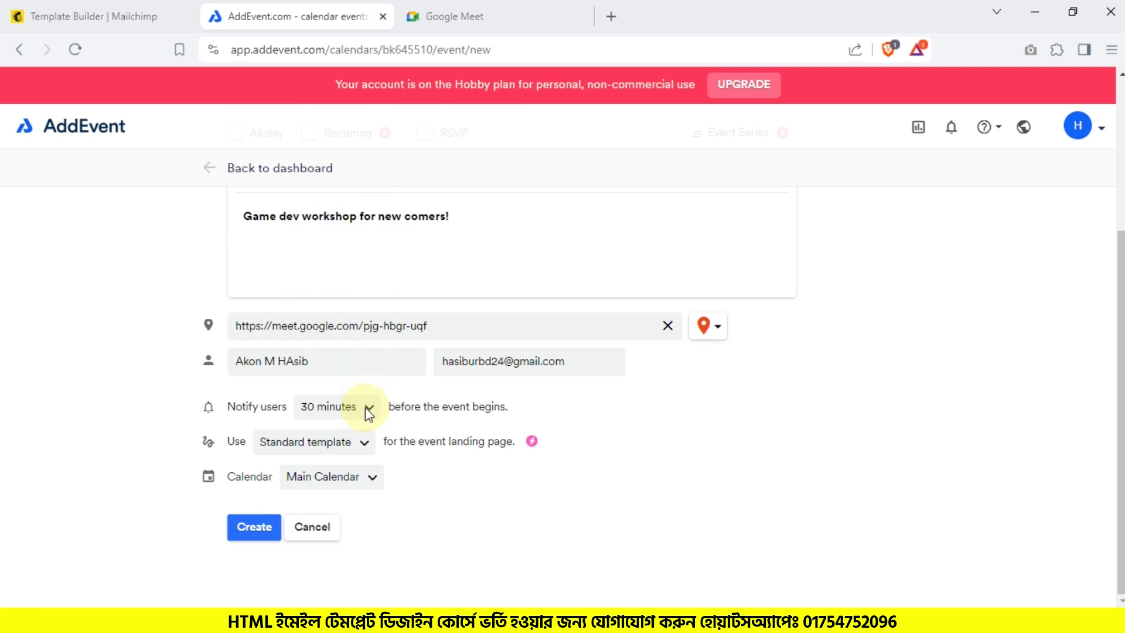
pyautogui.click(343, 449)
pyautogui.click(345, 452)
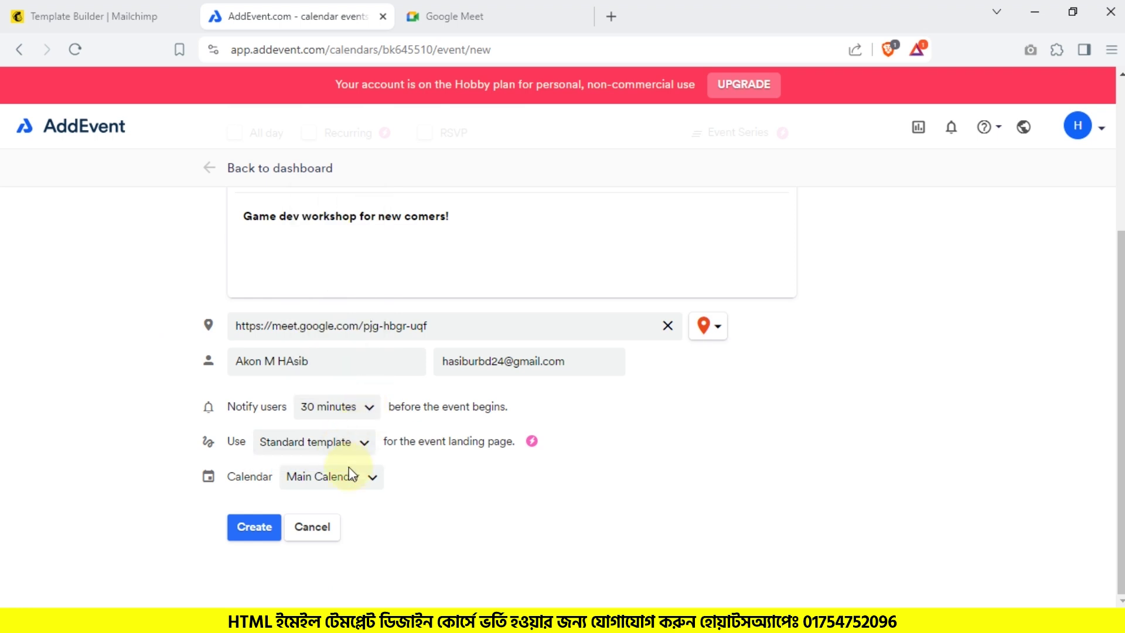
pyautogui.click(347, 490)
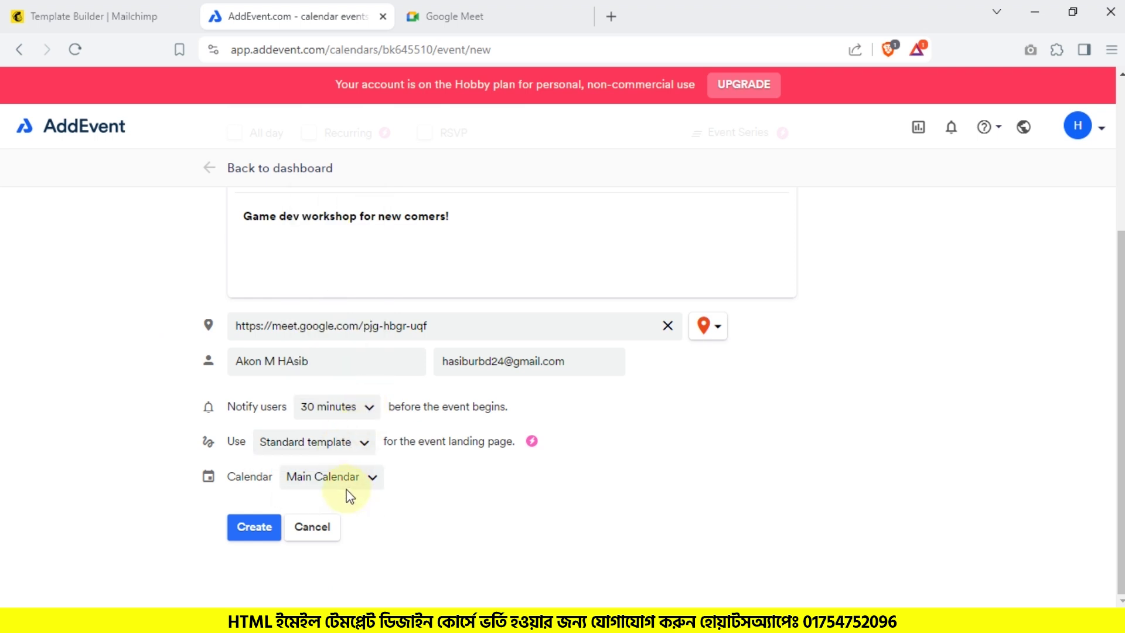
pyautogui.click(249, 530)
# Step: Open the Workshop event's landing page and add it to Google Calendar
pyautogui.scroll(-2, 345, 452)
pyautogui.scroll(3, 361, 412)
pyautogui.scroll(-1, 361, 412)
pyautogui.scroll(-5, 362, 411)
pyautogui.scroll(5, 335, 448)
pyautogui.scroll(-5, 335, 448)
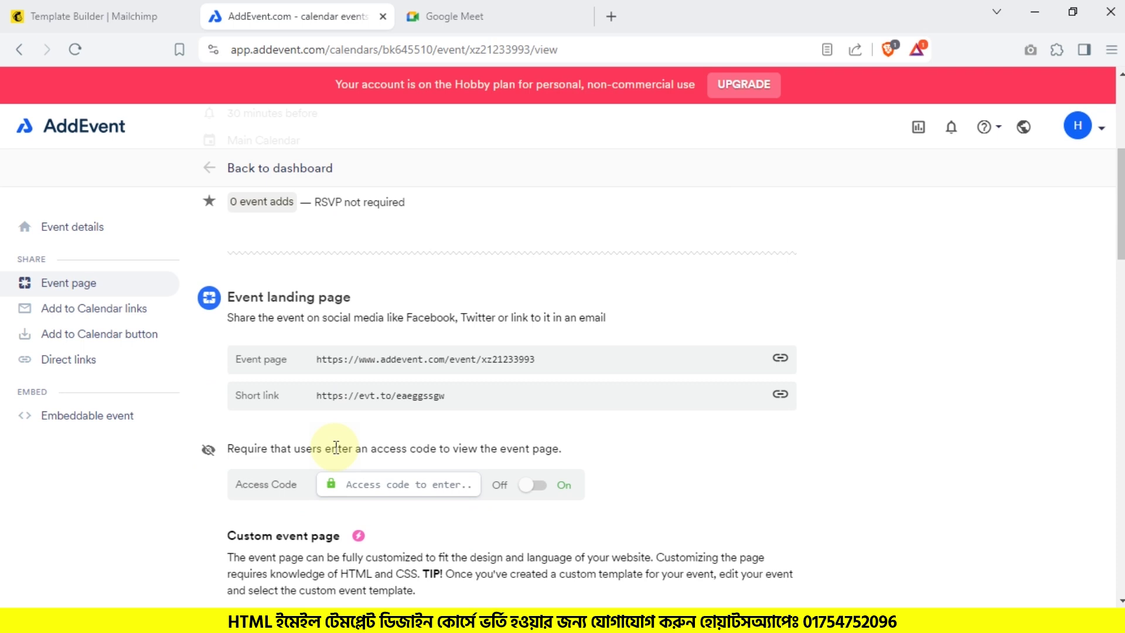
pyautogui.click(780, 358)
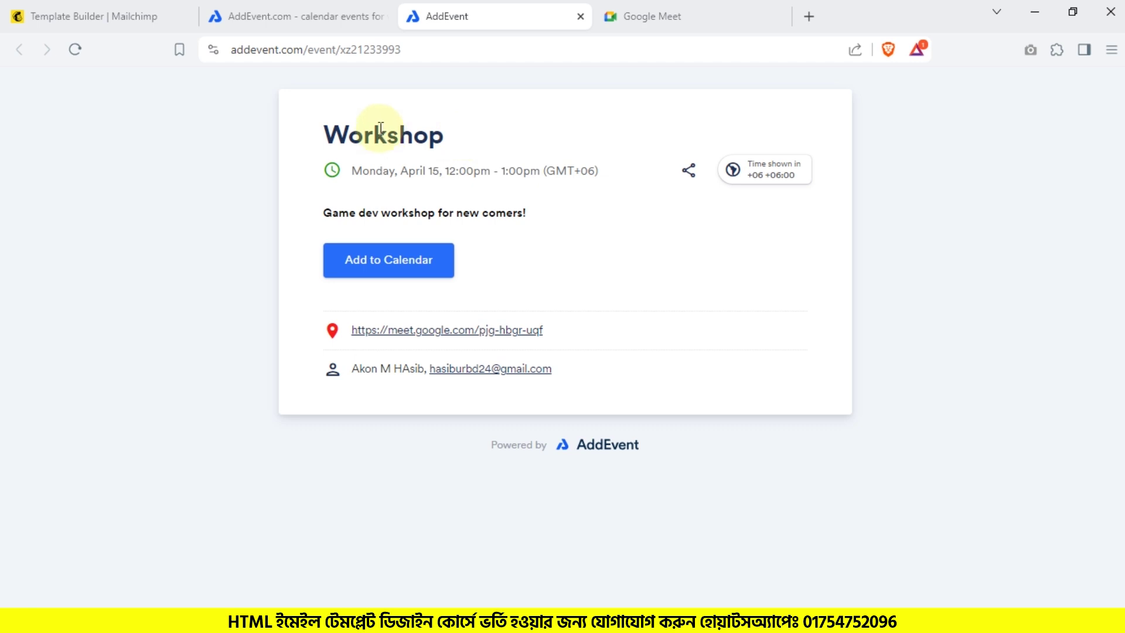
pyautogui.click(389, 275)
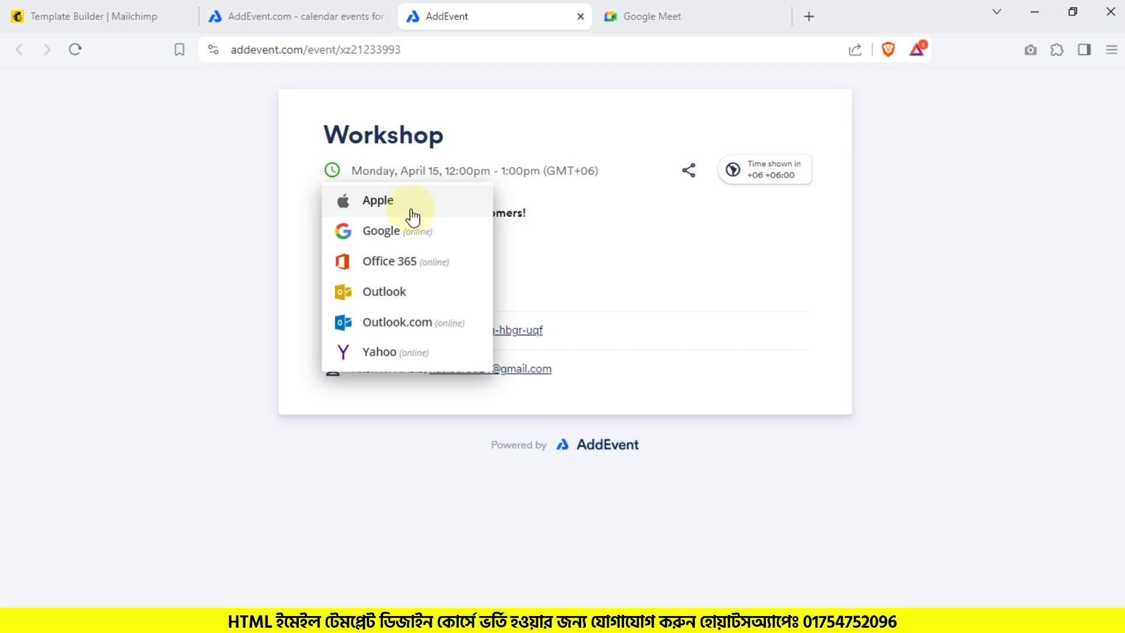
pyautogui.click(404, 234)
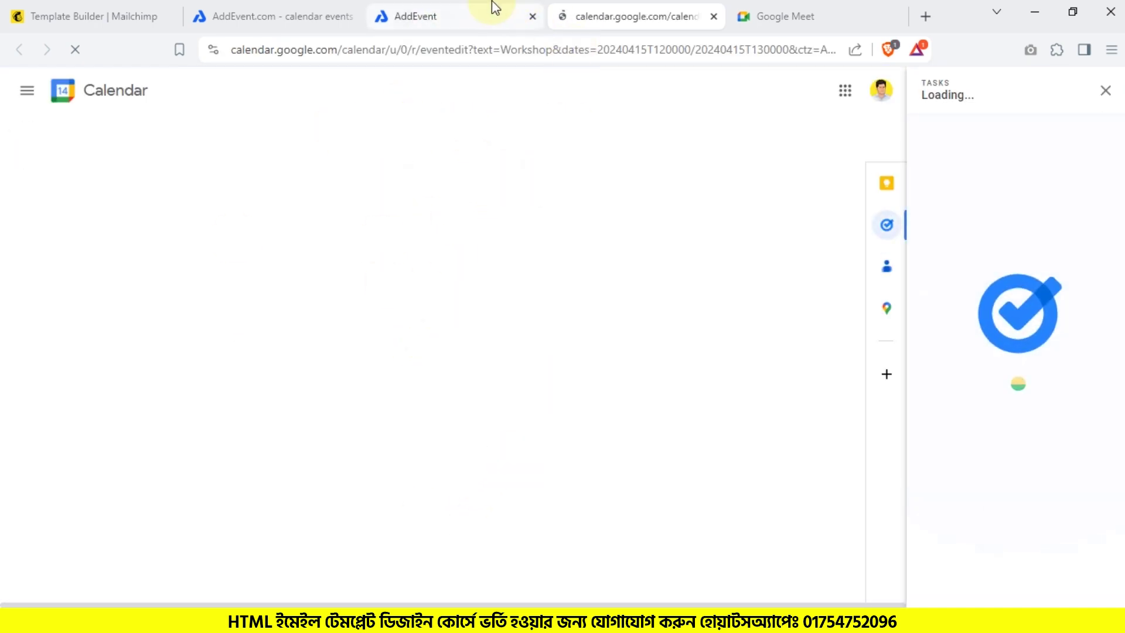
# Step: Return to the landing page, select its web address, then go back to Mailchimp
pyautogui.click(492, 7)
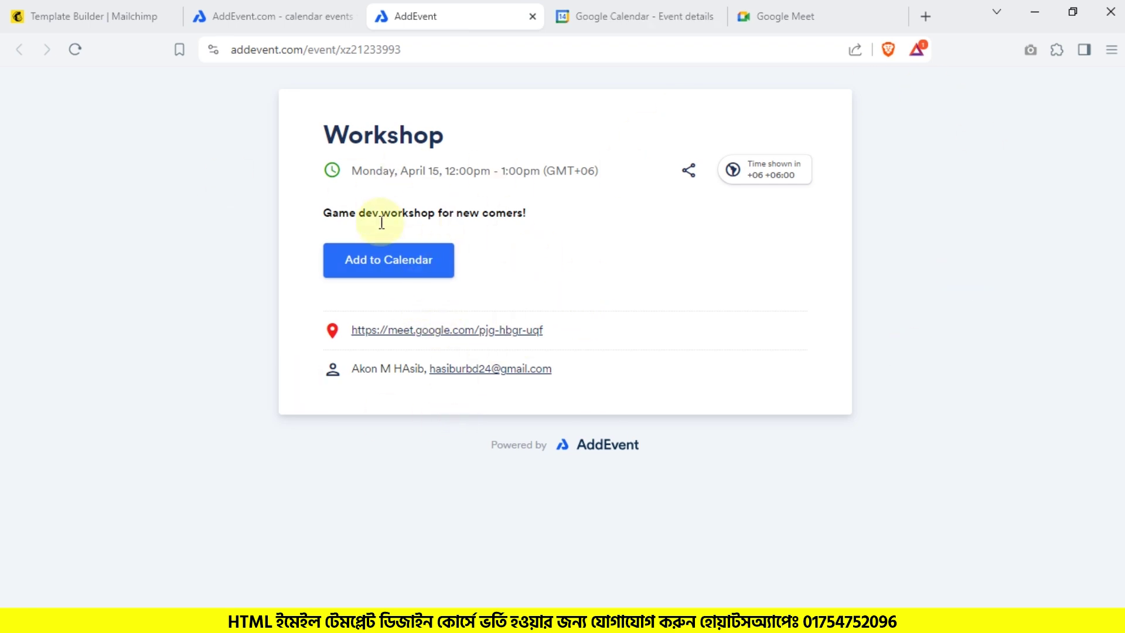
pyautogui.click(369, 50)
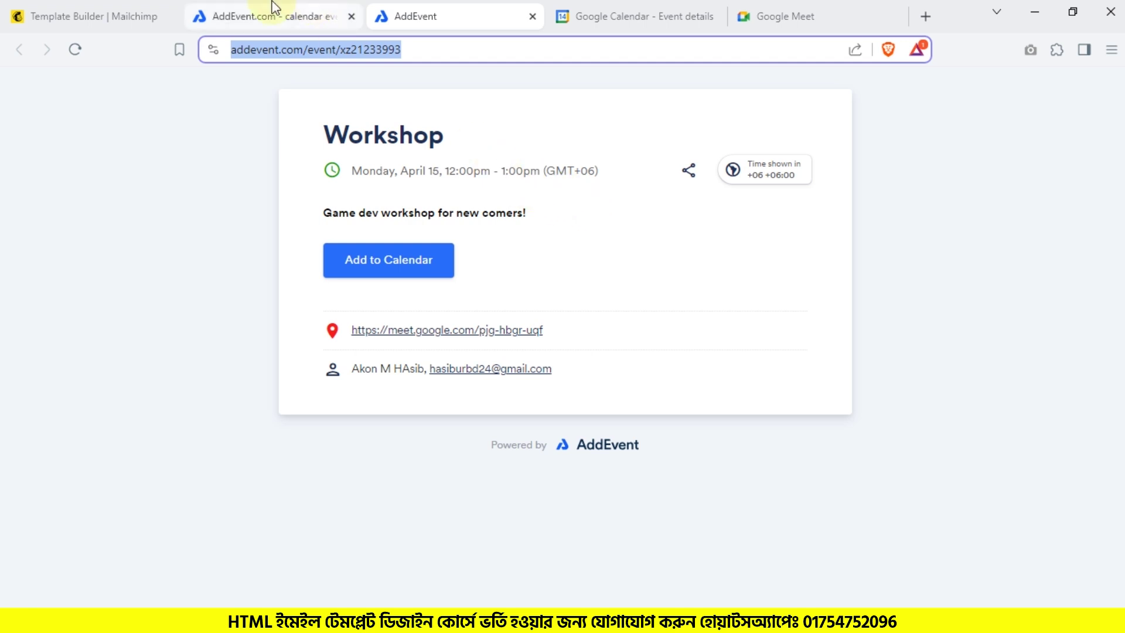
pyautogui.click(87, 16)
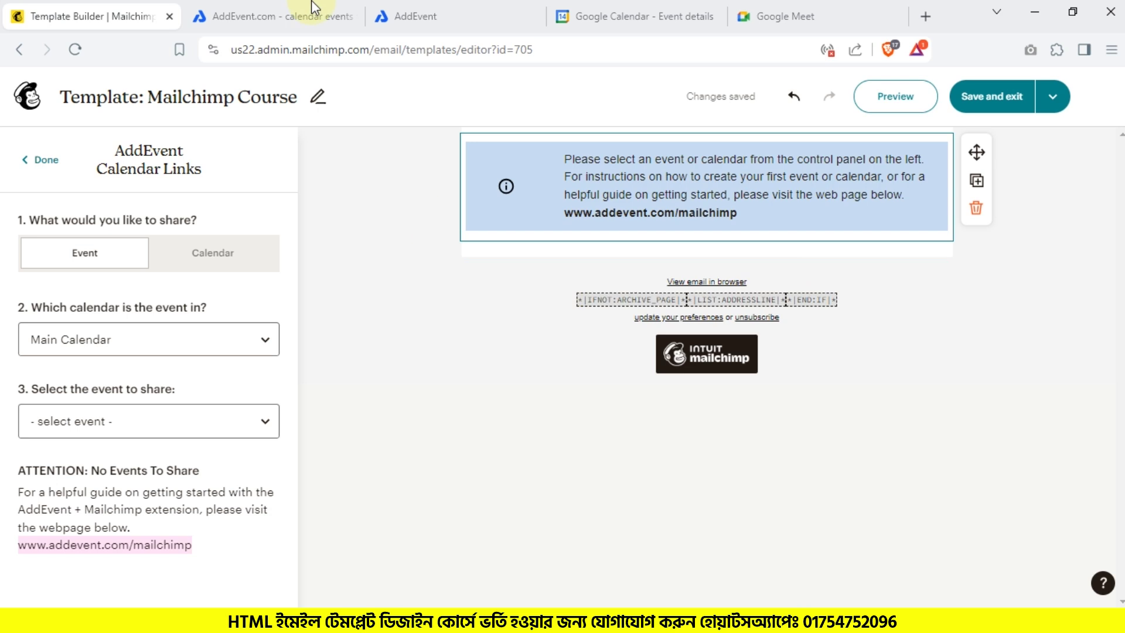
# Step: Open the Workshop event's sharing page and browse its calendar links, button, direct links and embed options
pyautogui.click(458, 8)
pyautogui.click(283, 16)
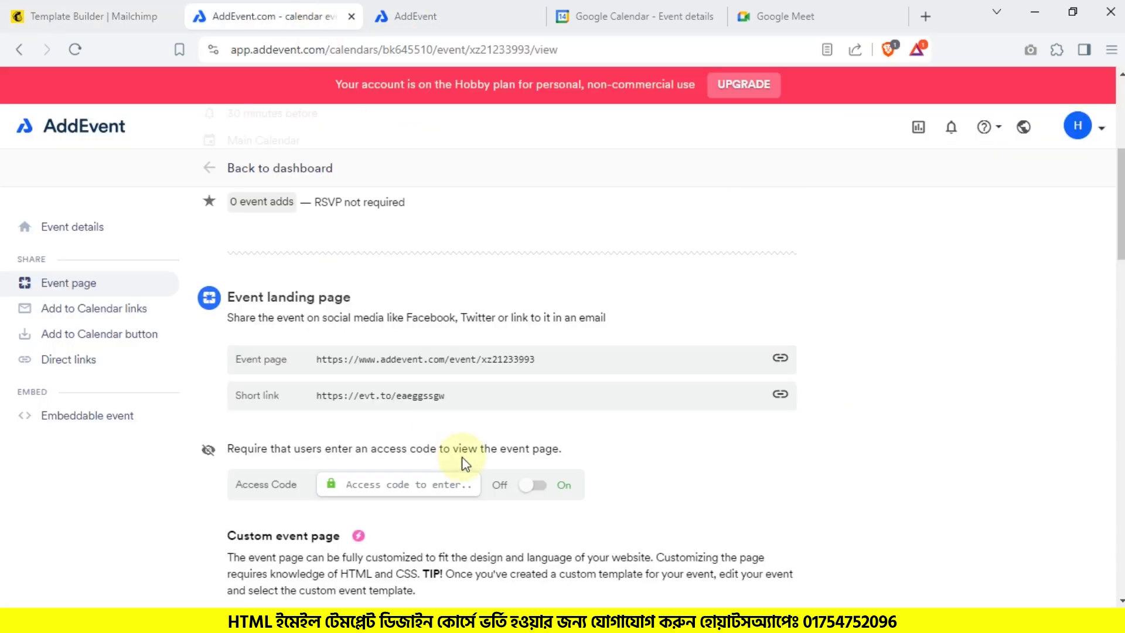
pyautogui.scroll(-10, 463, 454)
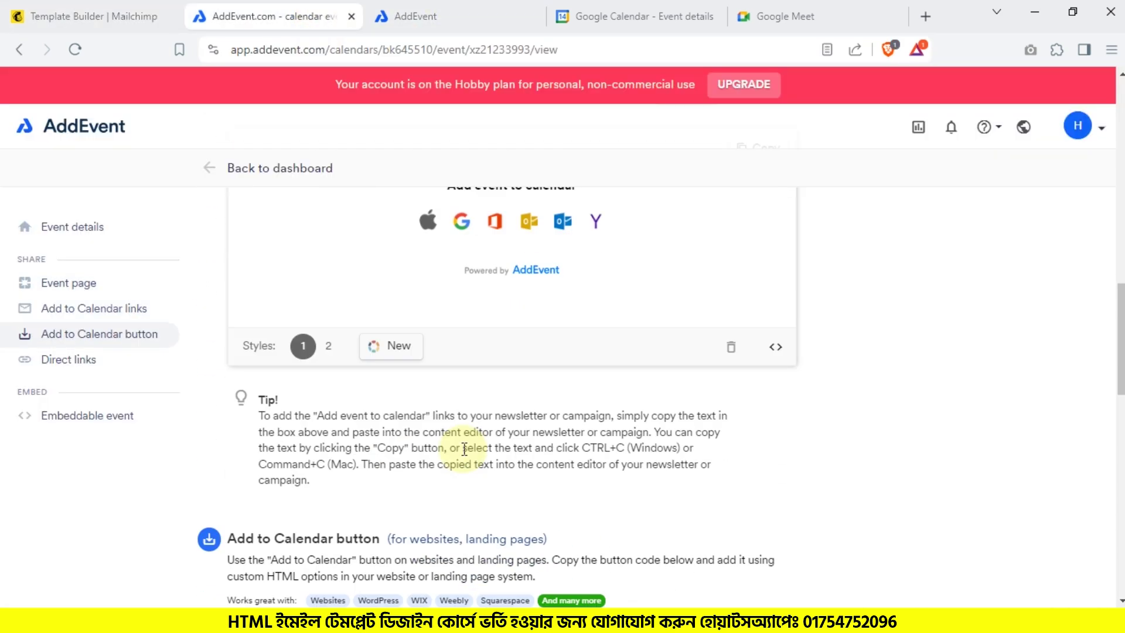
pyautogui.scroll(5, 528, 445)
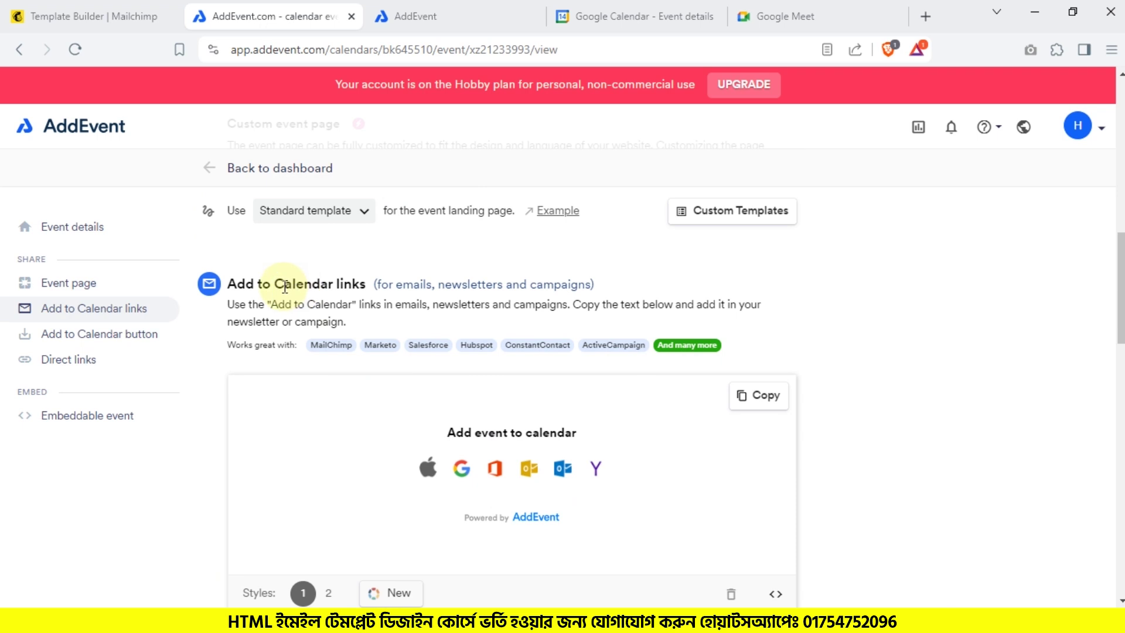
pyautogui.scroll(-3, 547, 377)
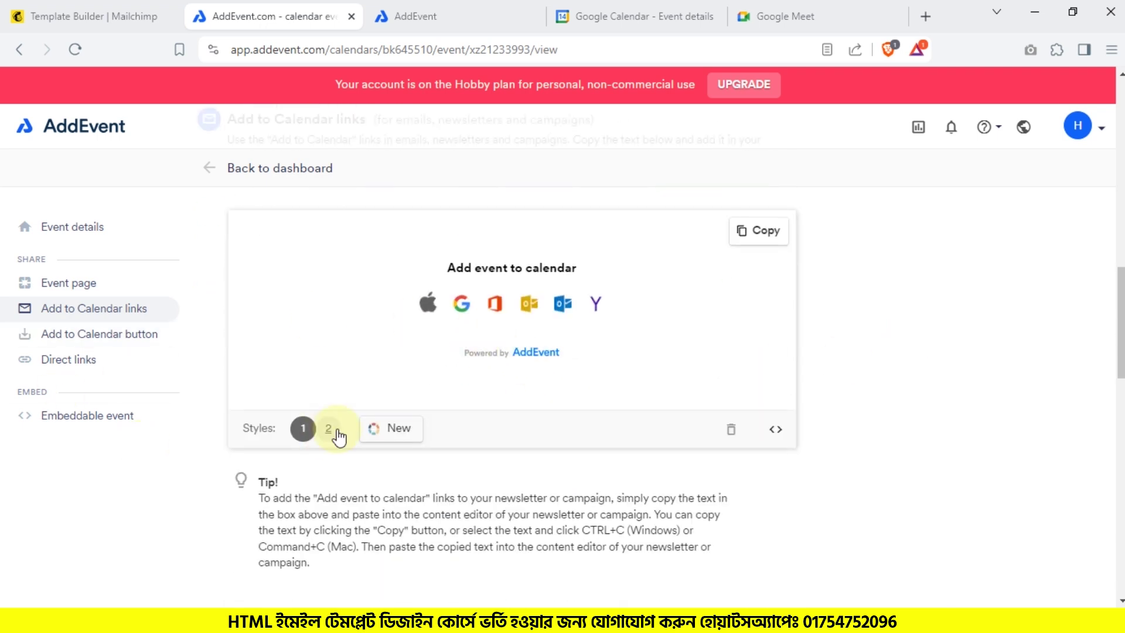
pyautogui.scroll(-7, 382, 287)
pyautogui.scroll(-8, 387, 287)
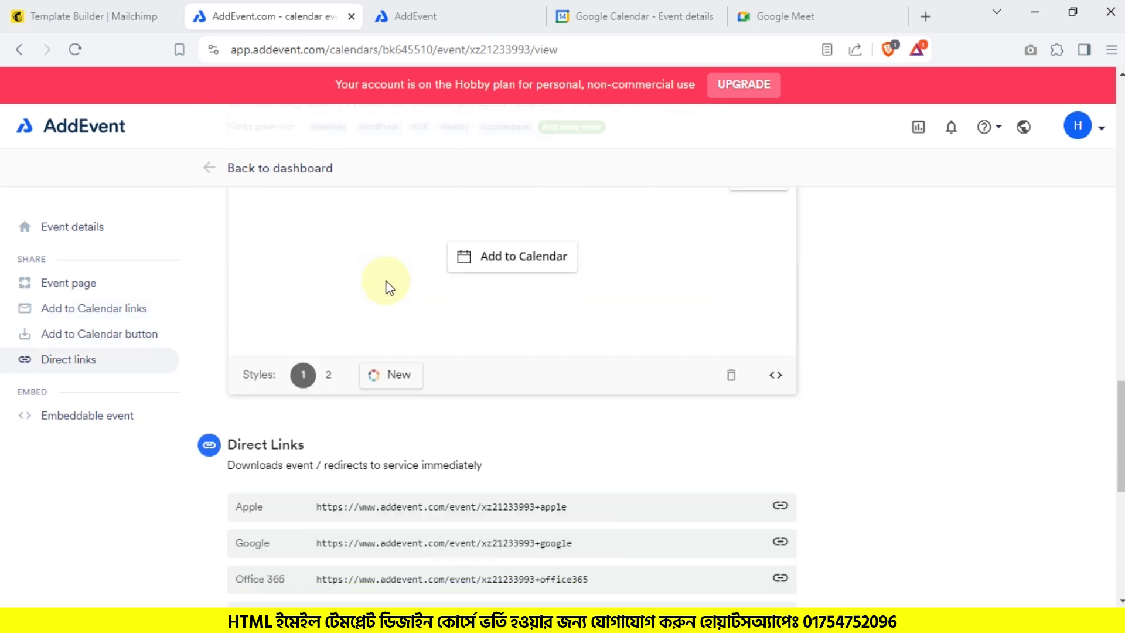
pyautogui.scroll(4, 392, 357)
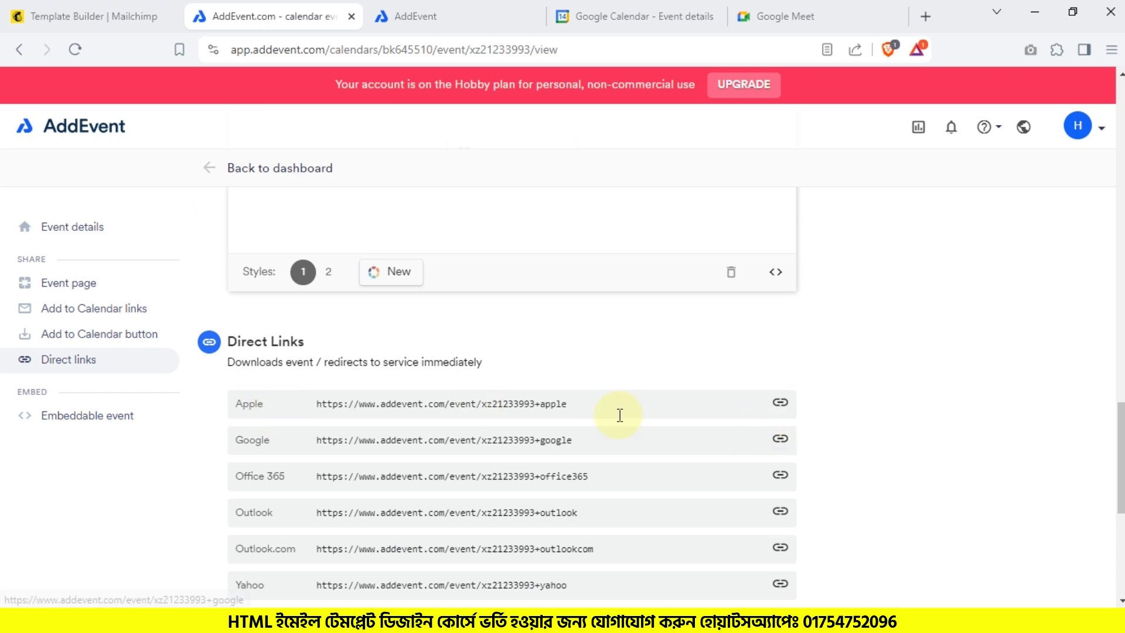
pyautogui.scroll(-3, 394, 346)
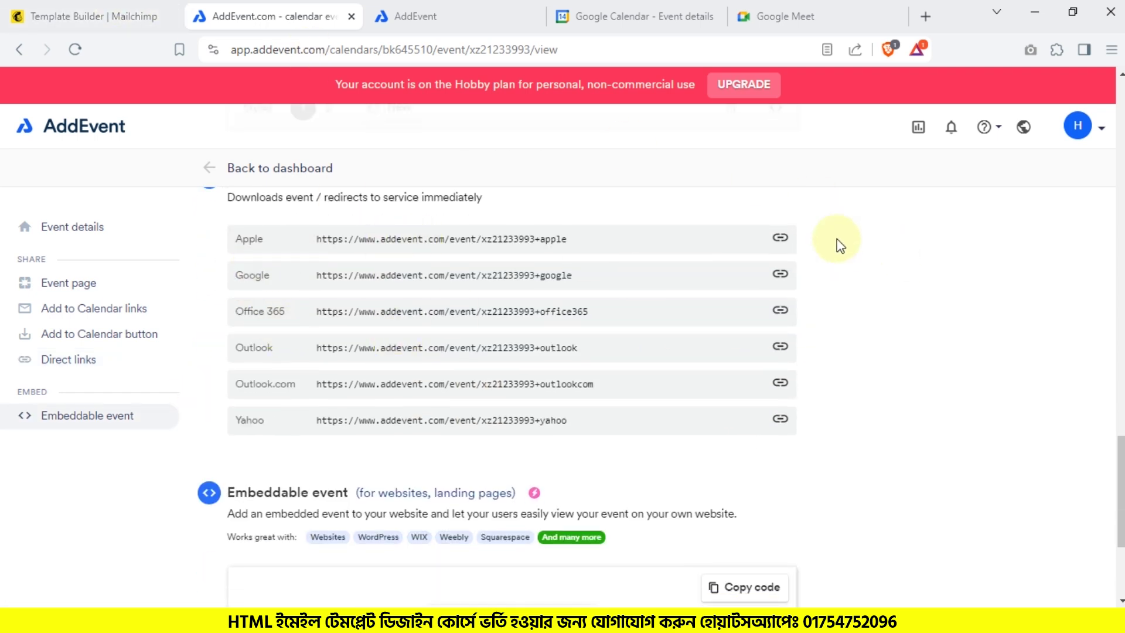
pyautogui.scroll(-1, 287, 259)
pyautogui.scroll(-4, 290, 263)
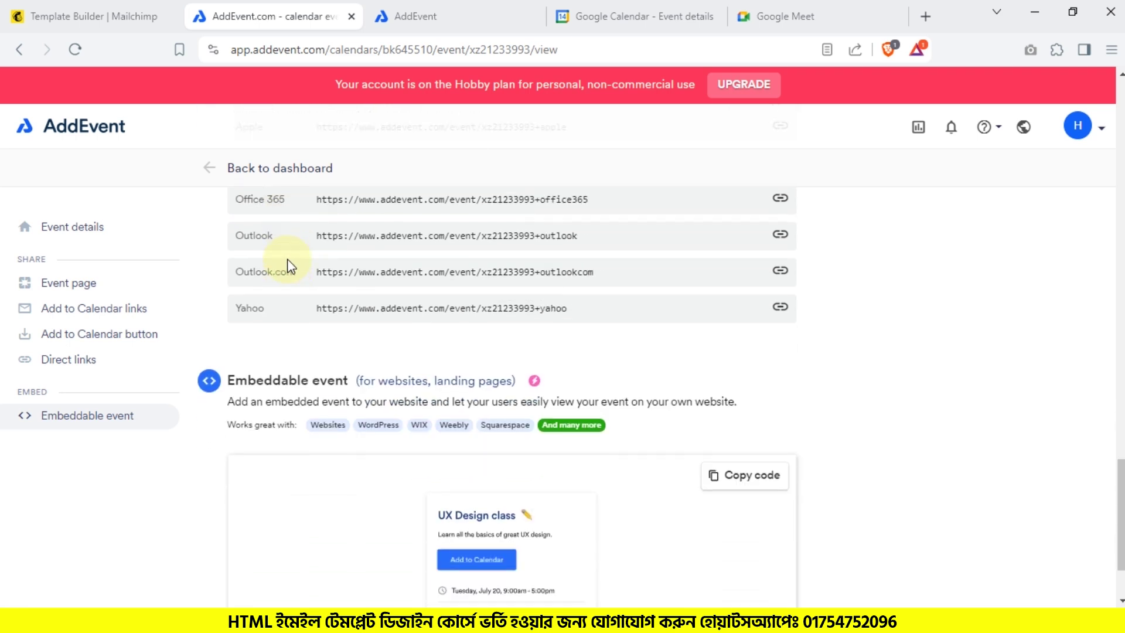
# Step: Back in Mailchimp, set the AddEvent block's calendar to Main Calendar
pyautogui.click(94, 15)
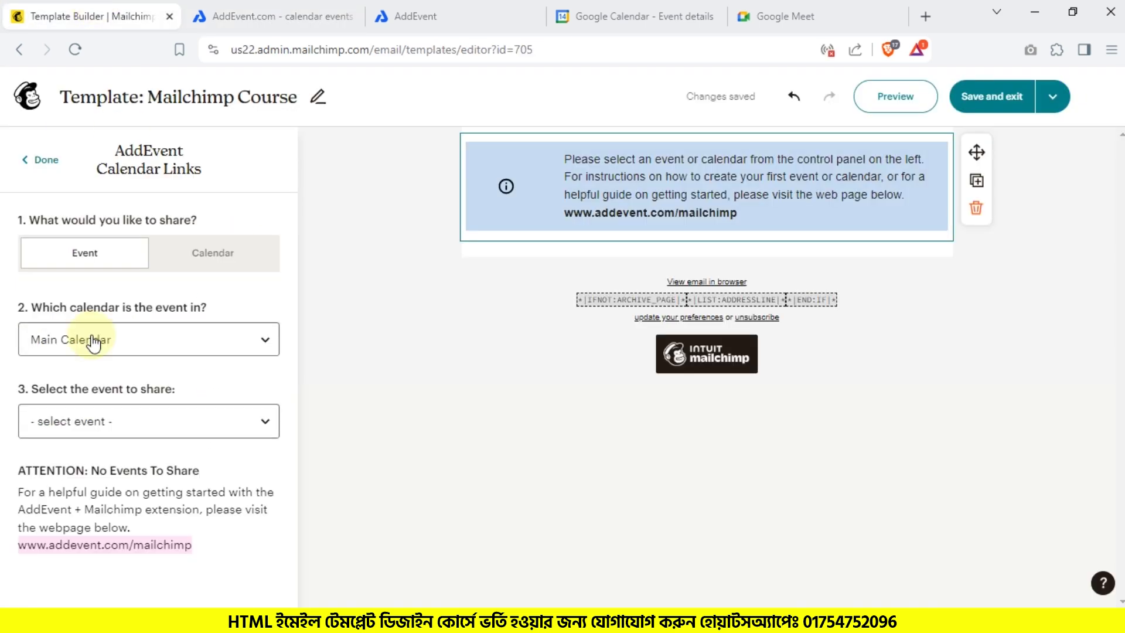
pyautogui.click(87, 430)
pyautogui.click(87, 431)
pyautogui.click(102, 335)
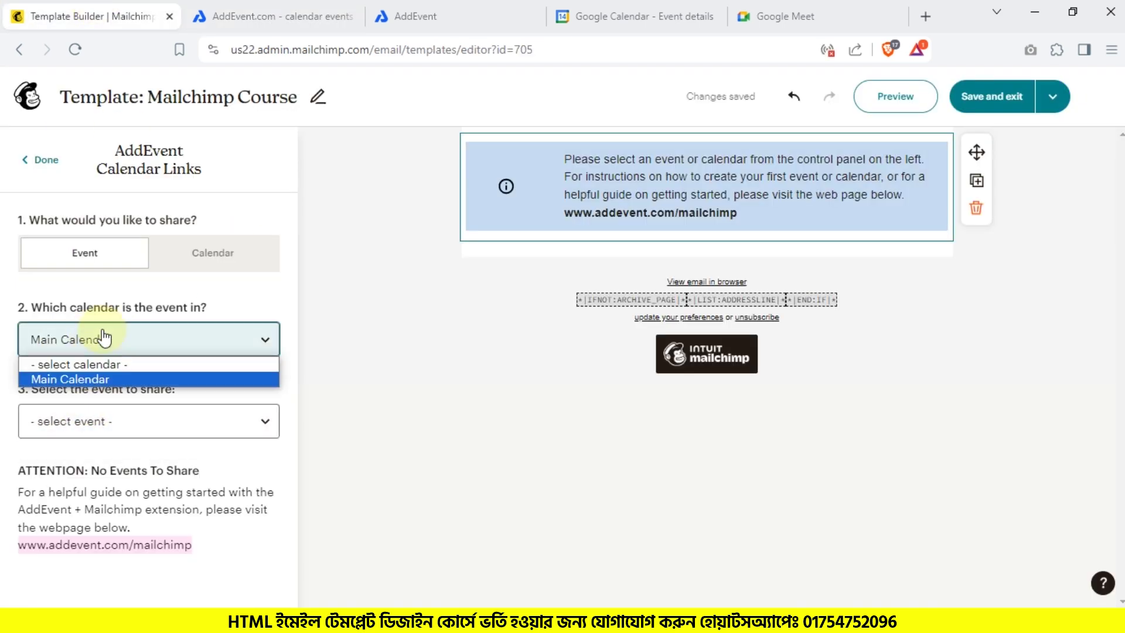
pyautogui.click(87, 366)
pyautogui.click(85, 346)
pyautogui.click(80, 380)
pyautogui.click(99, 423)
pyautogui.click(100, 427)
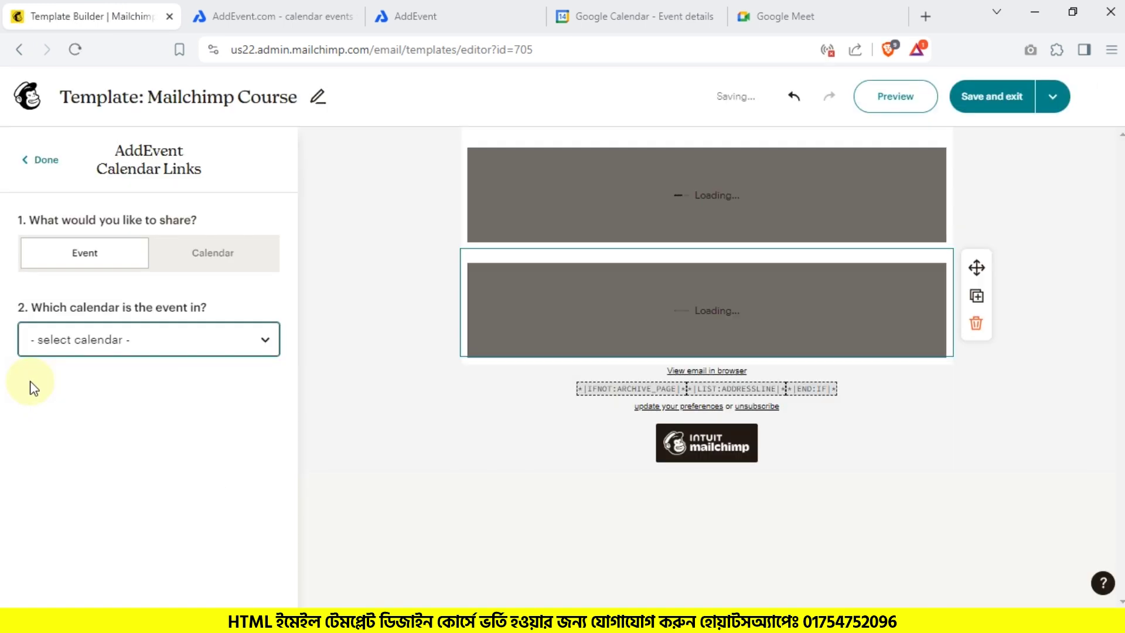
# Step: Pick the Game Dev event from Main Calendar as the event to share
pyautogui.click(112, 334)
pyautogui.click(88, 379)
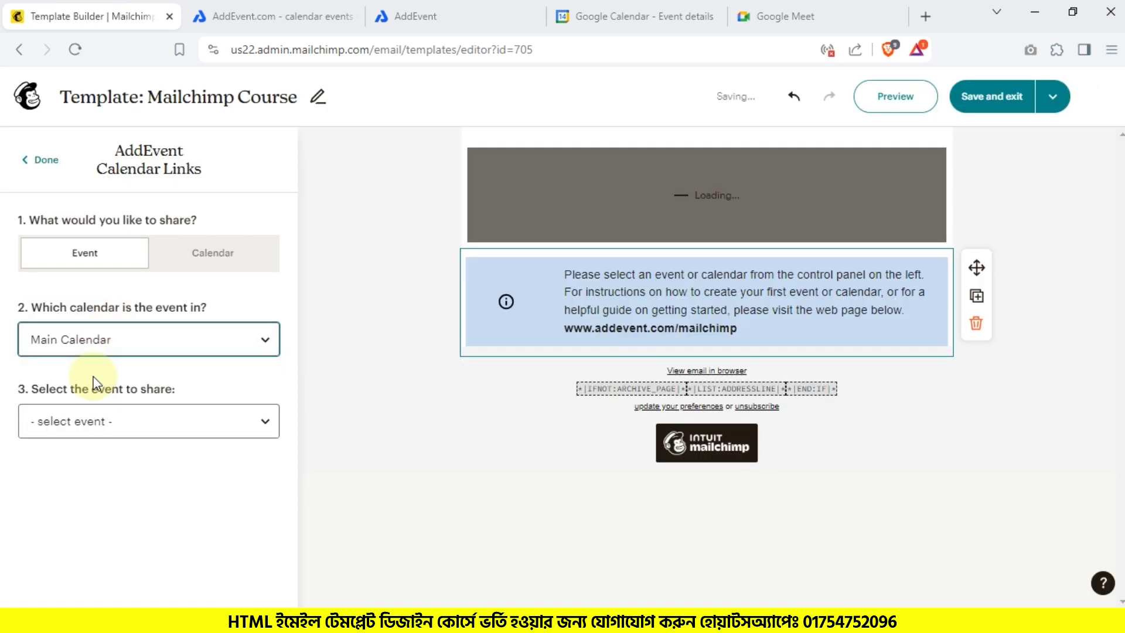
pyautogui.click(94, 422)
pyautogui.click(92, 463)
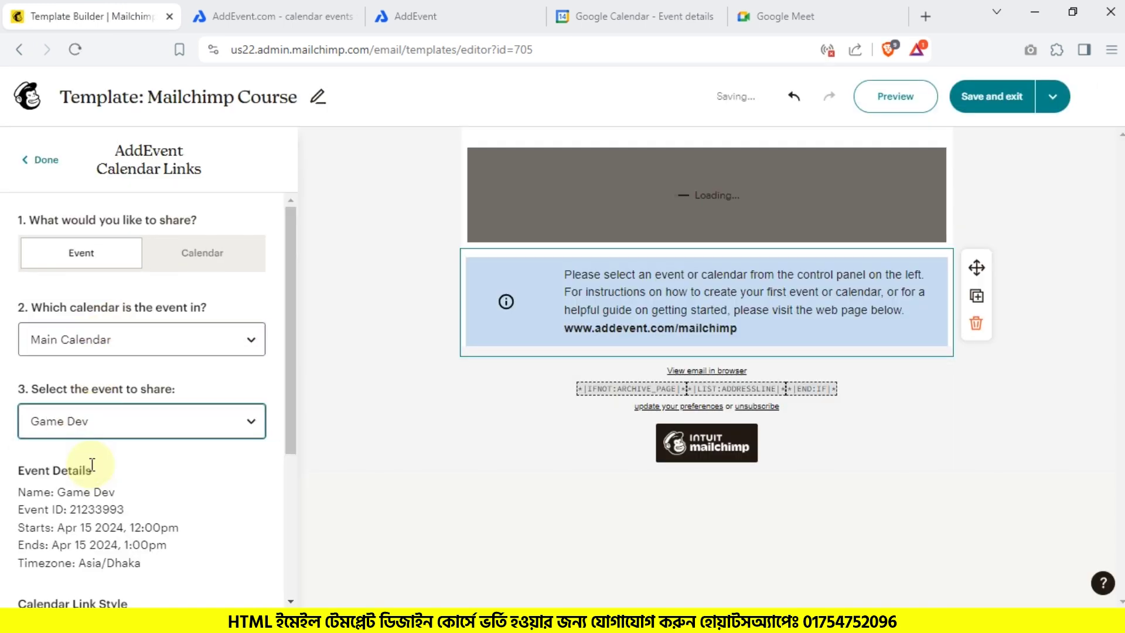
pyautogui.scroll(-4, 92, 464)
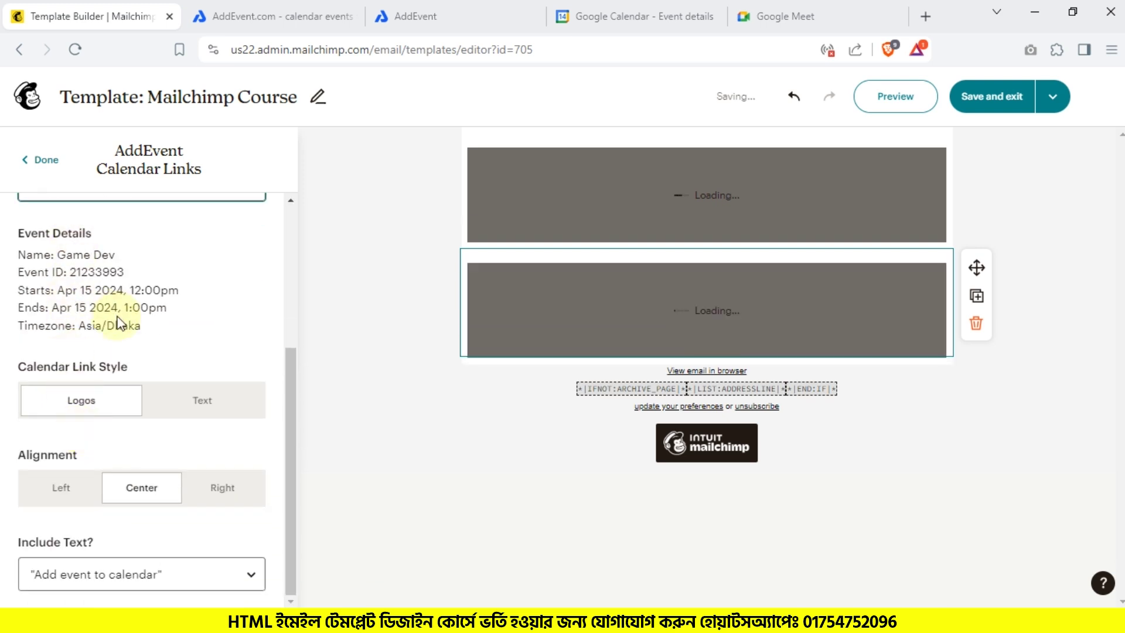
# Step: Compare AddEvent's text link style, then keep the Calendar Link Style as Logos
pyautogui.click(322, 9)
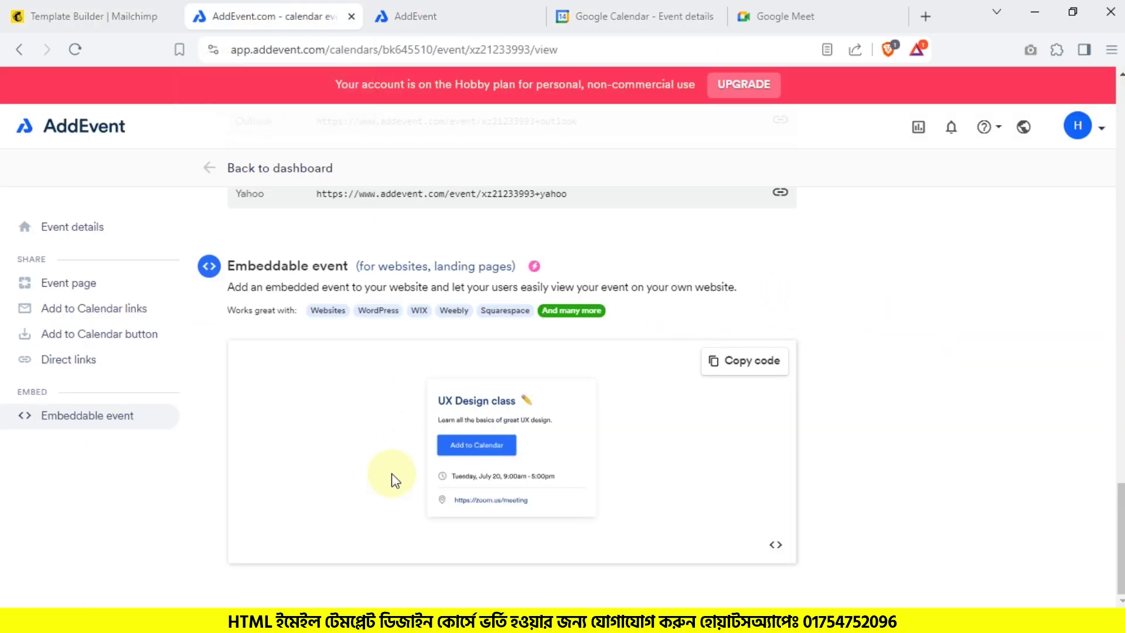
pyautogui.scroll(10, 392, 475)
pyautogui.scroll(-10, 391, 475)
pyautogui.scroll(15, 392, 475)
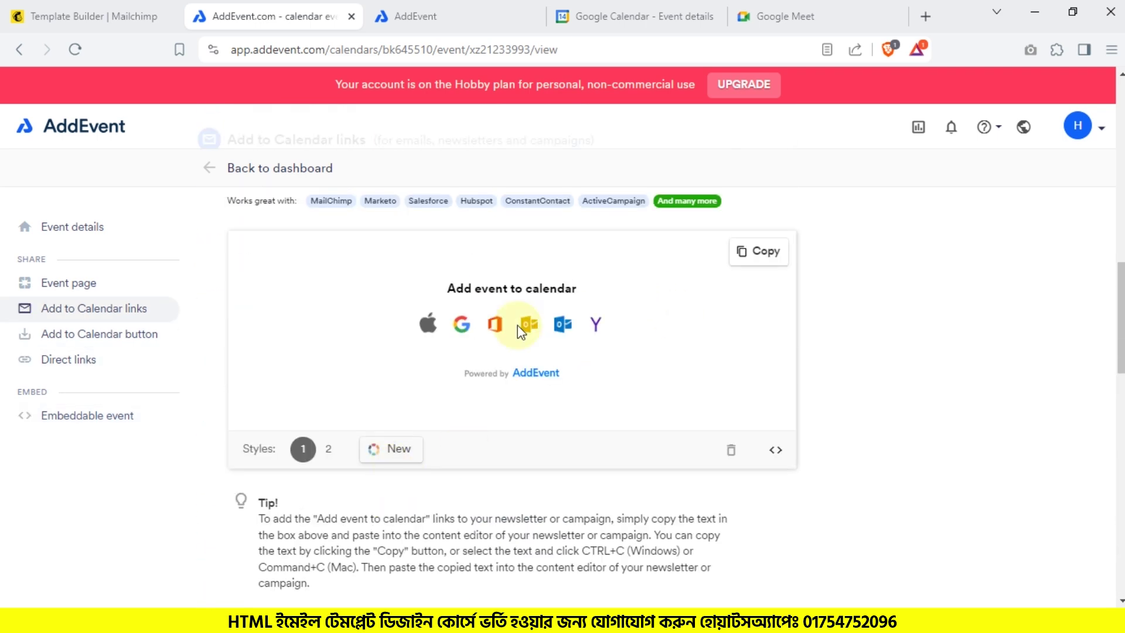
pyautogui.click(328, 449)
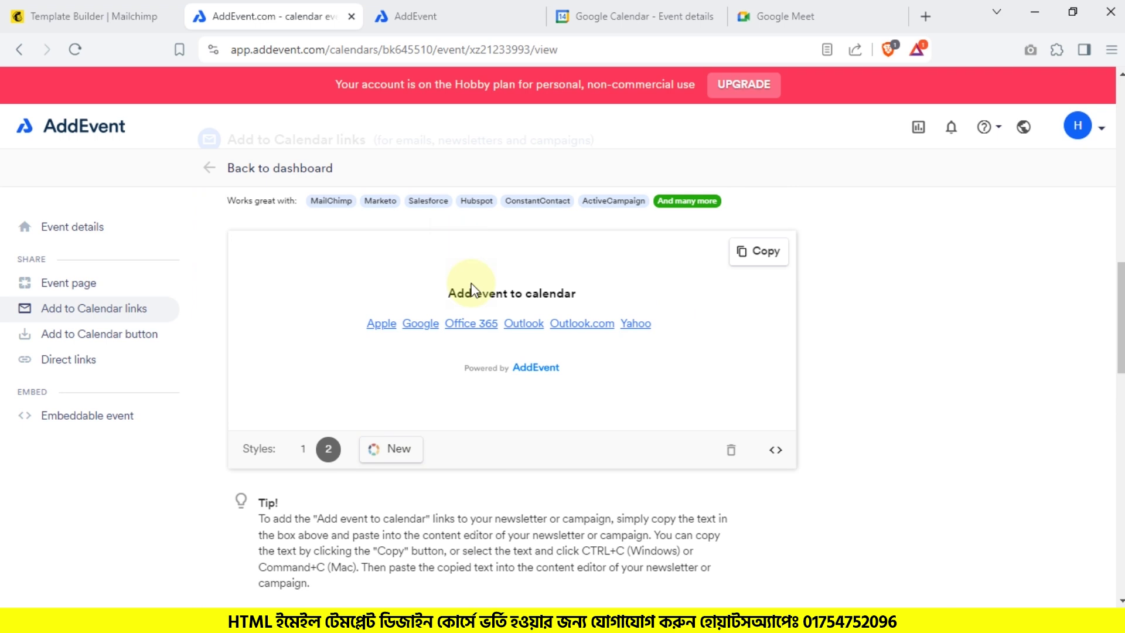
pyautogui.click(73, 13)
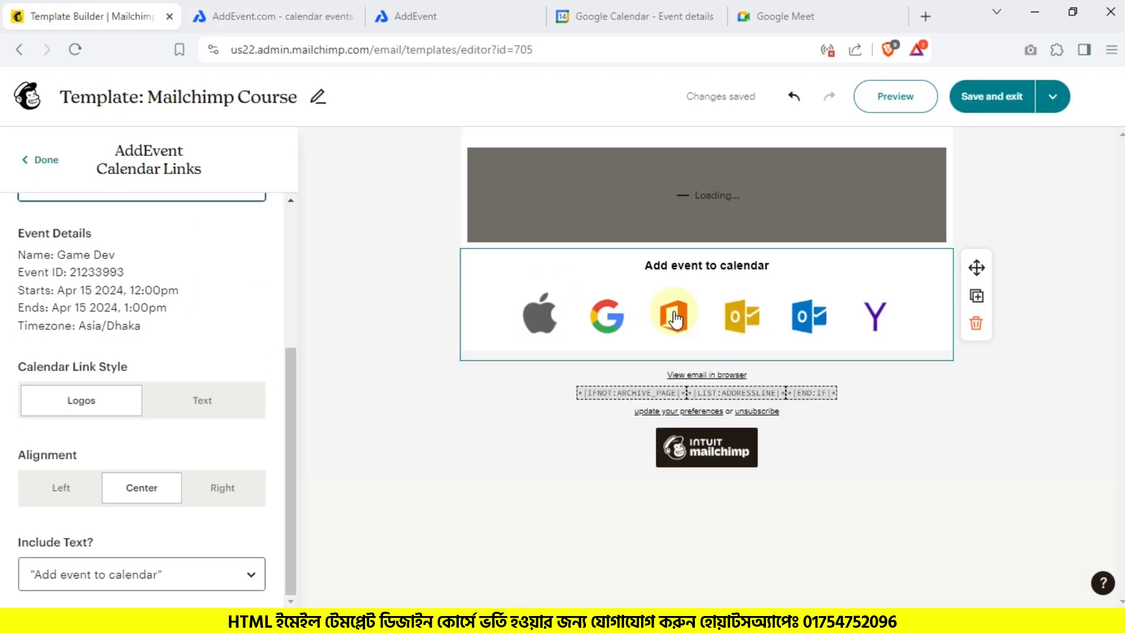
pyautogui.click(190, 410)
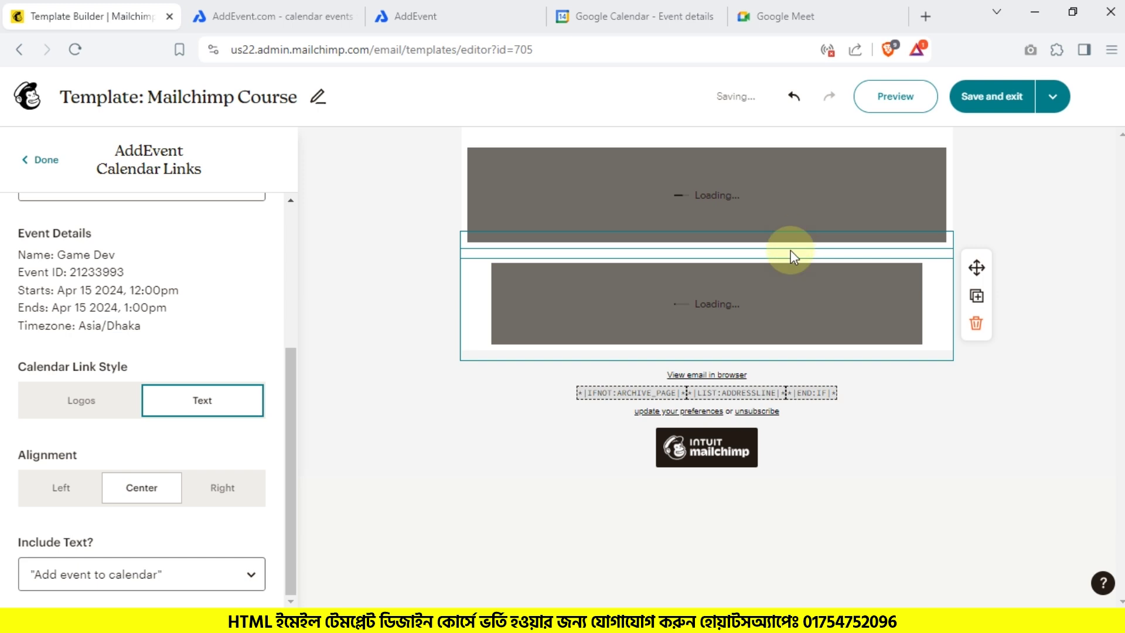
pyautogui.click(67, 404)
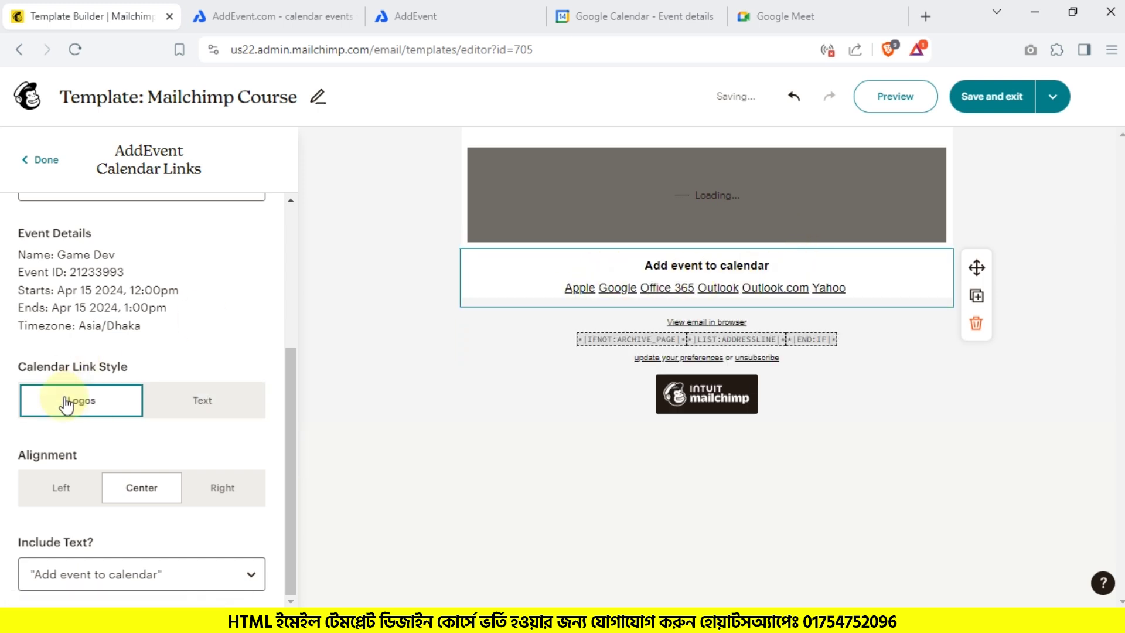
# Step: Keep the logos centred, set Include Text to 'No, hide text', and preview the template
pyautogui.click(69, 490)
pyautogui.click(142, 490)
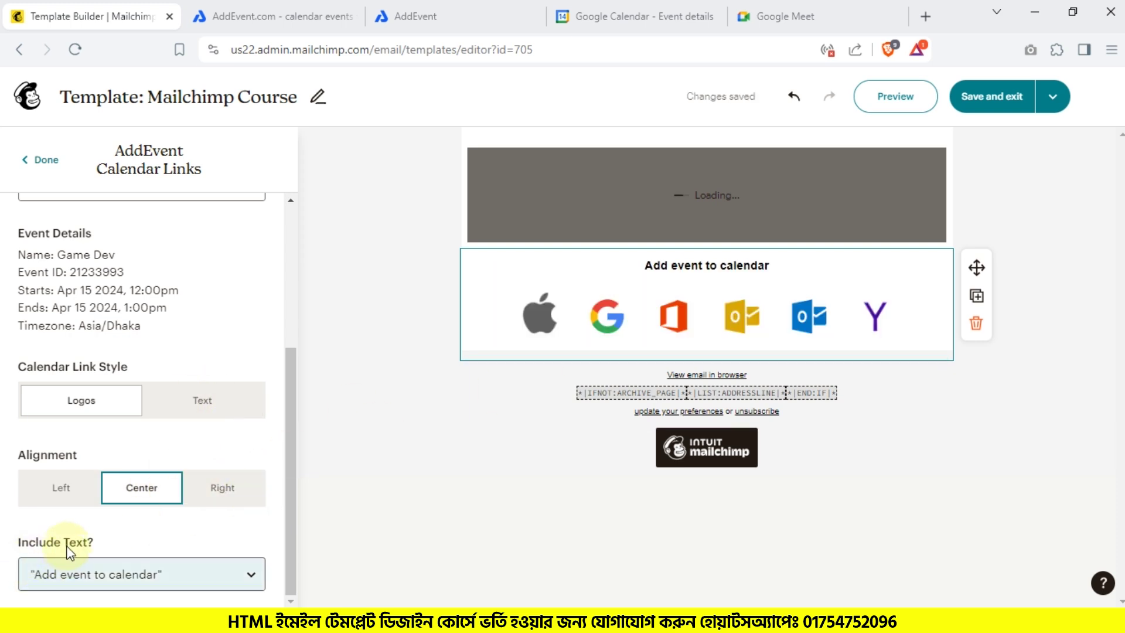
pyautogui.click(84, 579)
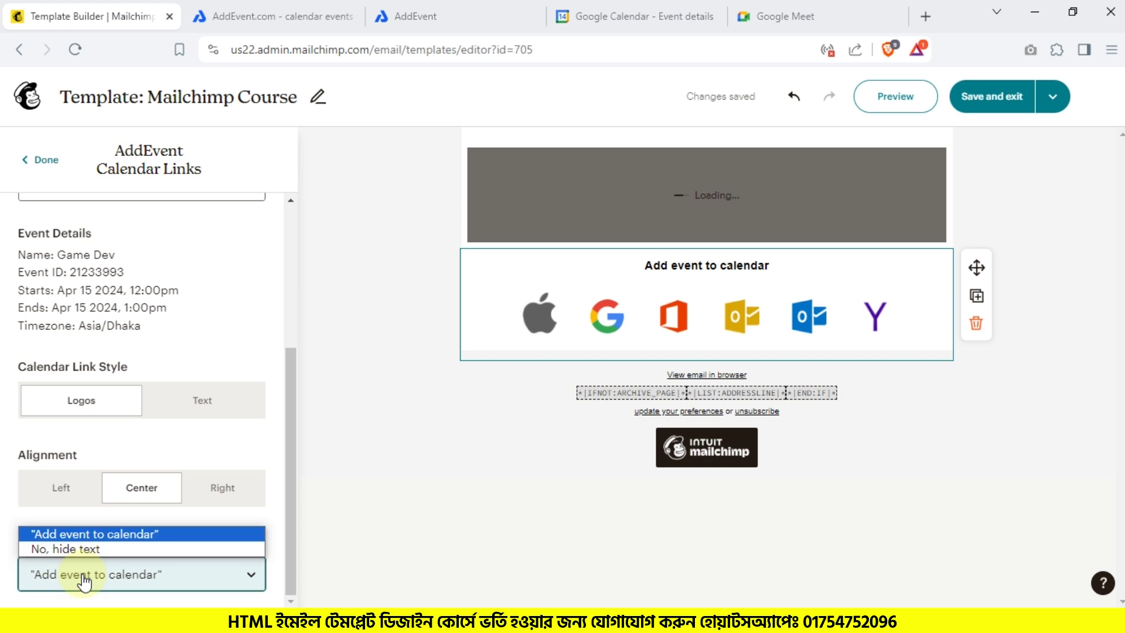
pyautogui.click(88, 549)
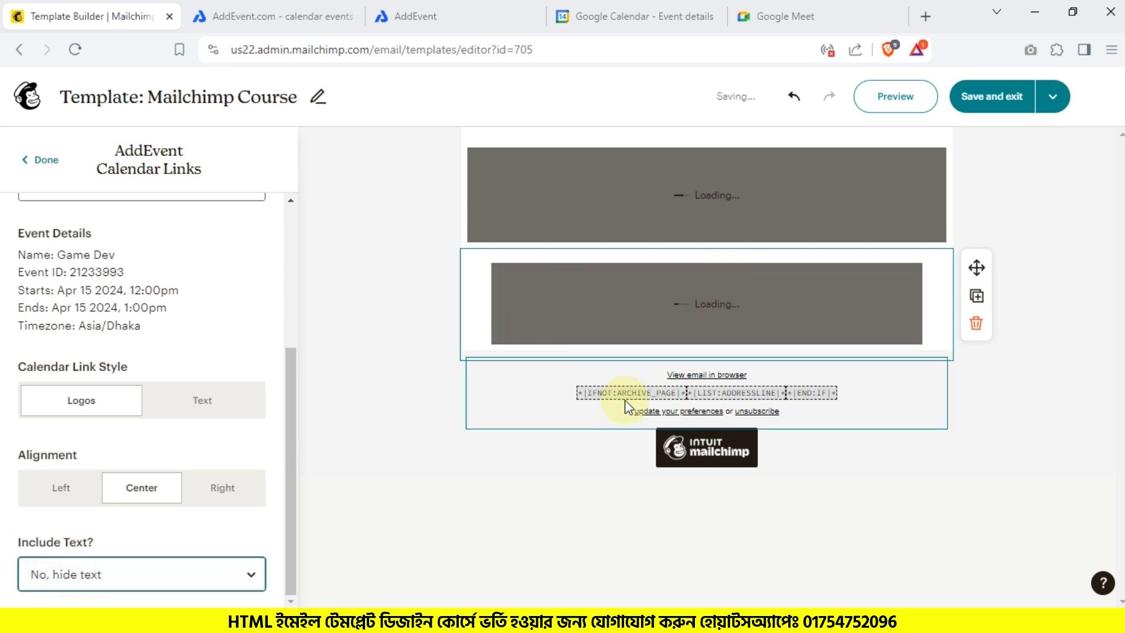
pyautogui.click(906, 98)
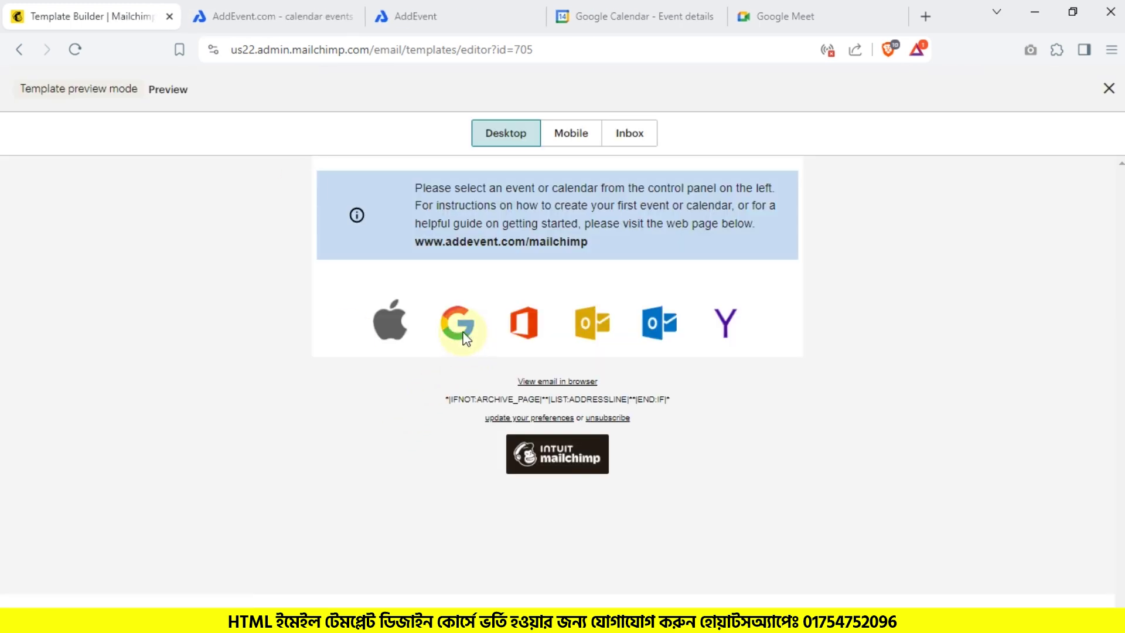
# Step: Test the email's Google calendar link, block both browser permission prompts, and save the April 15 Workshop event
pyautogui.click(466, 338)
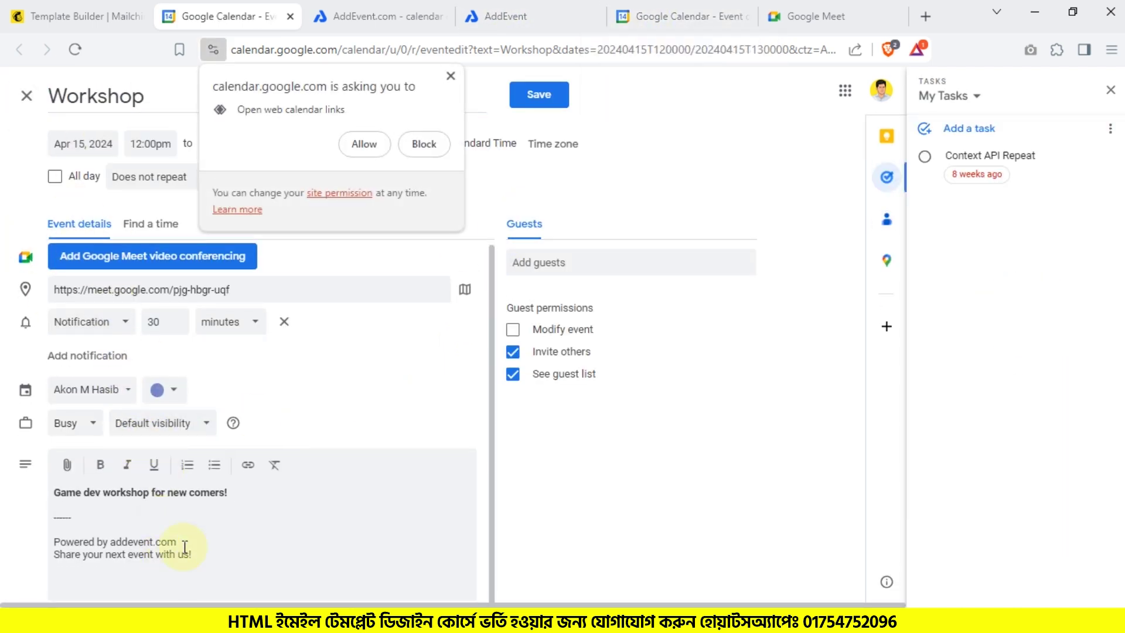
pyautogui.click(425, 147)
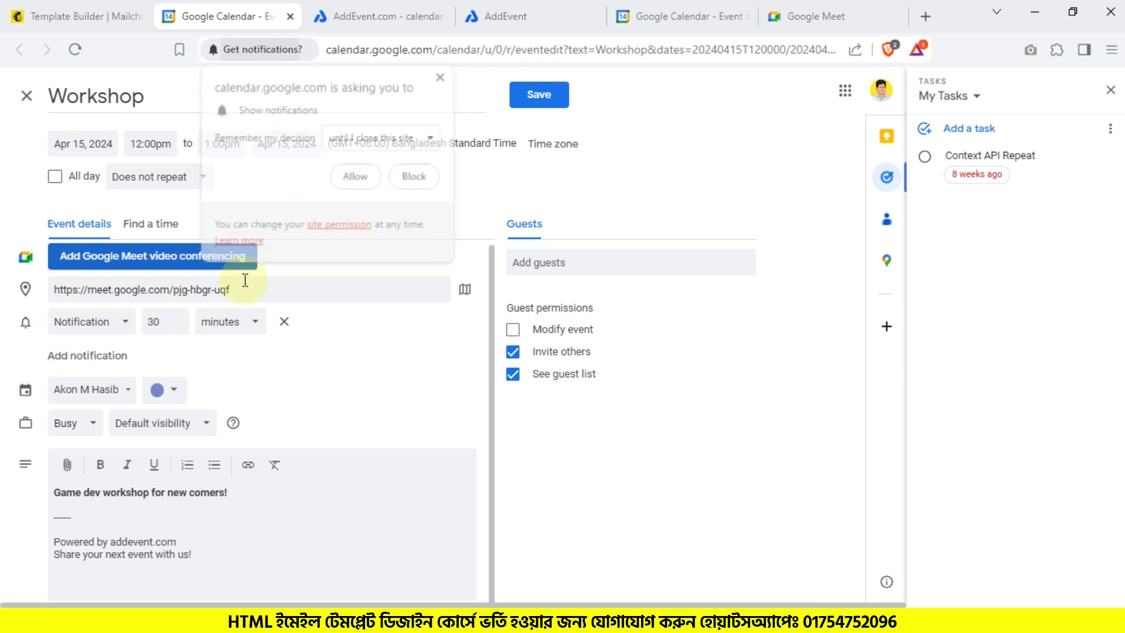
pyautogui.click(417, 177)
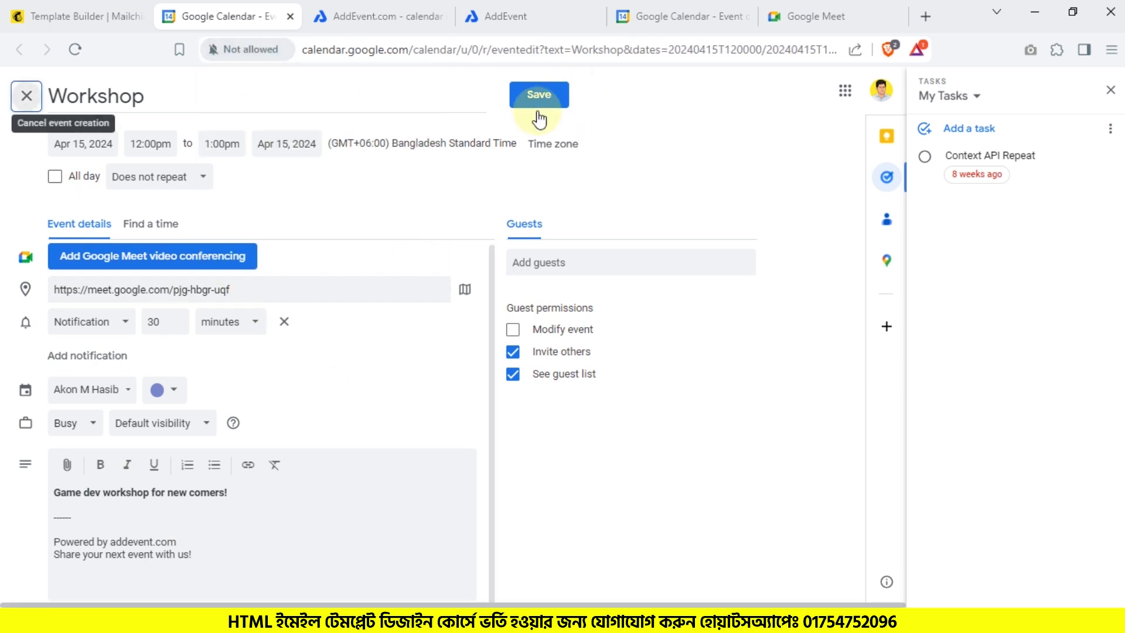
pyautogui.click(537, 96)
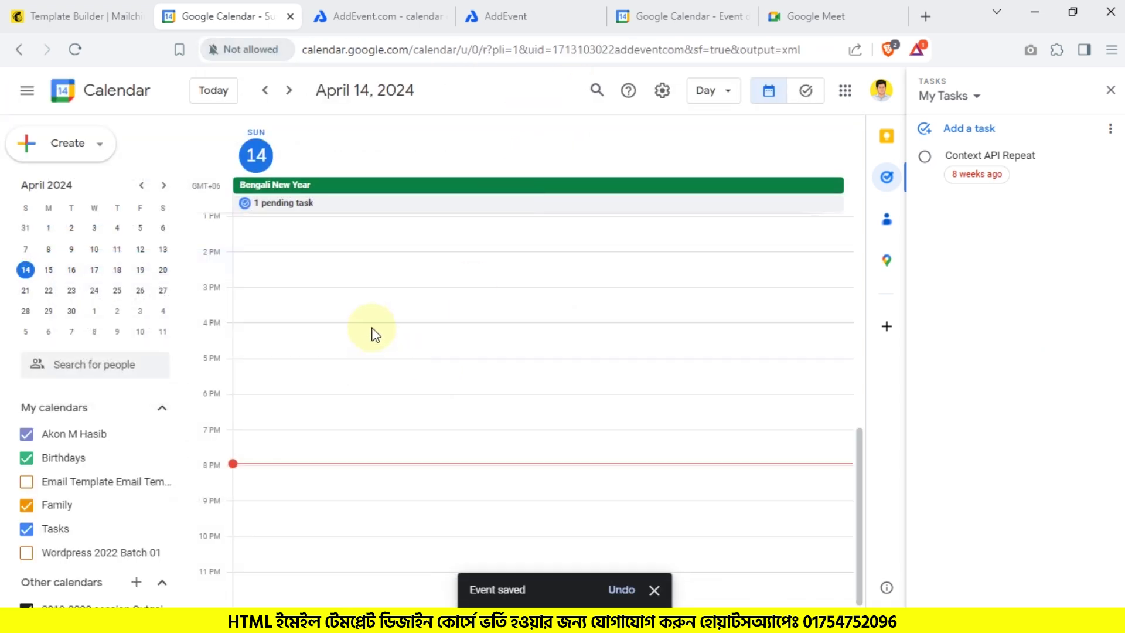
# Step: Mark the Context API Repeat task complete, then open the Workshop event on April 15
pyautogui.click(924, 157)
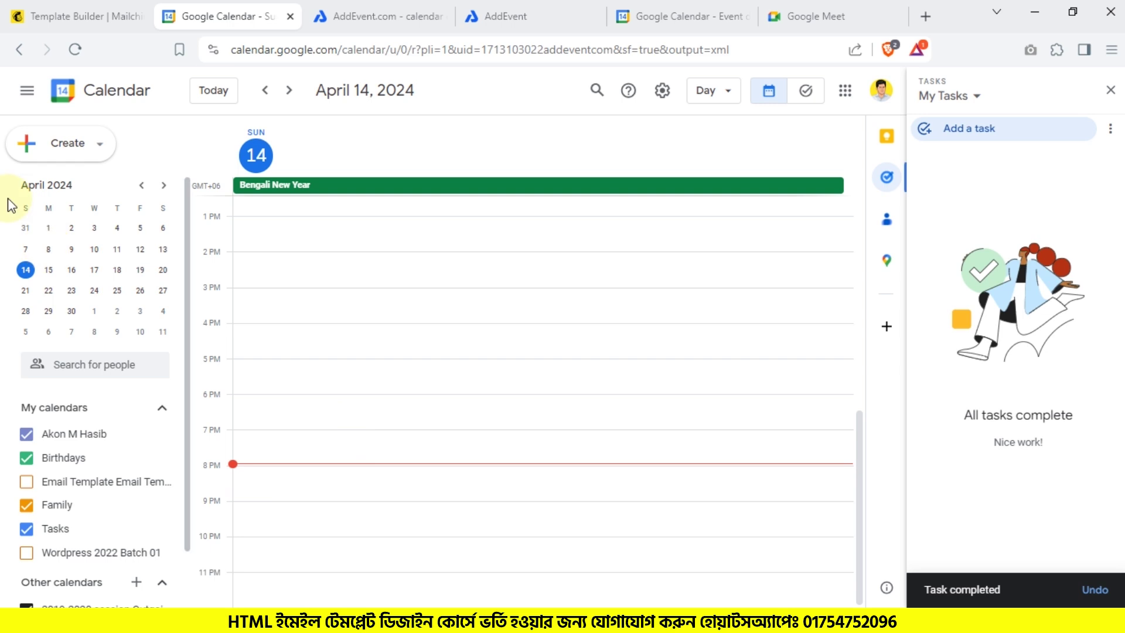
pyautogui.click(49, 271)
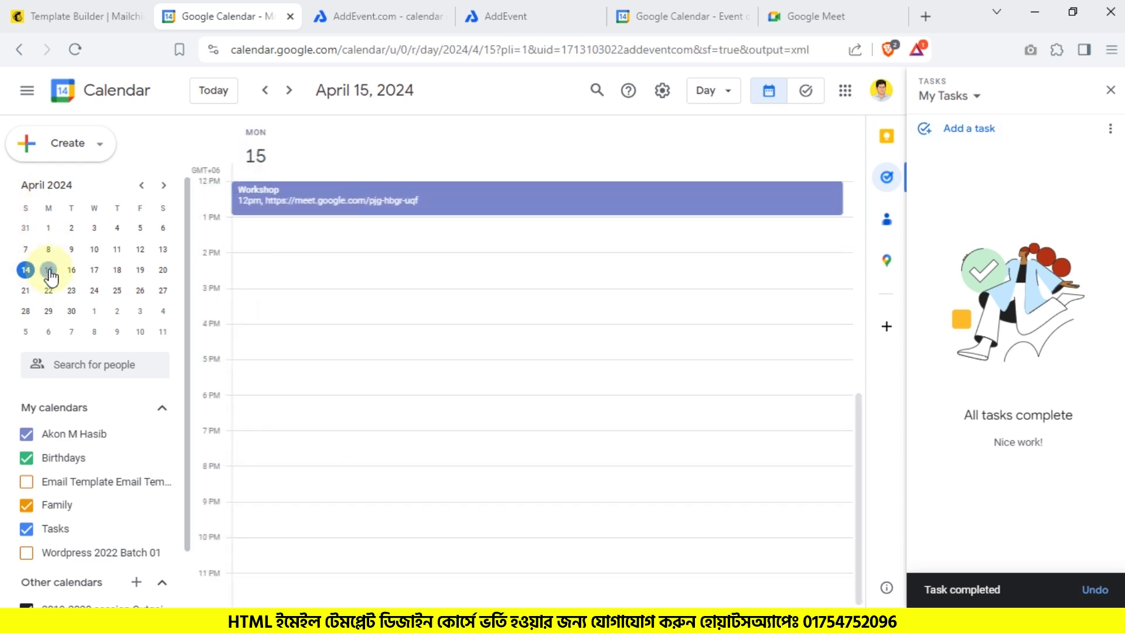
pyautogui.click(322, 196)
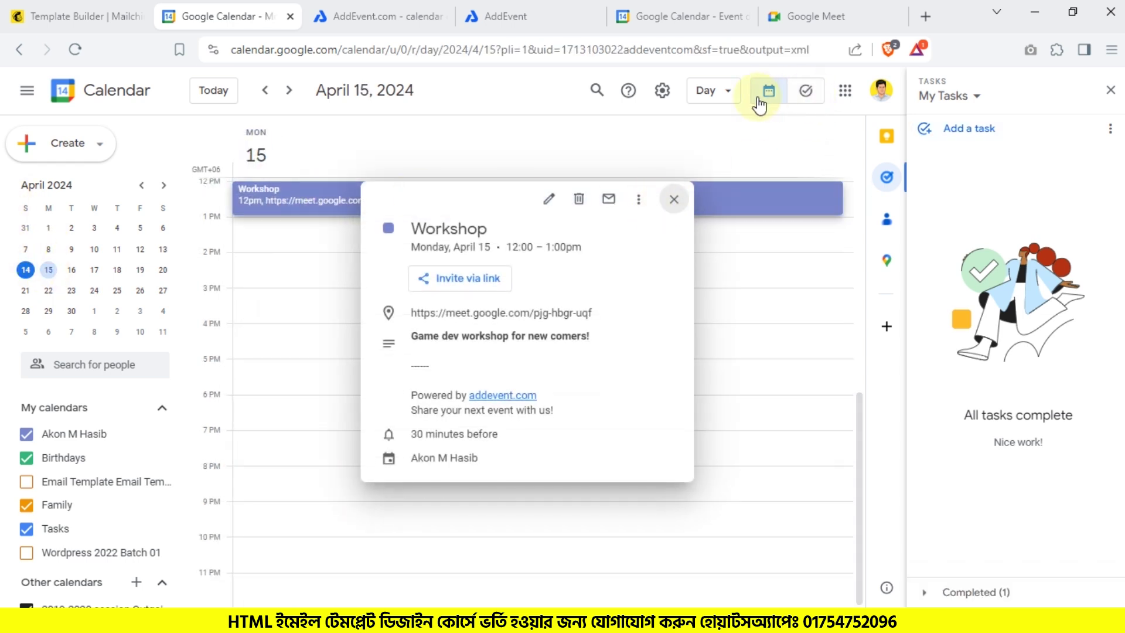
# Step: Confirm the Workshop event in the April 2024 month view, then return to the Mailchimp preview
pyautogui.click(718, 92)
pyautogui.click(727, 184)
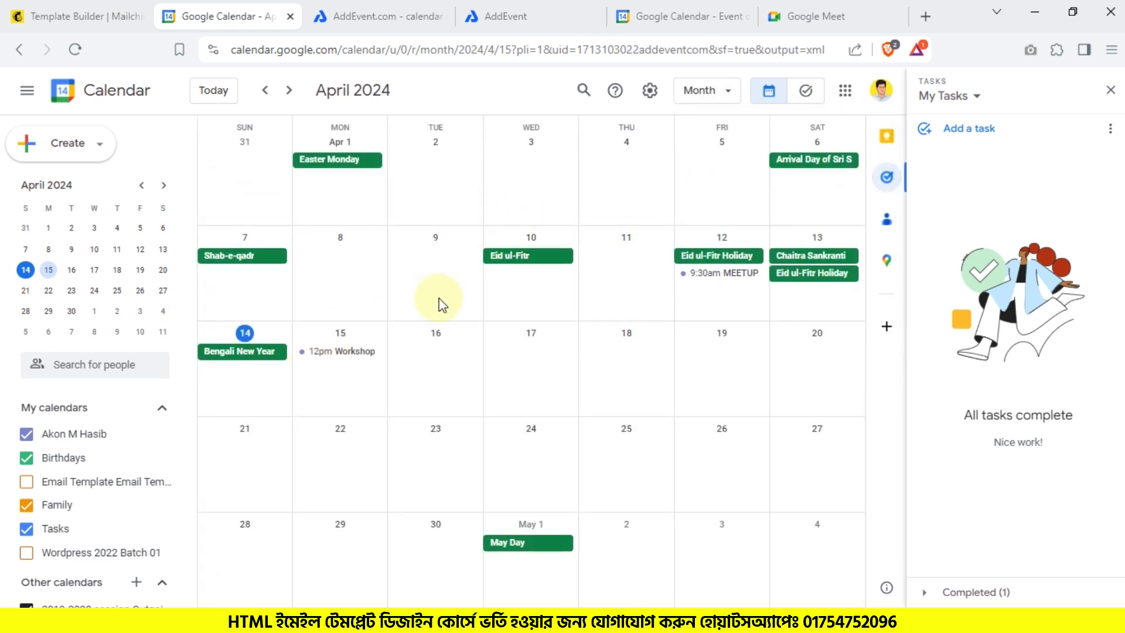
pyautogui.scroll(-1, 439, 304)
pyautogui.scroll(1, 299, 368)
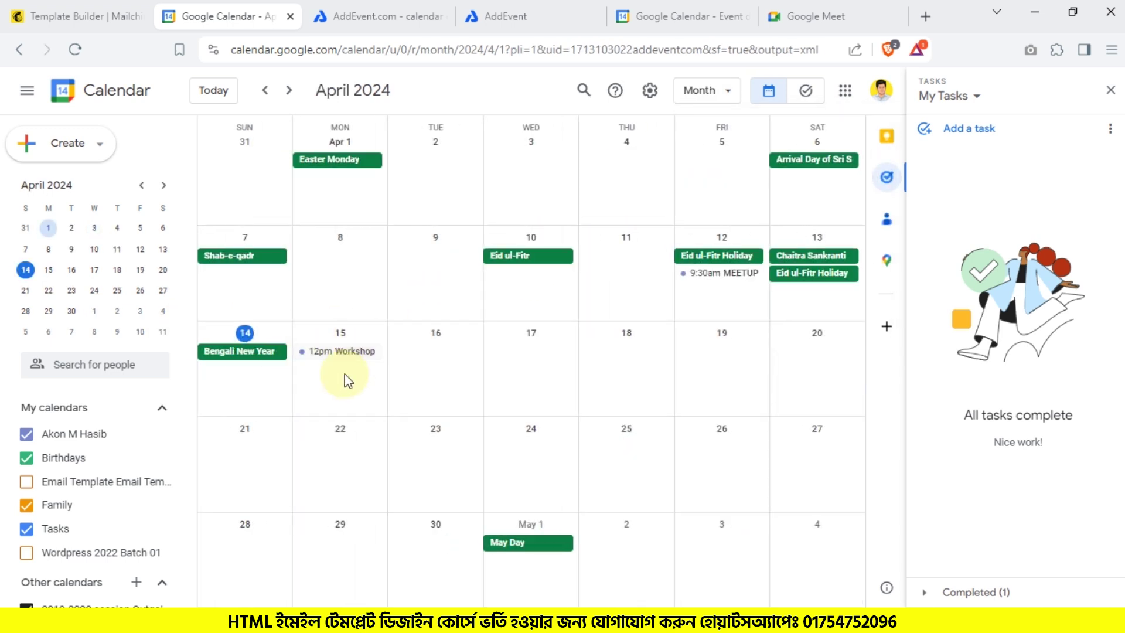
pyautogui.click(343, 353)
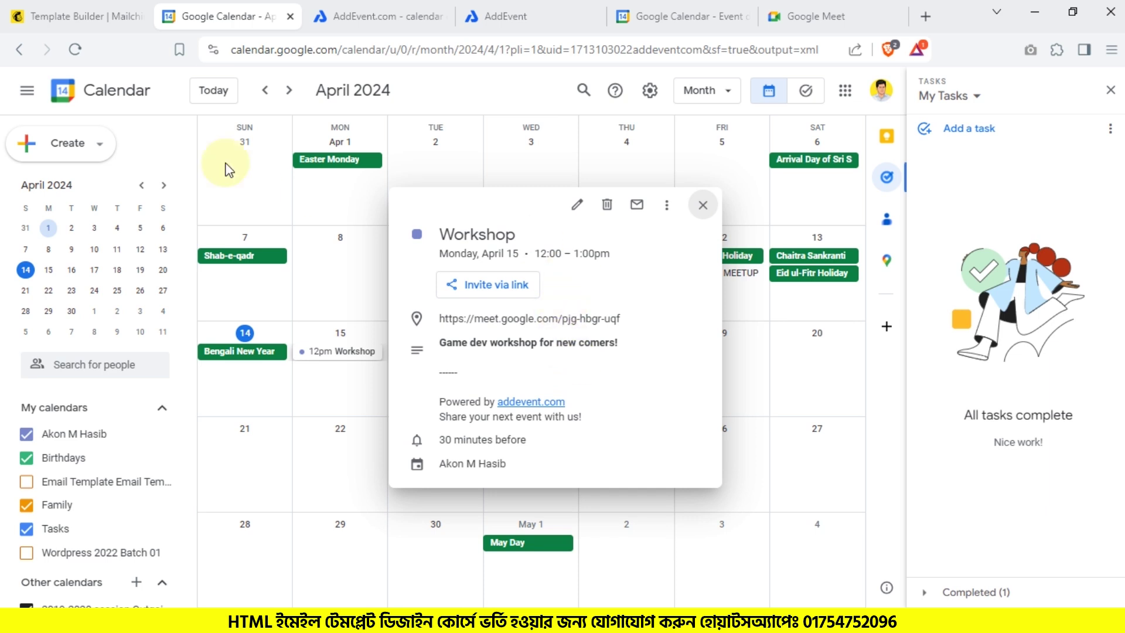
pyautogui.click(45, 10)
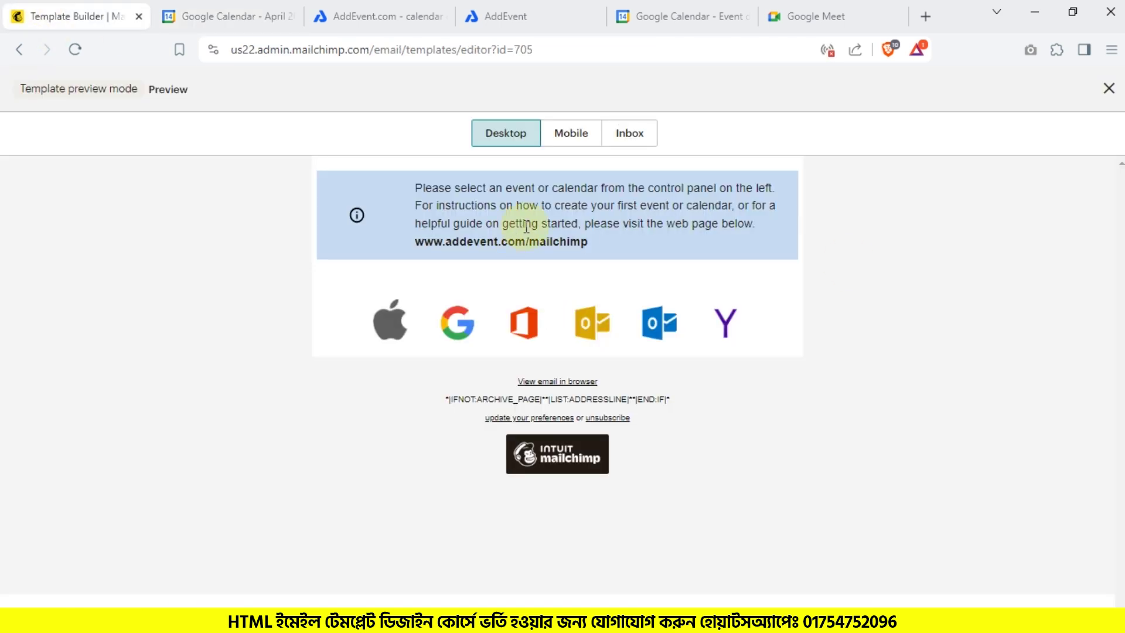
# Step: Review the AddEvent Direct Links, then drop an Apps block into the Mailchimp template
pyautogui.click(357, 7)
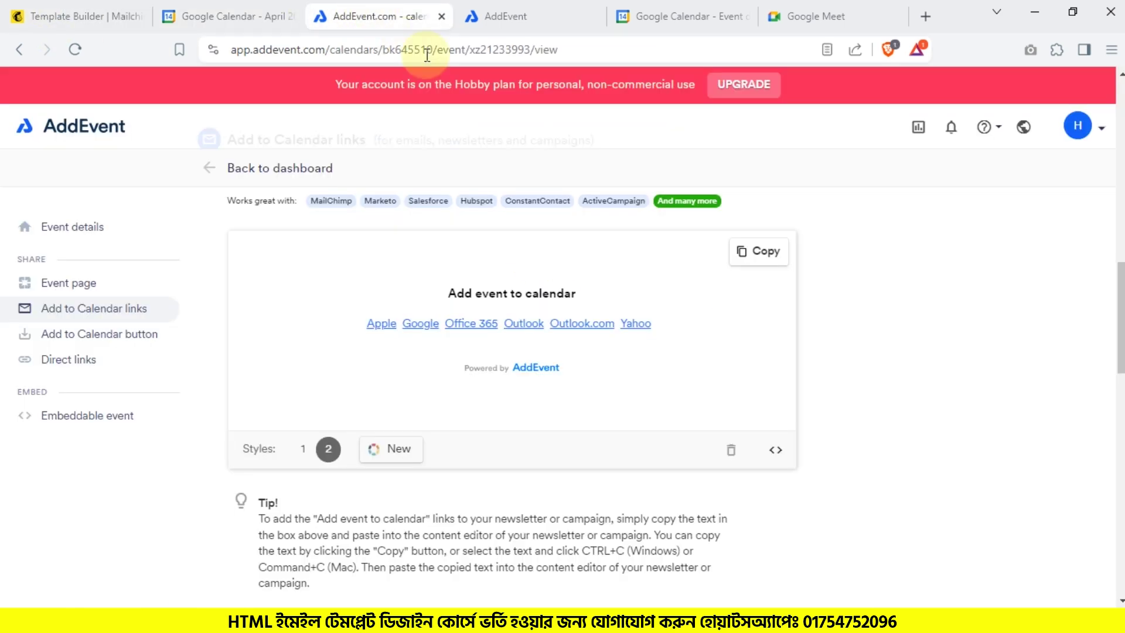
pyautogui.scroll(-8, 353, 366)
pyautogui.scroll(-4, 360, 371)
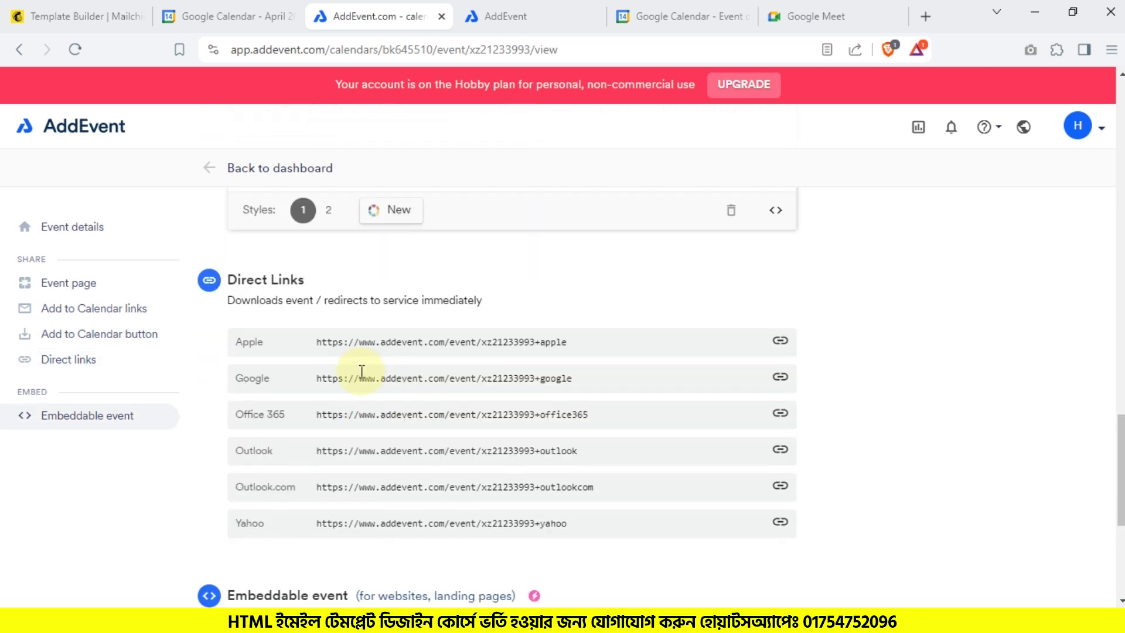
pyautogui.click(49, 13)
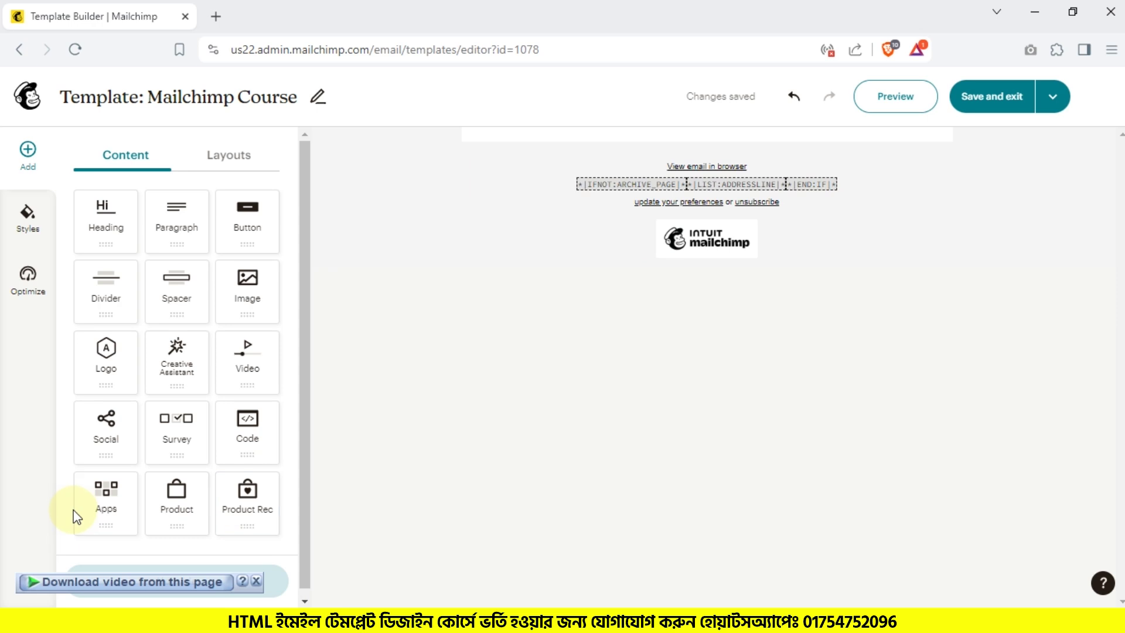
pyautogui.moveTo(85, 519); pyautogui.dragTo(776, 134)
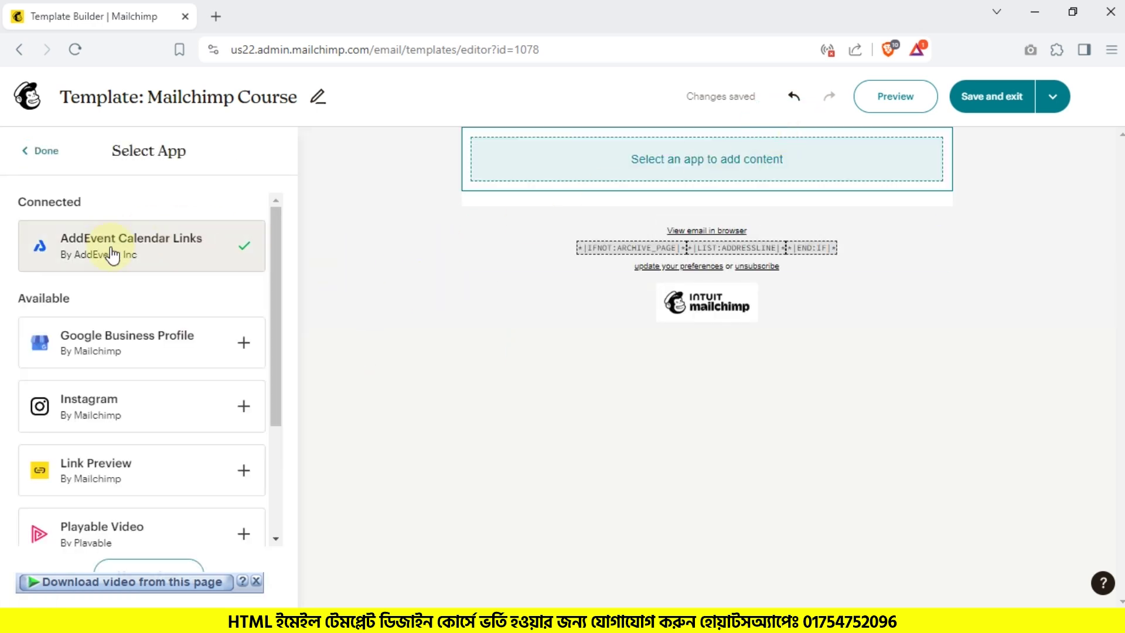
# Step: Scroll through the Select App list and expand the Google Business Profile card
pyautogui.scroll(-3, 199, 440)
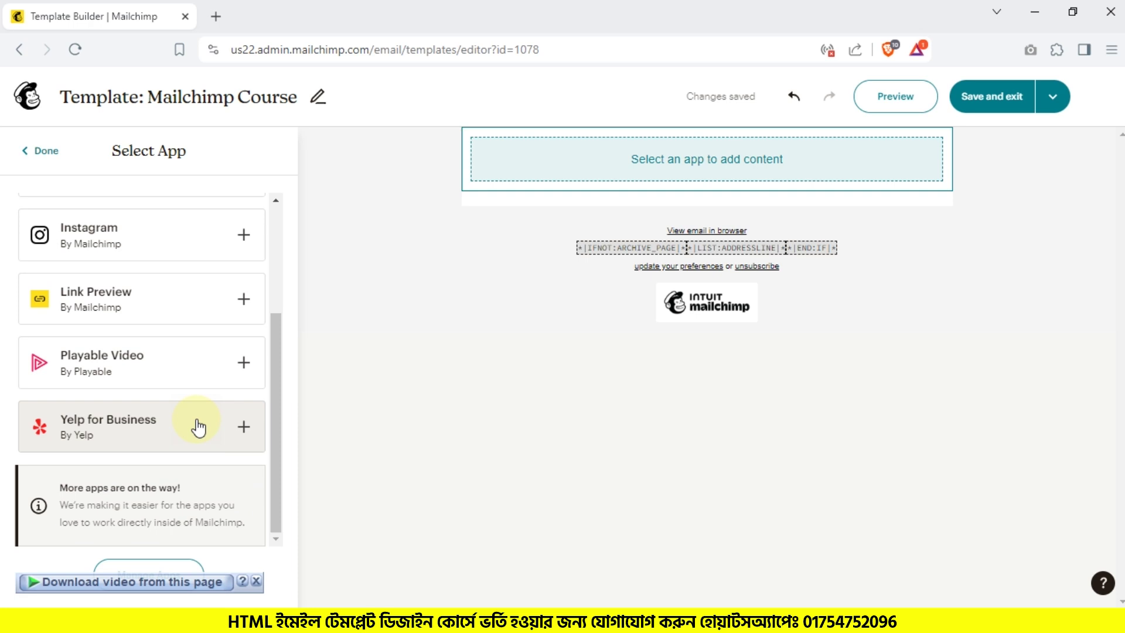
pyautogui.scroll(3, 176, 419)
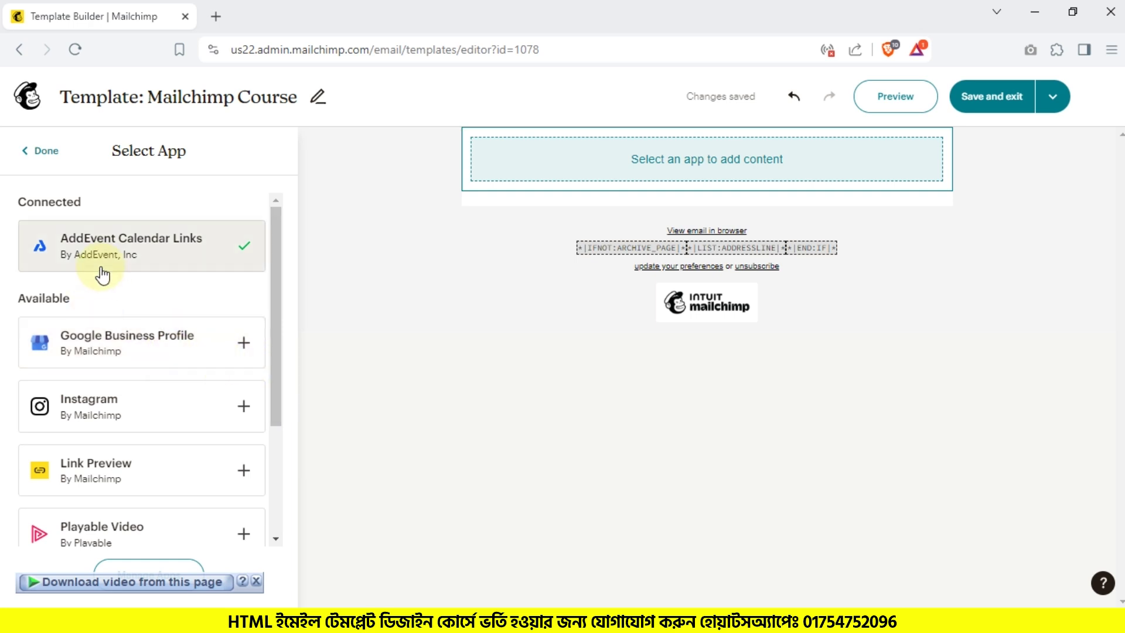
pyautogui.scroll(-1, 169, 454)
pyautogui.scroll(-2, 93, 342)
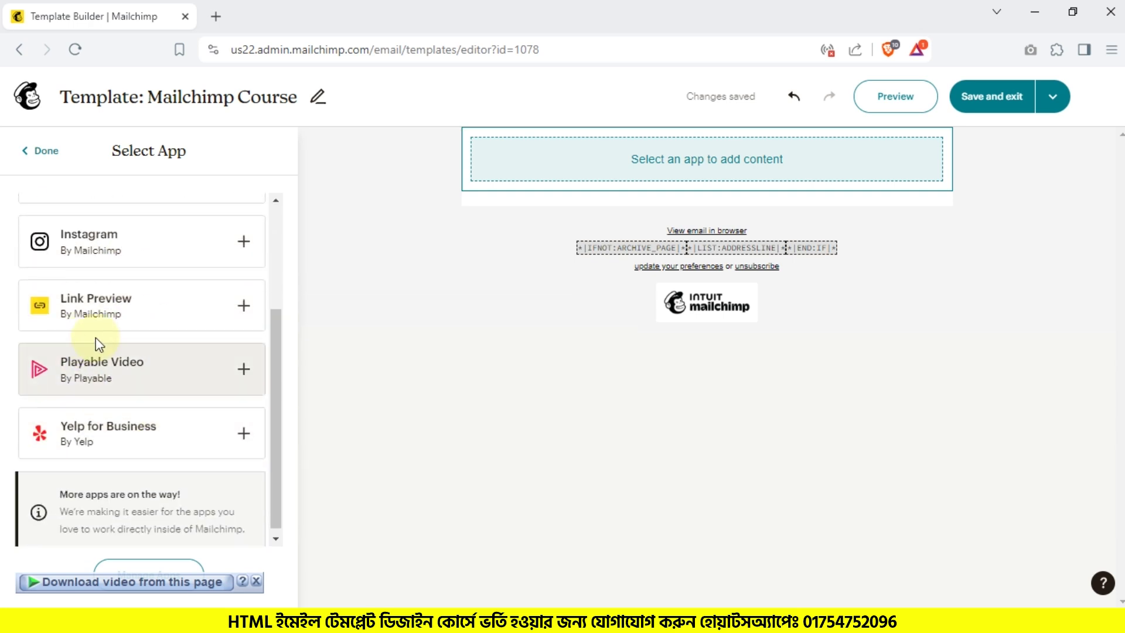
pyautogui.scroll(3, 97, 413)
pyautogui.scroll(-1, 93, 459)
pyautogui.scroll(1, 150, 404)
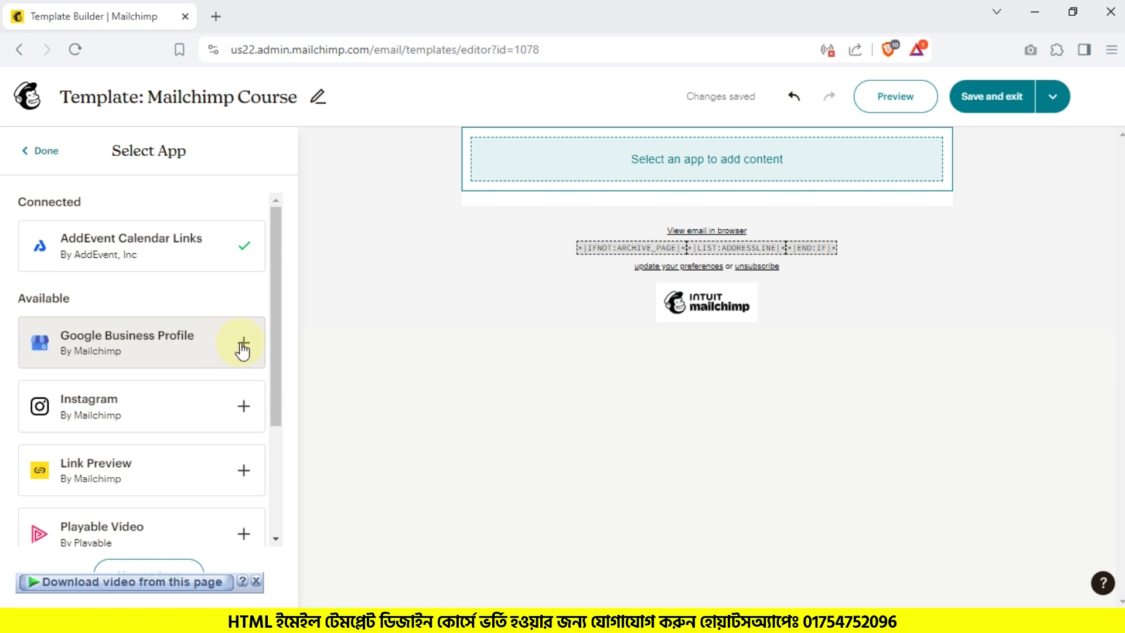
pyautogui.click(244, 345)
# Step: Connect Google Business Profile by signing in with a Google account and granting Mailchimp Content Blocks access
pyautogui.click(188, 426)
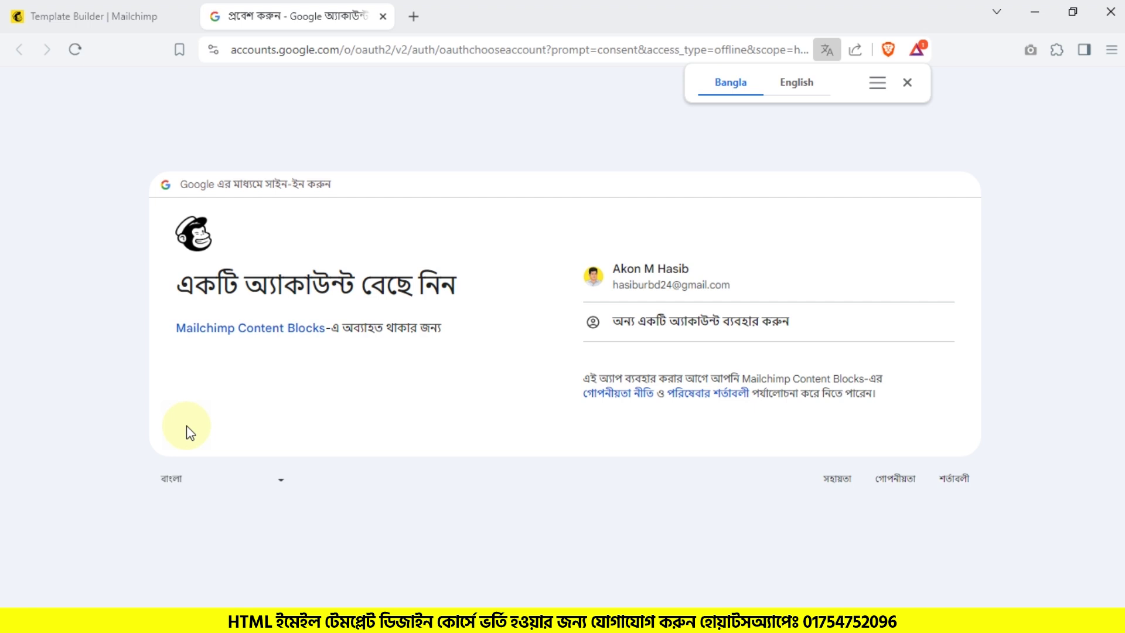
pyautogui.click(779, 280)
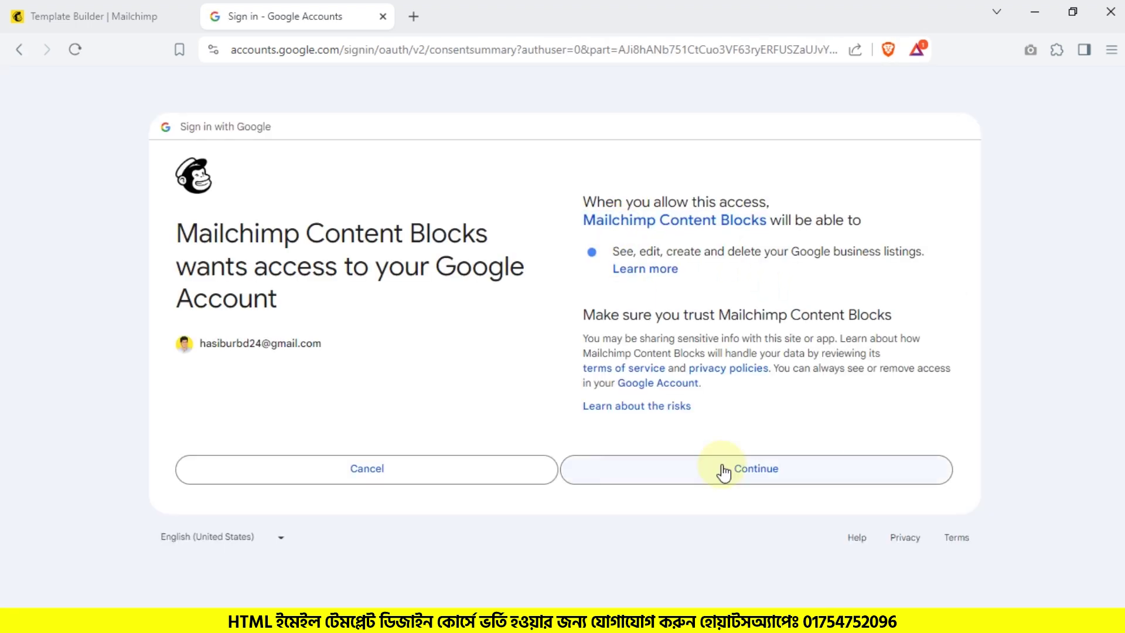
pyautogui.click(723, 470)
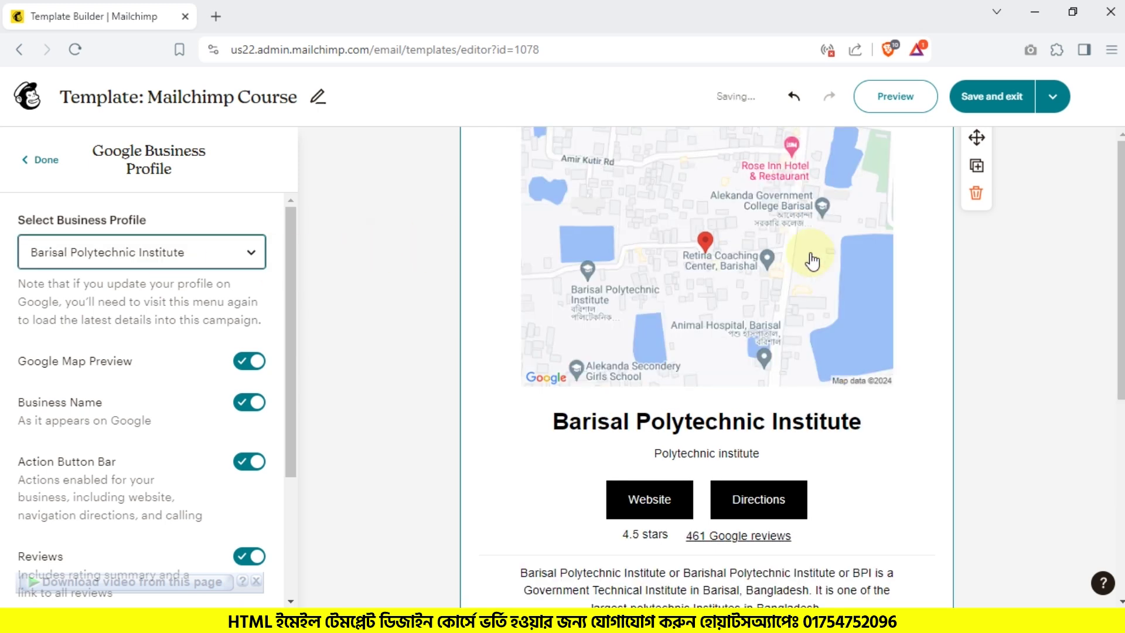
pyautogui.click(40, 160)
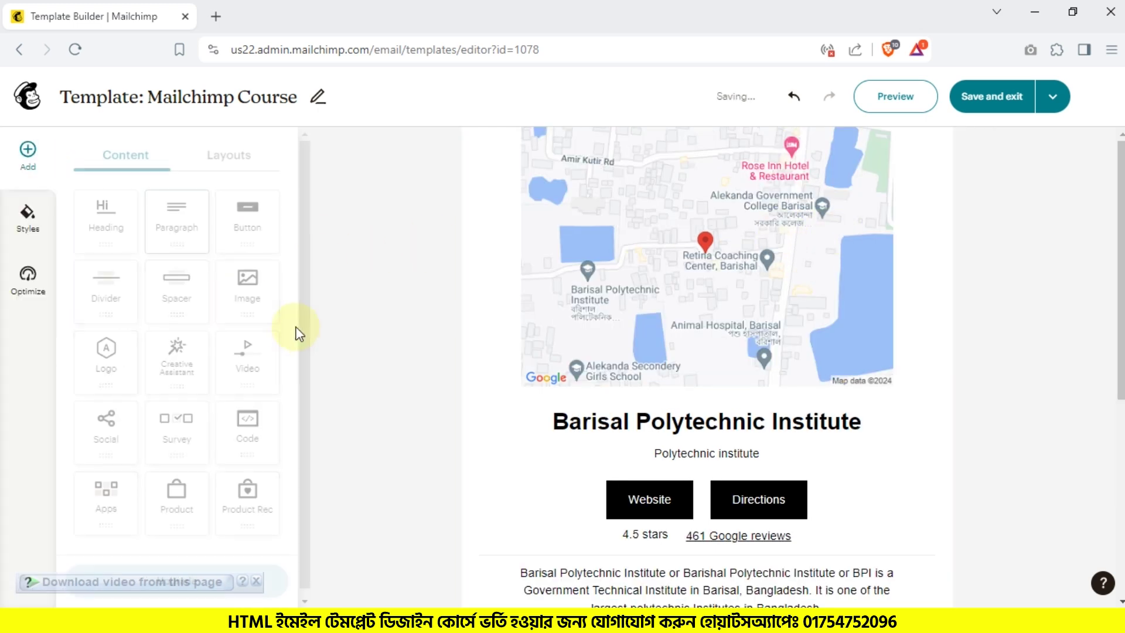
pyautogui.moveTo(179, 281); pyautogui.dragTo(582, 142)
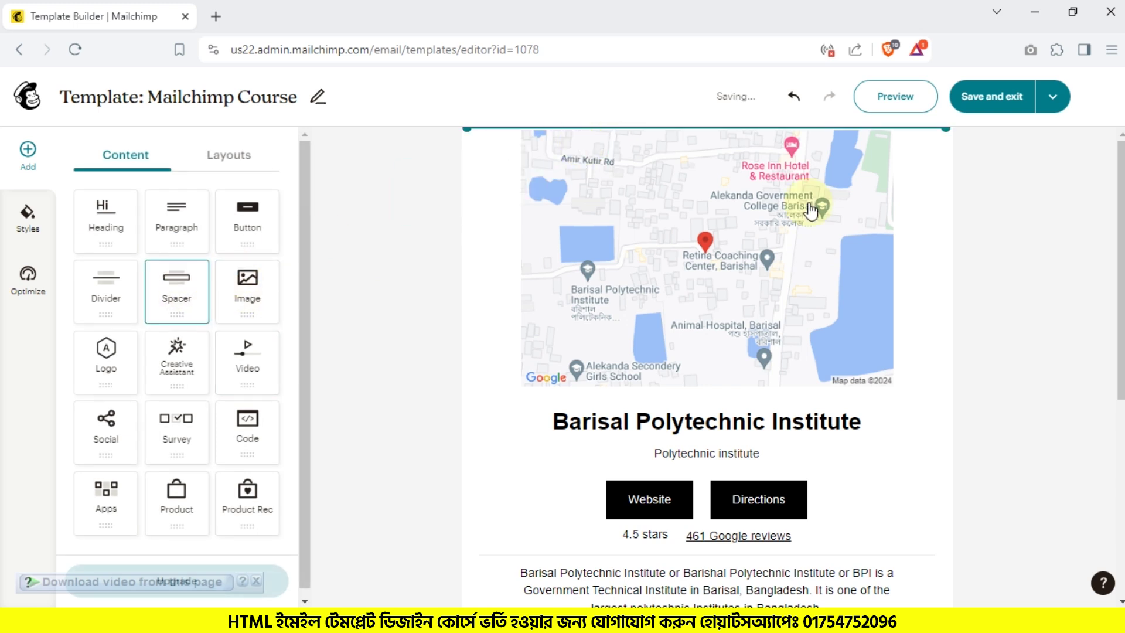
pyautogui.click(741, 298)
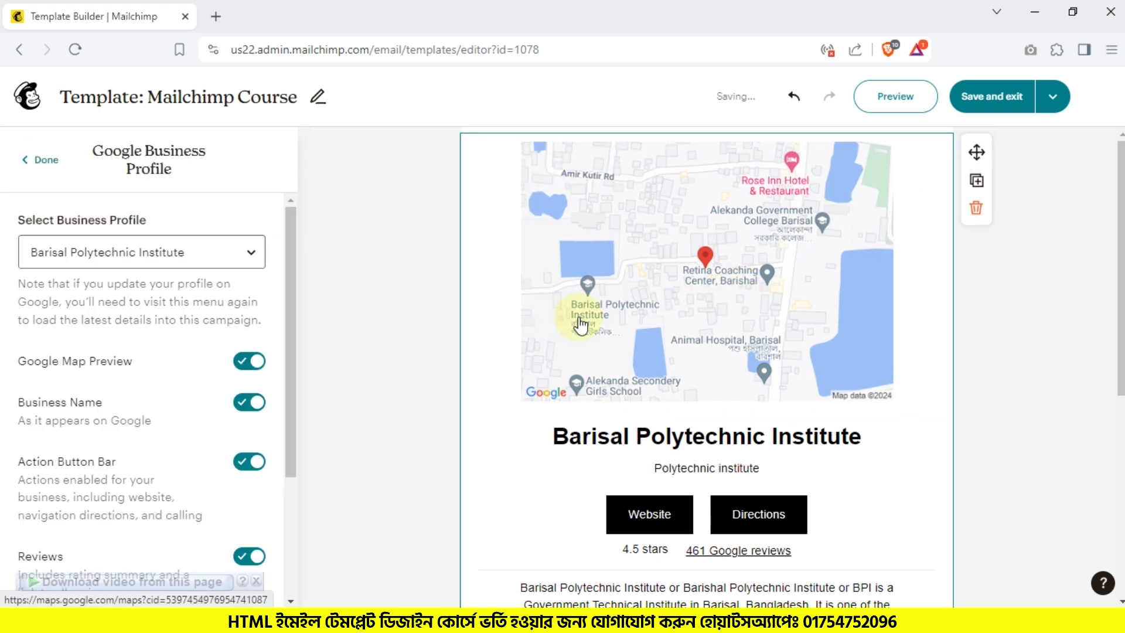
pyautogui.scroll(-5, 756, 249)
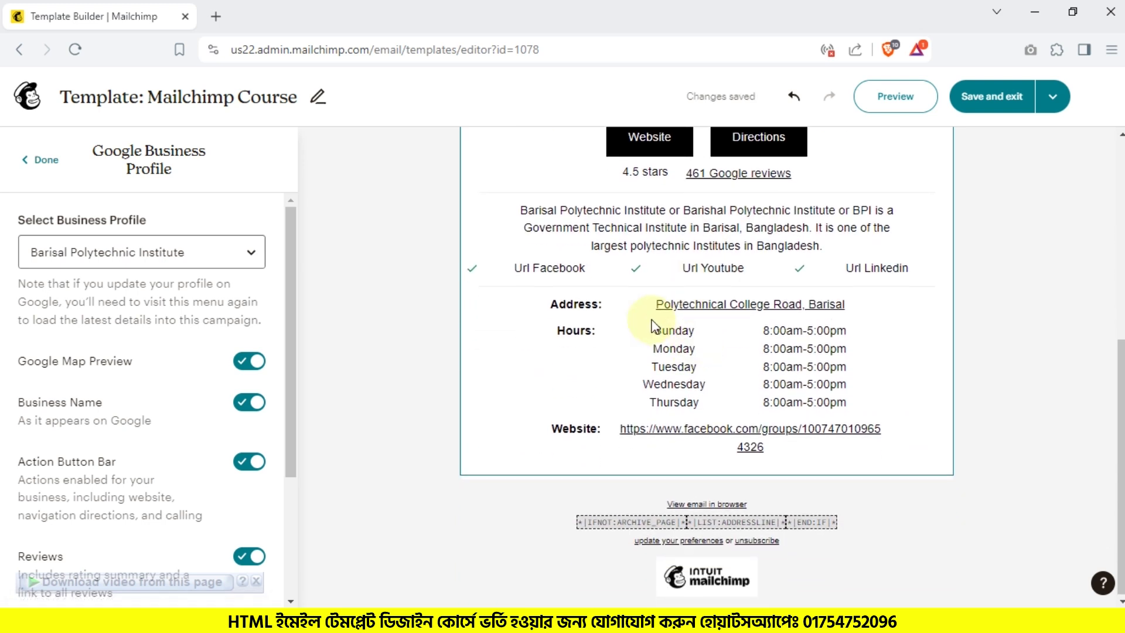
pyautogui.scroll(2, 651, 323)
pyautogui.scroll(4, 651, 322)
pyautogui.scroll(-5, 651, 319)
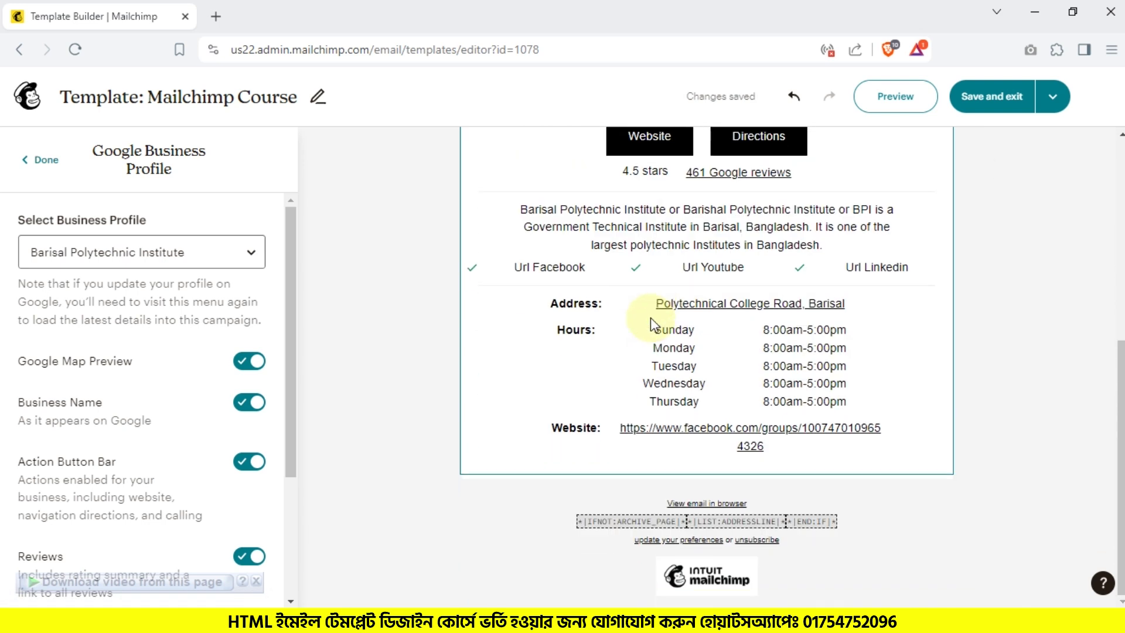
pyautogui.scroll(5, 650, 317)
pyautogui.scroll(1, 652, 321)
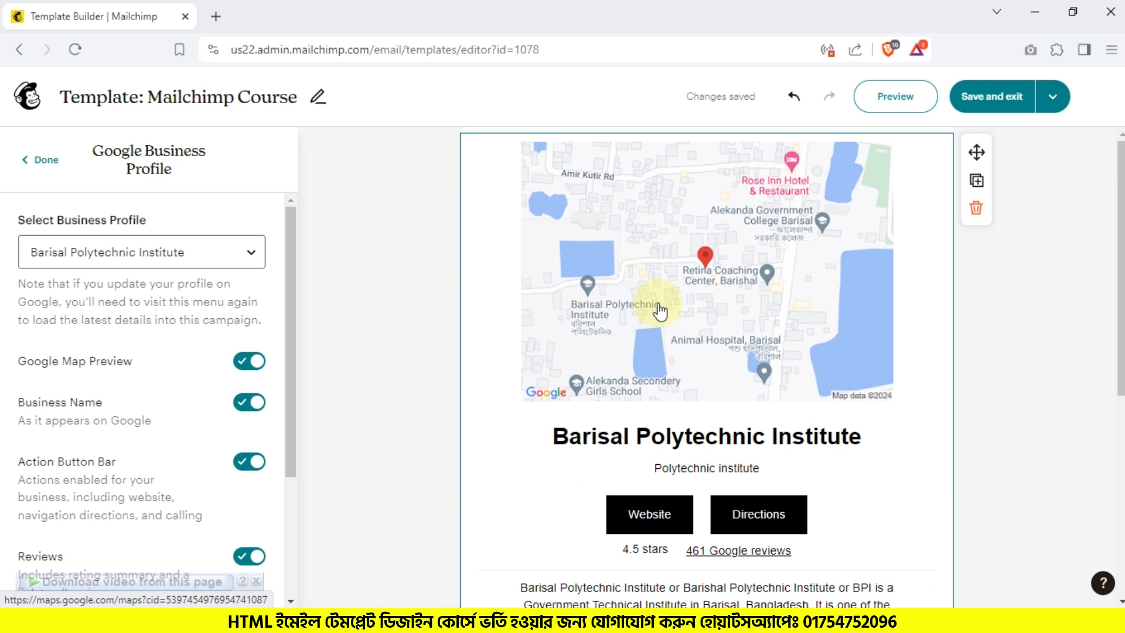
pyautogui.scroll(-1, 679, 293)
pyautogui.scroll(1, 679, 289)
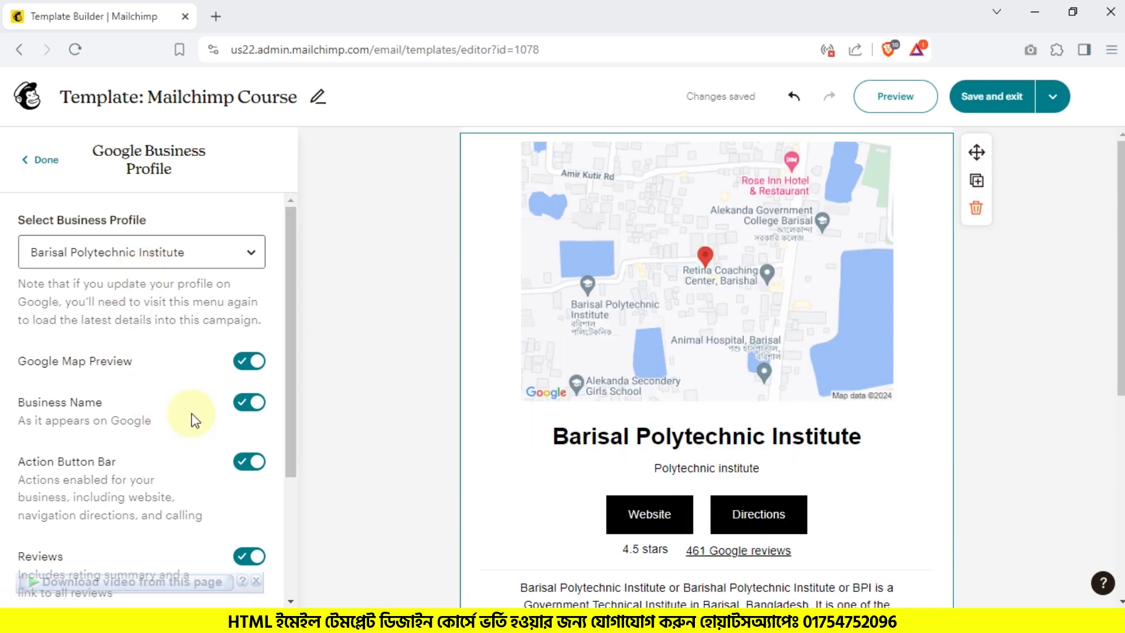
pyautogui.scroll(-5, 734, 298)
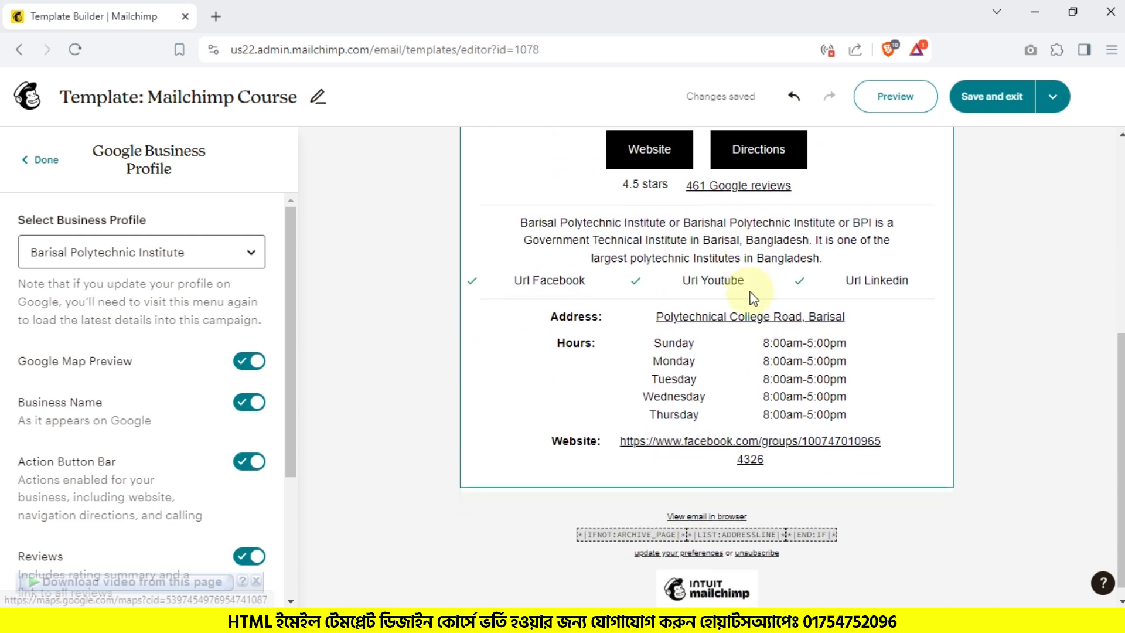
pyautogui.scroll(5, 762, 293)
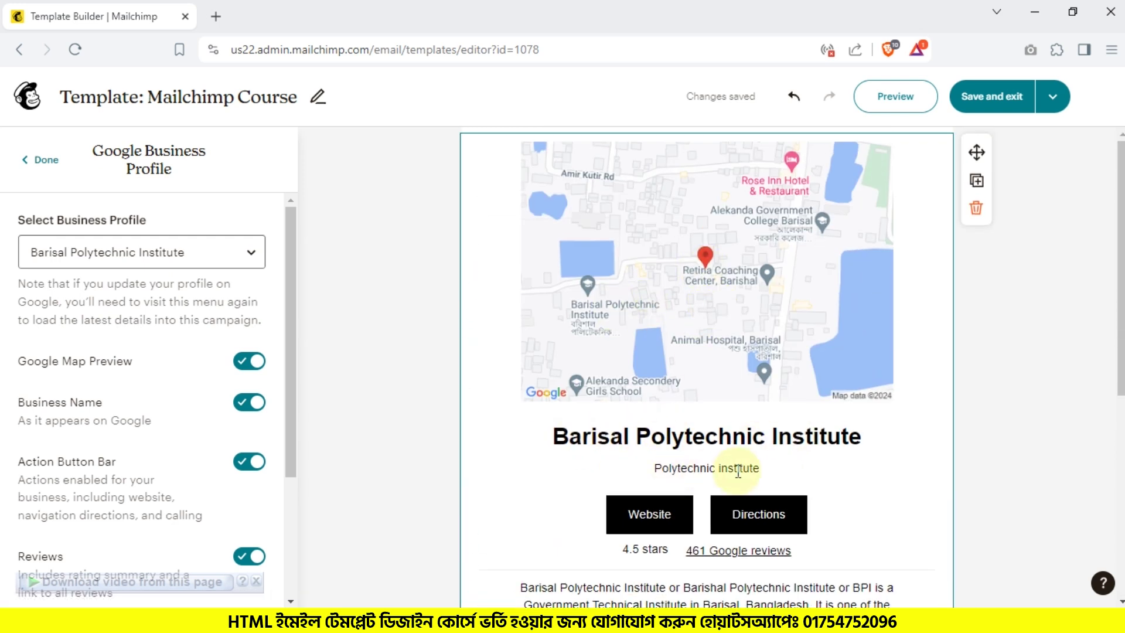
pyautogui.scroll(-4, 757, 460)
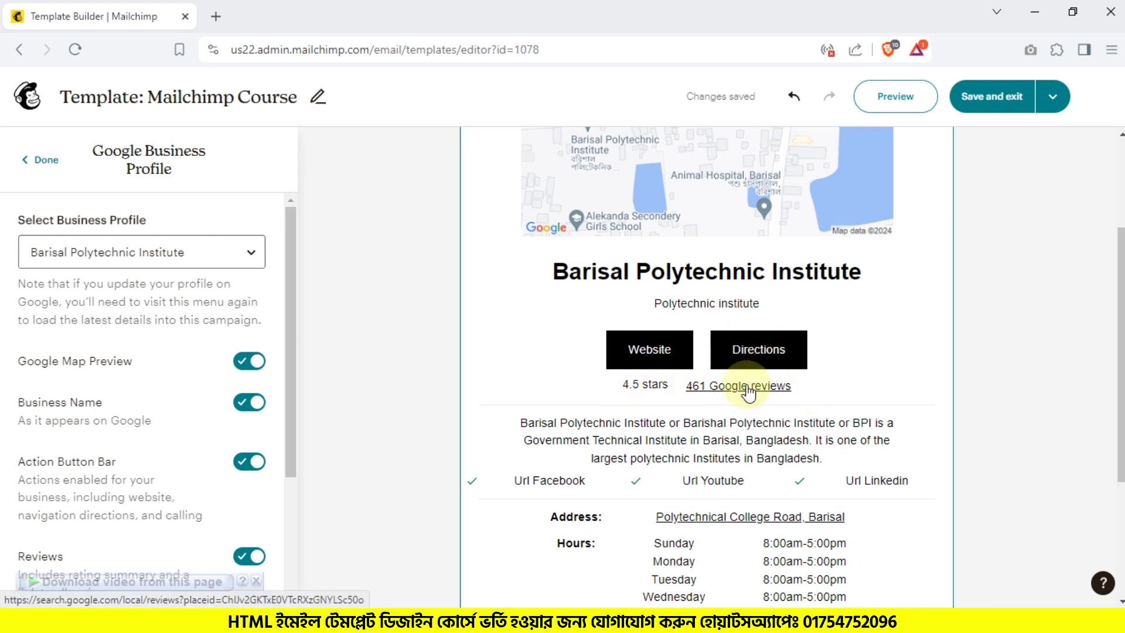
pyautogui.scroll(-1, 727, 378)
pyautogui.scroll(-2, 709, 367)
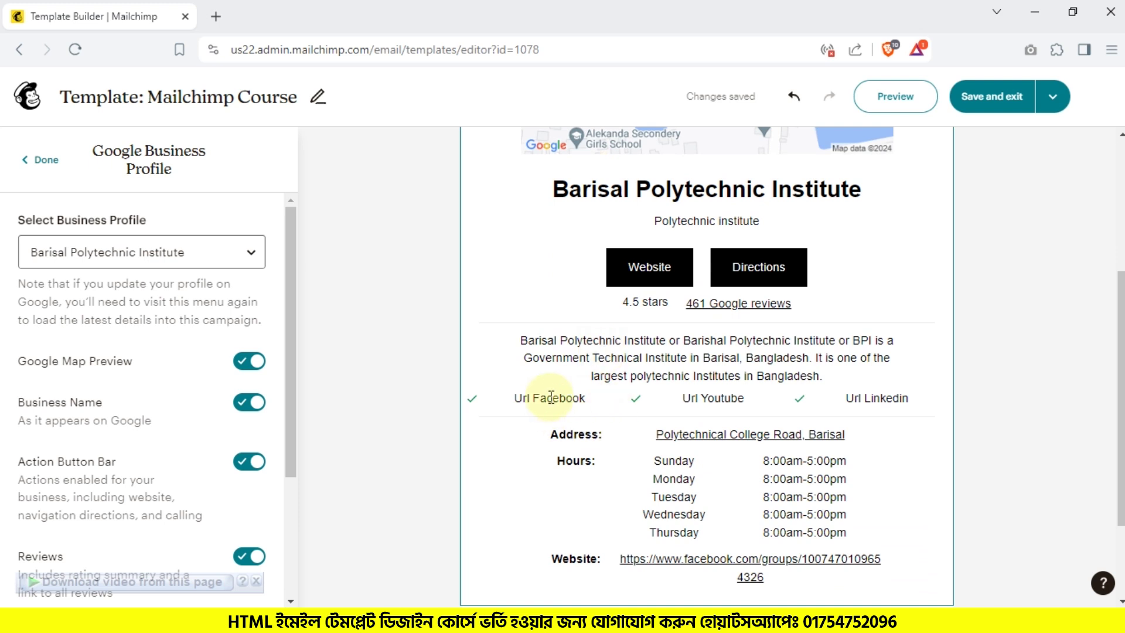
pyautogui.scroll(-3, 525, 318)
pyautogui.scroll(-2, 791, 354)
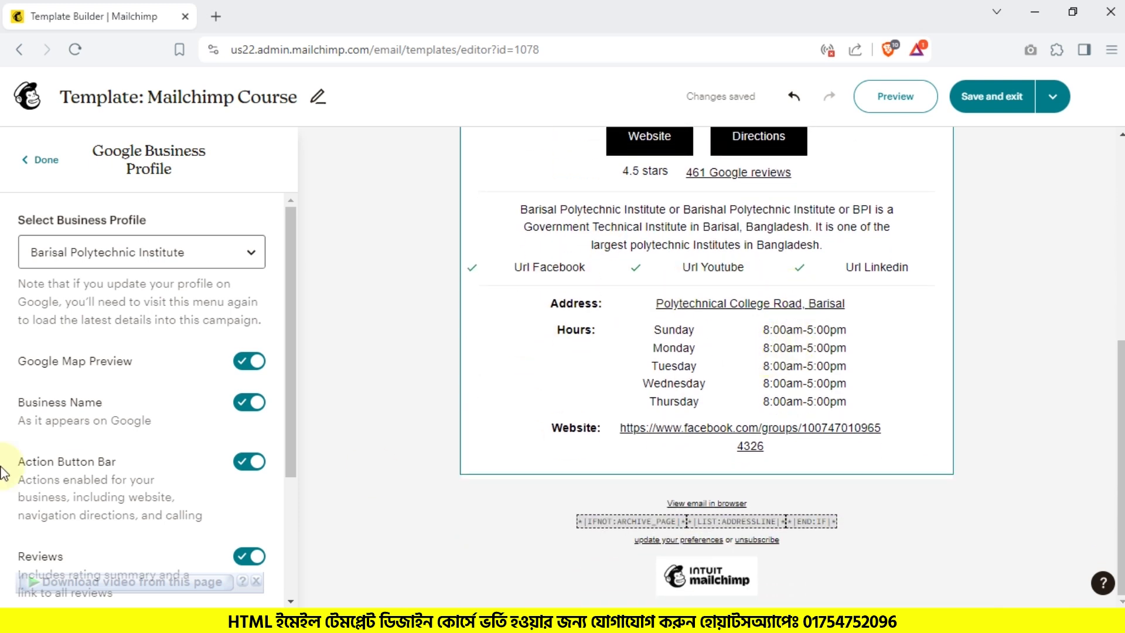
pyautogui.scroll(-3, 11, 463)
# Step: Switch off Contact Info, Business Details and Reviews in the profile block settings, then click Done
pyautogui.click(241, 557)
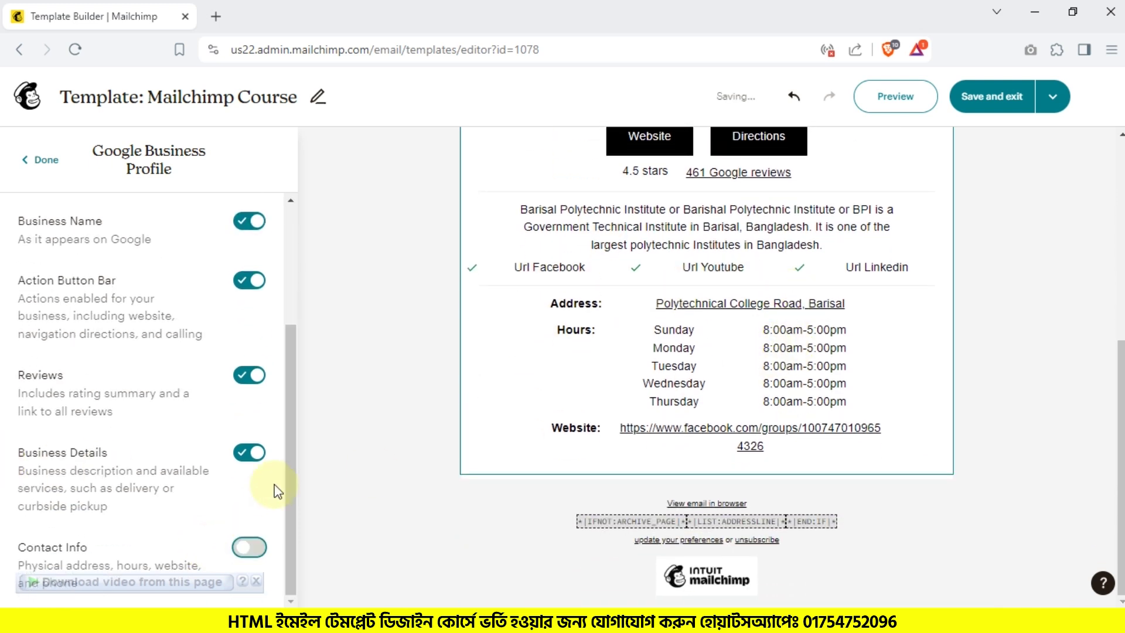
pyautogui.click(249, 457)
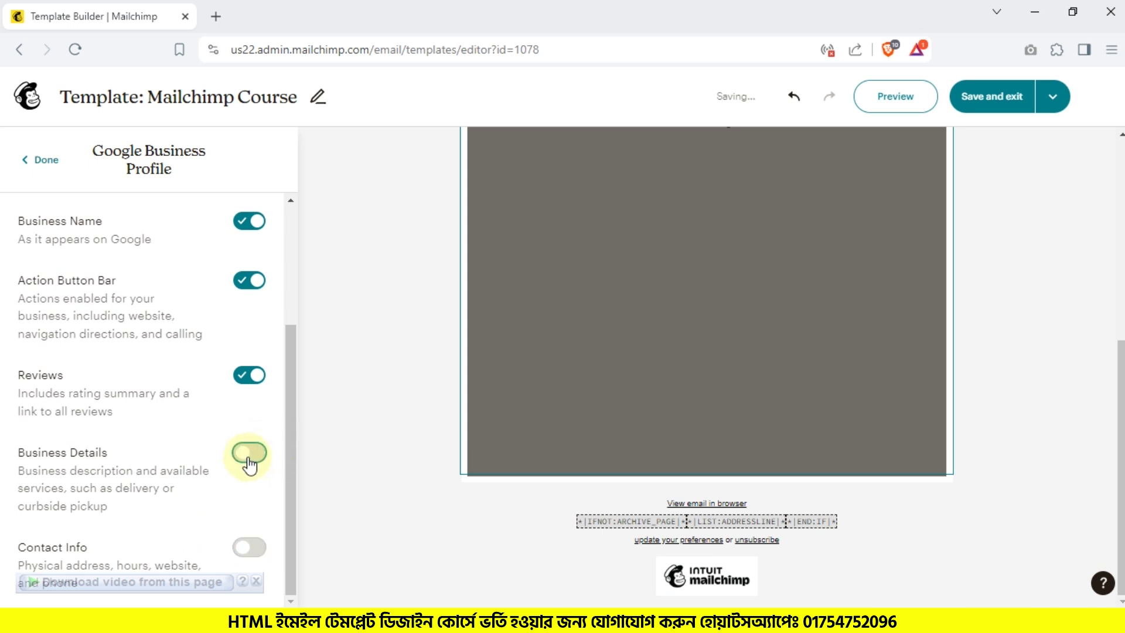
pyautogui.click(249, 375)
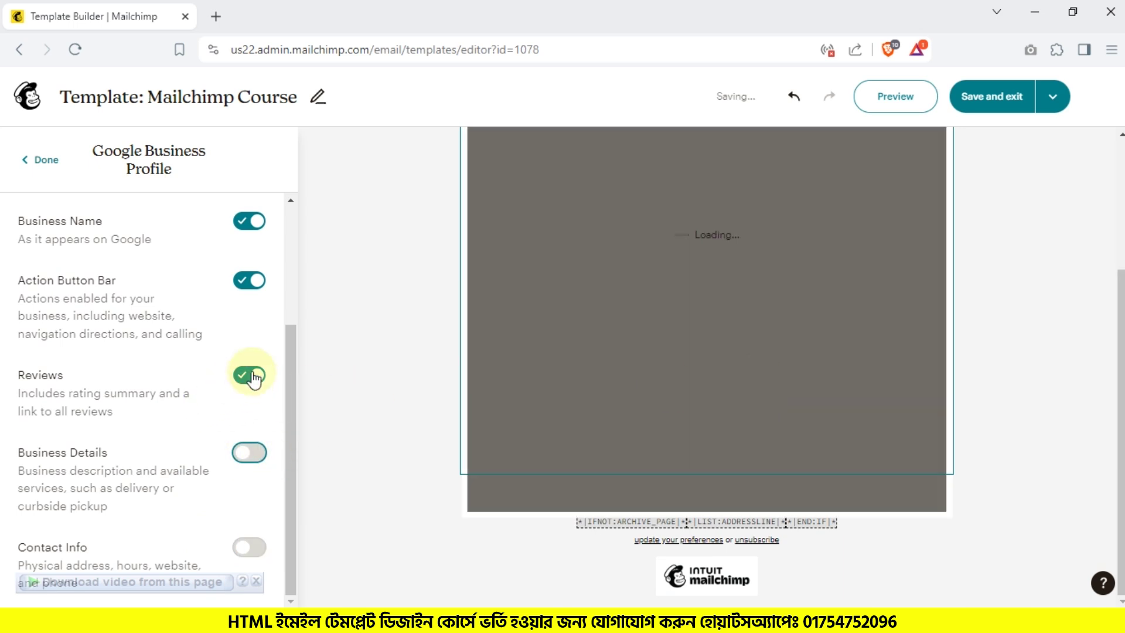
pyautogui.click(369, 380)
pyautogui.click(720, 409)
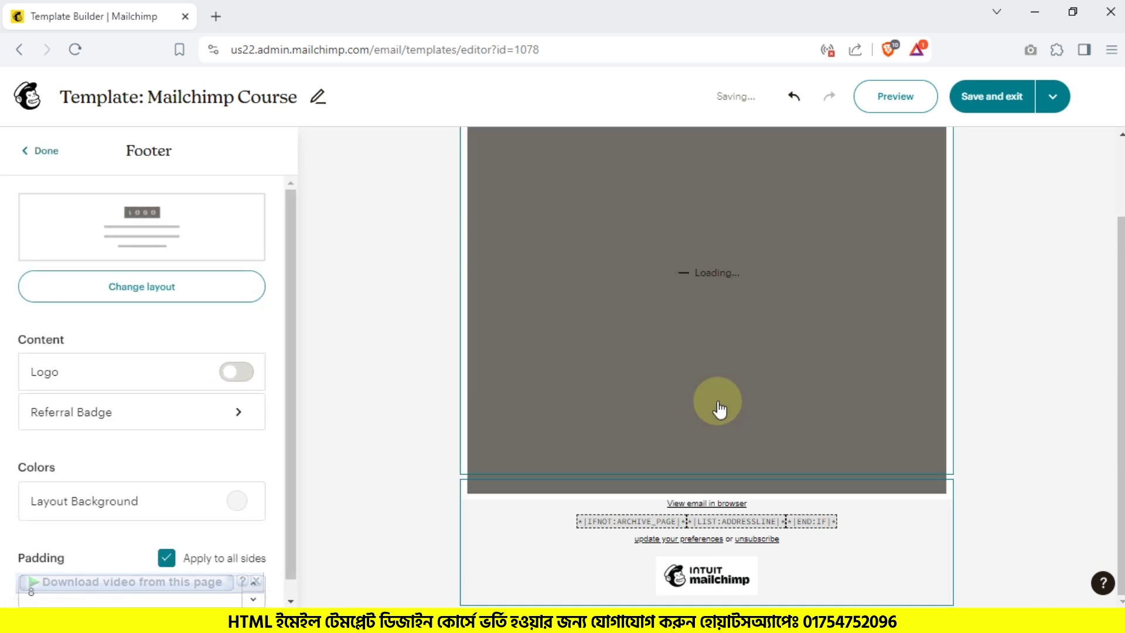
pyautogui.click(36, 150)
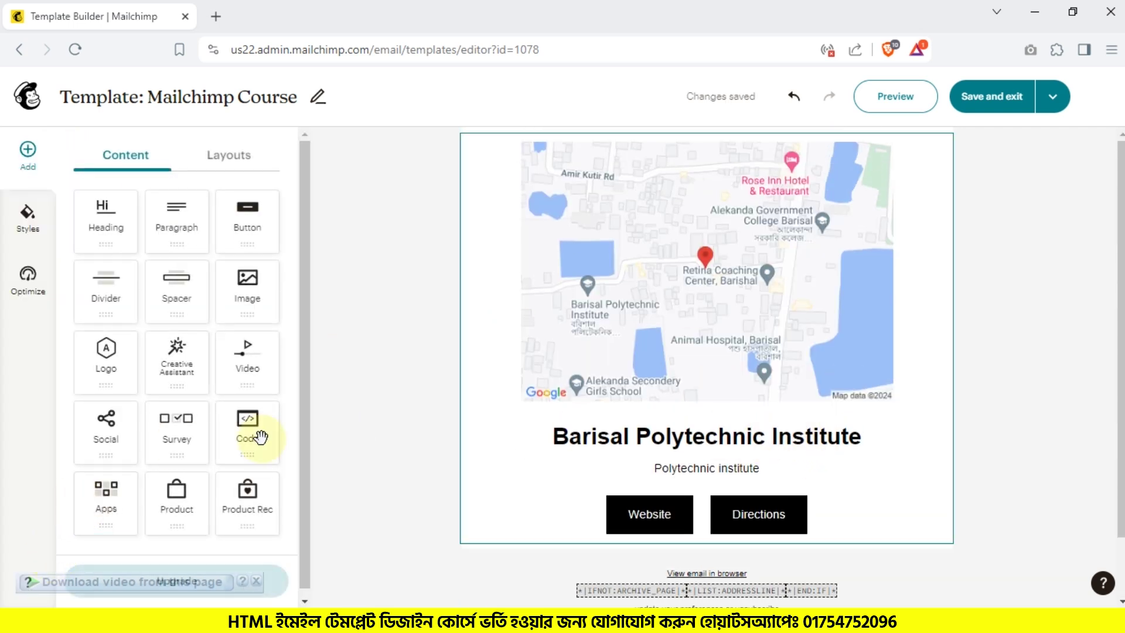
pyautogui.moveTo(106, 495); pyautogui.dragTo(704, 498)
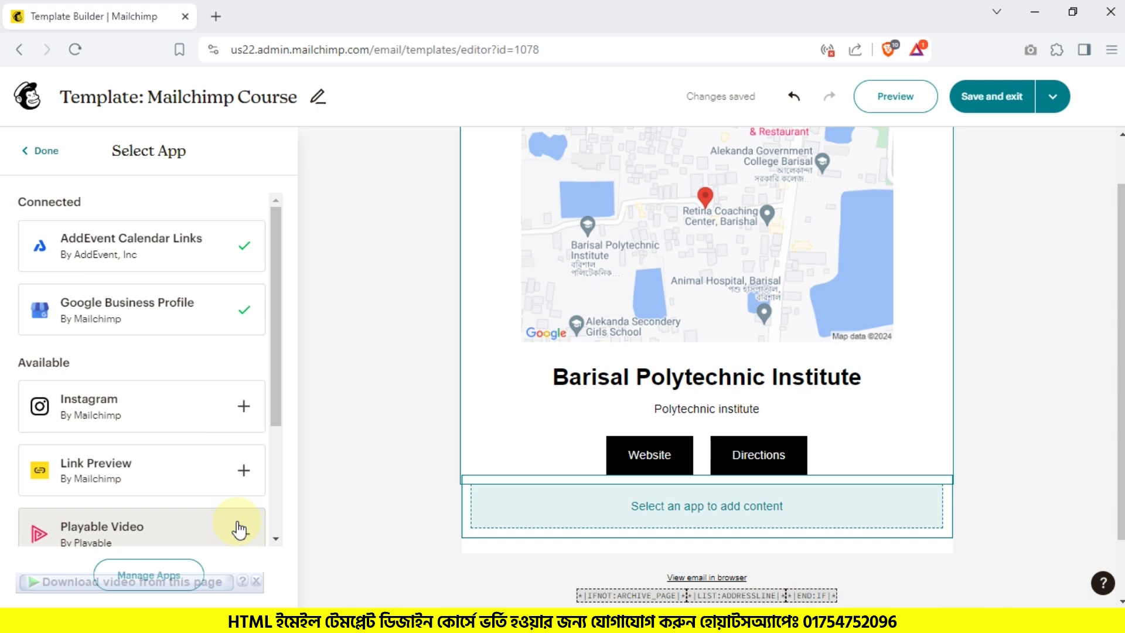
pyautogui.click(132, 411)
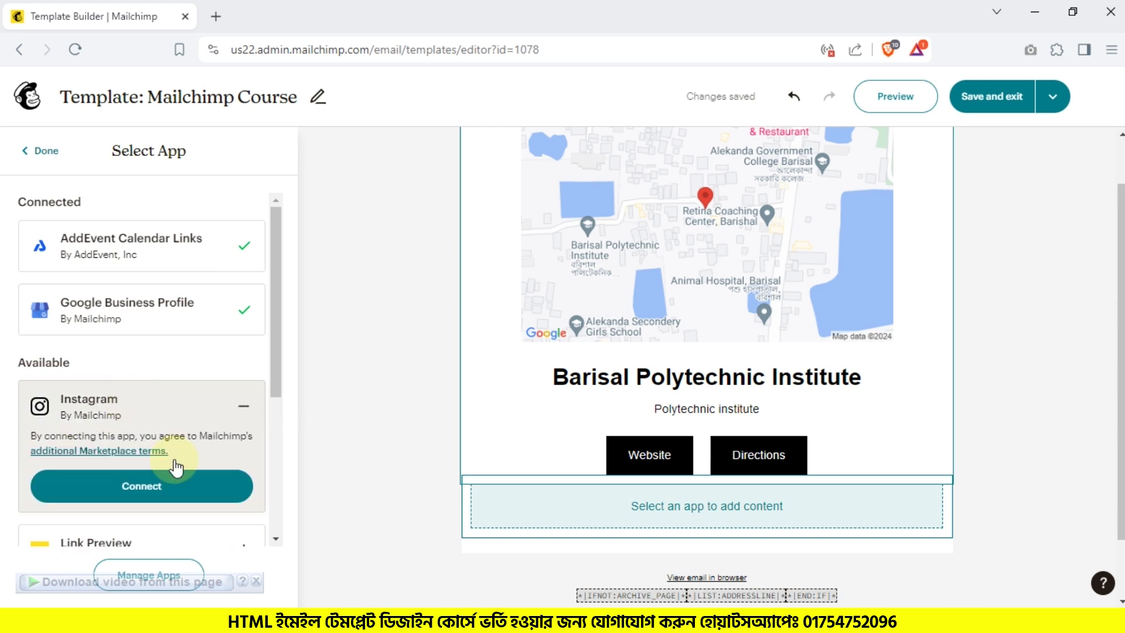
pyautogui.click(176, 539)
pyautogui.scroll(-5, 176, 487)
pyautogui.click(118, 449)
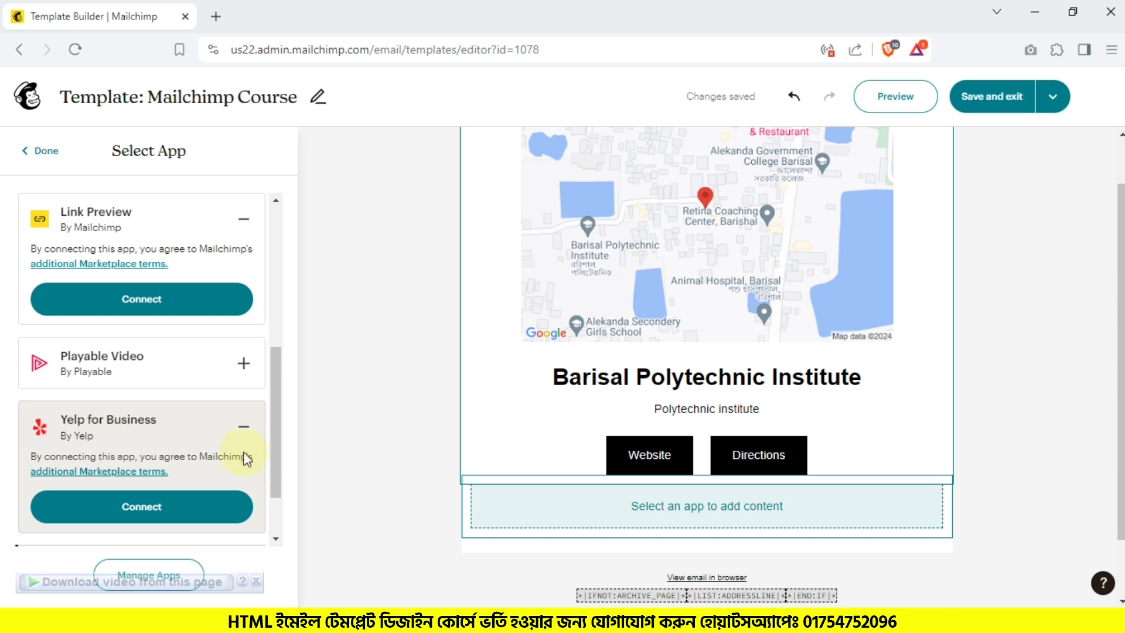
pyautogui.scroll(-1, 234, 451)
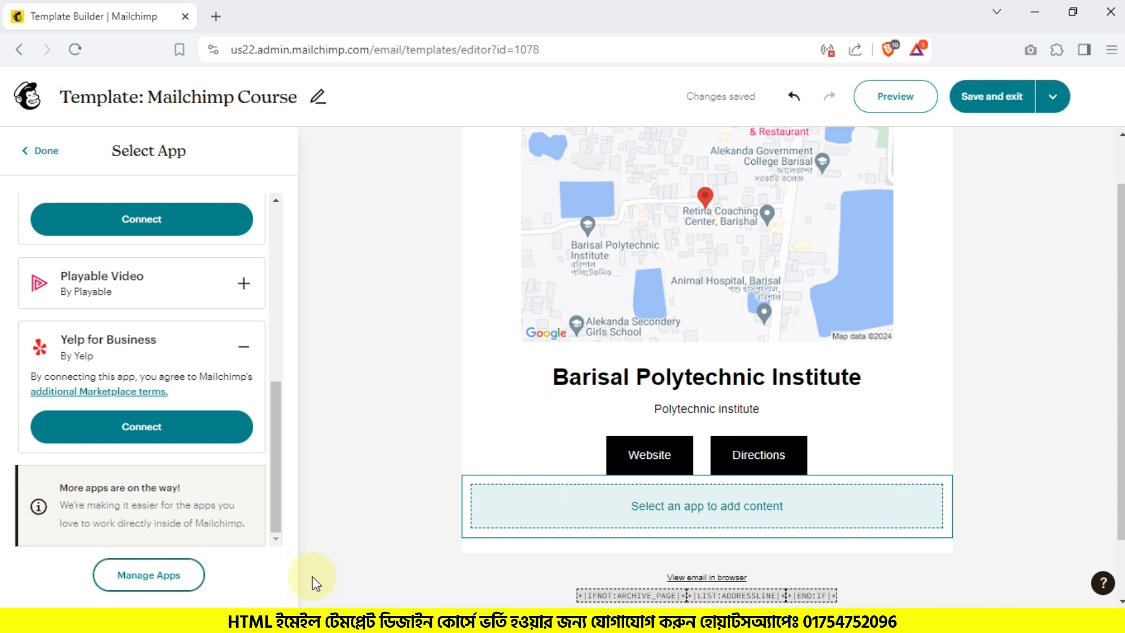
pyautogui.click(47, 152)
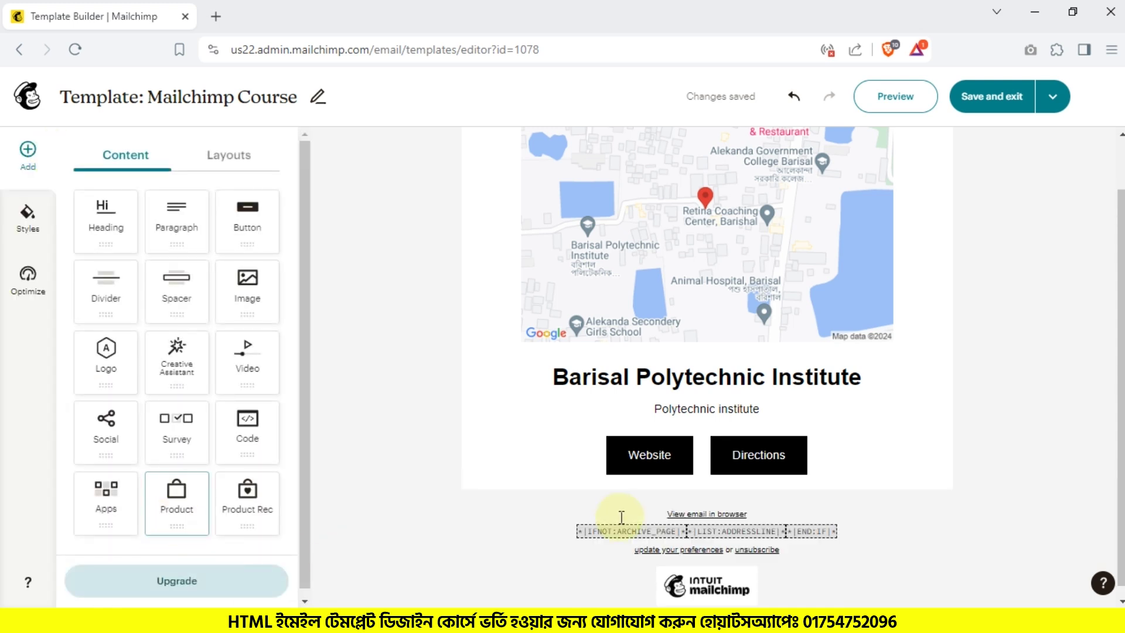